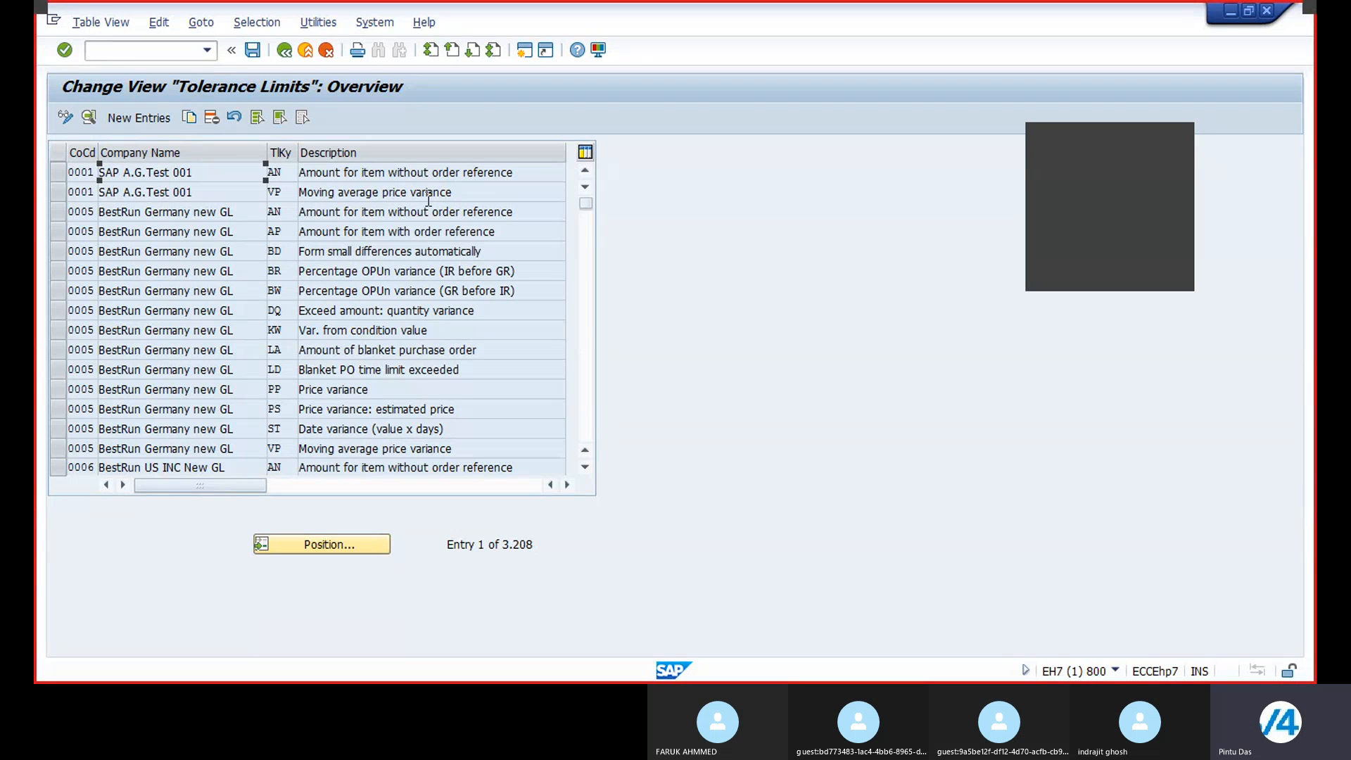
Step: Copy the BD tolerance limit entry of company code 1000 to a new entry for company code BR21
click(322, 547)
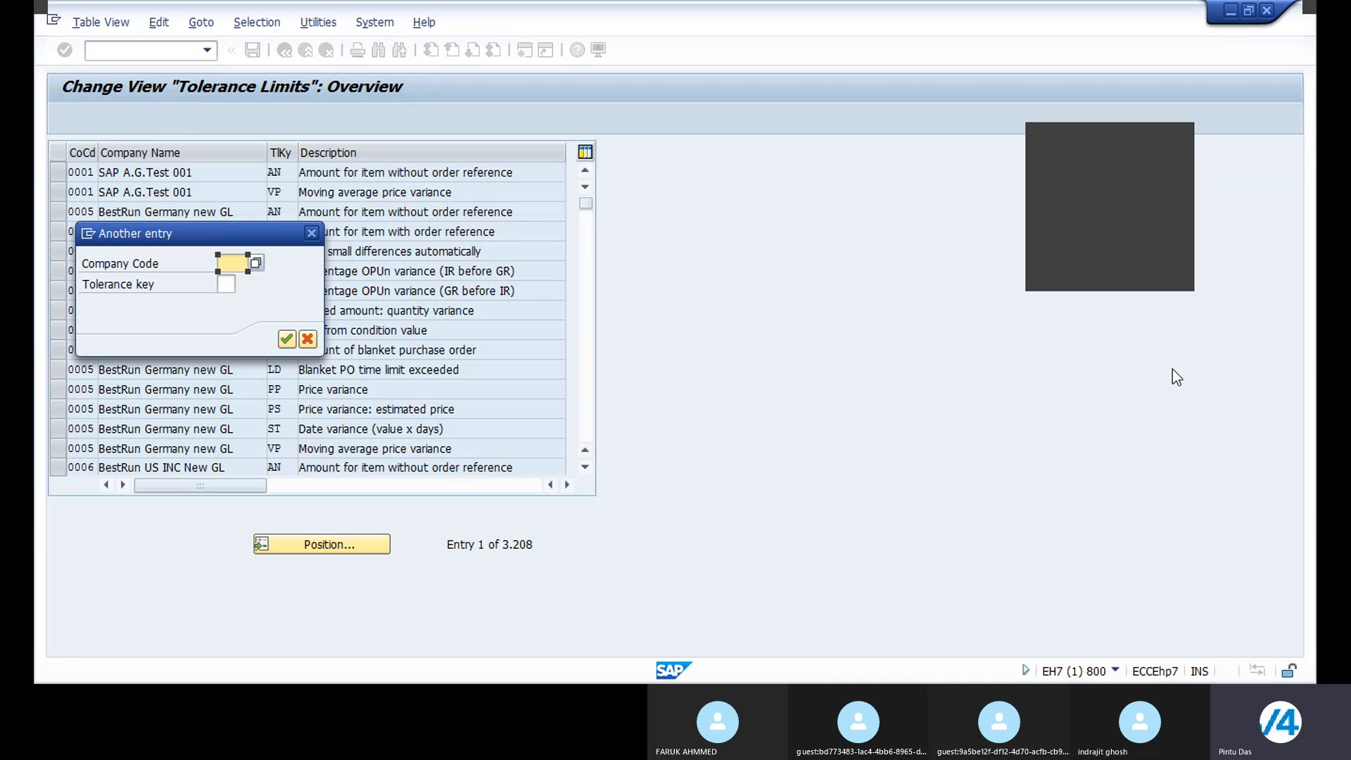
text(1000)
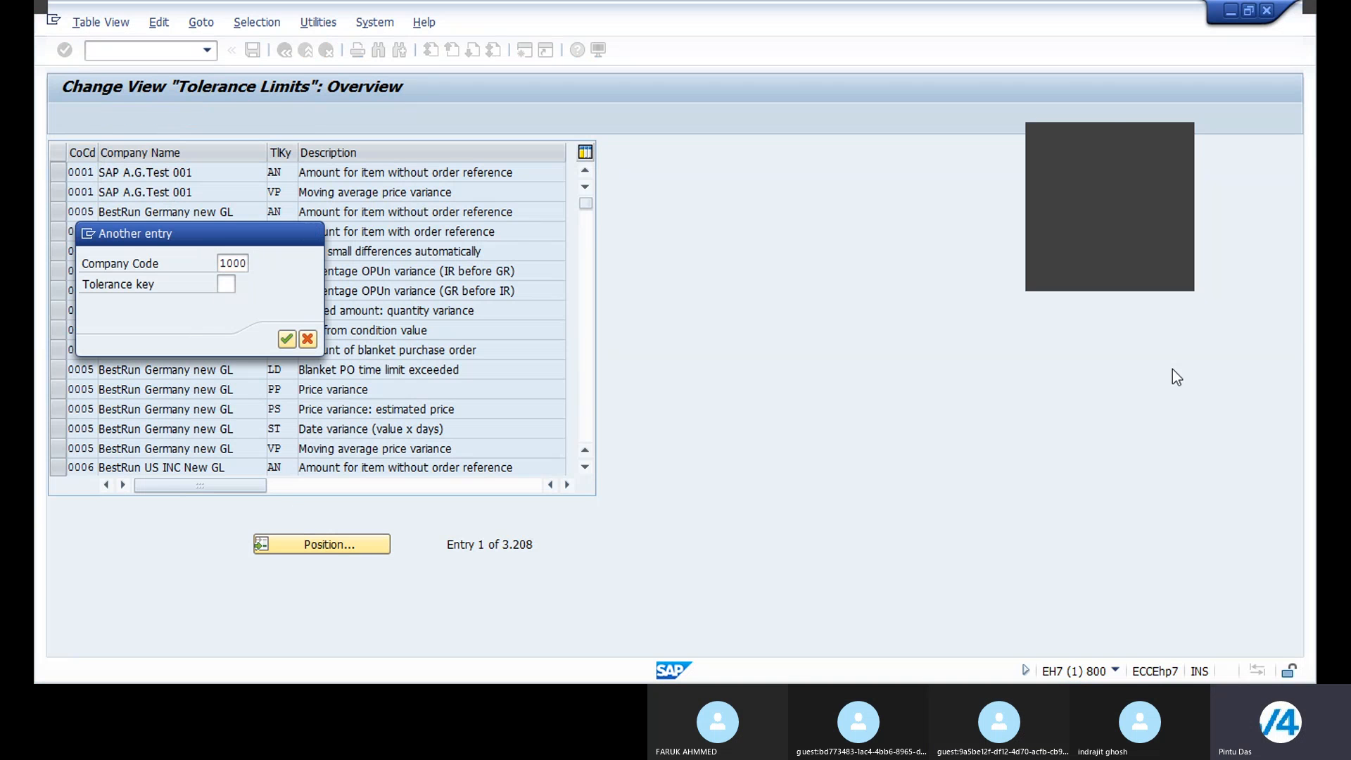
key(Return)
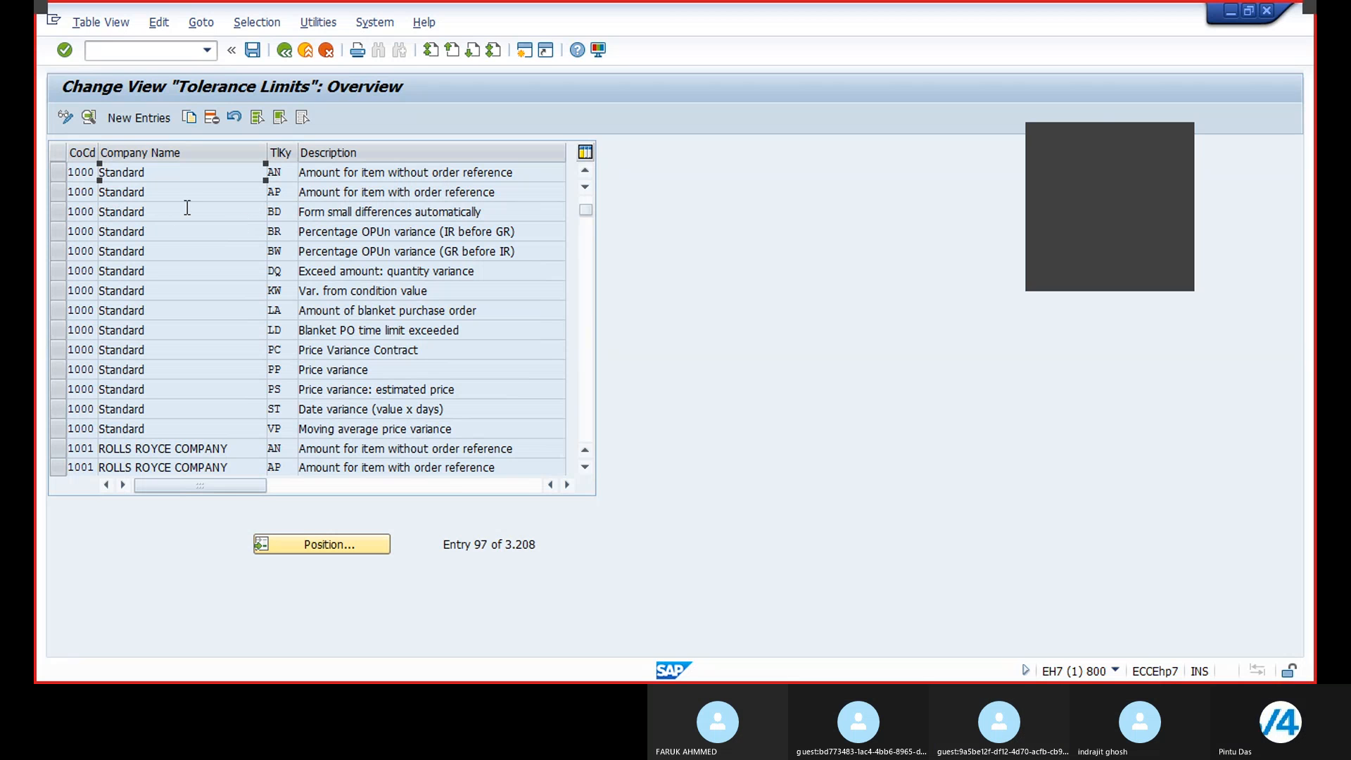
click(58, 215)
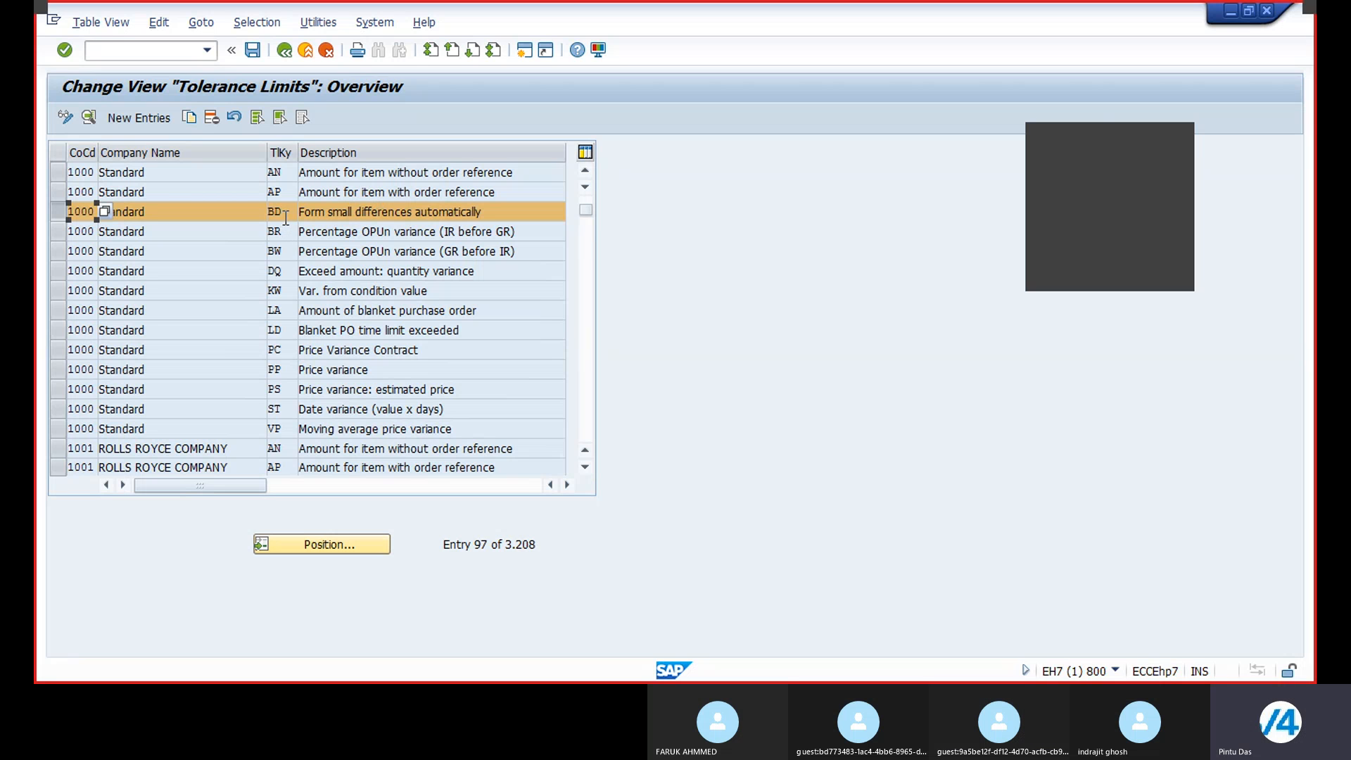
click(192, 118)
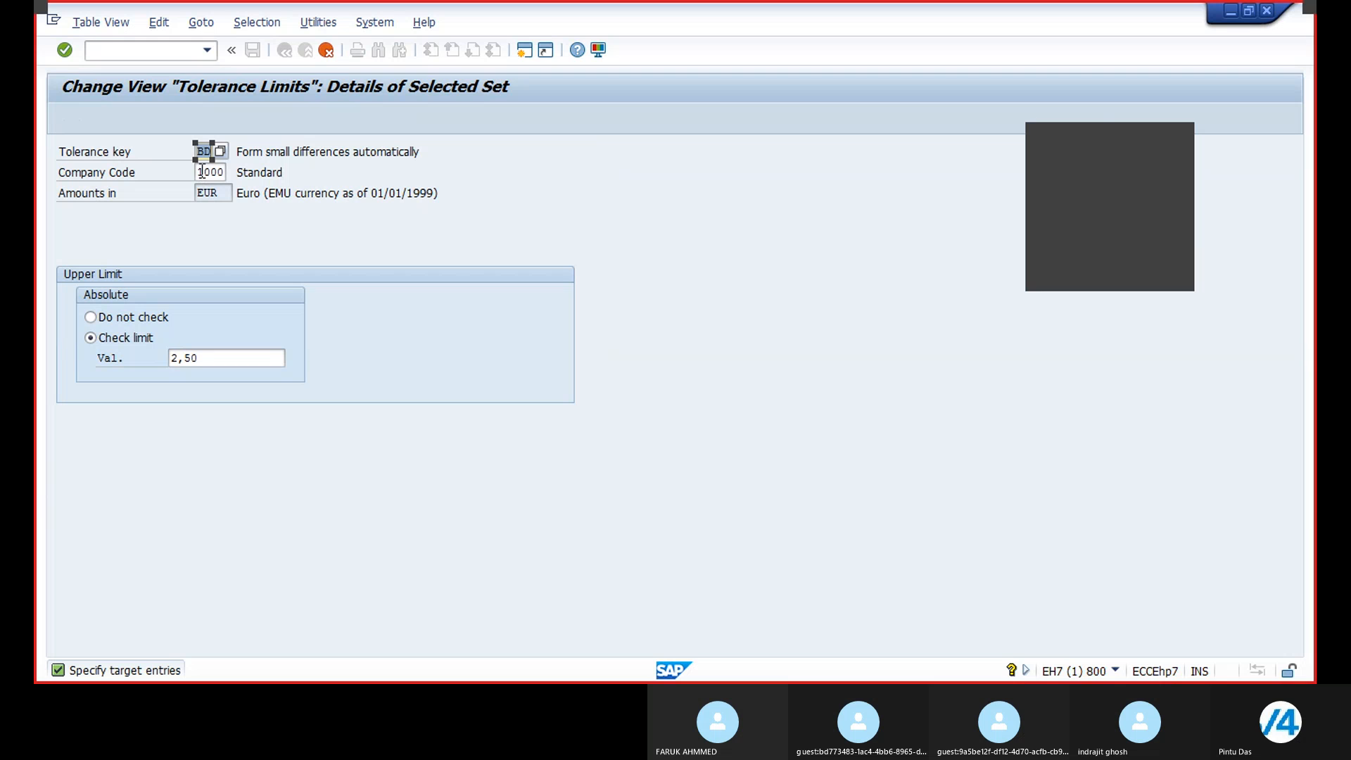
click(202, 172)
key(Delete)
key(Delete)
key(Delete)
text(B)
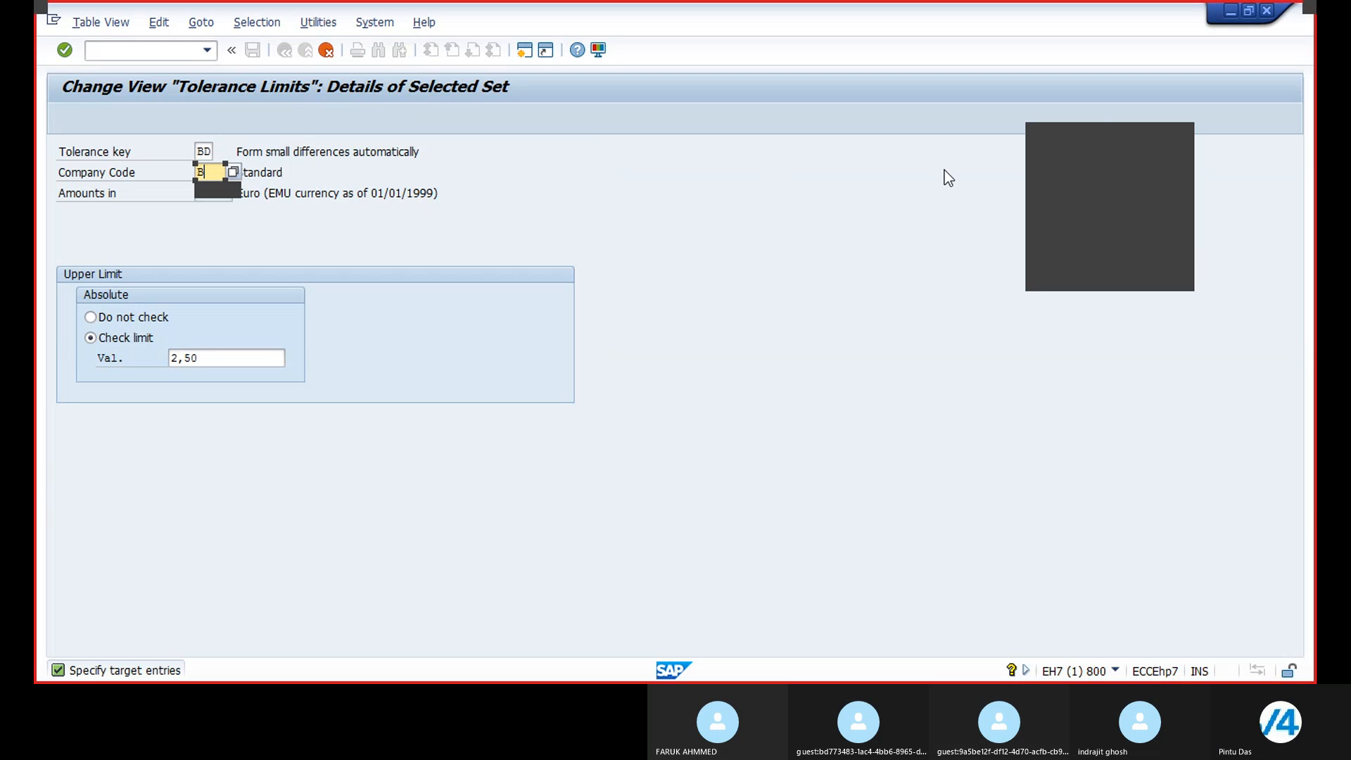
text(R21)
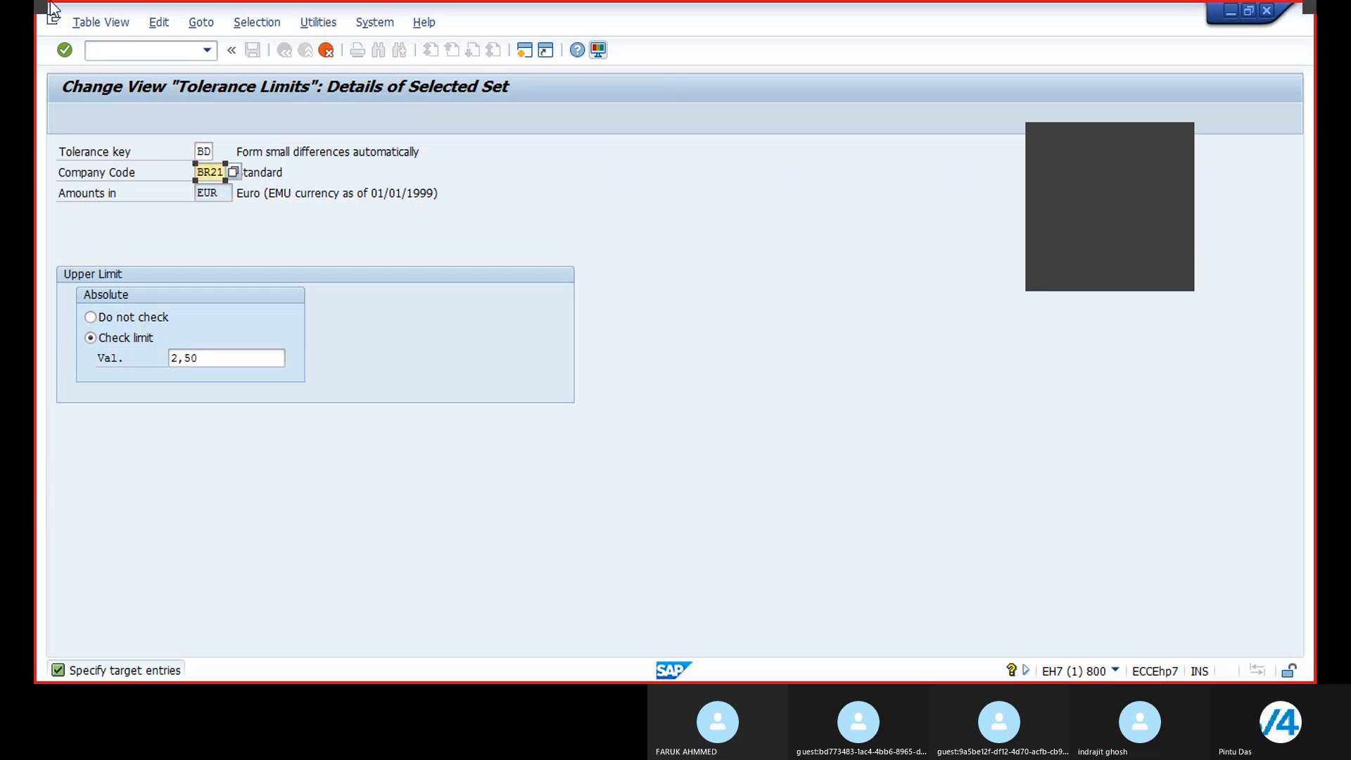
key(Return)
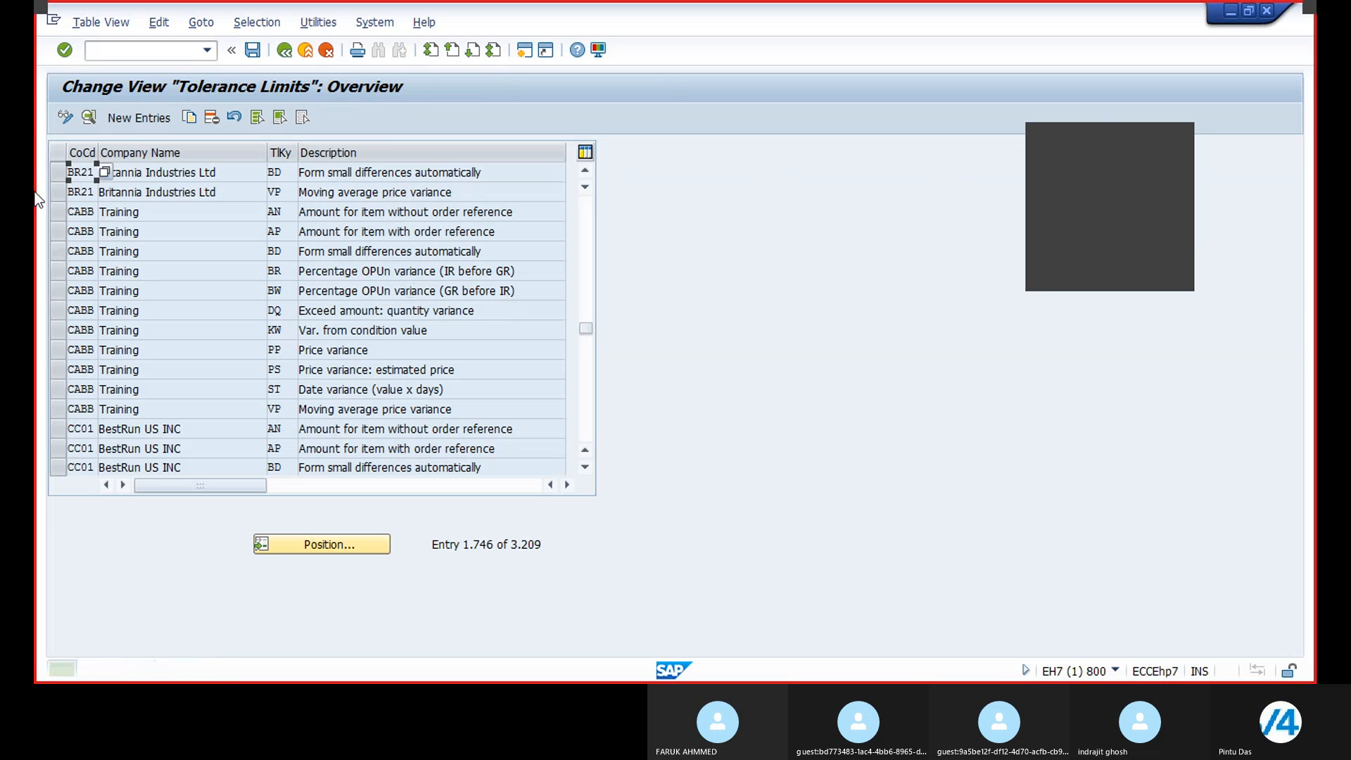
Step: Open the BR21 BD tolerance entry's details, save it, and return to the overview
double_click(230, 172)
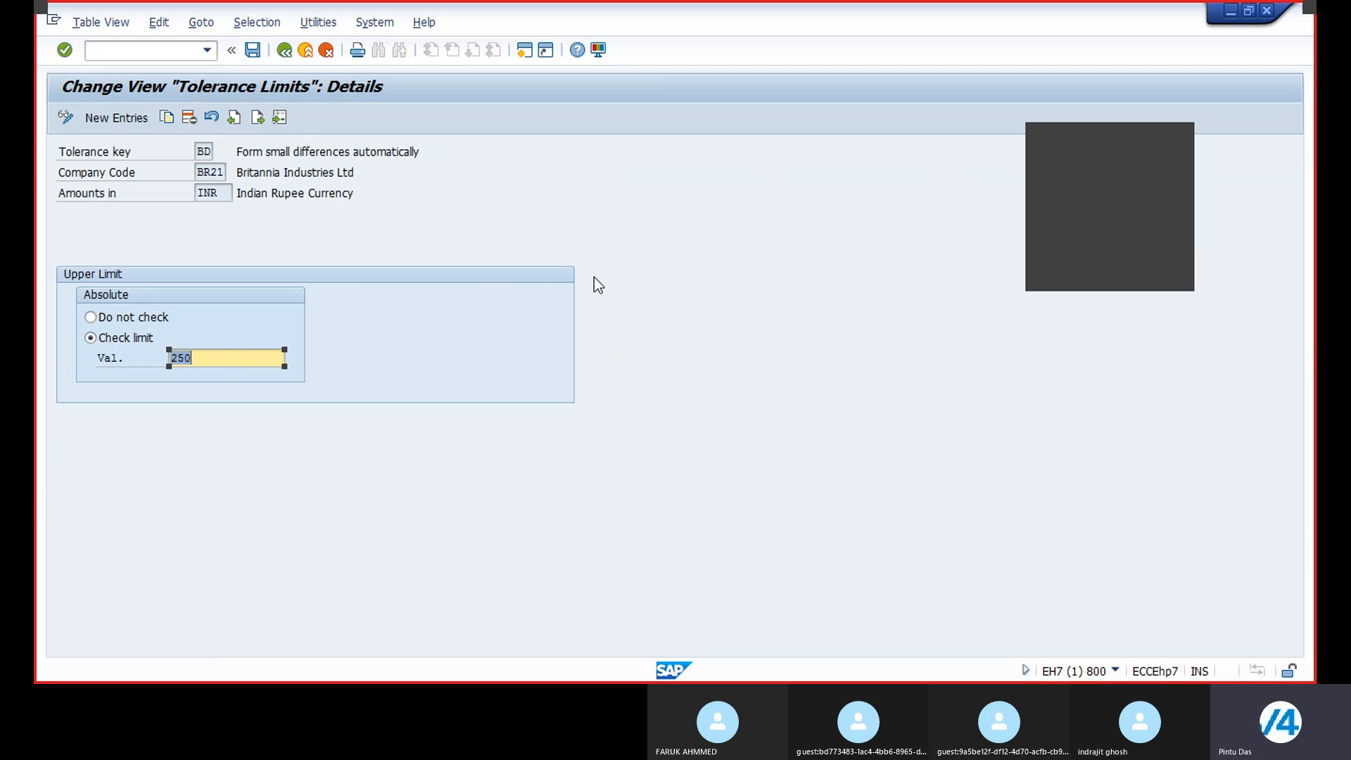
click(252, 51)
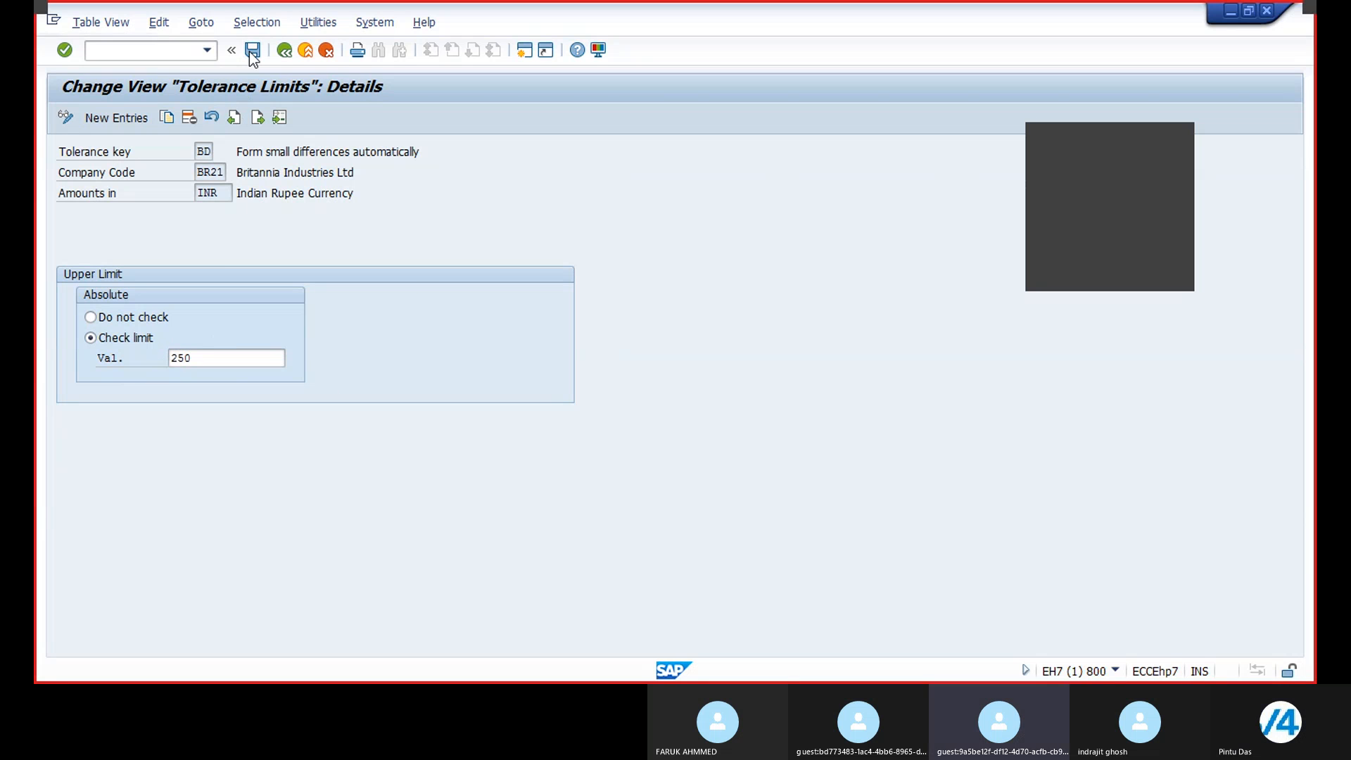
click(311, 321)
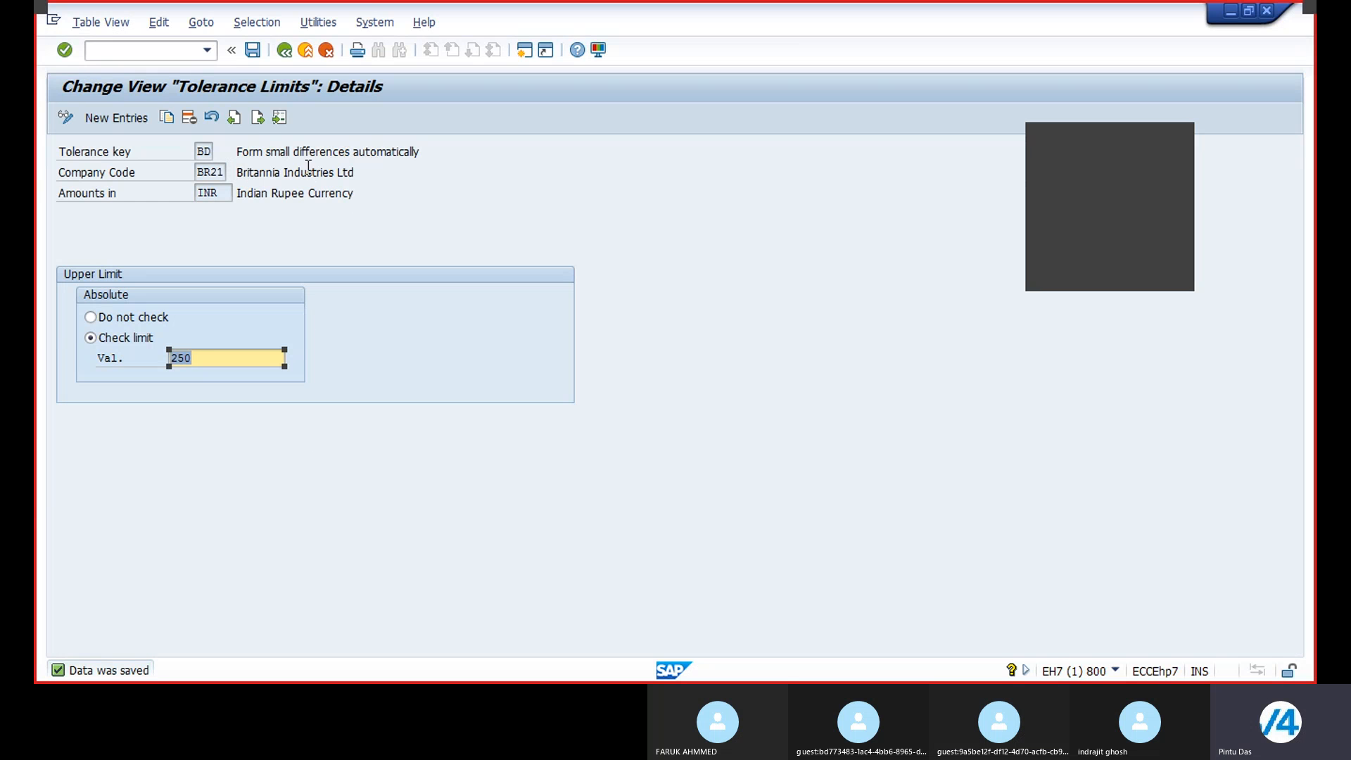
click(285, 51)
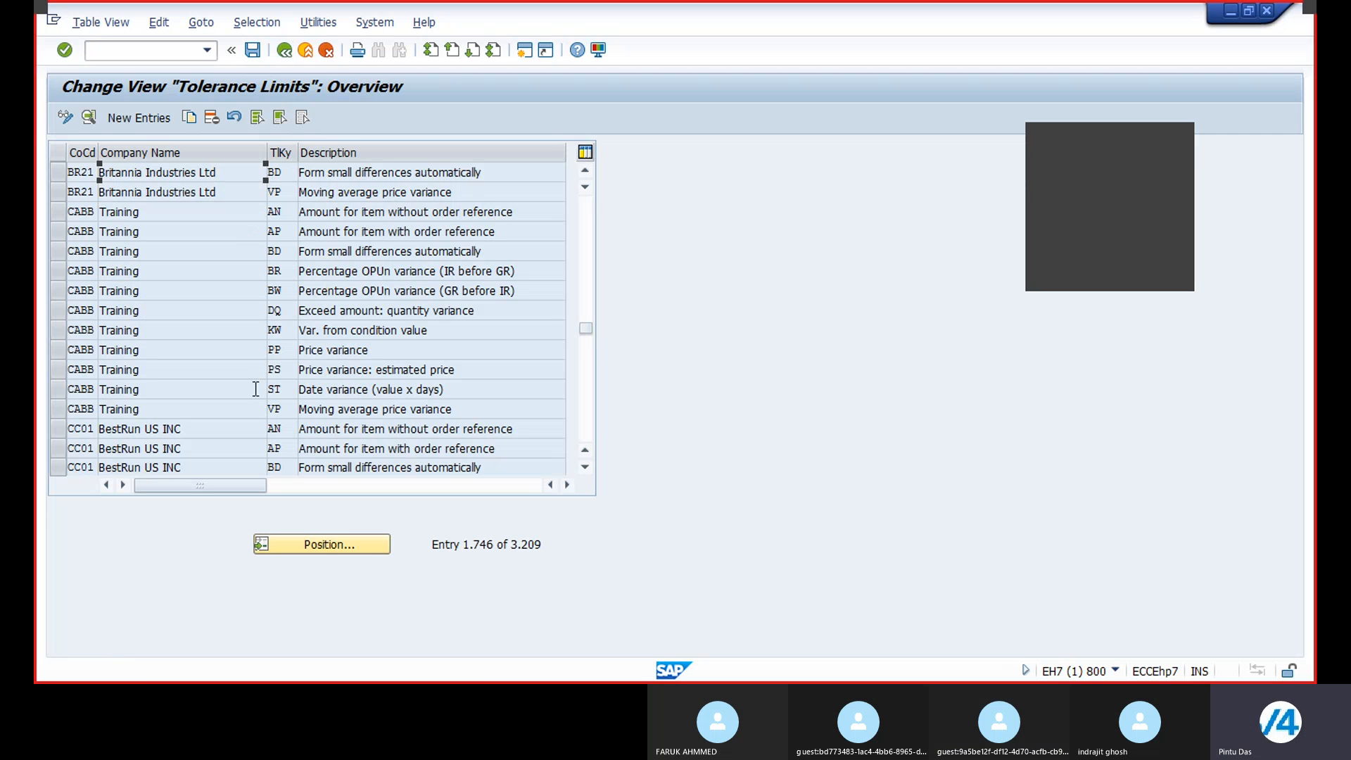
Step: Copy the ST date variance tolerance entry of company code 1000 to company code BR21 with Do not check selected
click(323, 543)
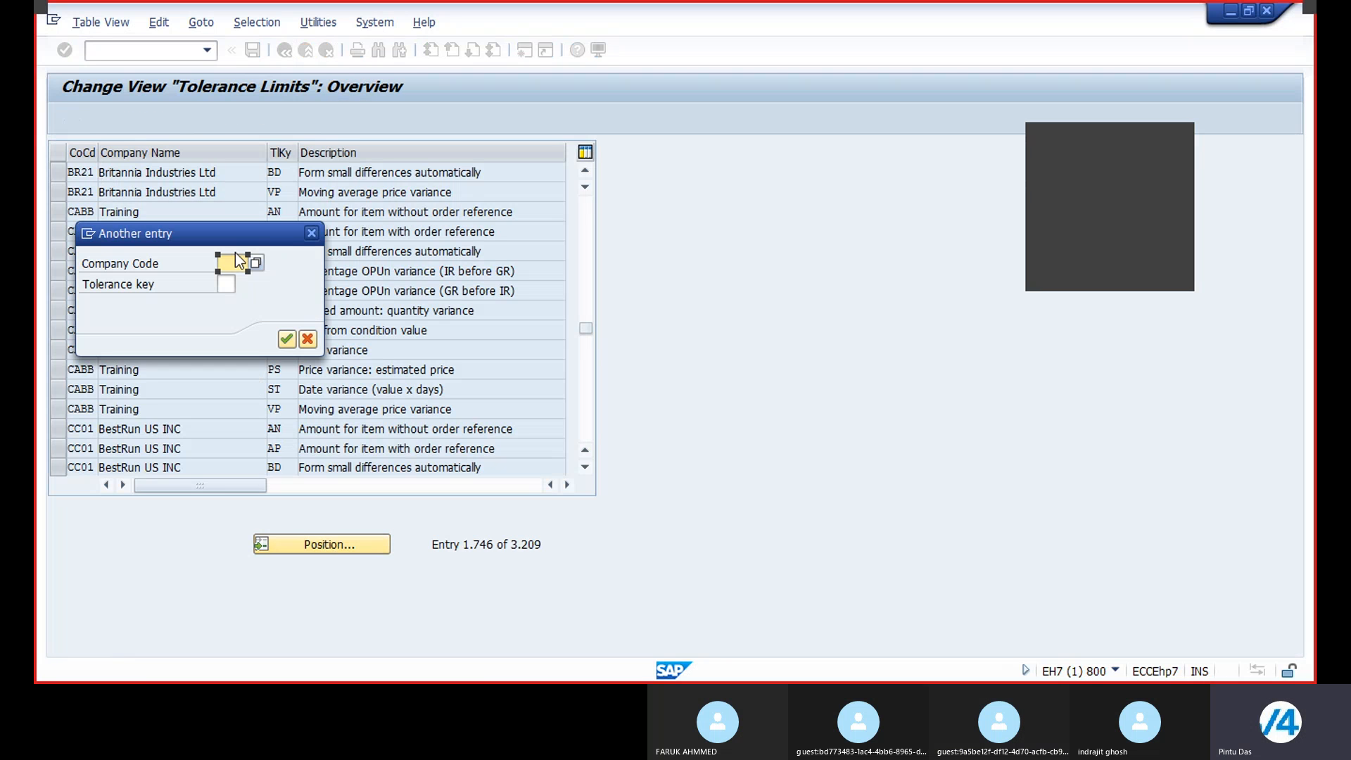
text(1000)
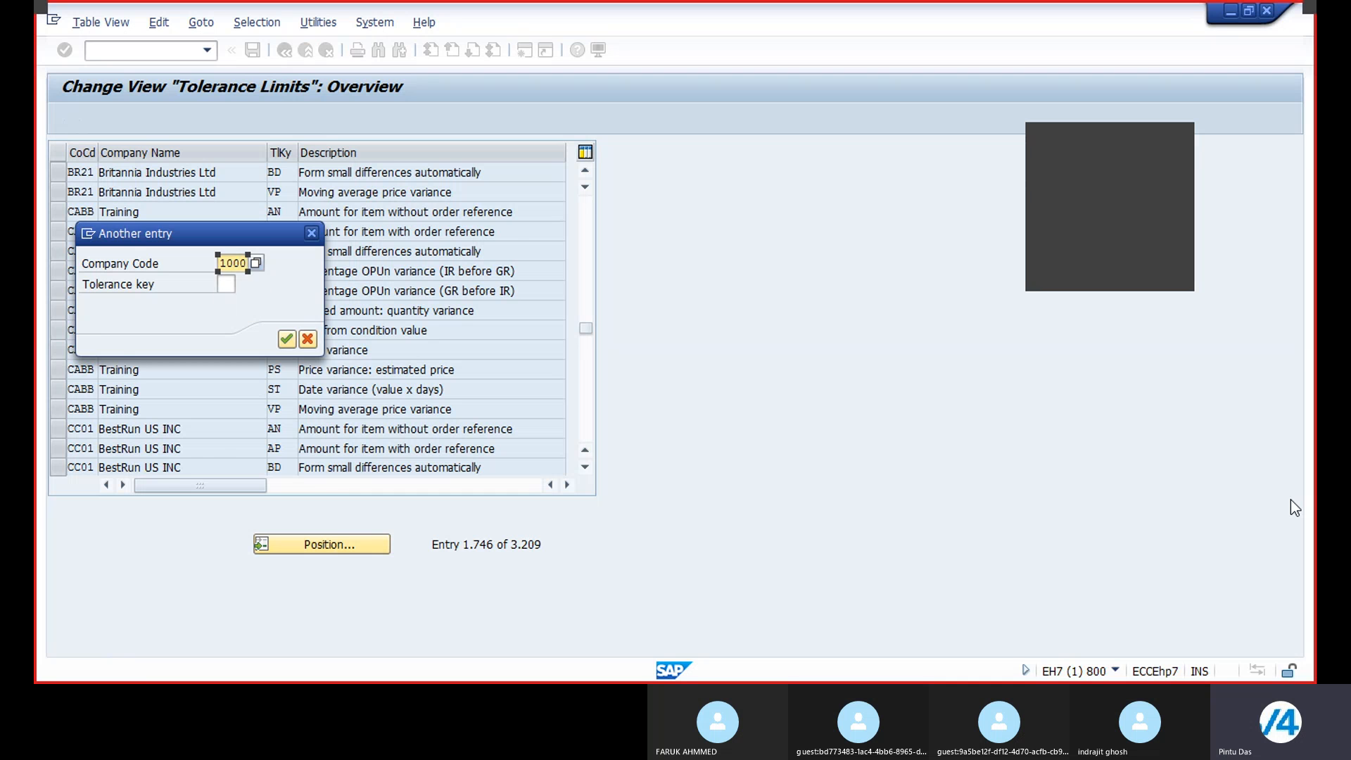
key(Return)
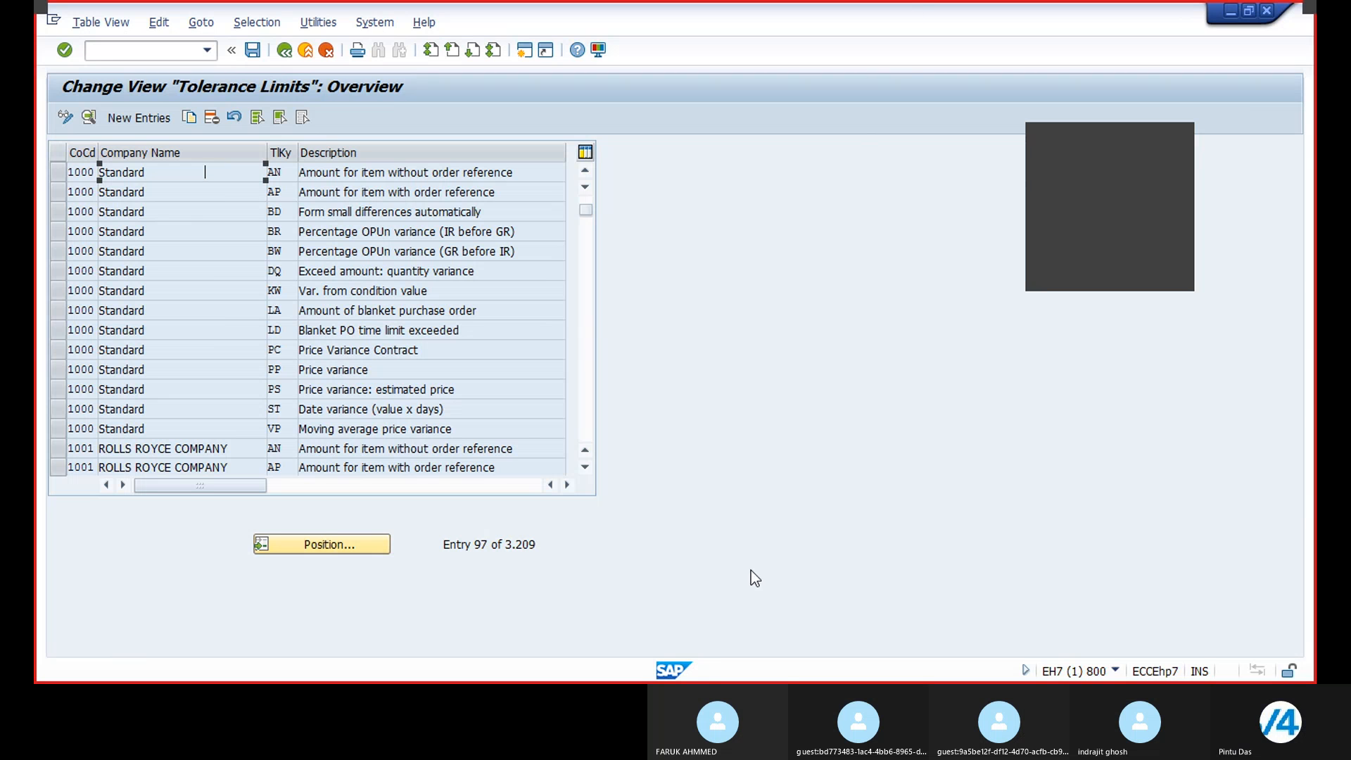
click(57, 411)
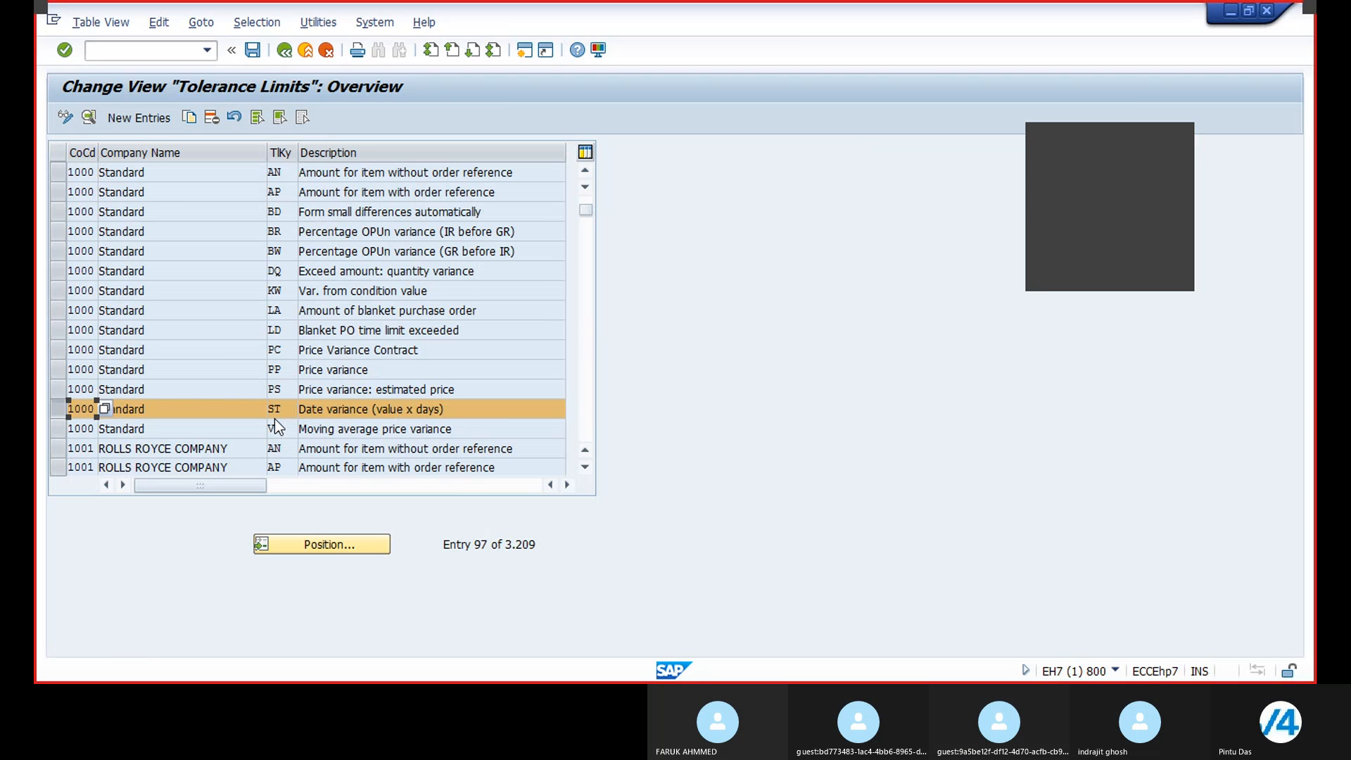
click(189, 117)
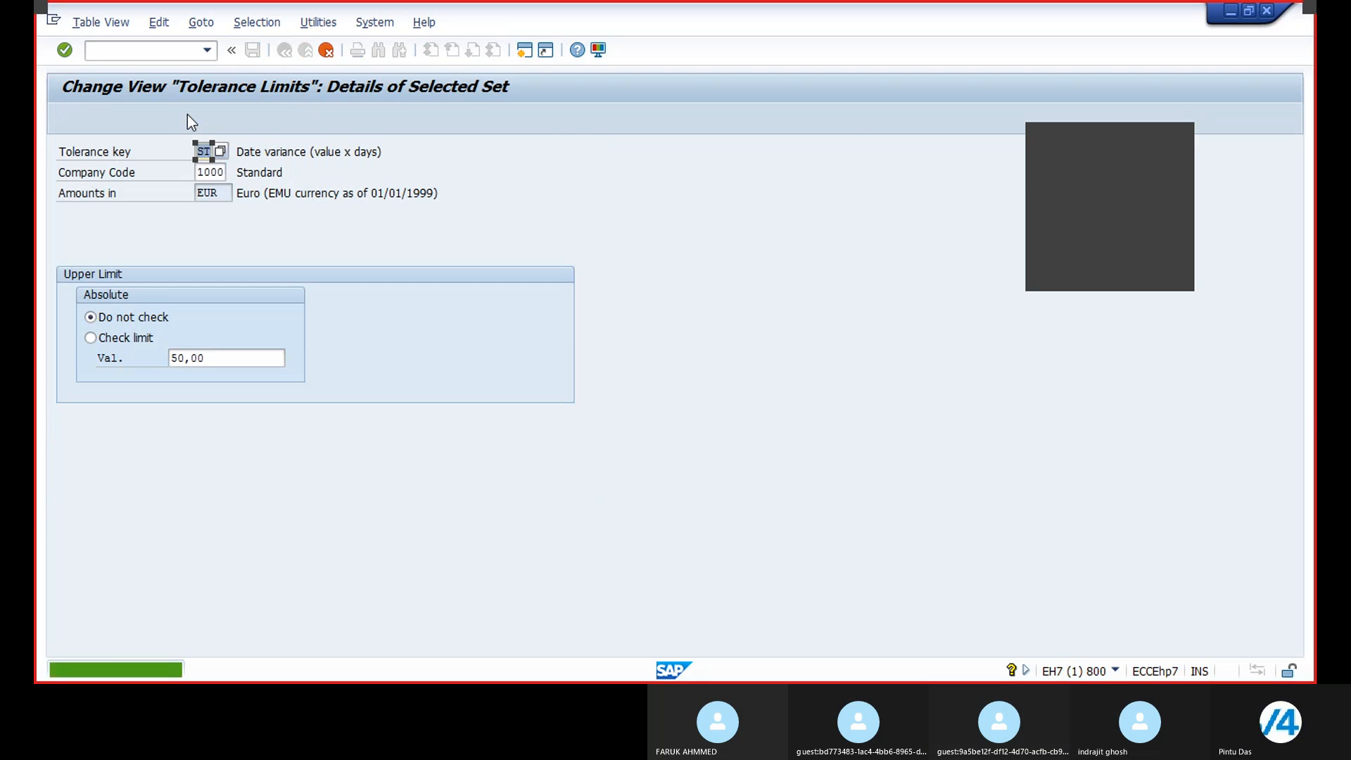
click(200, 172)
key(Delete)
key(Delete)
key(Delete)
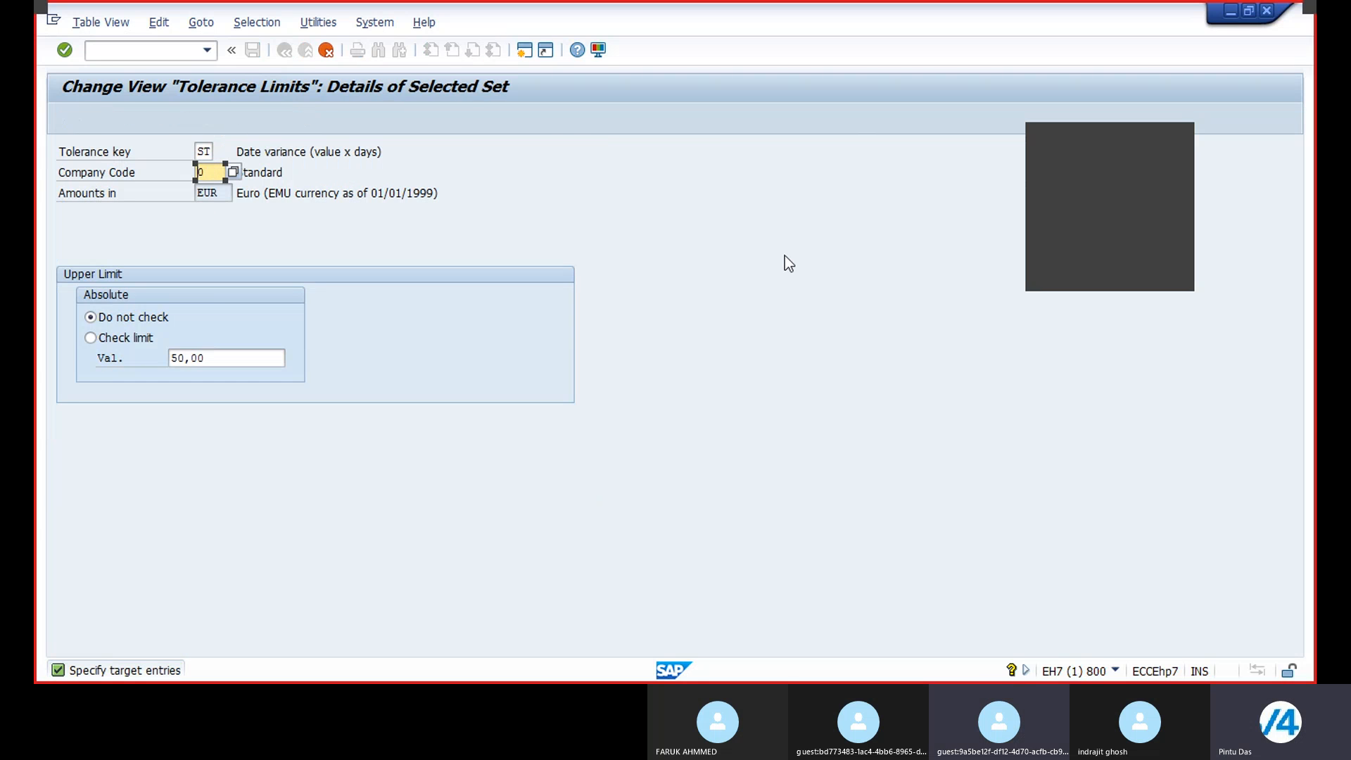
text(BR21)
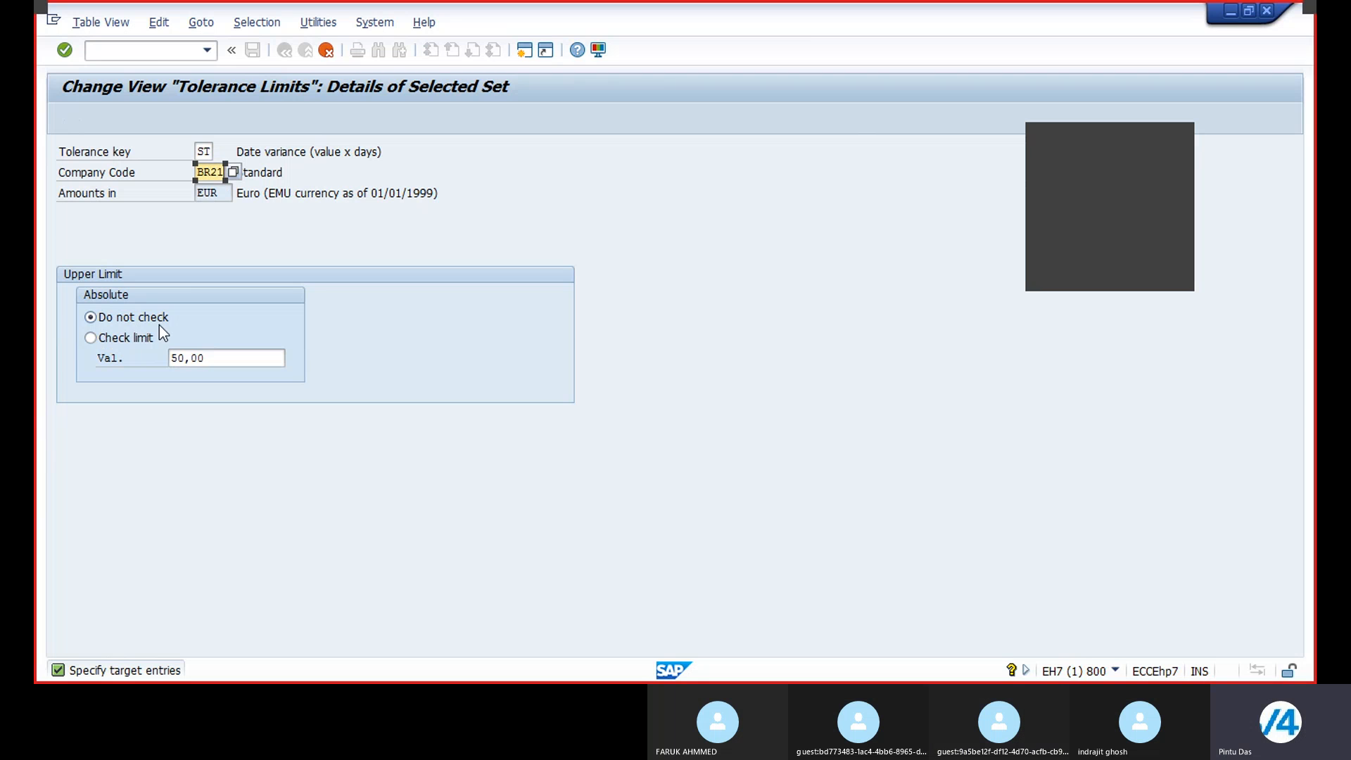
click(92, 339)
click(91, 318)
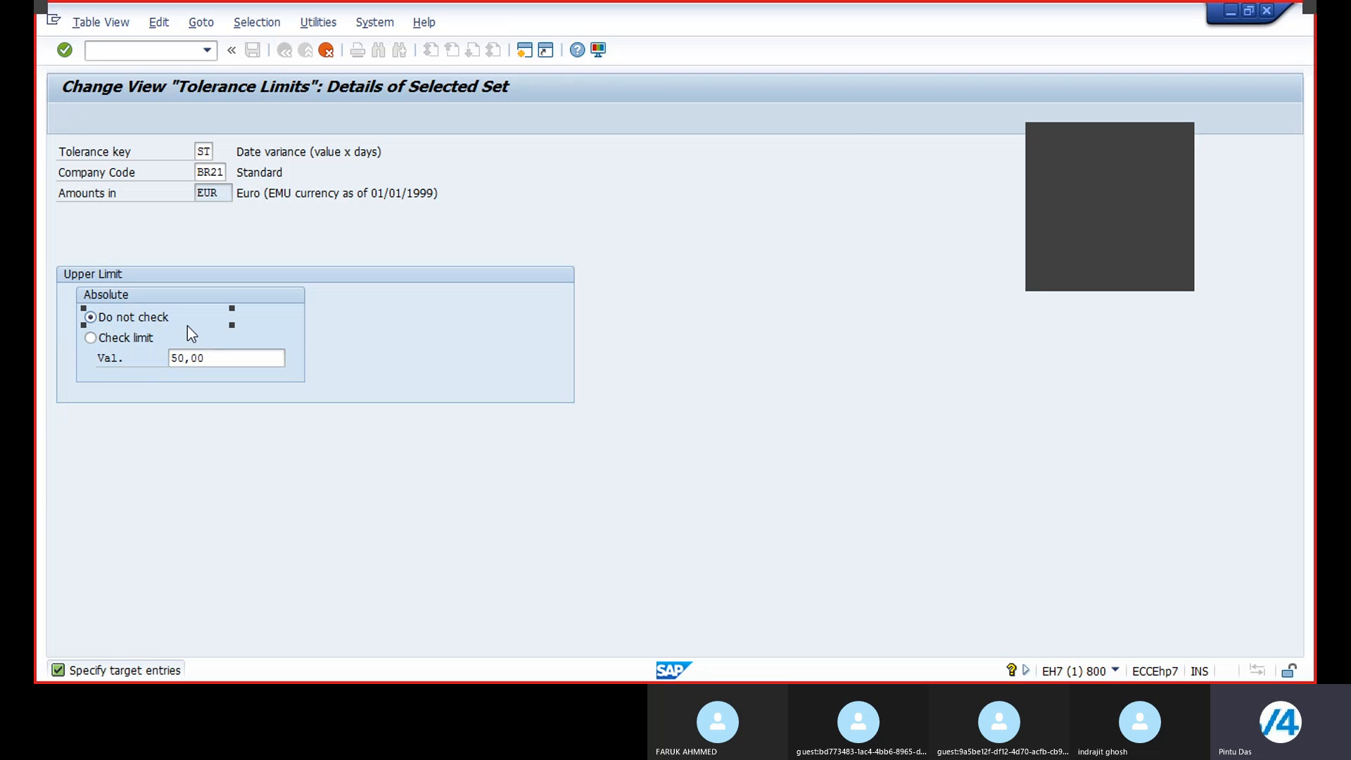
click(64, 50)
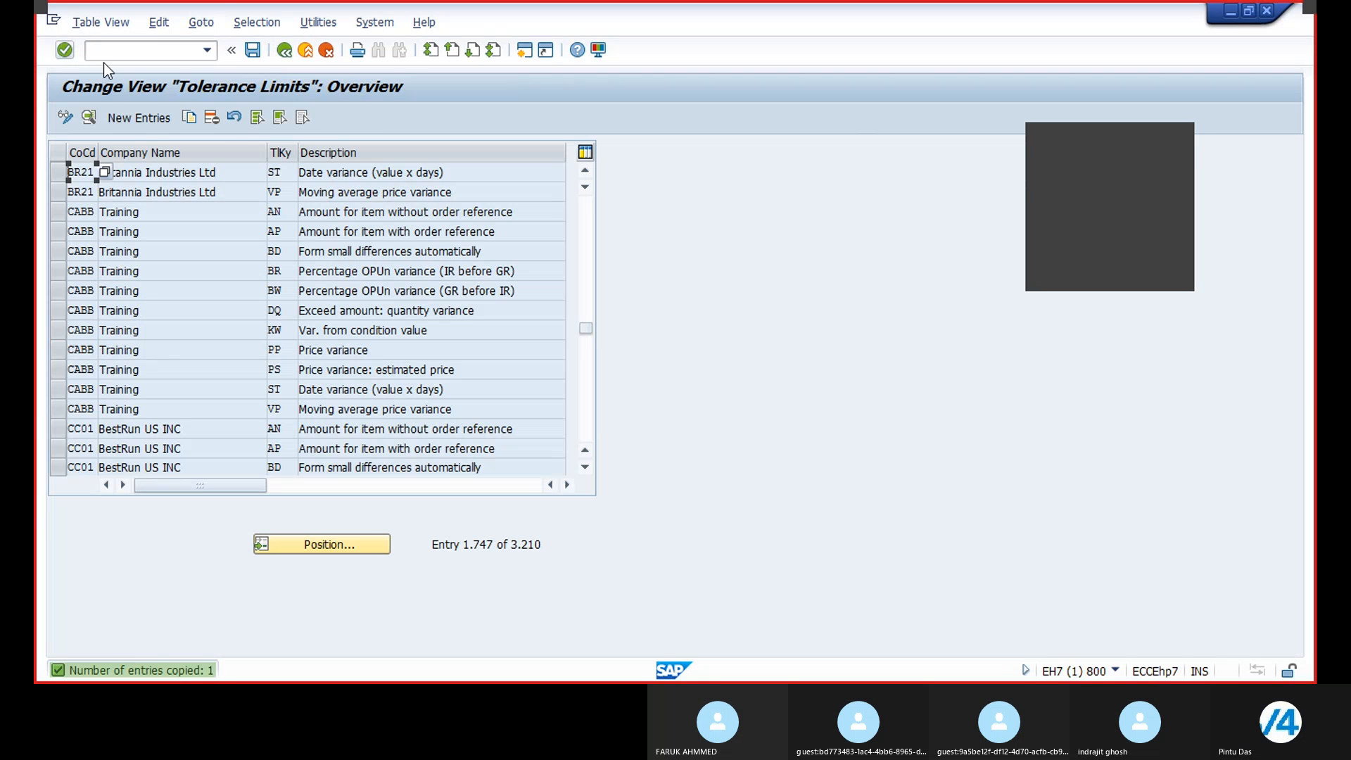
Step: Open the BR21 ST tolerance entry's details, save it, and return to the overview
double_click(224, 172)
click(258, 50)
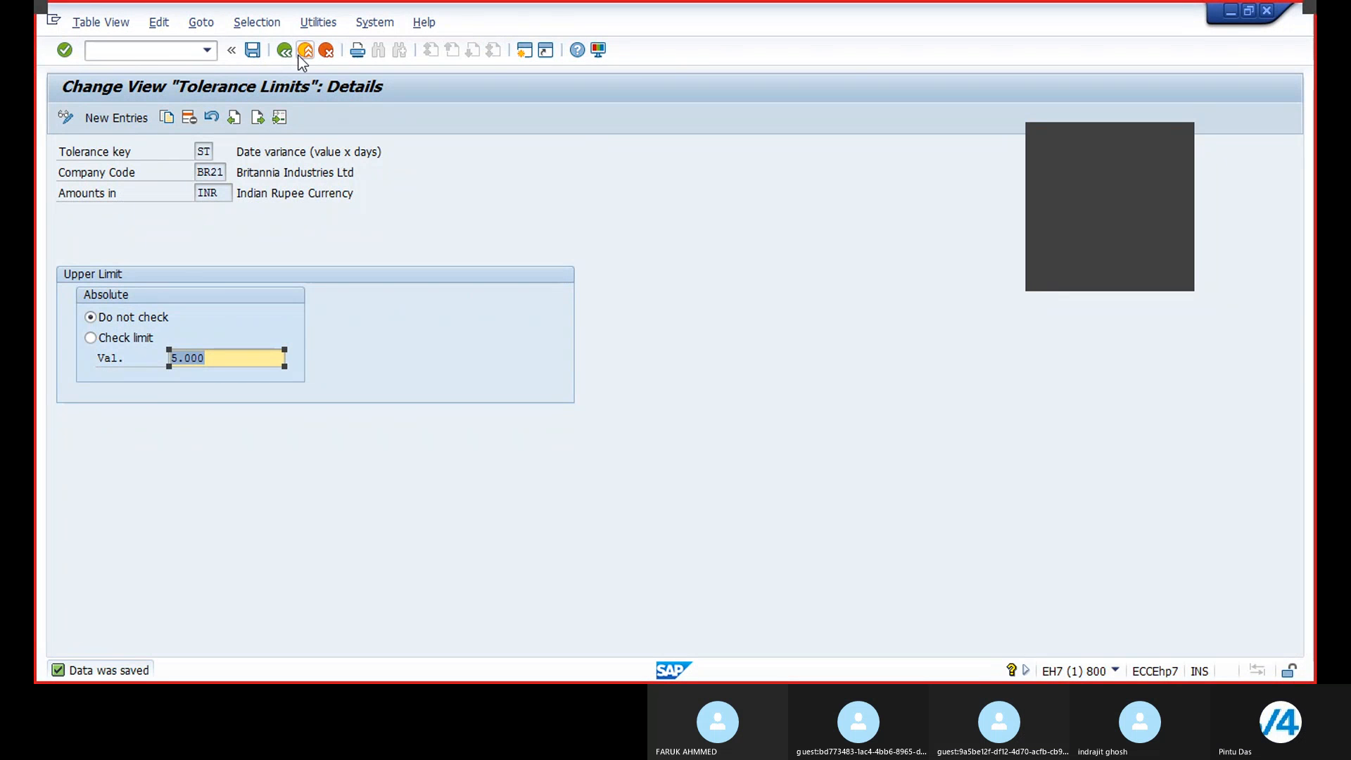
click(285, 49)
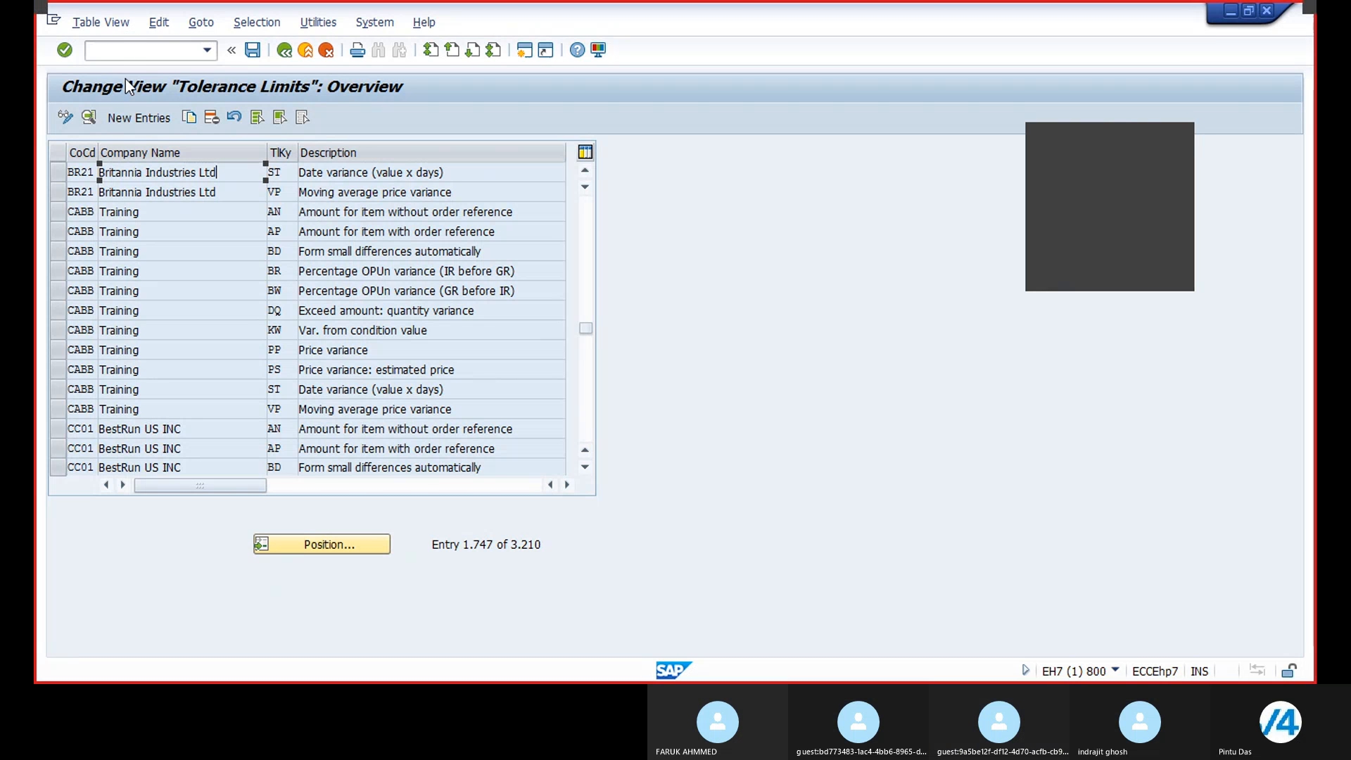
Step: Leave the tolerance limits view and start transaction SPRO
click(125, 51)
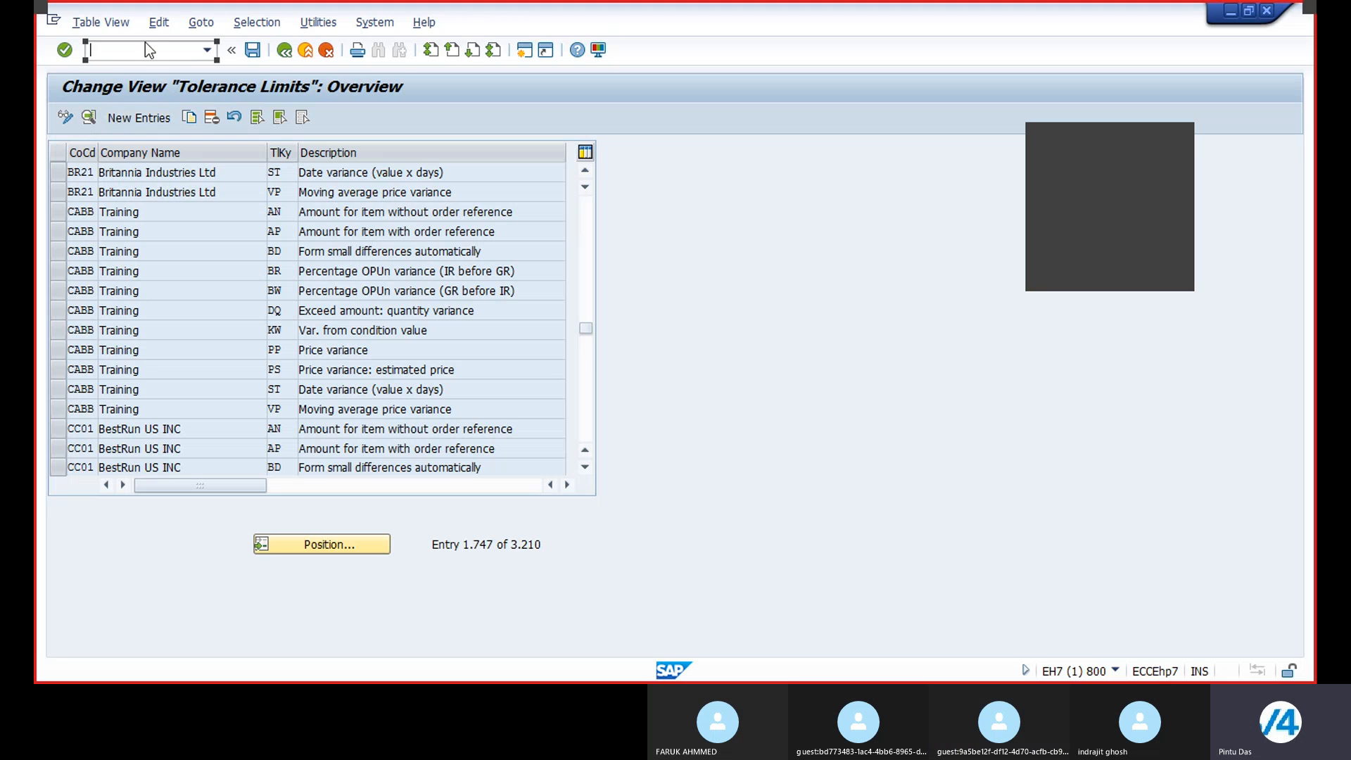
text(OMR6)
click(281, 50)
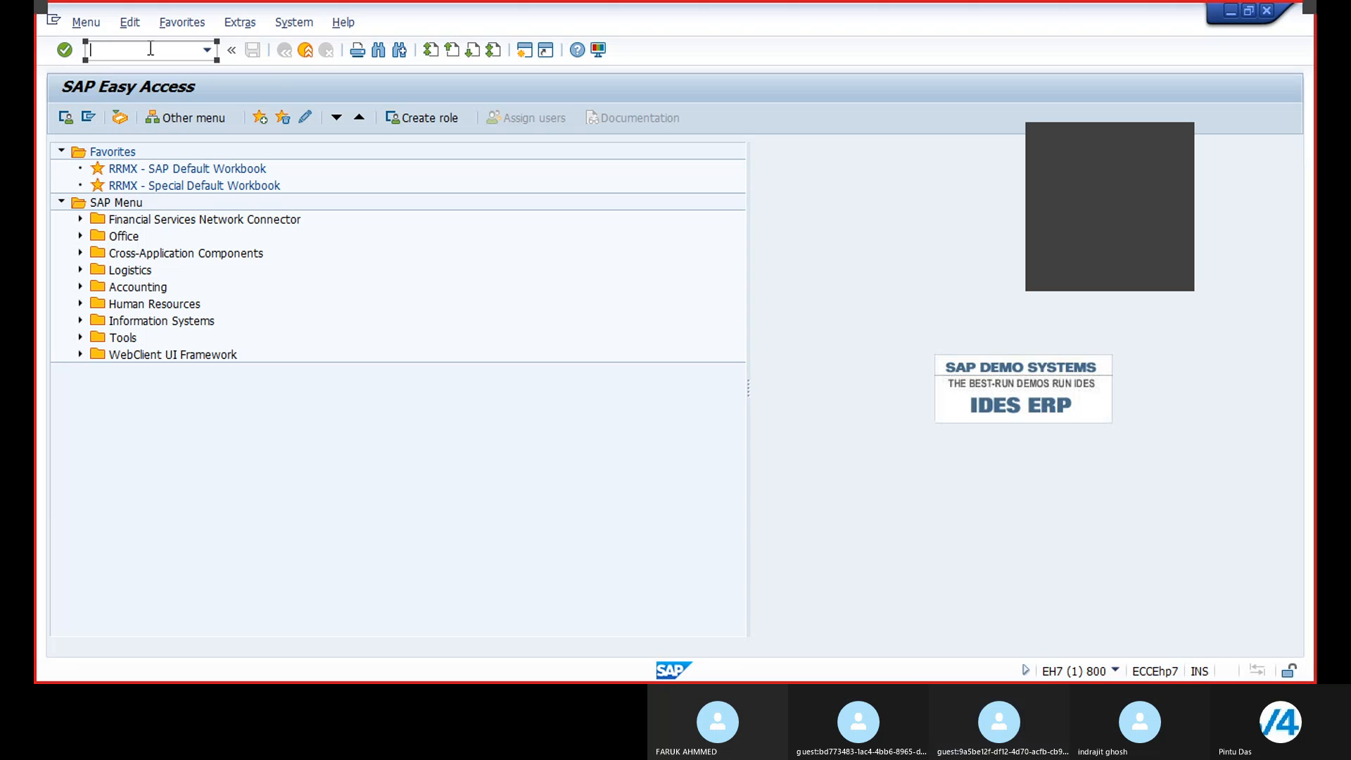
text(/nspro)
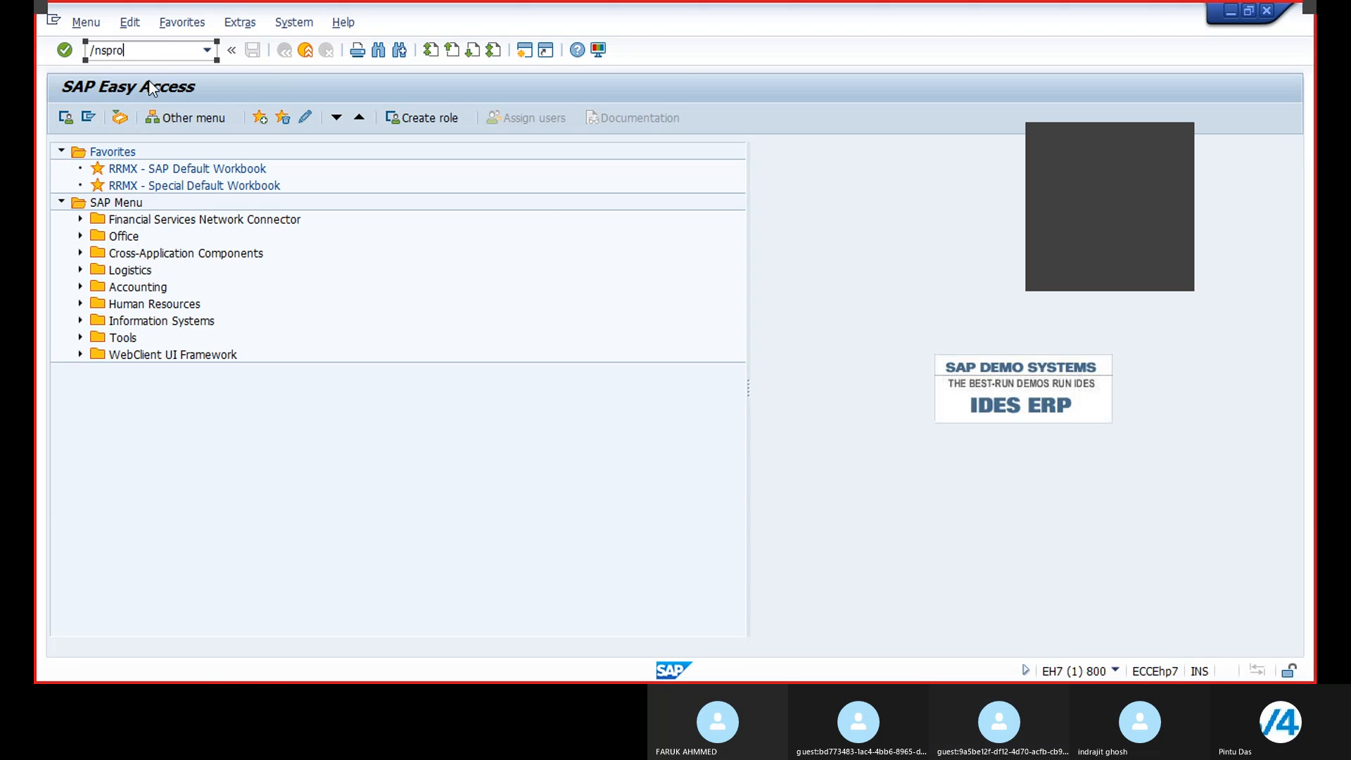
key(Return)
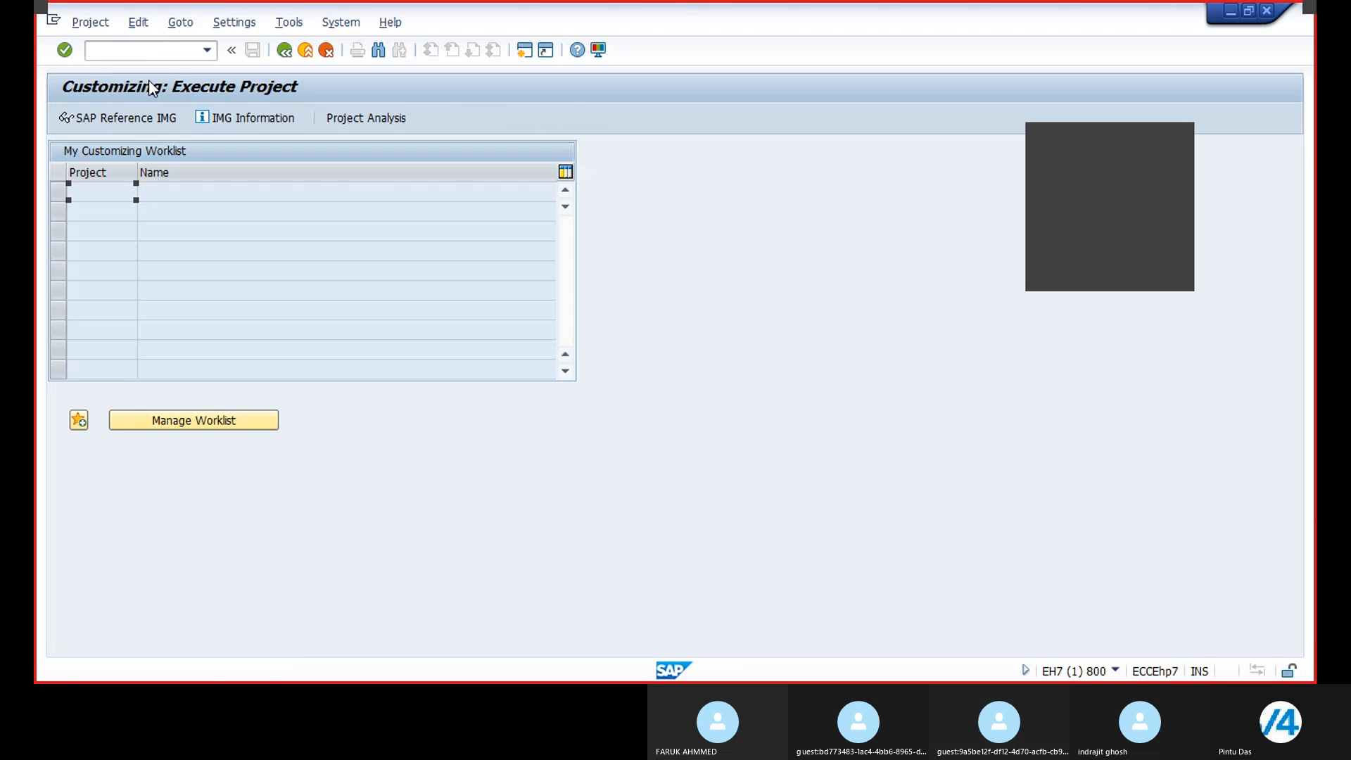
Step: Open Maintain Default Values for Tax Codes under Materials Management, Logistics Invoice Verification, Incoming Invoice in the SAP Reference IMG
click(139, 120)
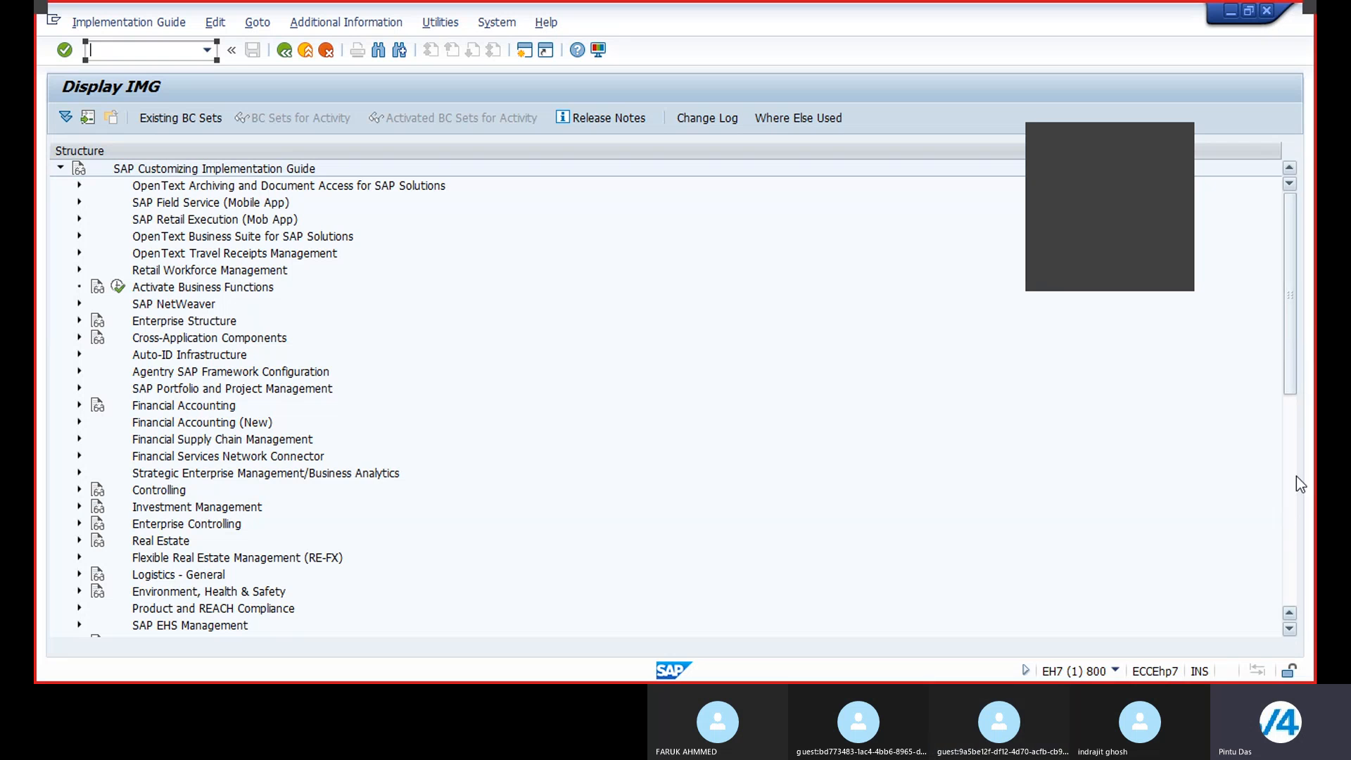
click(1292, 524)
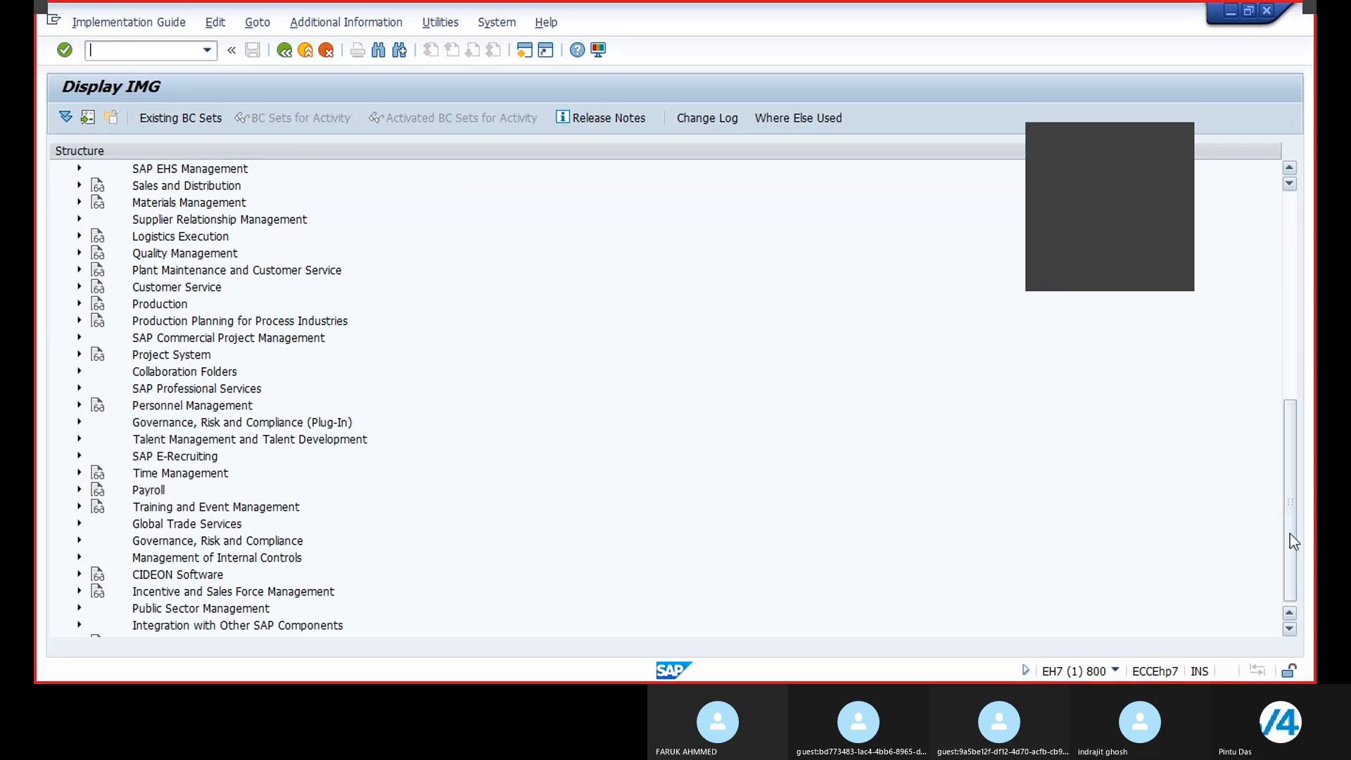
click(79, 203)
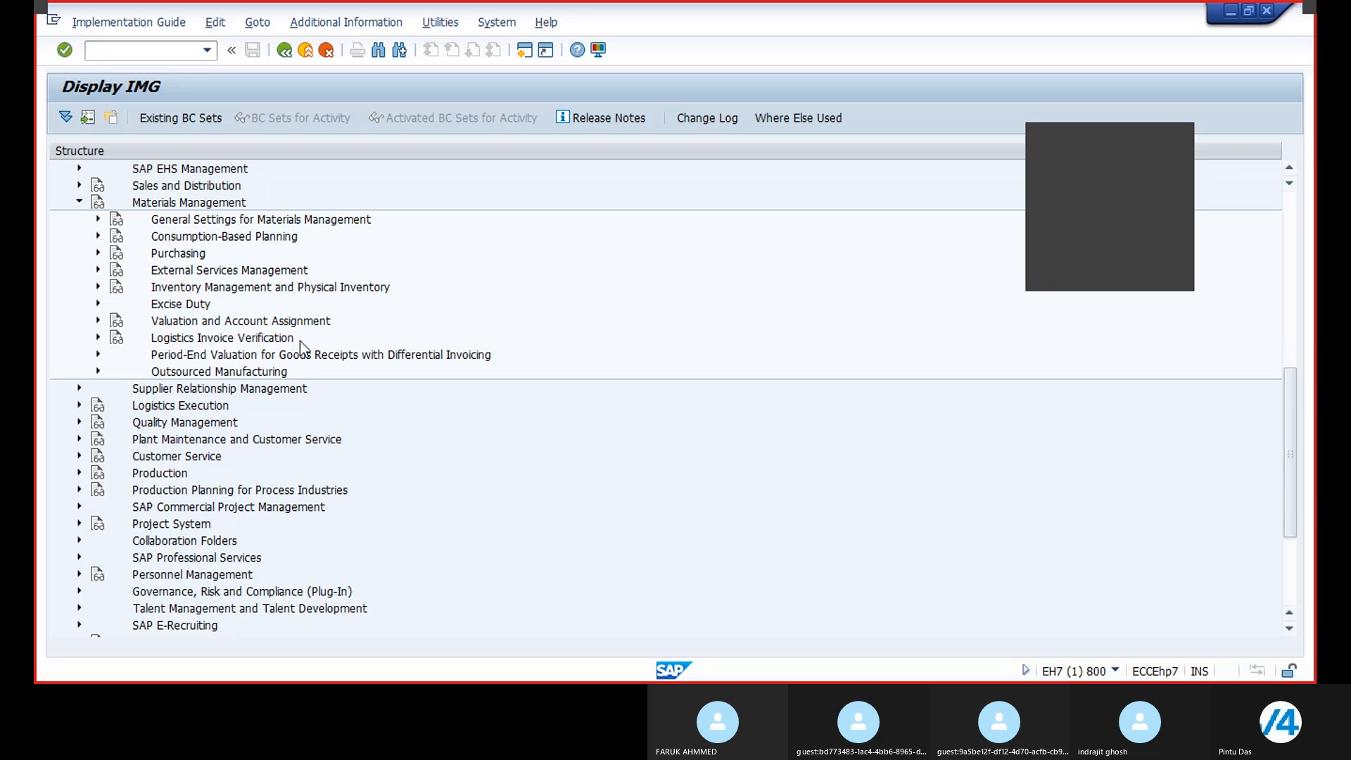
click(99, 338)
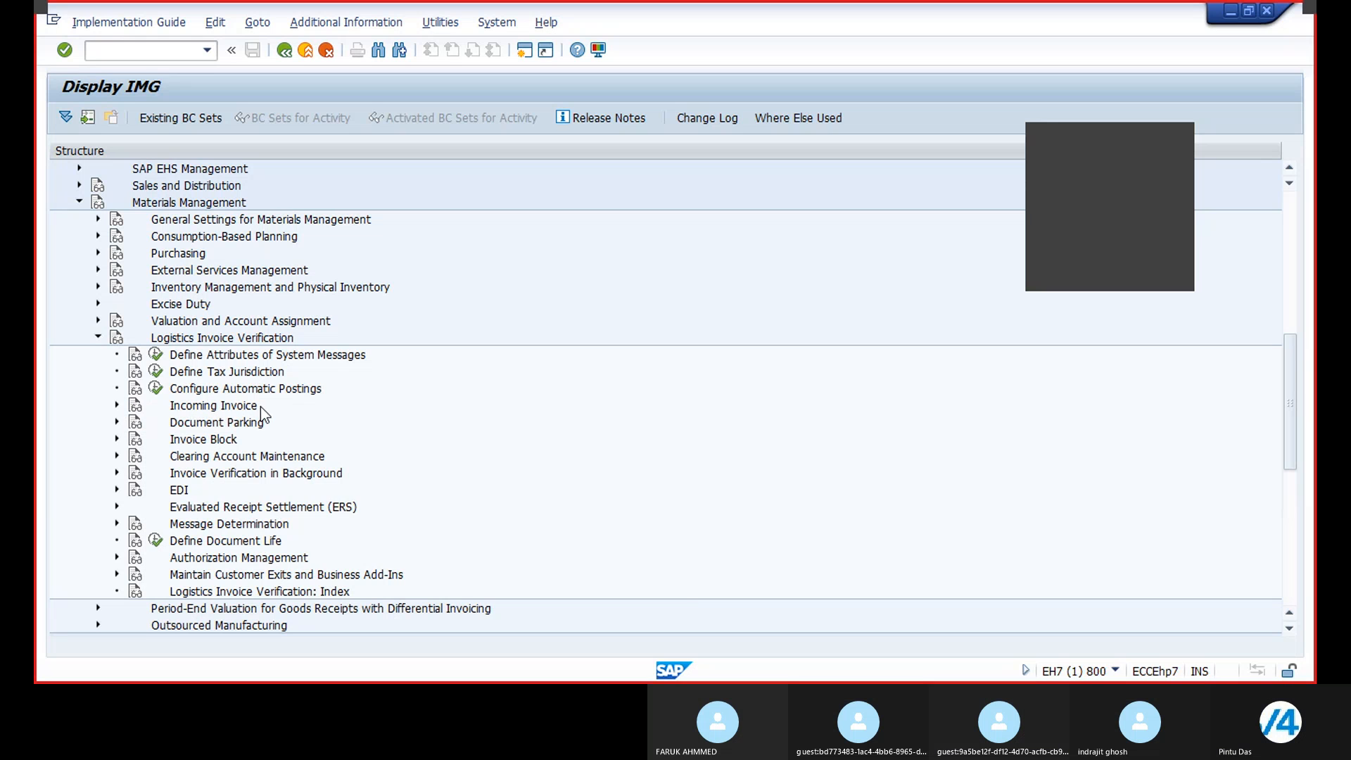
click(116, 406)
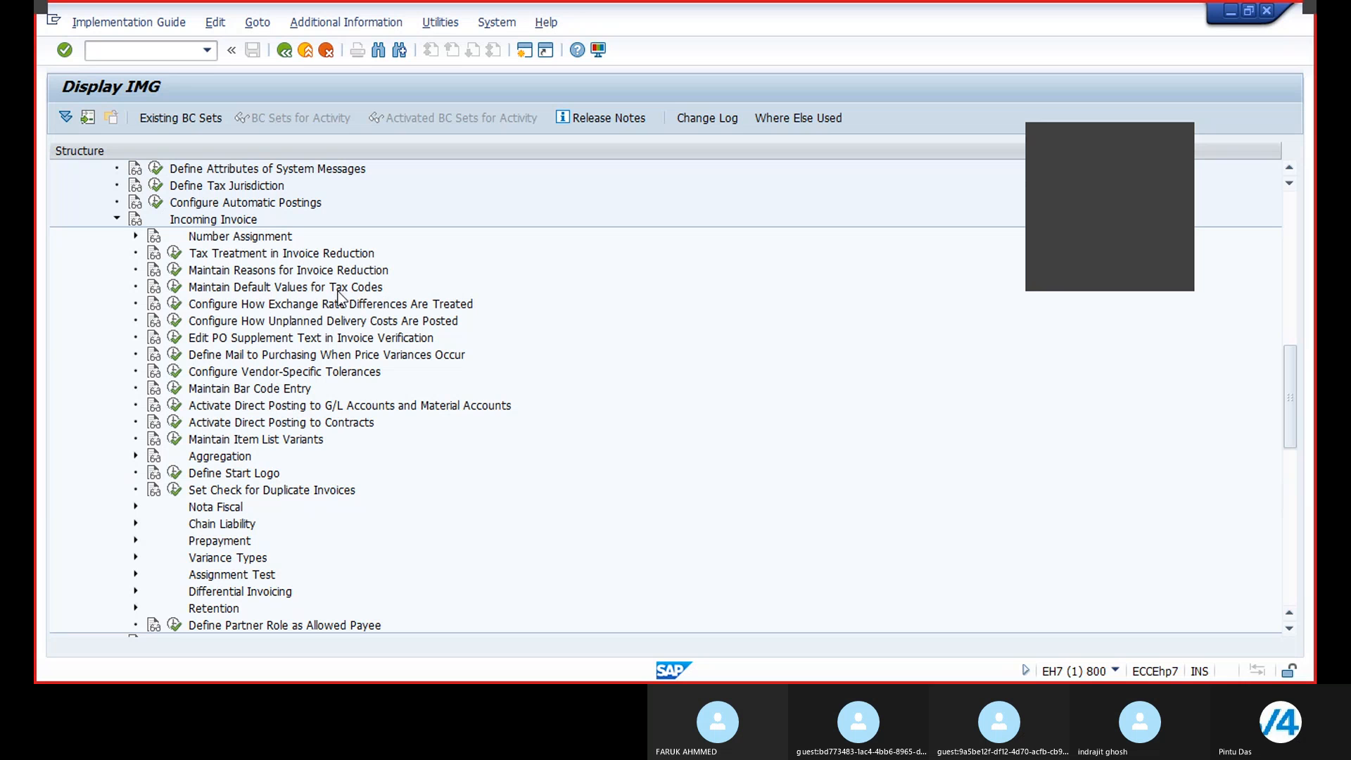
click(175, 286)
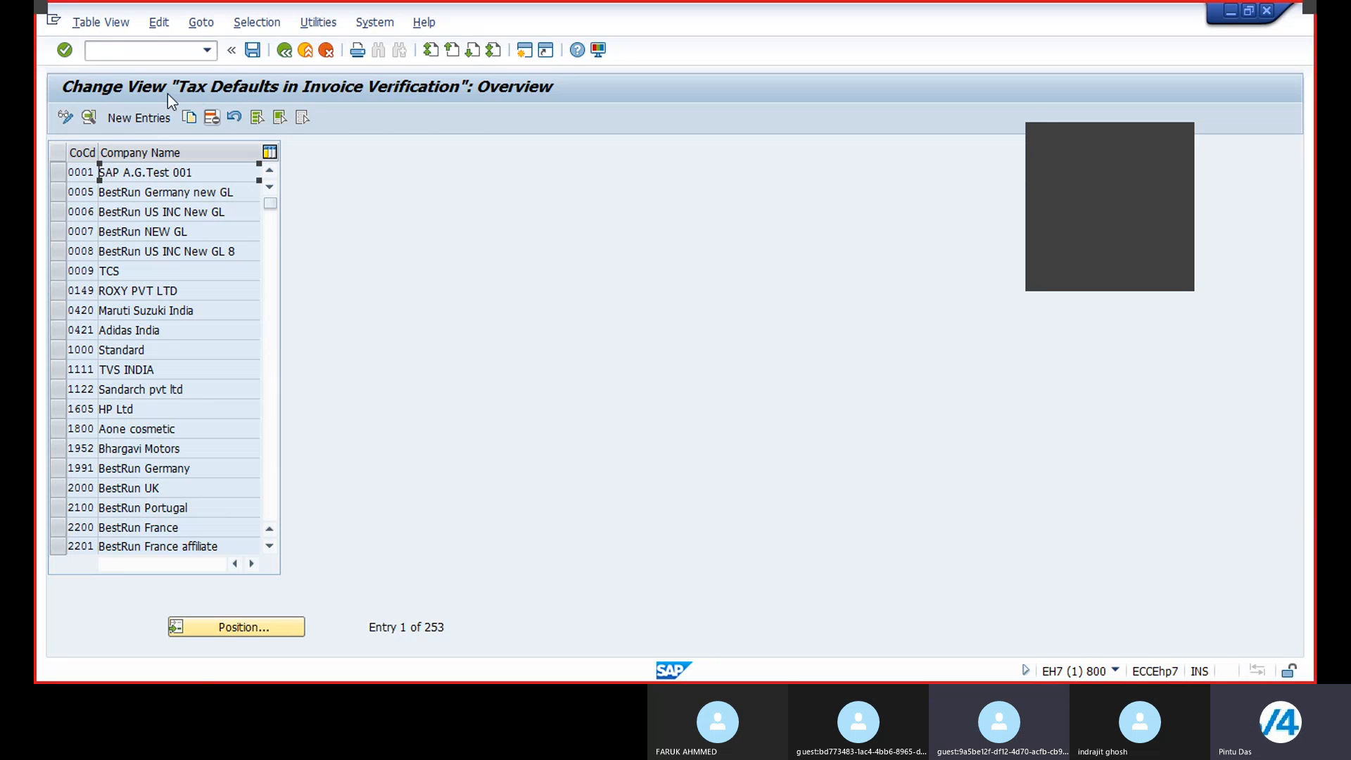
Step: Position the tax defaults overview list at company code BR21
click(230, 632)
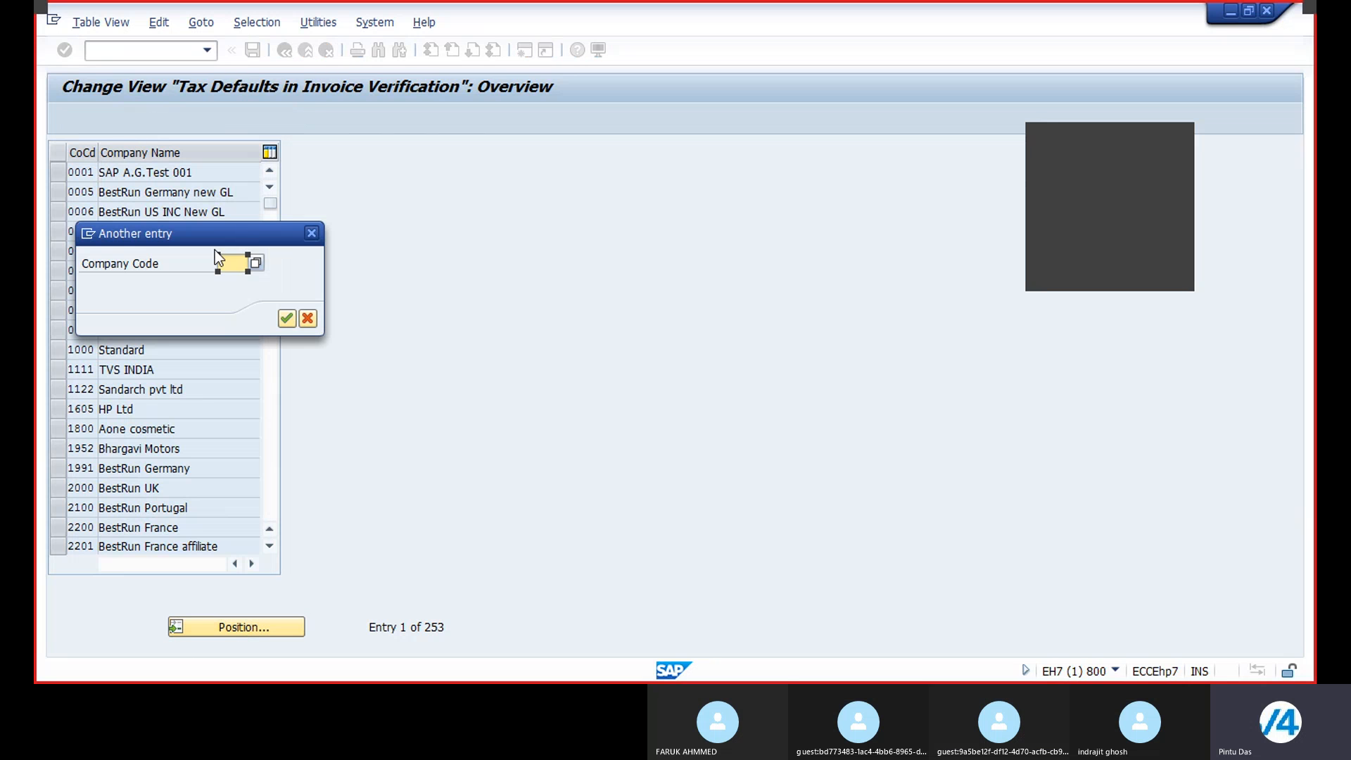
text(BR21)
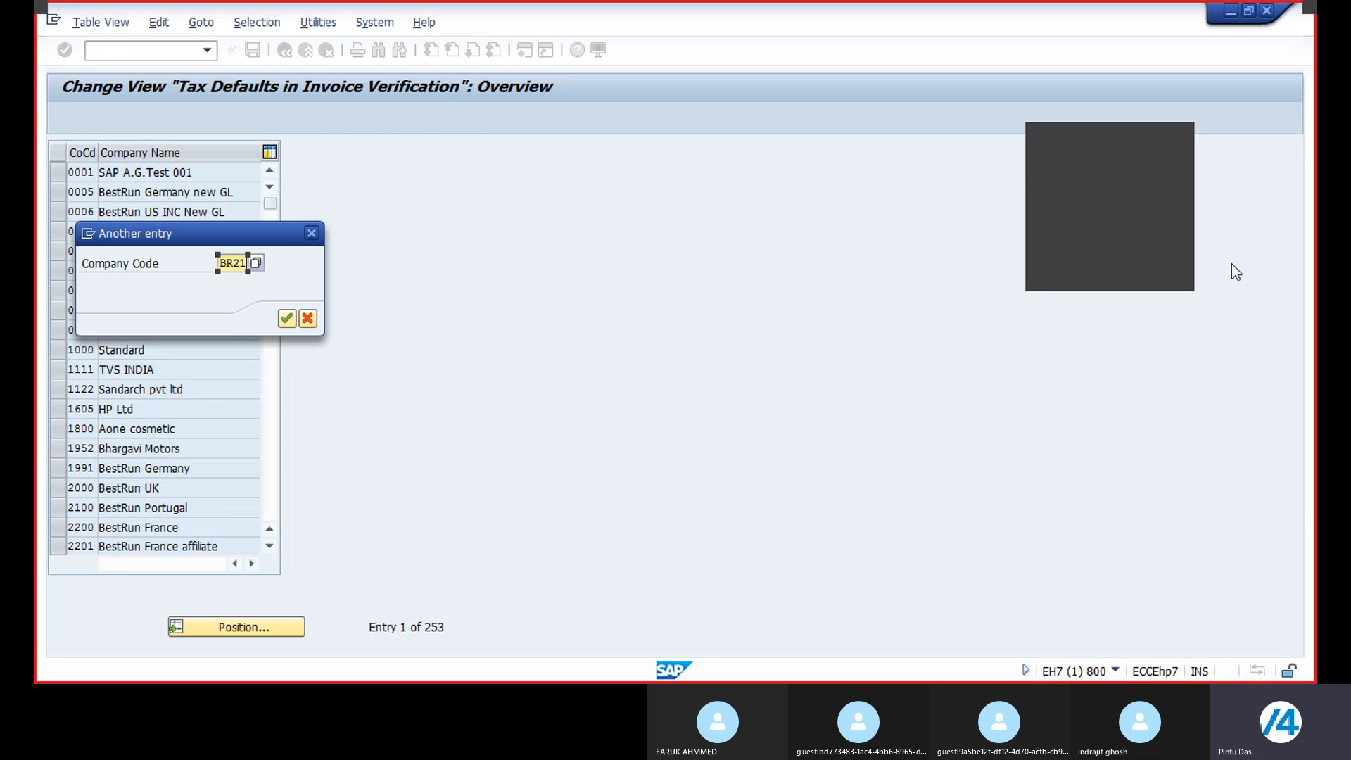
key(Return)
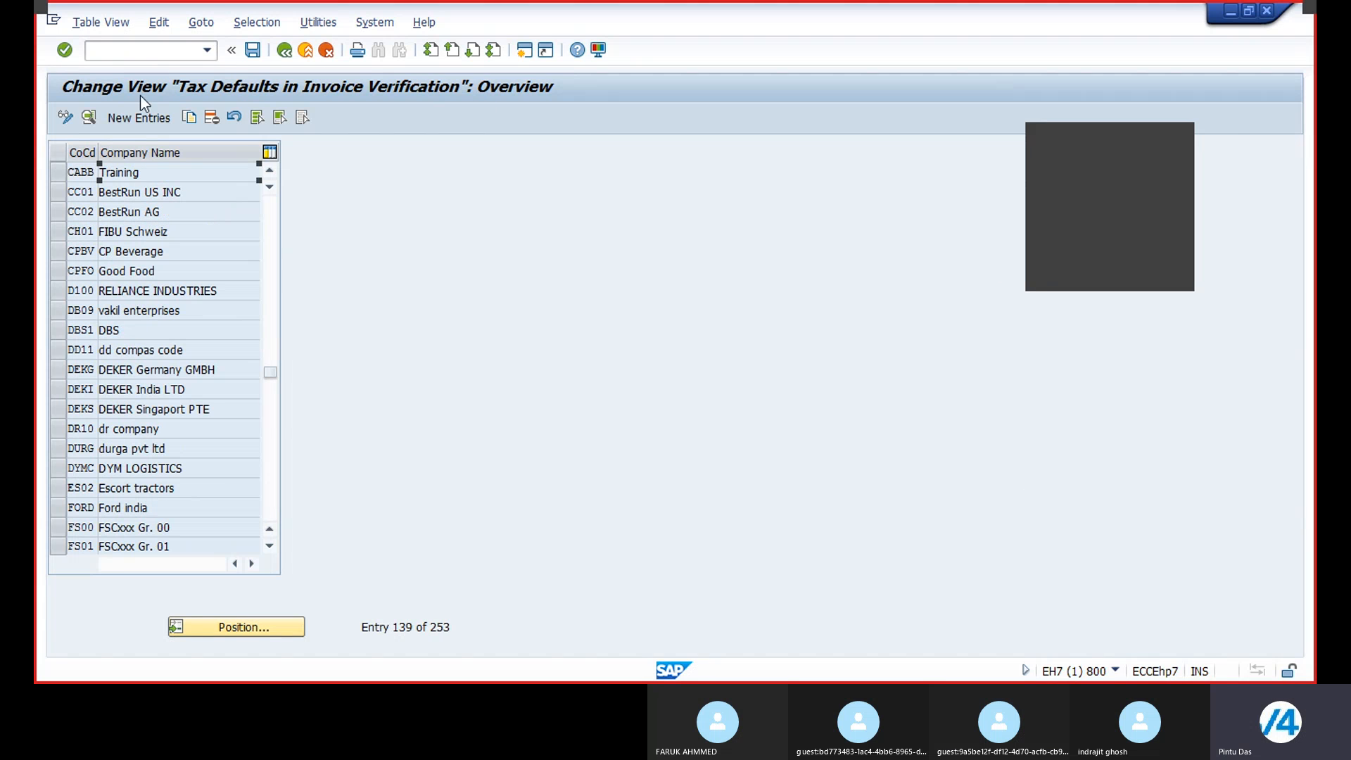
Step: Create a new tax defaults entry for company code BR21 with the name Tax code for BR21
click(128, 120)
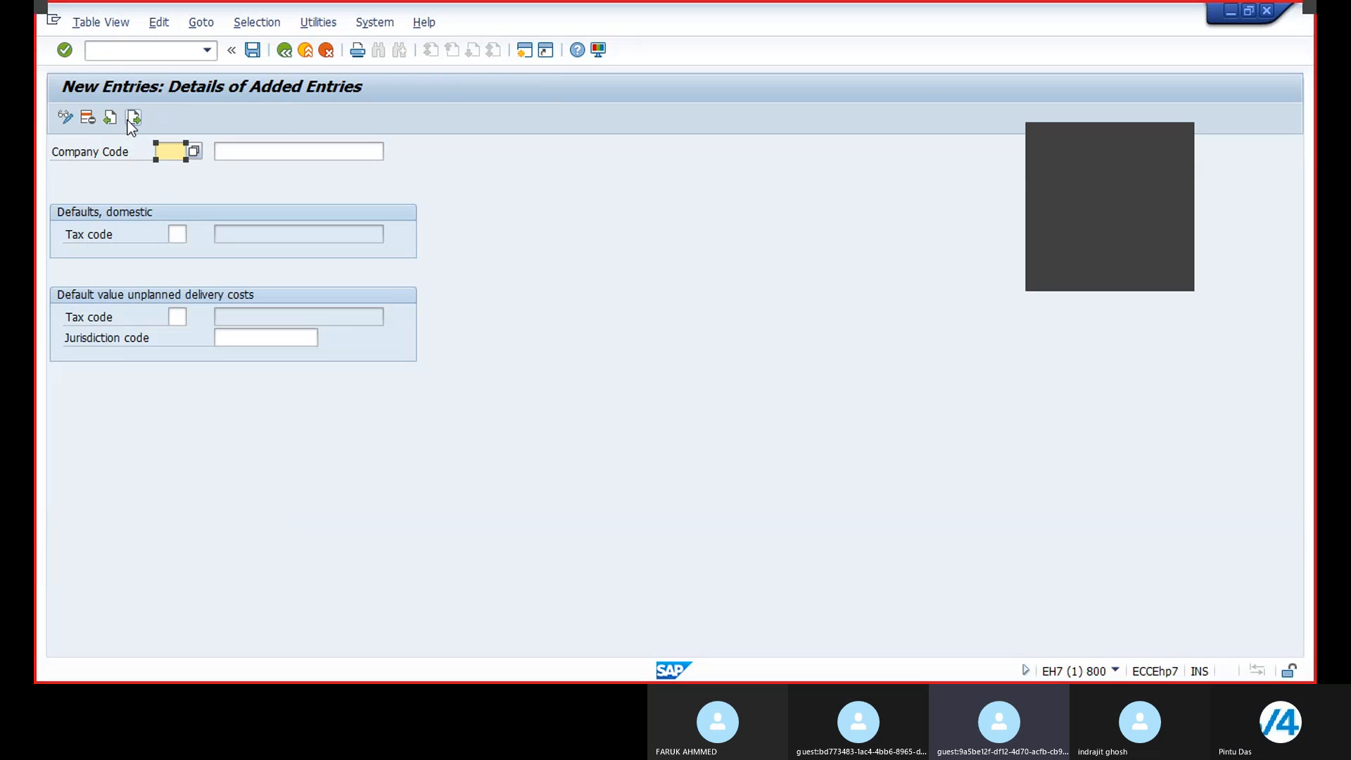
text(BR21)
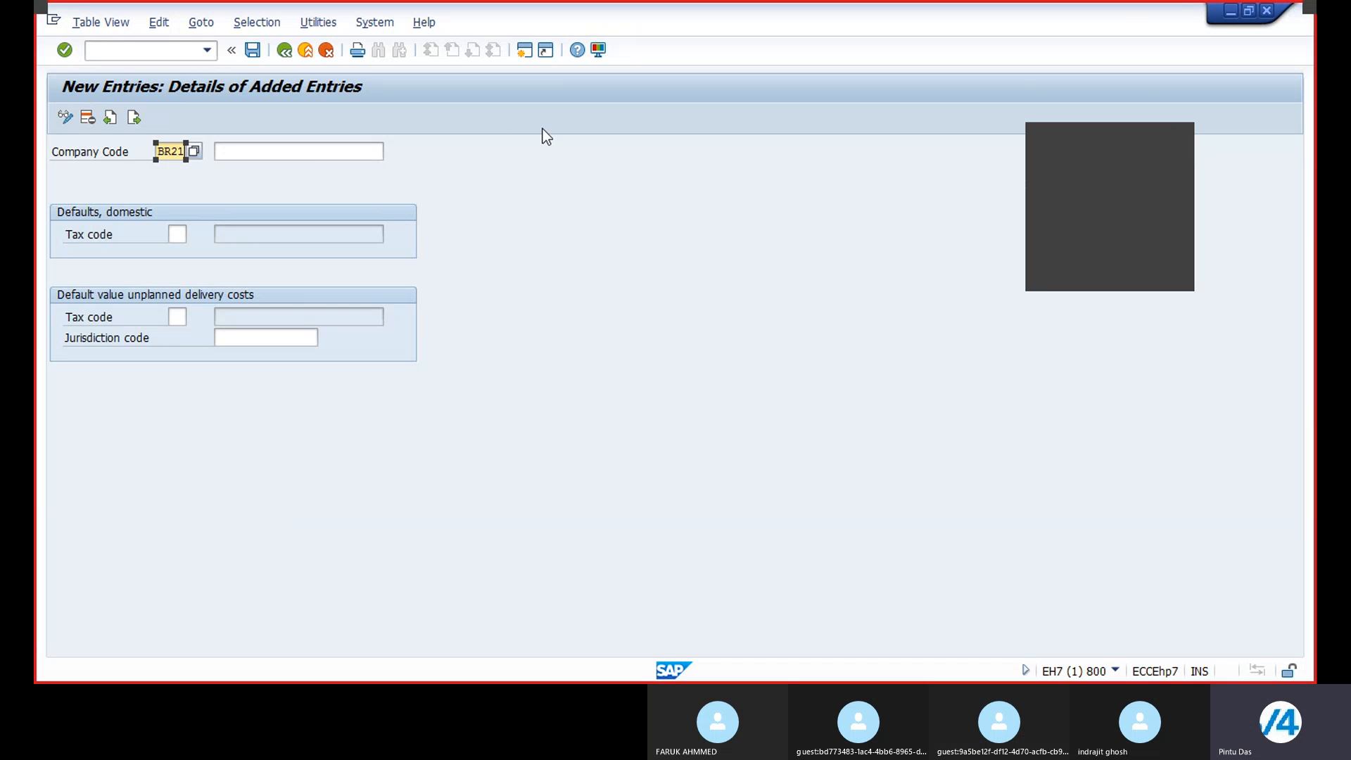
click(247, 156)
text(T)
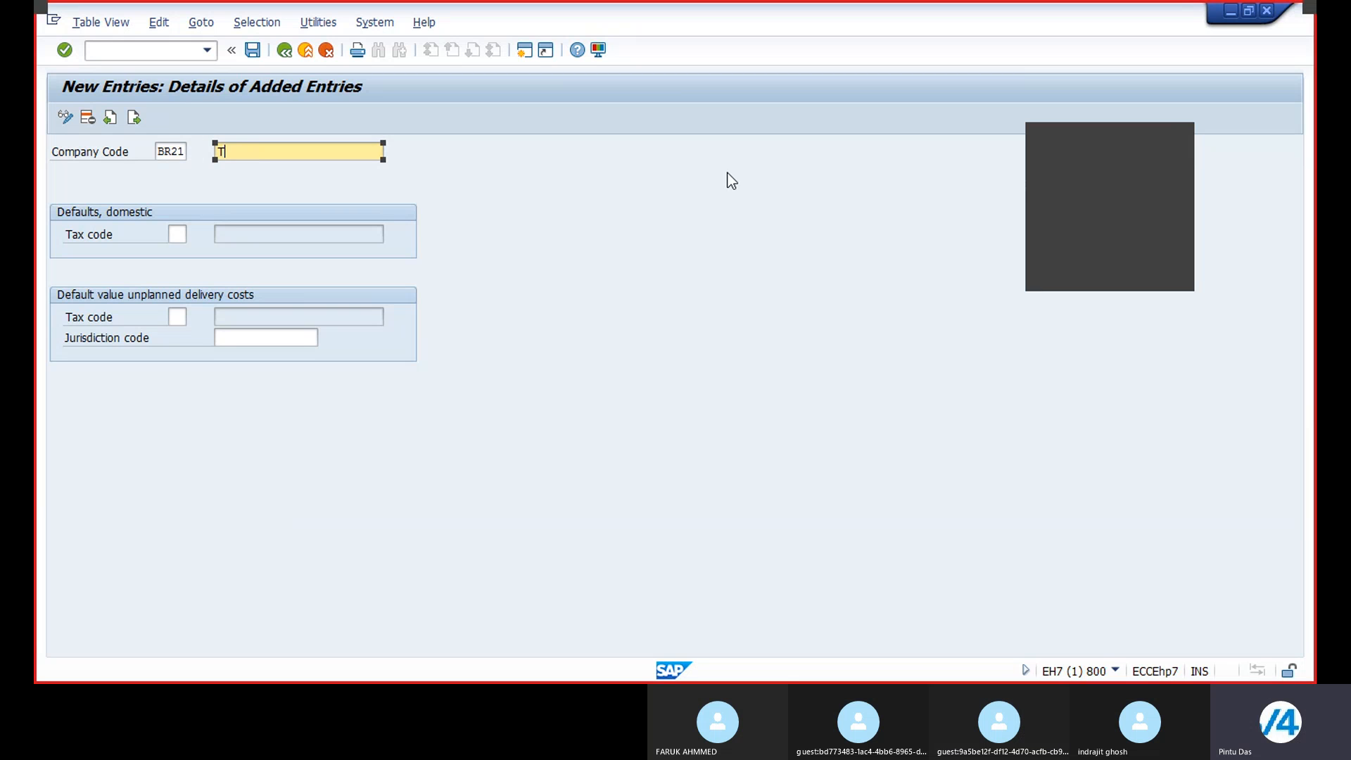
text(ax code for B)
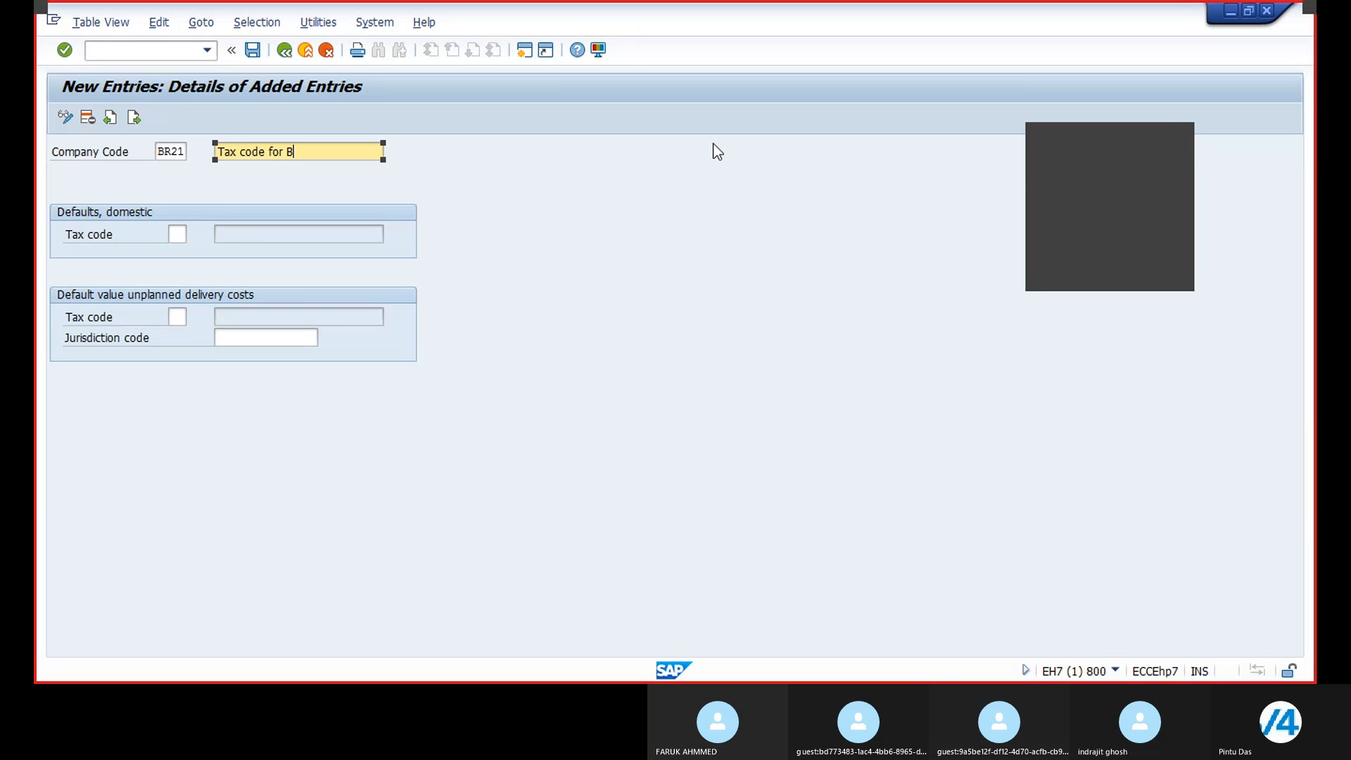
text(R21)
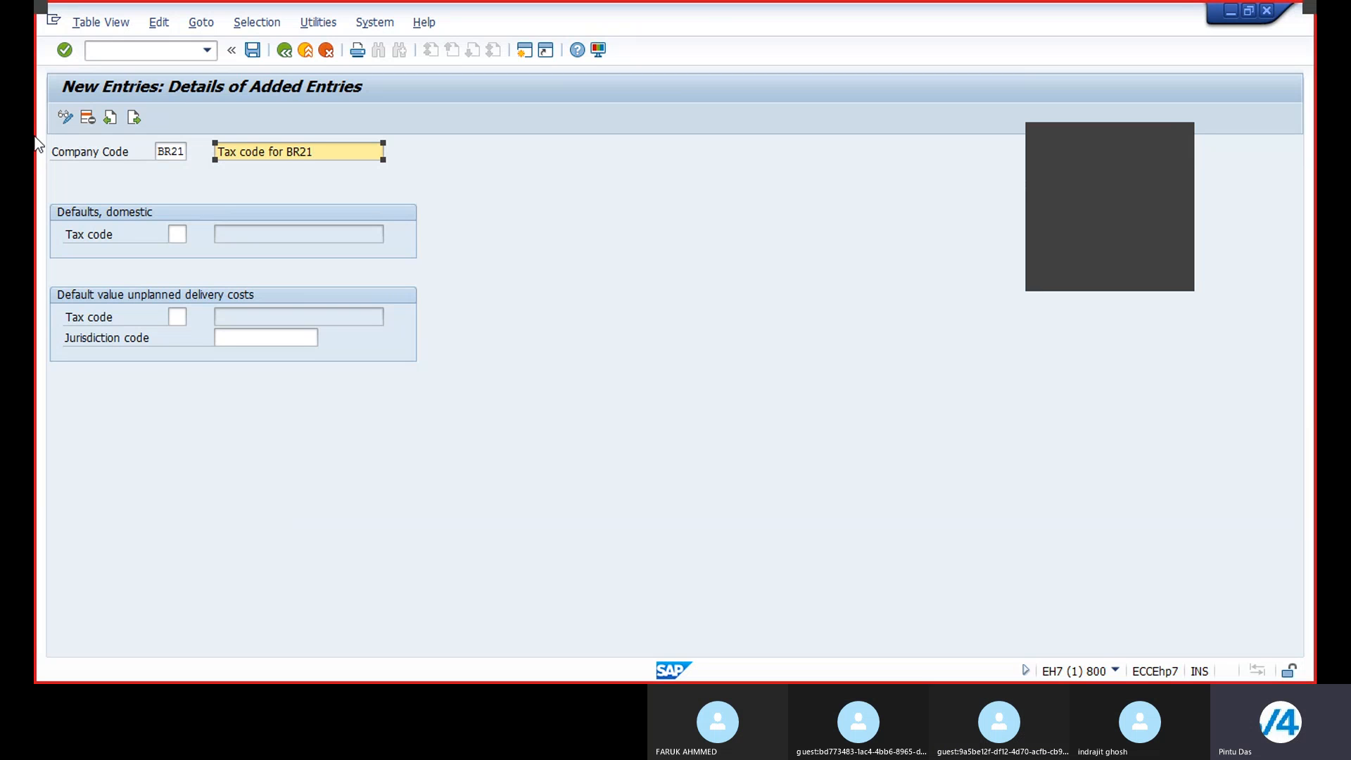
Step: Browse the tax codes offered for the BR21 entry's domestic default tax code
click(176, 233)
click(173, 315)
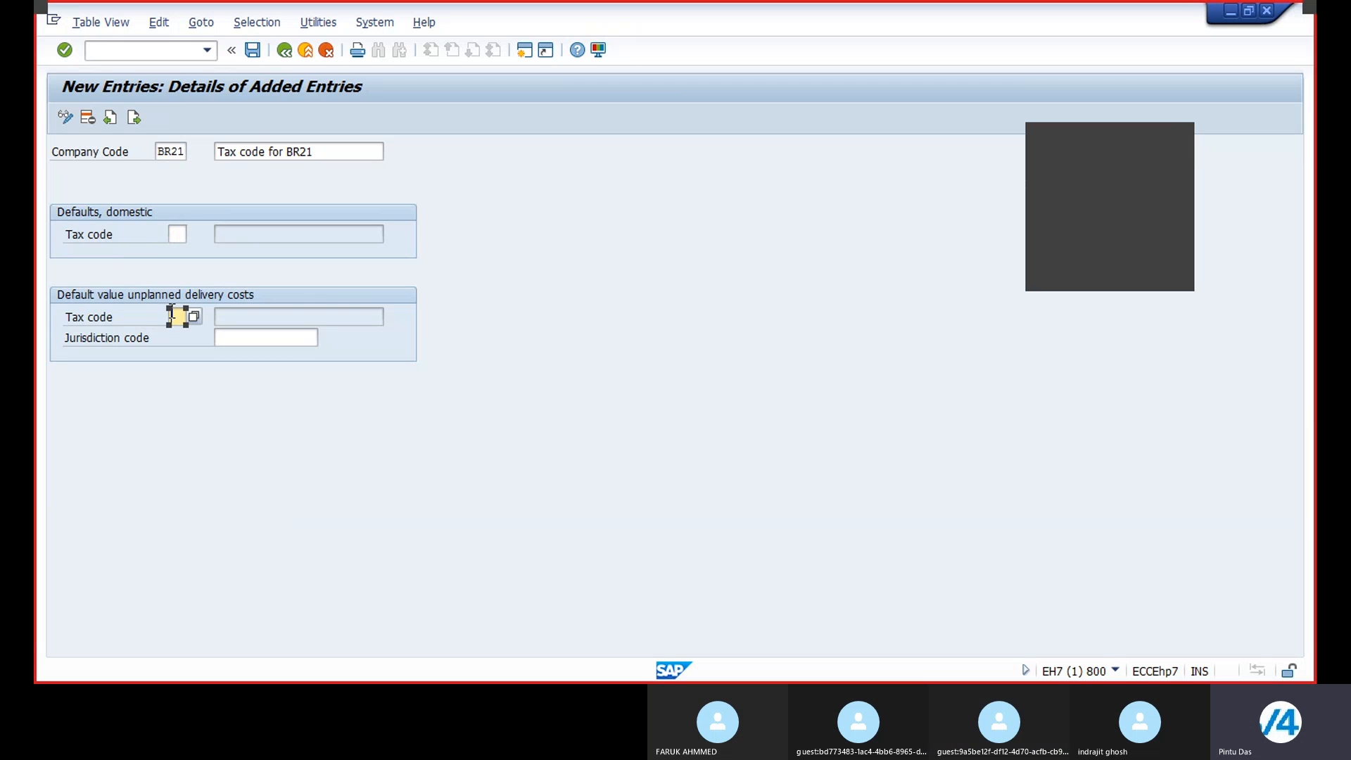
click(244, 339)
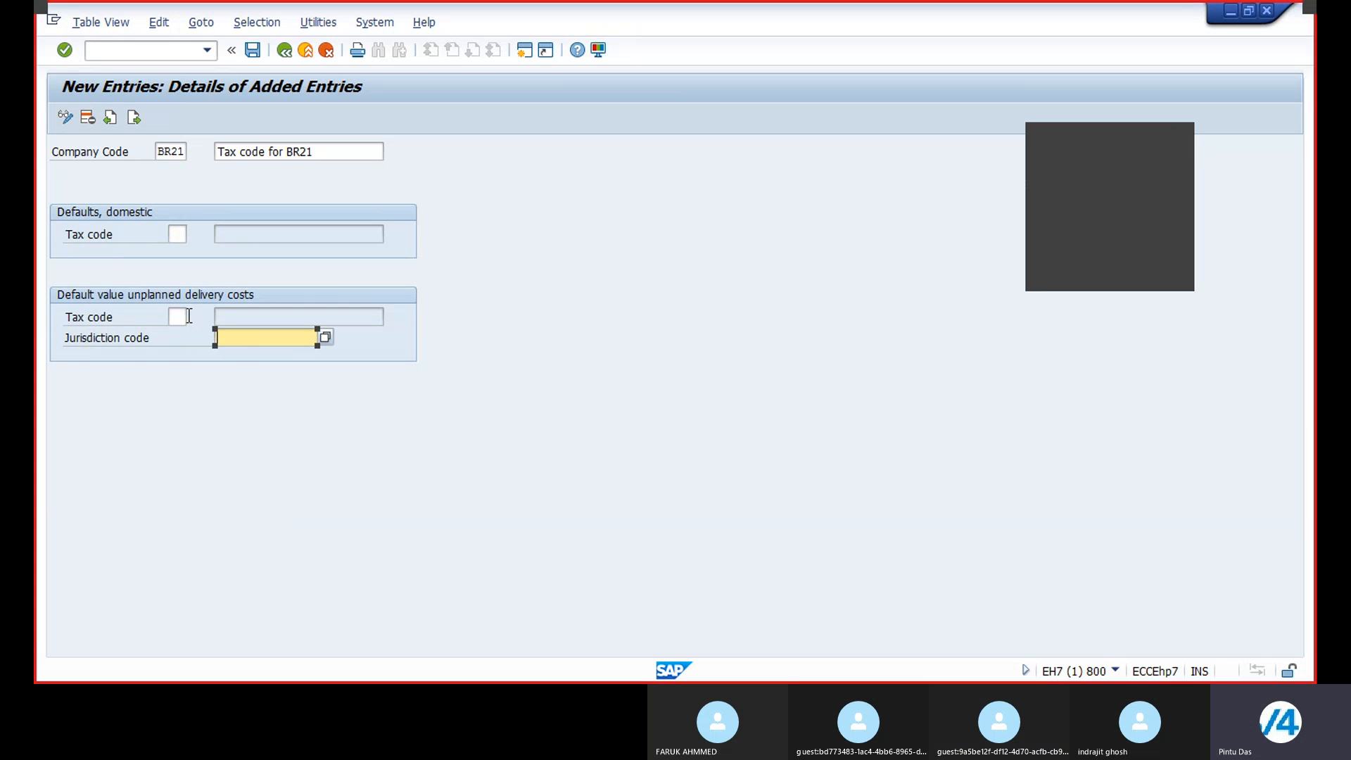
click(326, 338)
click(183, 235)
click(193, 235)
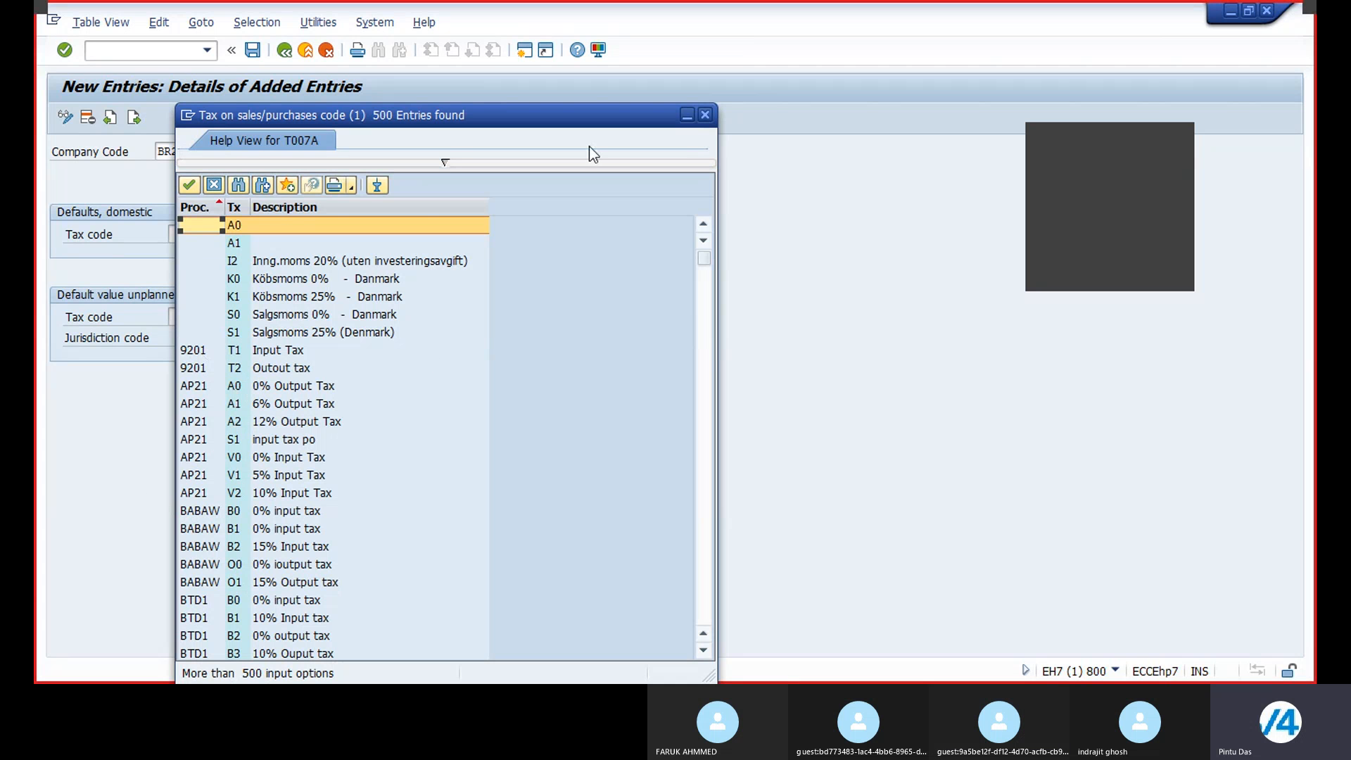
scroll(215, 387, down, 4)
scroll(209, 412, down, 20)
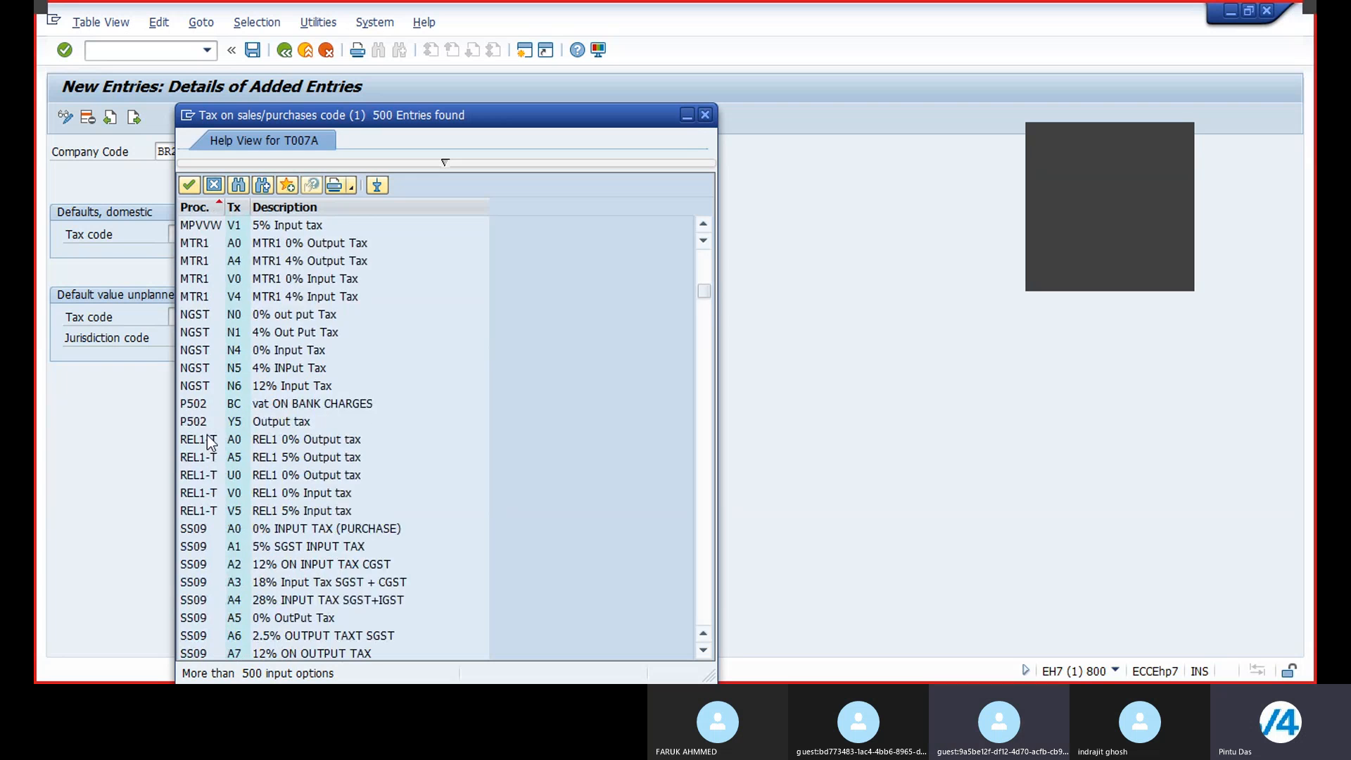
click(705, 115)
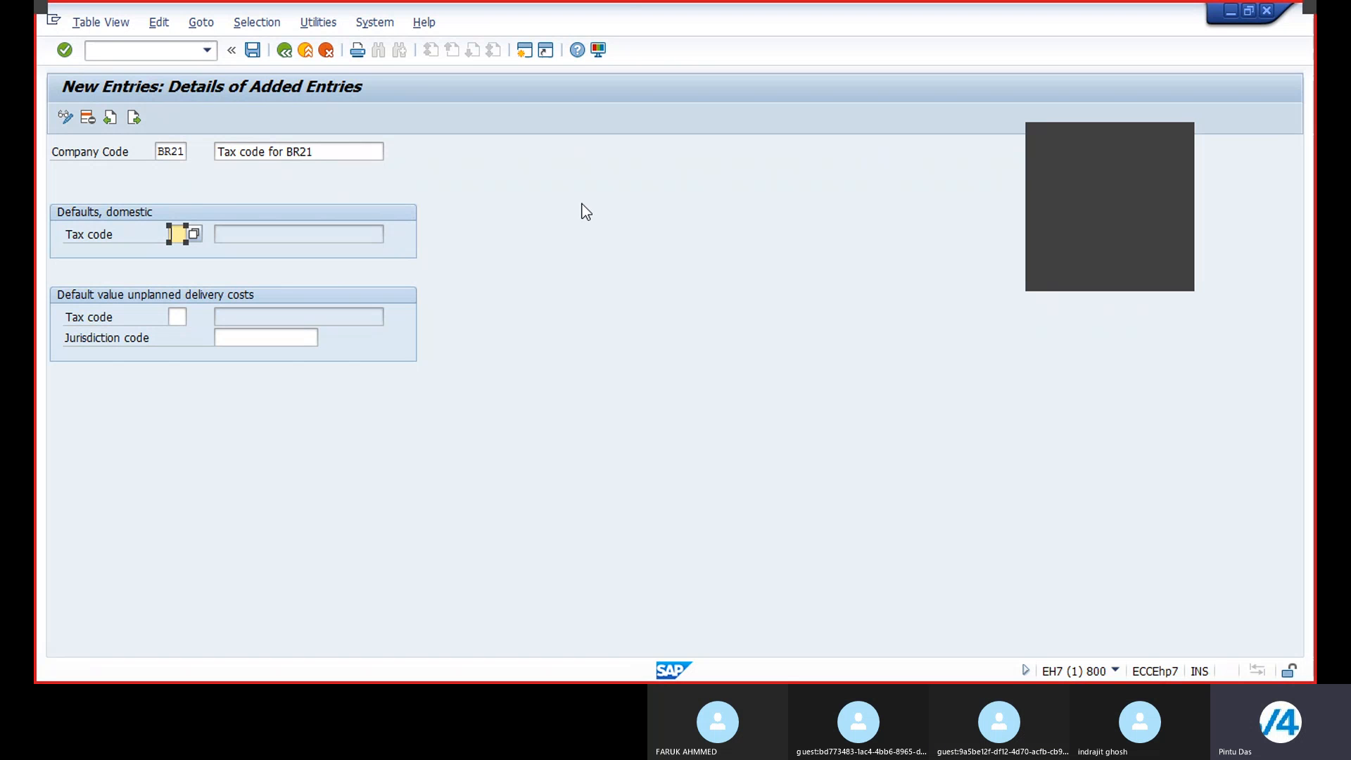
Step: Save the new BR21 tax defaults entry under a customizing request
click(256, 53)
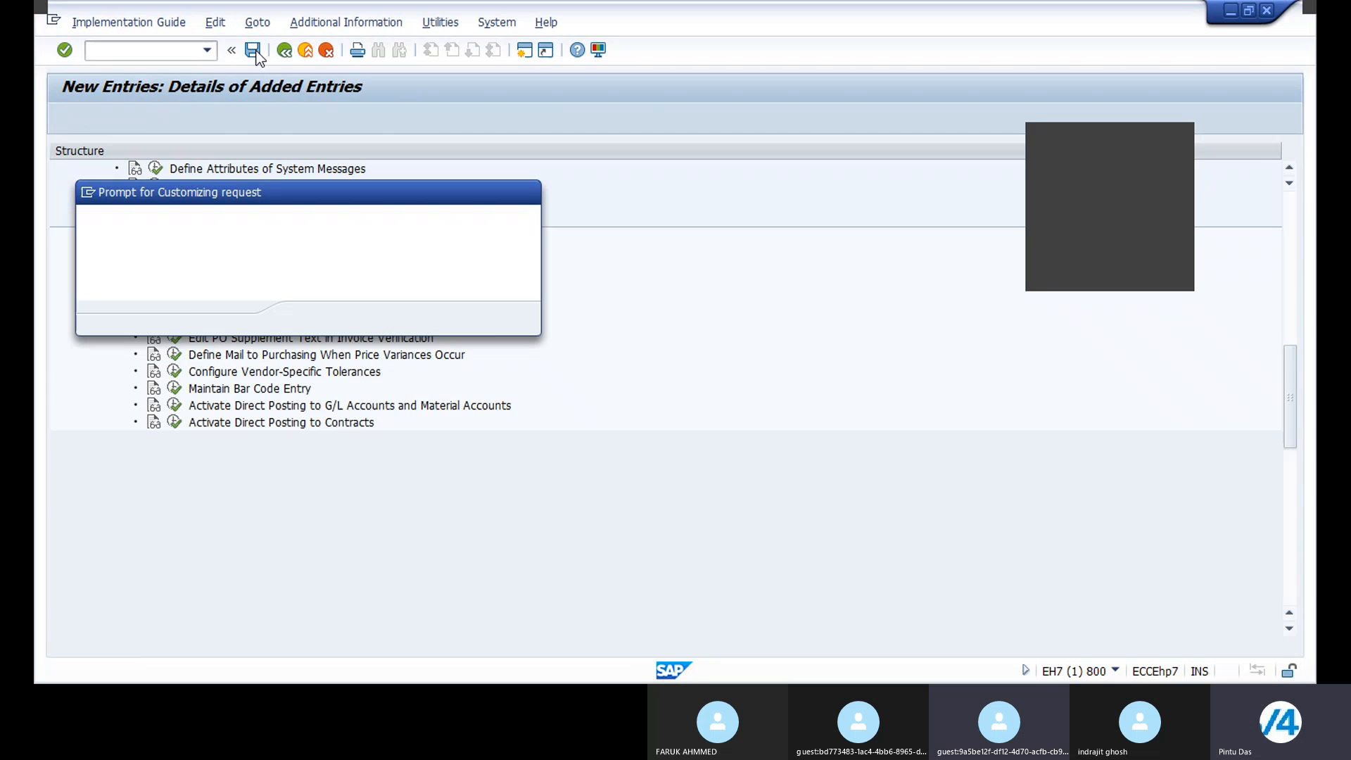
click(309, 319)
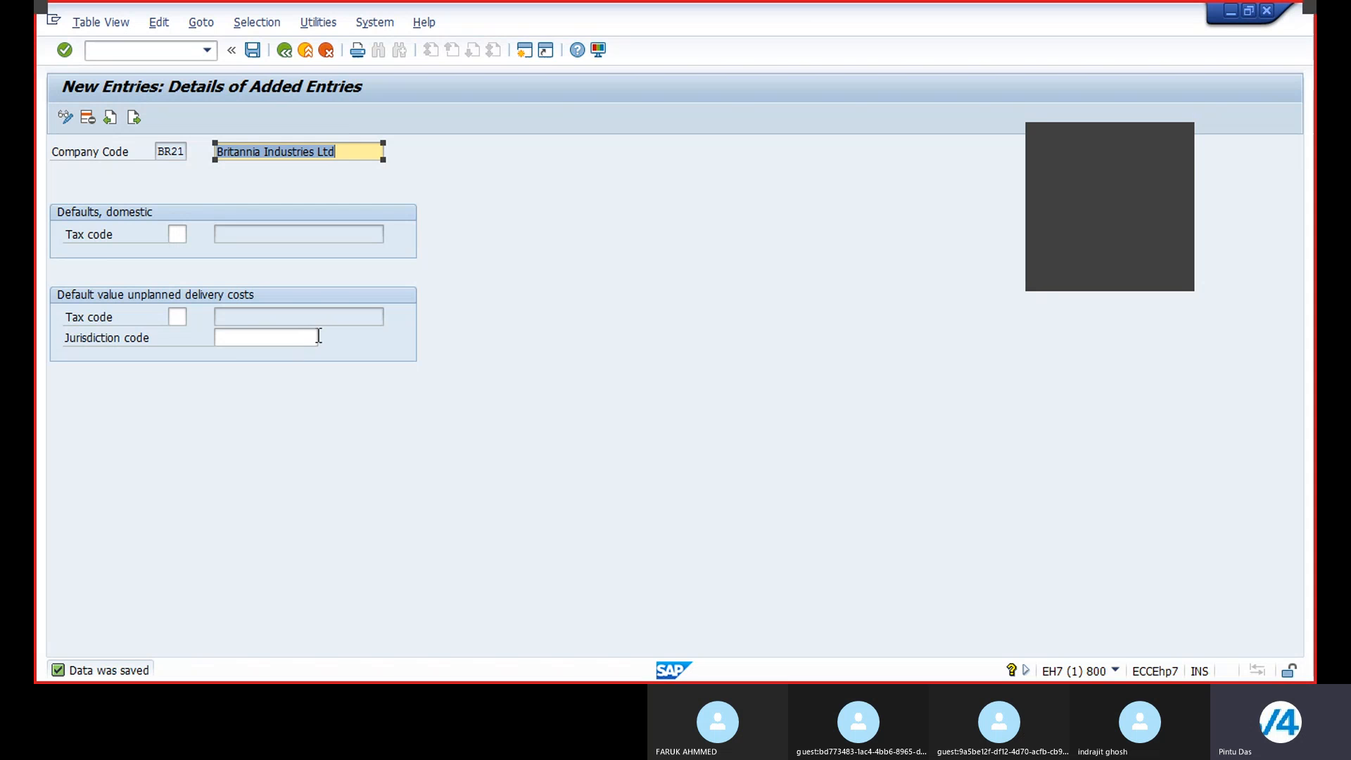
click(154, 50)
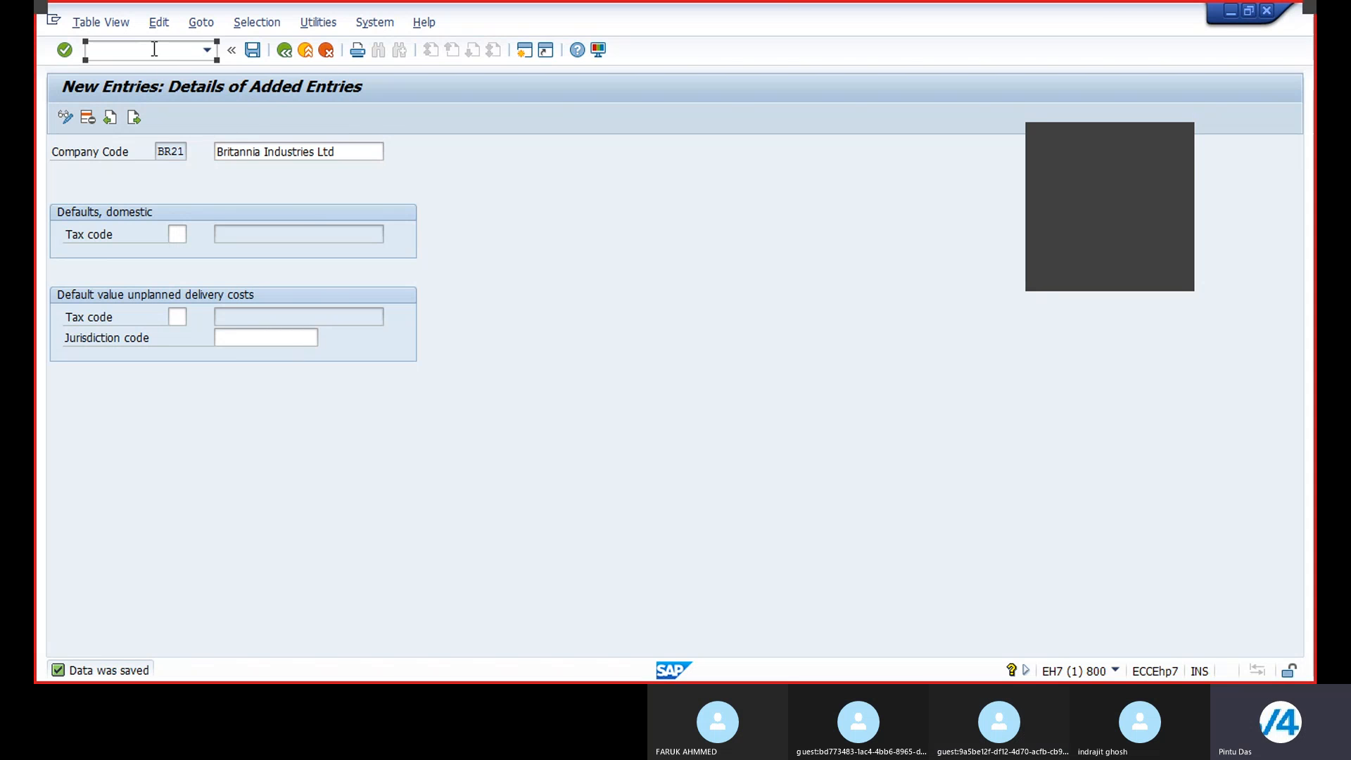
text(O)
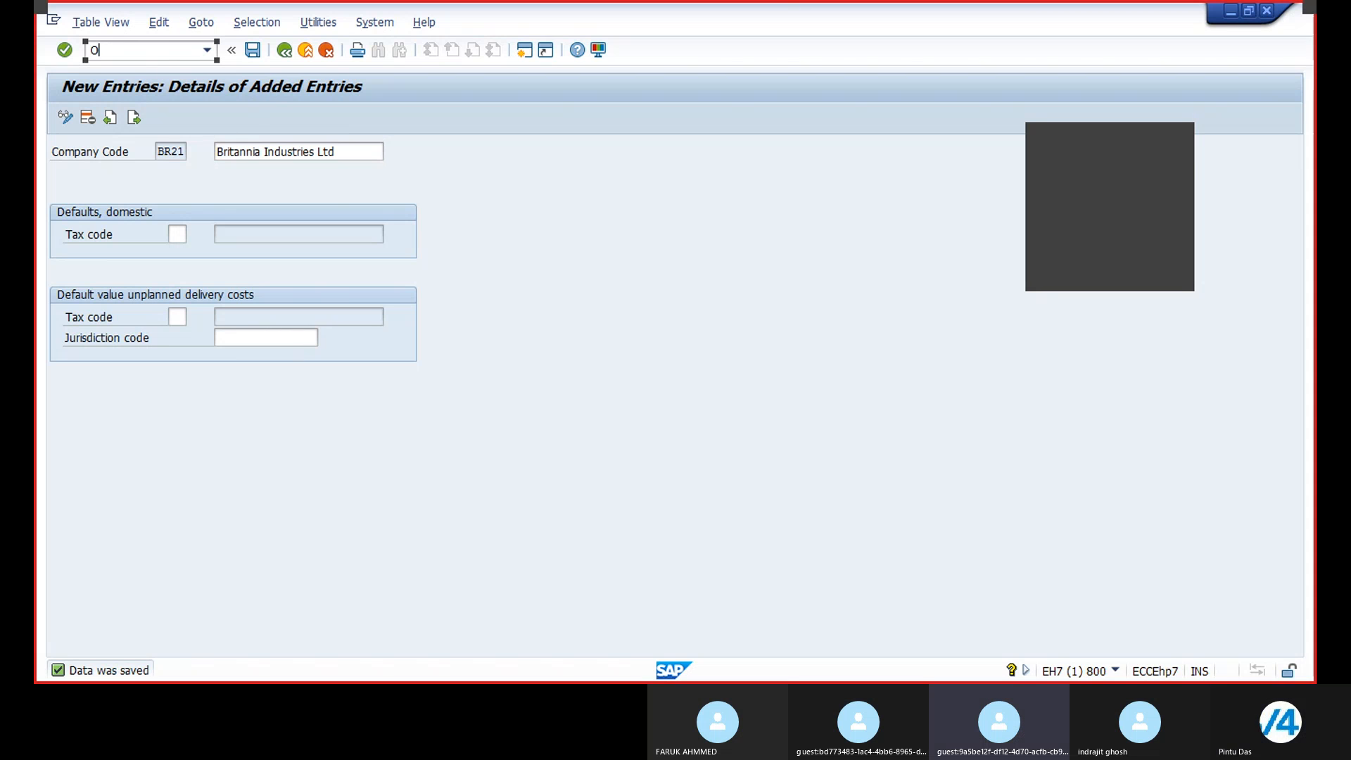
text(MR2)
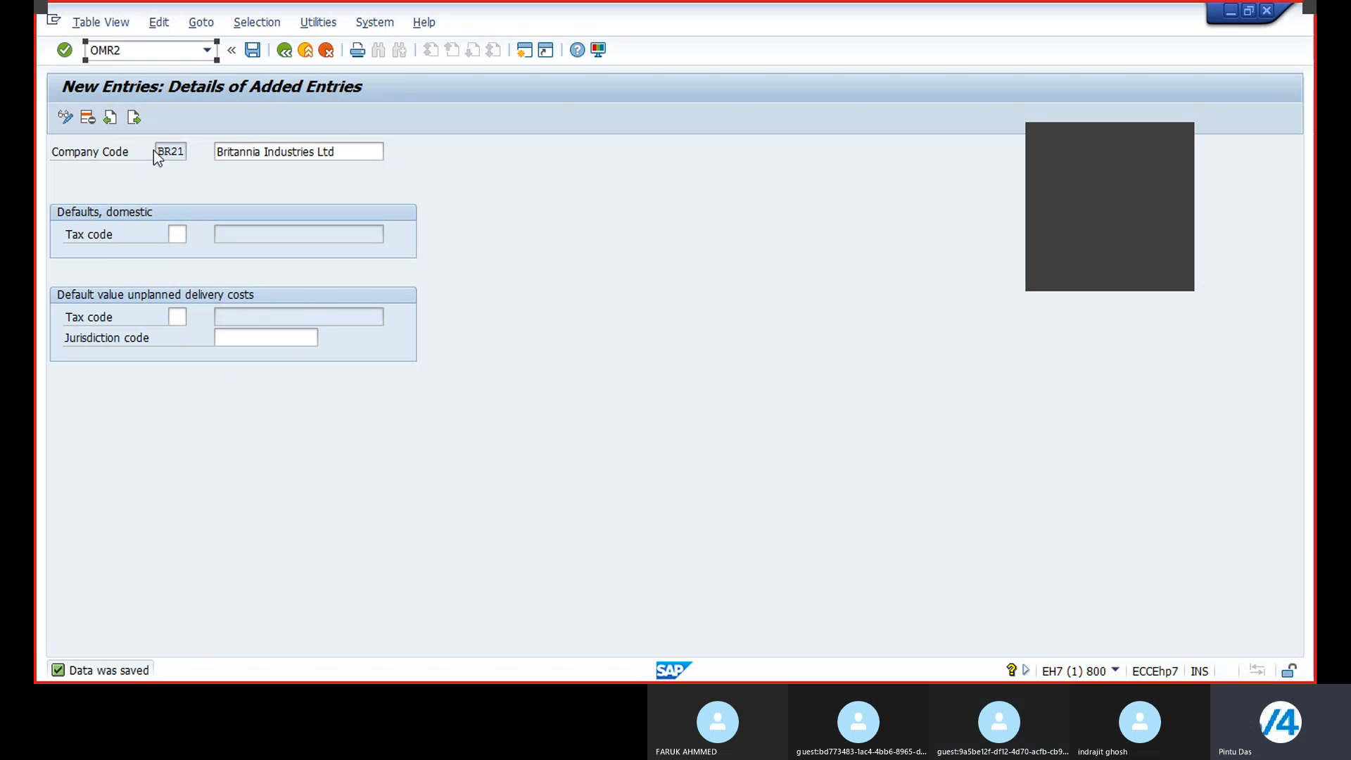
Step: Review the TAXD procedure tax codes available for the domestic default tax code field
click(357, 151)
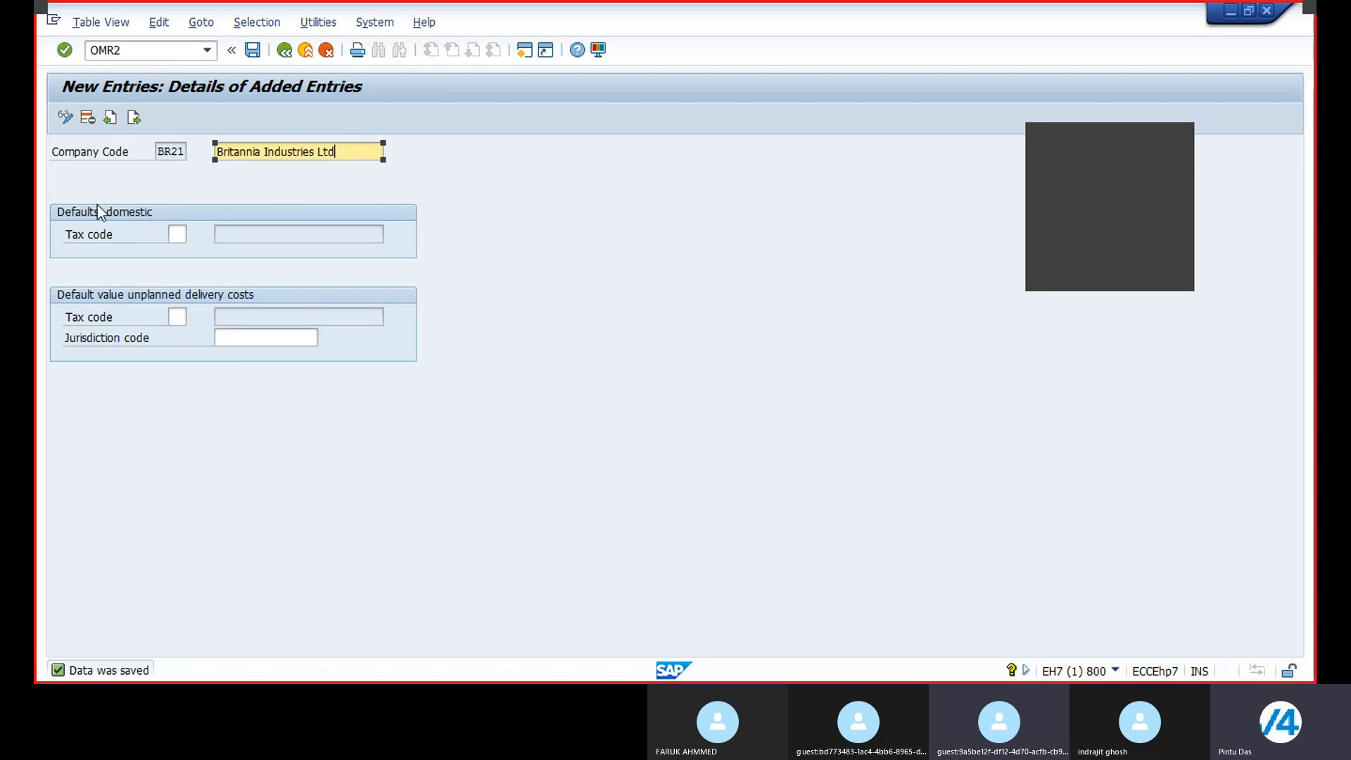
click(177, 234)
click(196, 234)
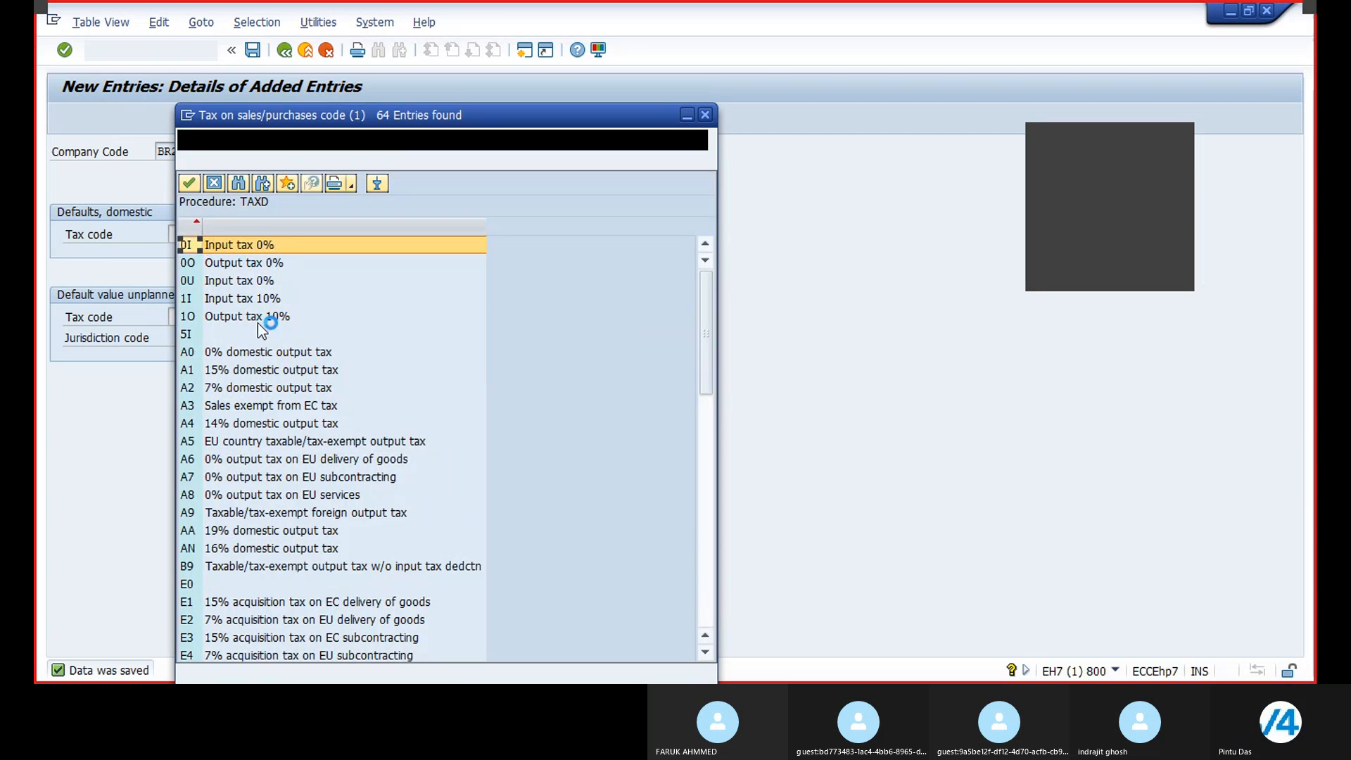
scroll(363, 310, down, 5)
scroll(318, 350, down, 10)
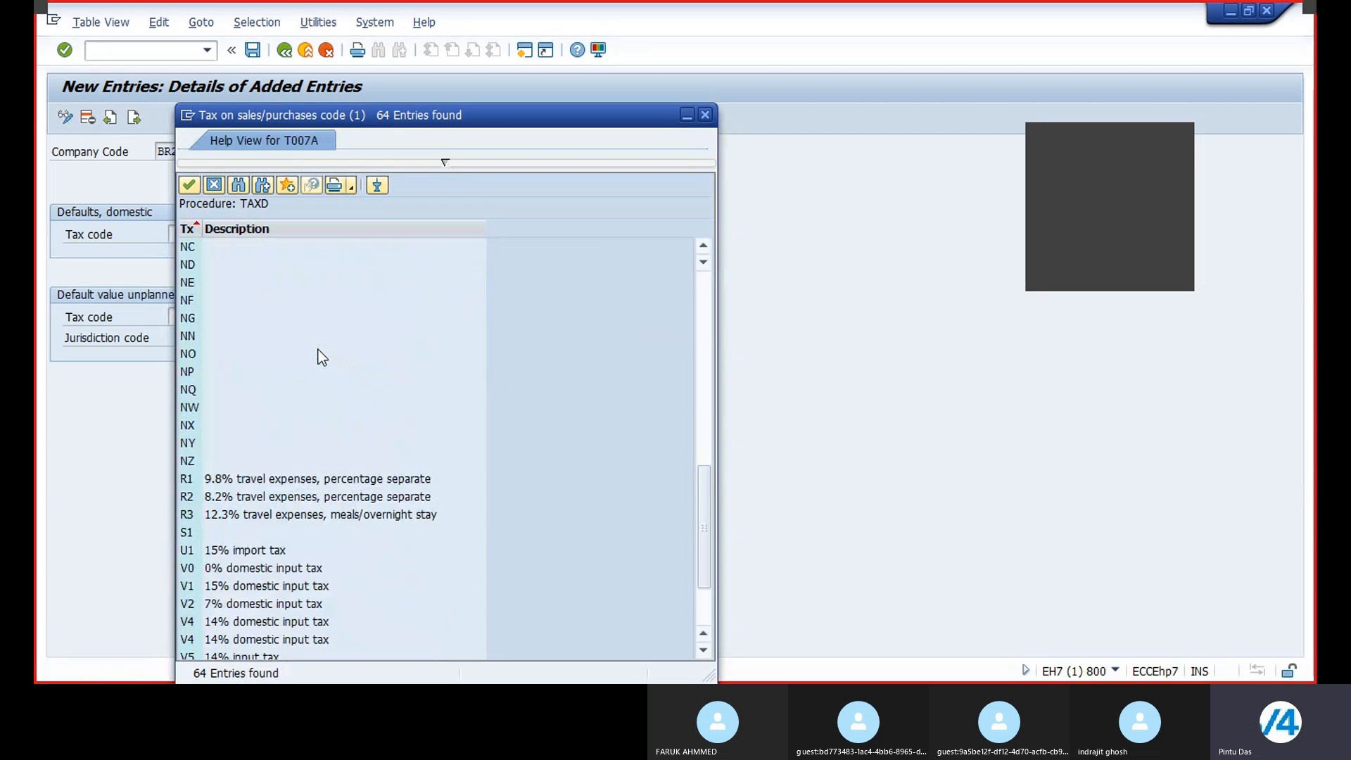
scroll(479, 512, up, 13)
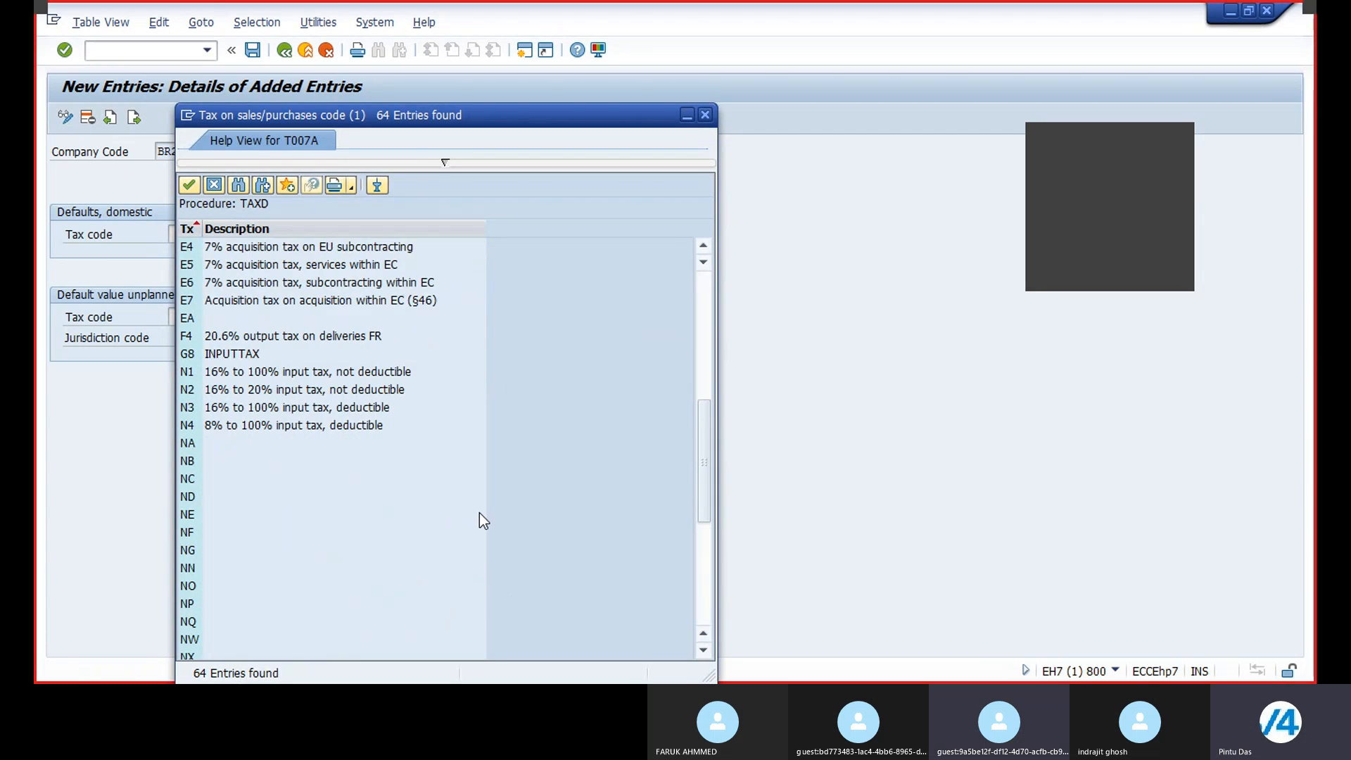
scroll(479, 521, down, 13)
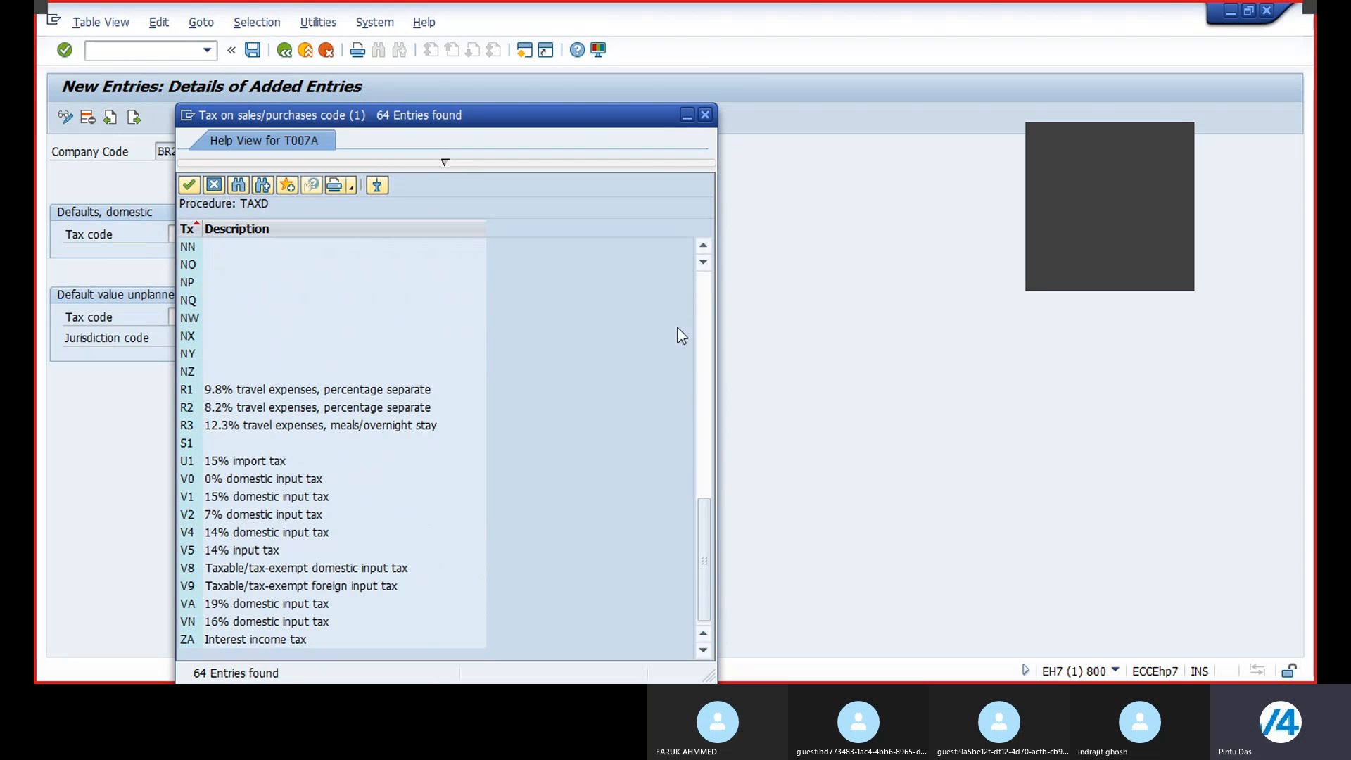
click(706, 286)
click(706, 286)
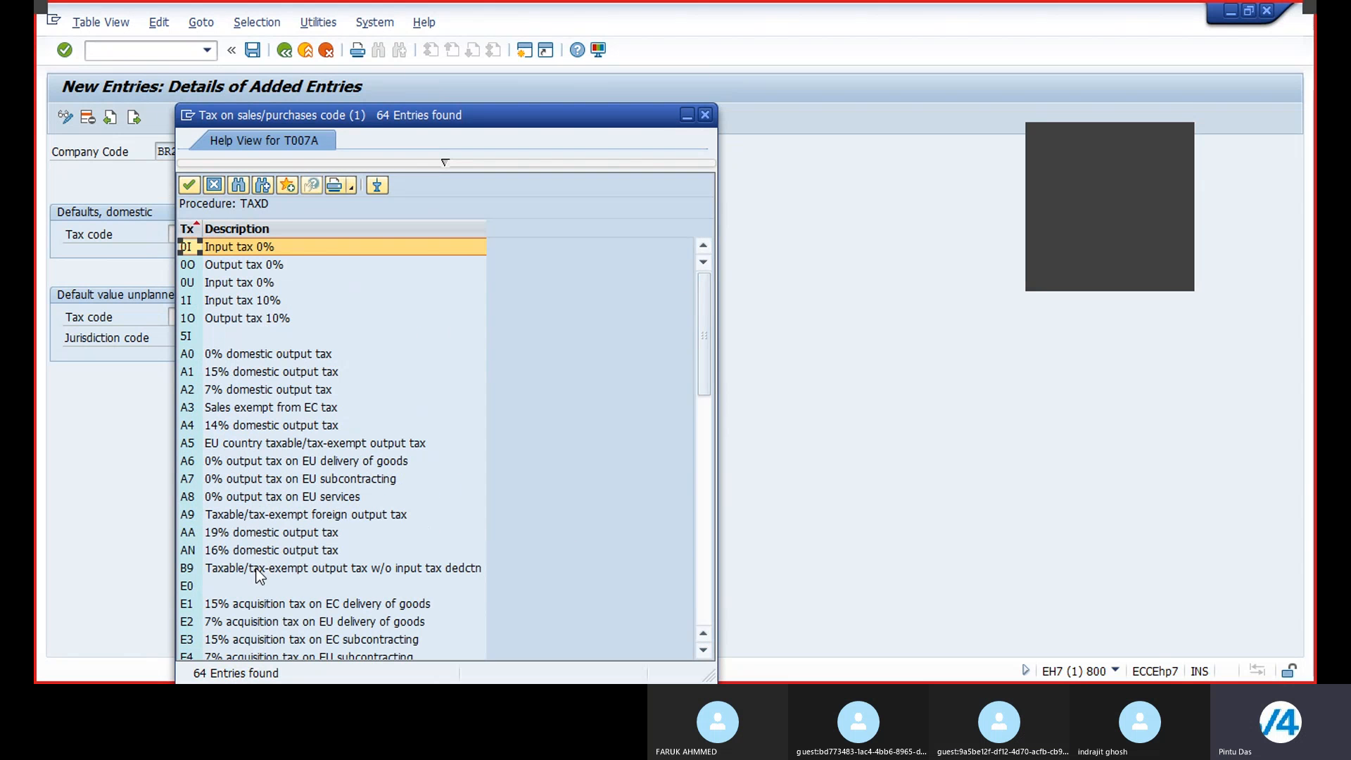
scroll(275, 534, down, 13)
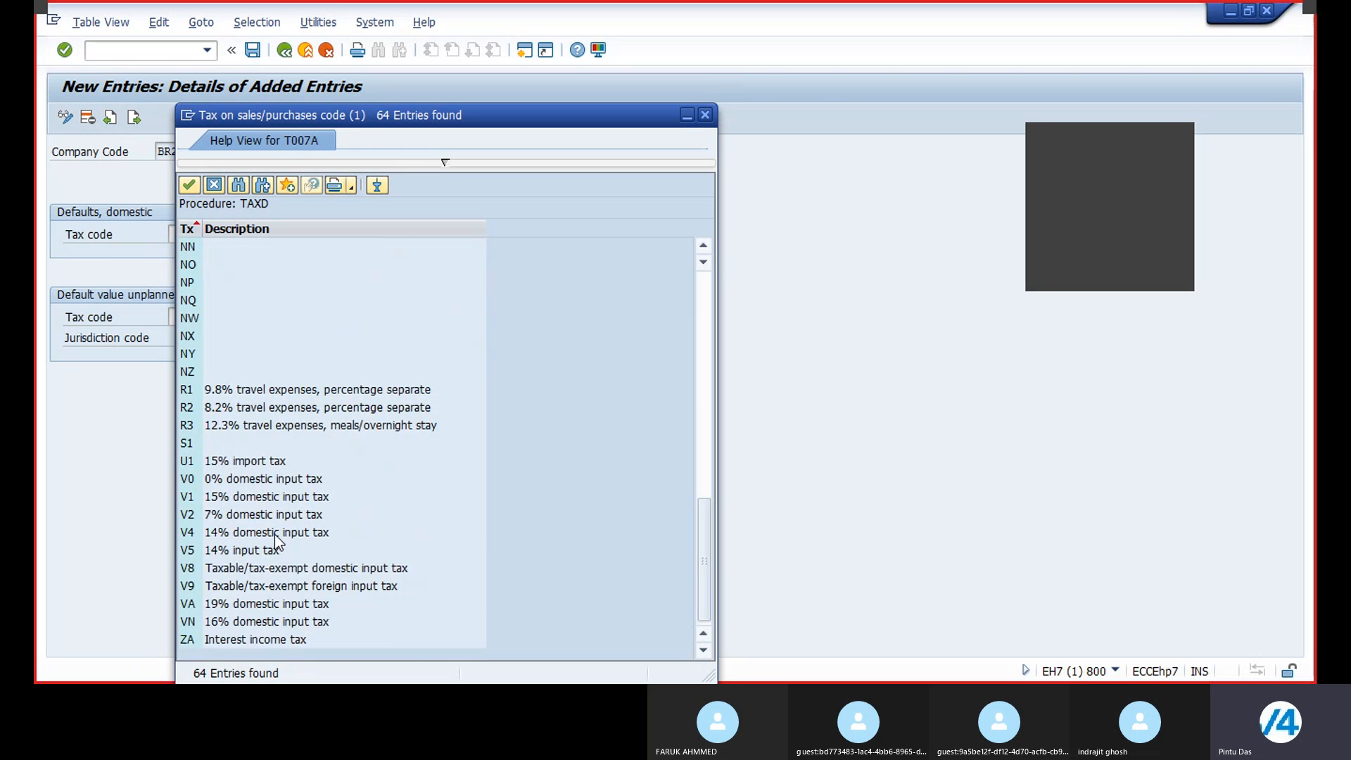
scroll(274, 534, up, 13)
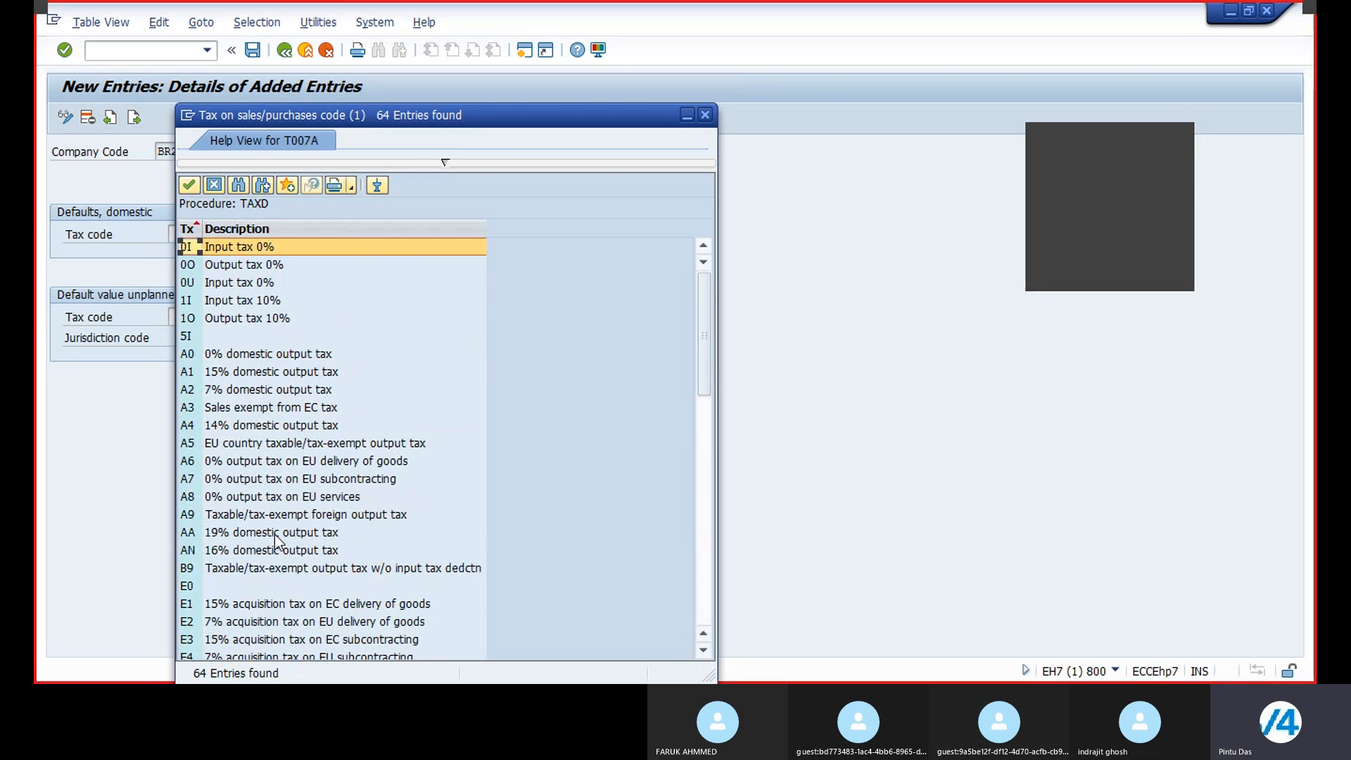
click(711, 115)
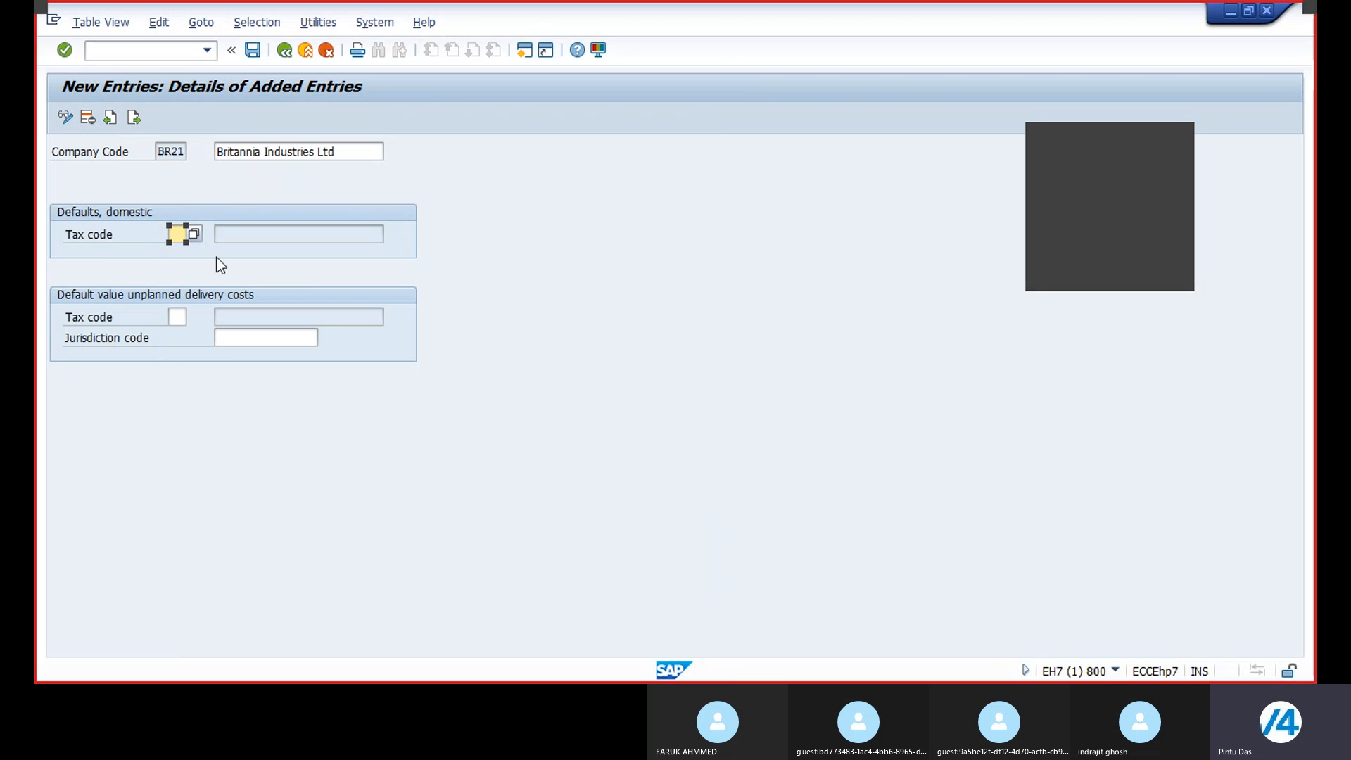
Step: Browse the tax codes available for the unplanned delivery costs tax code
click(179, 316)
click(193, 321)
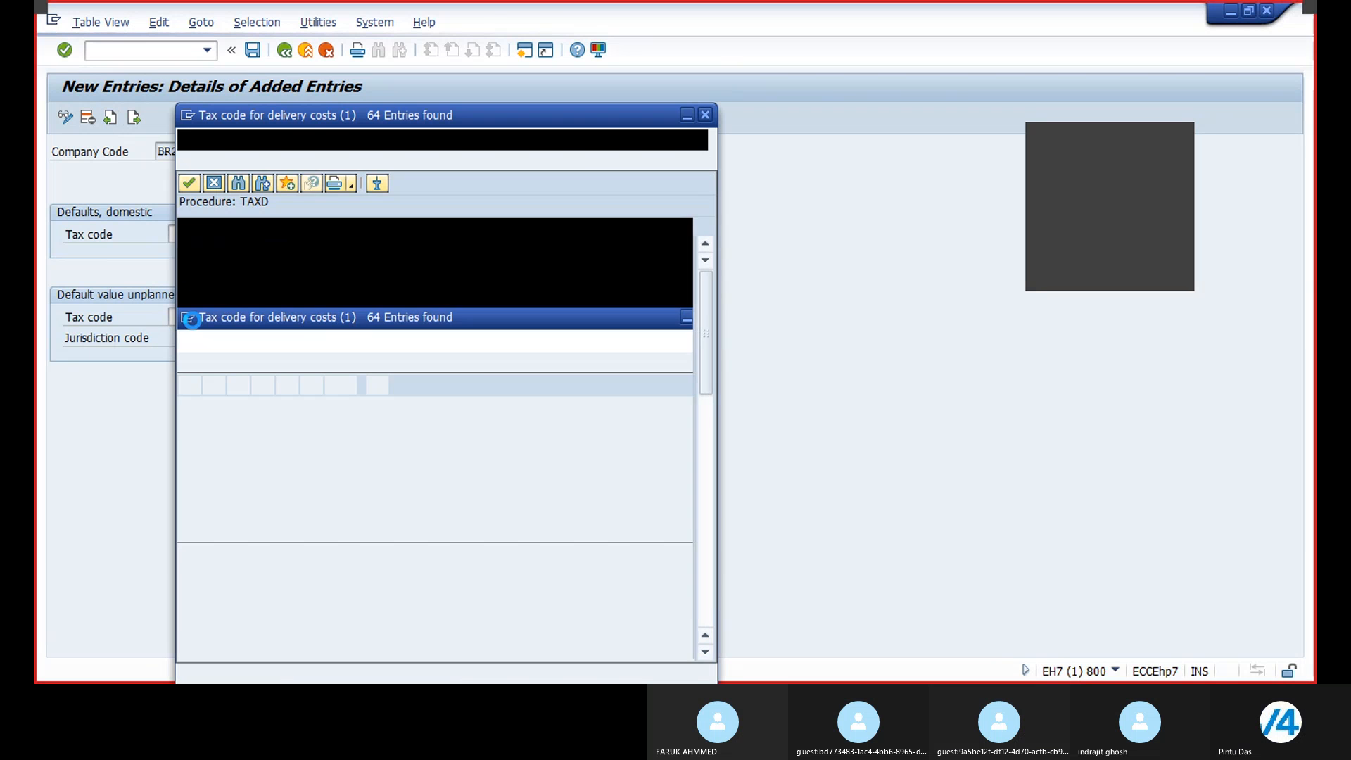
scroll(293, 426, down, 10)
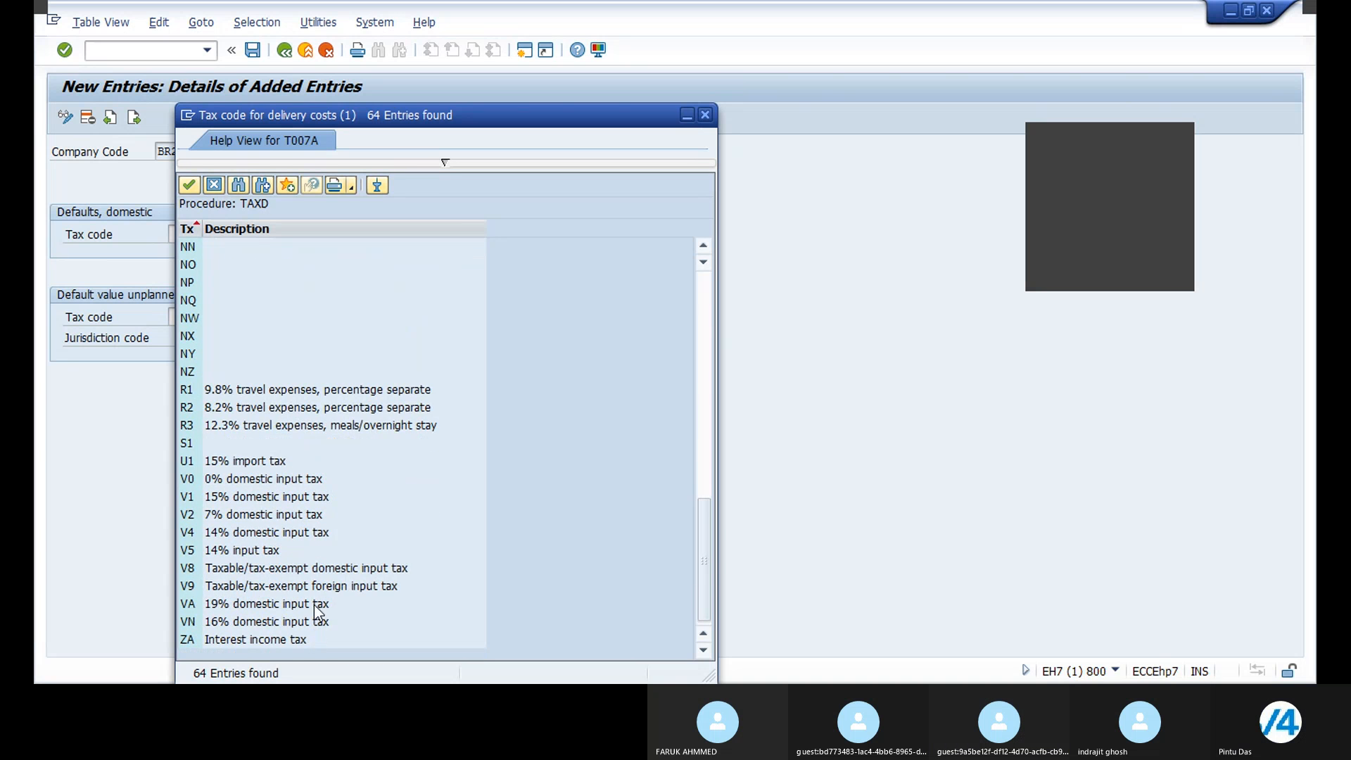
scroll(317, 573, up, 6)
scroll(317, 573, up, 7)
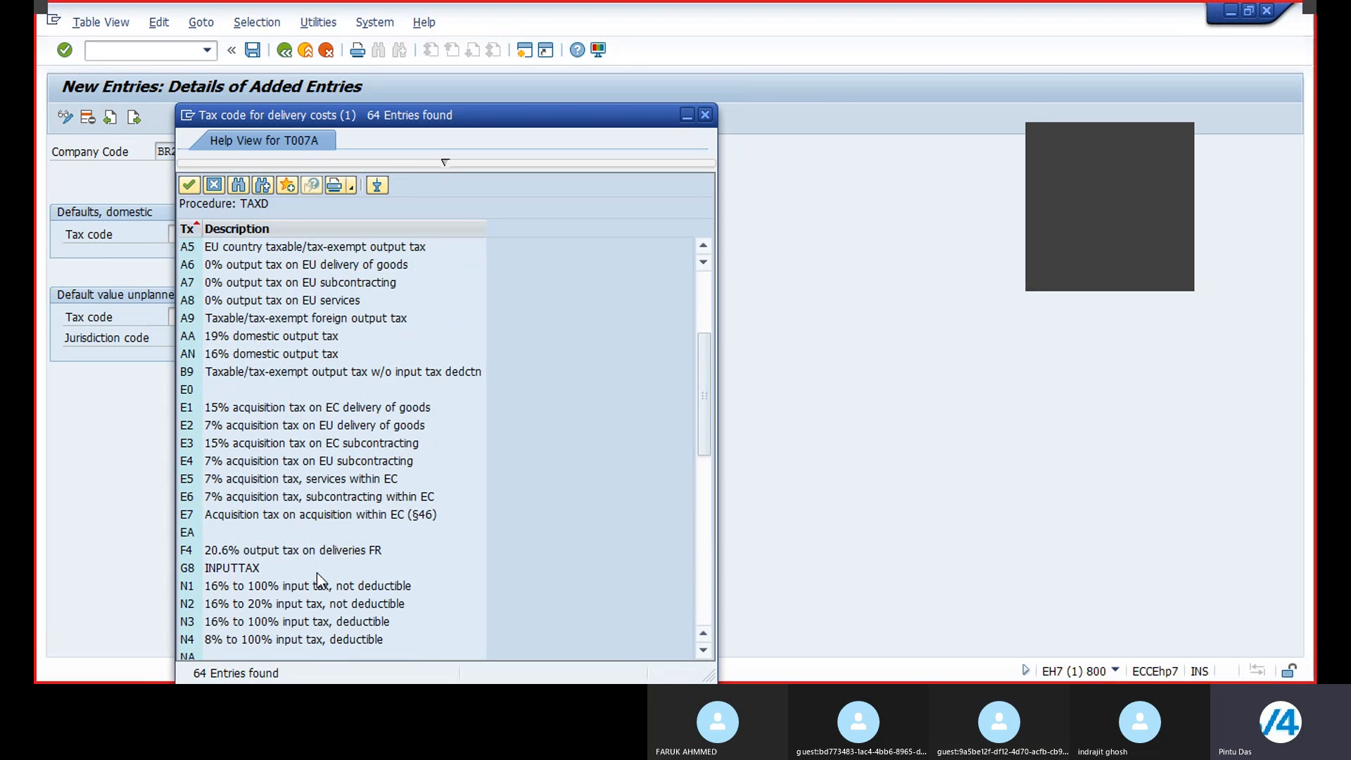
scroll(319, 578, up, 1)
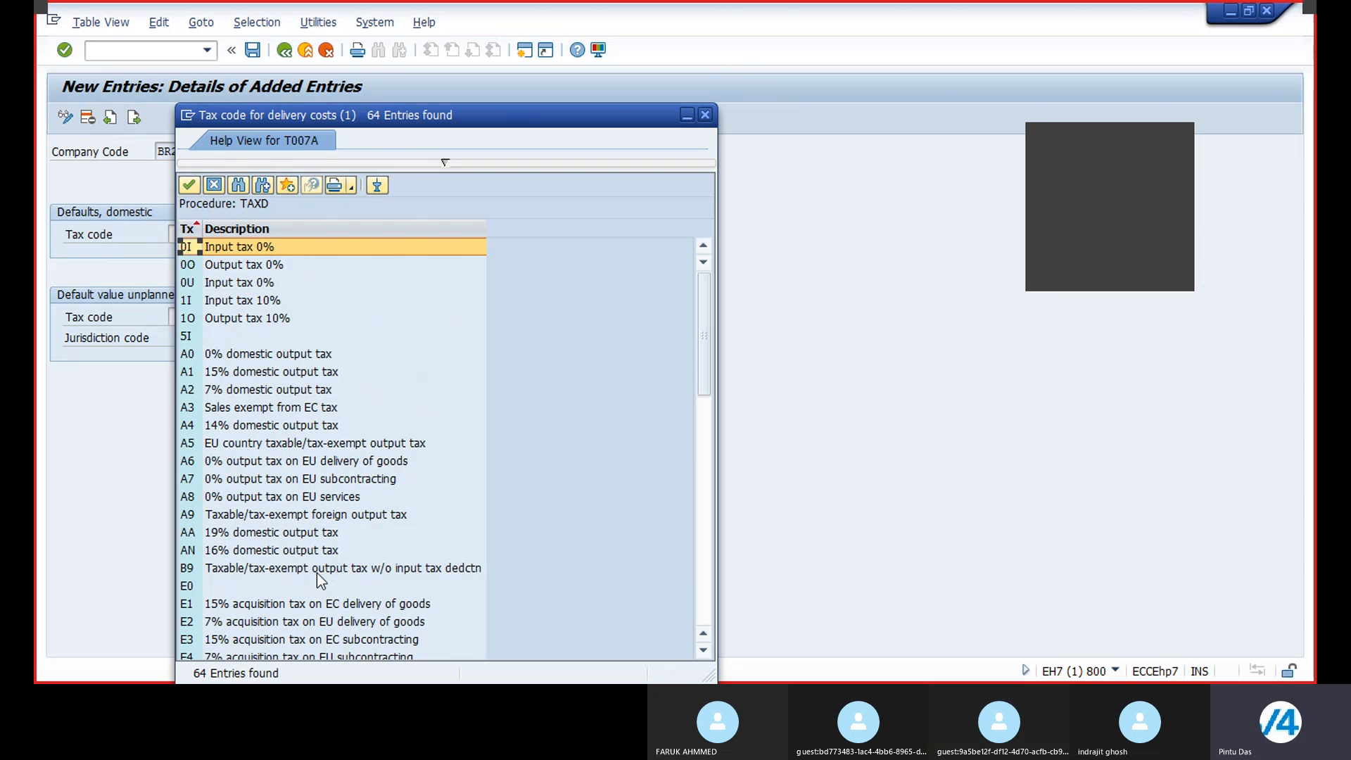
click(704, 115)
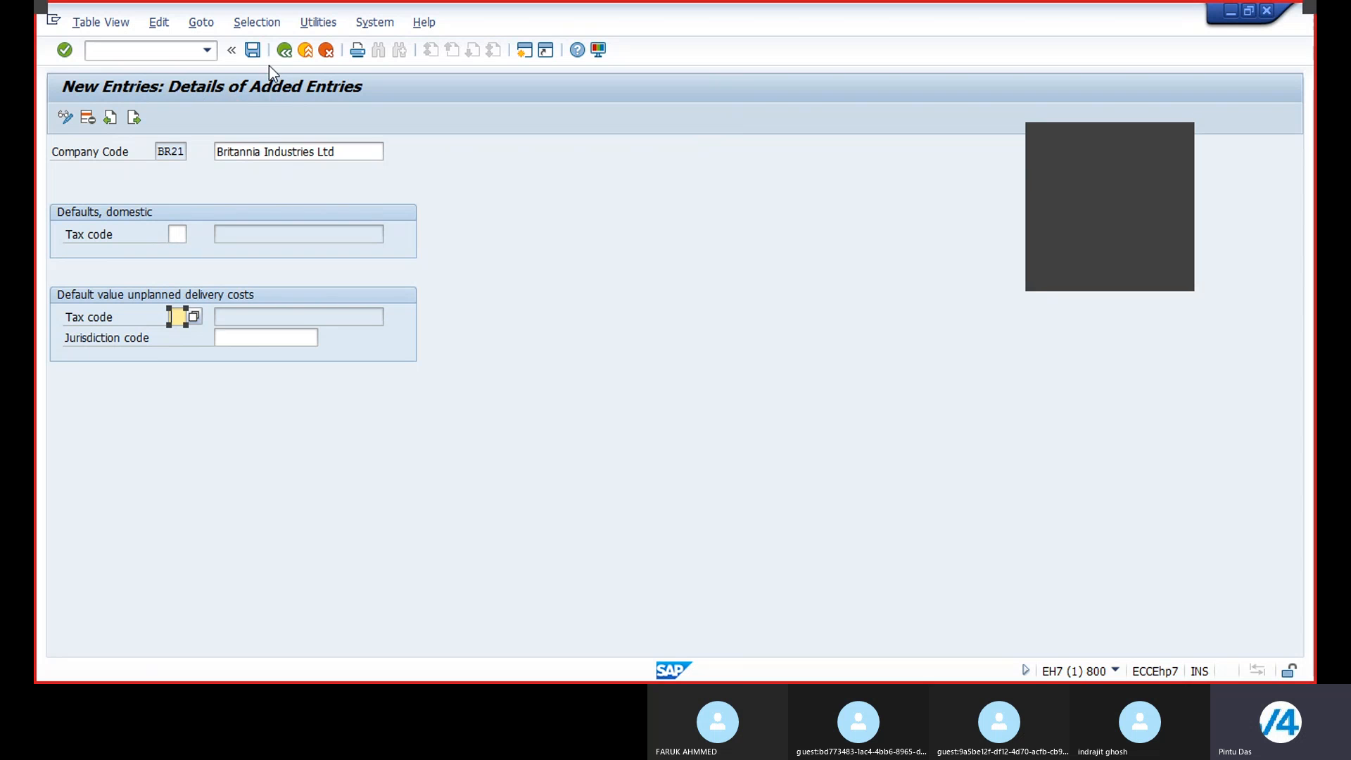
Step: Save the BR21 tax defaults entry and return to the Tax Defaults in Invoice Verification overview
click(254, 49)
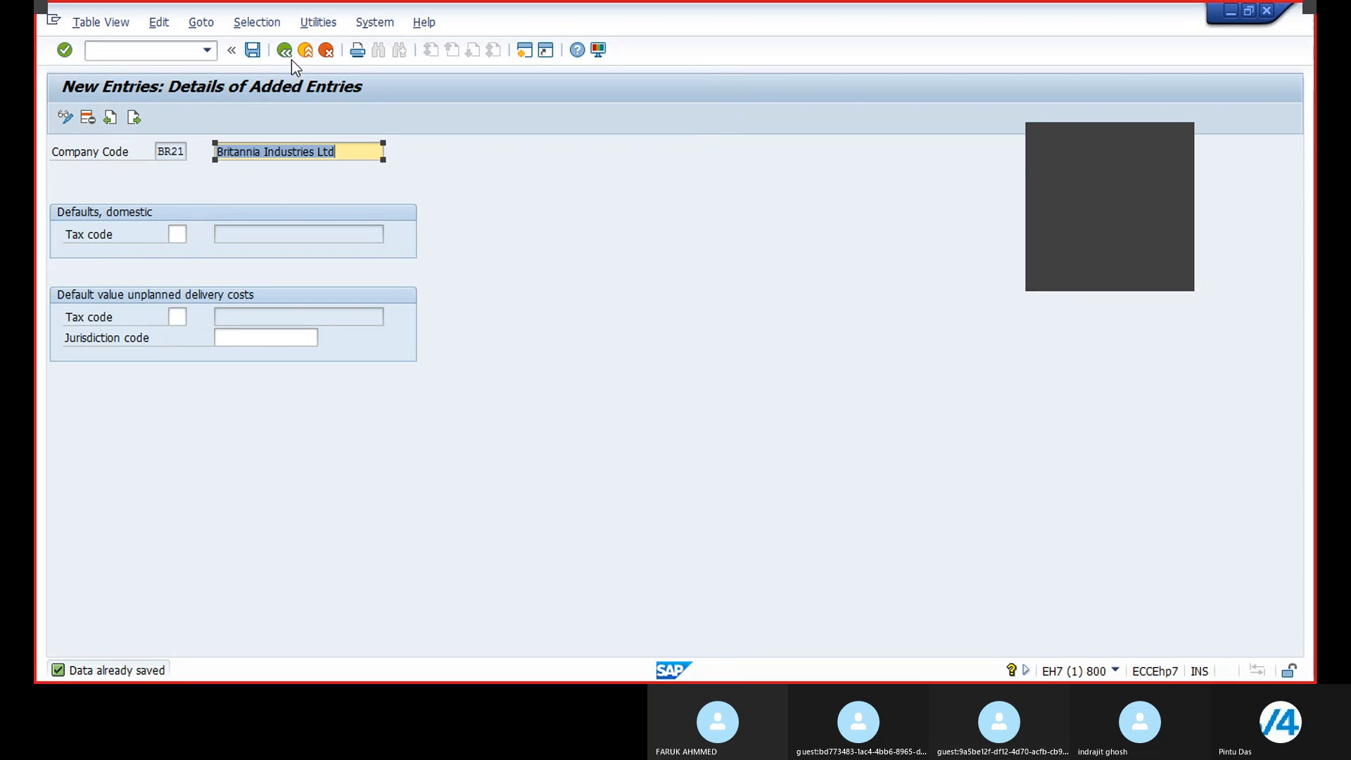
click(285, 51)
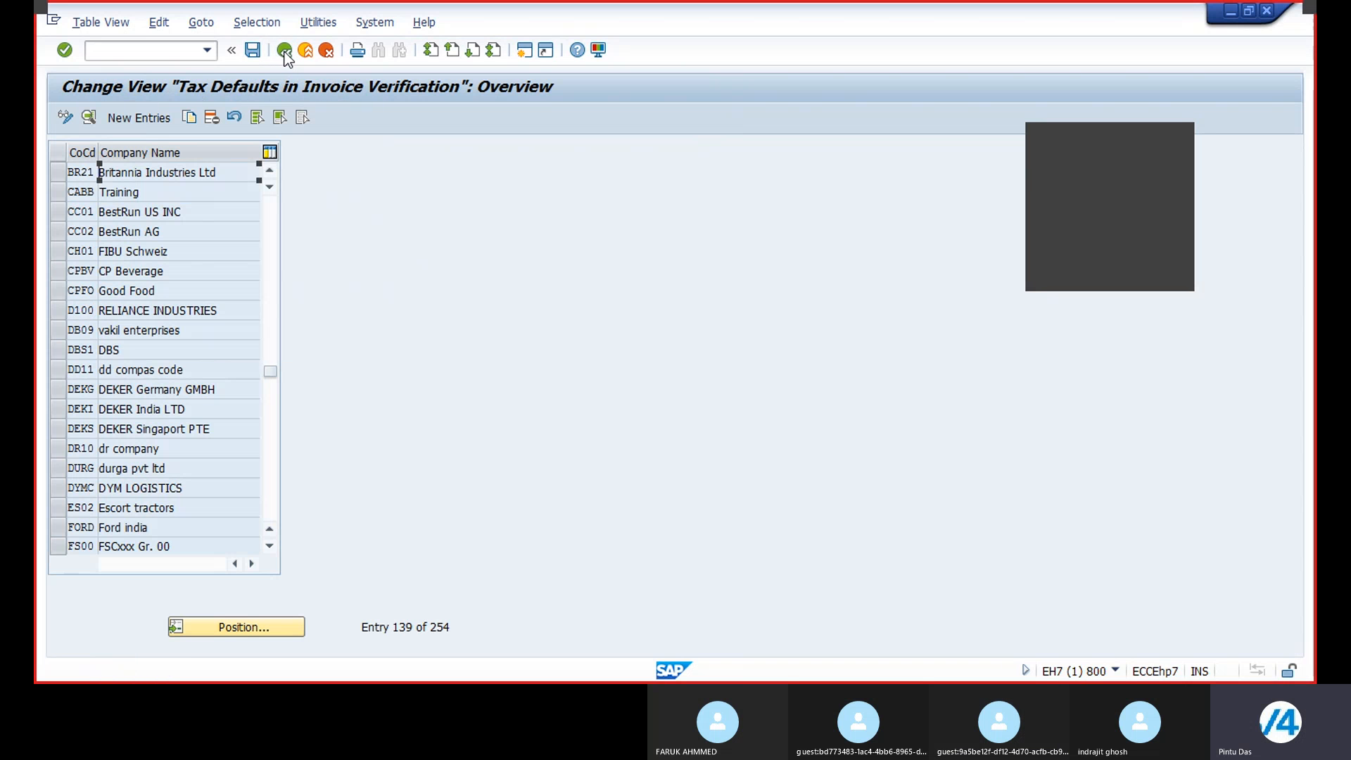
Step: Position the tax defaults overview list on company code AP21
click(234, 627)
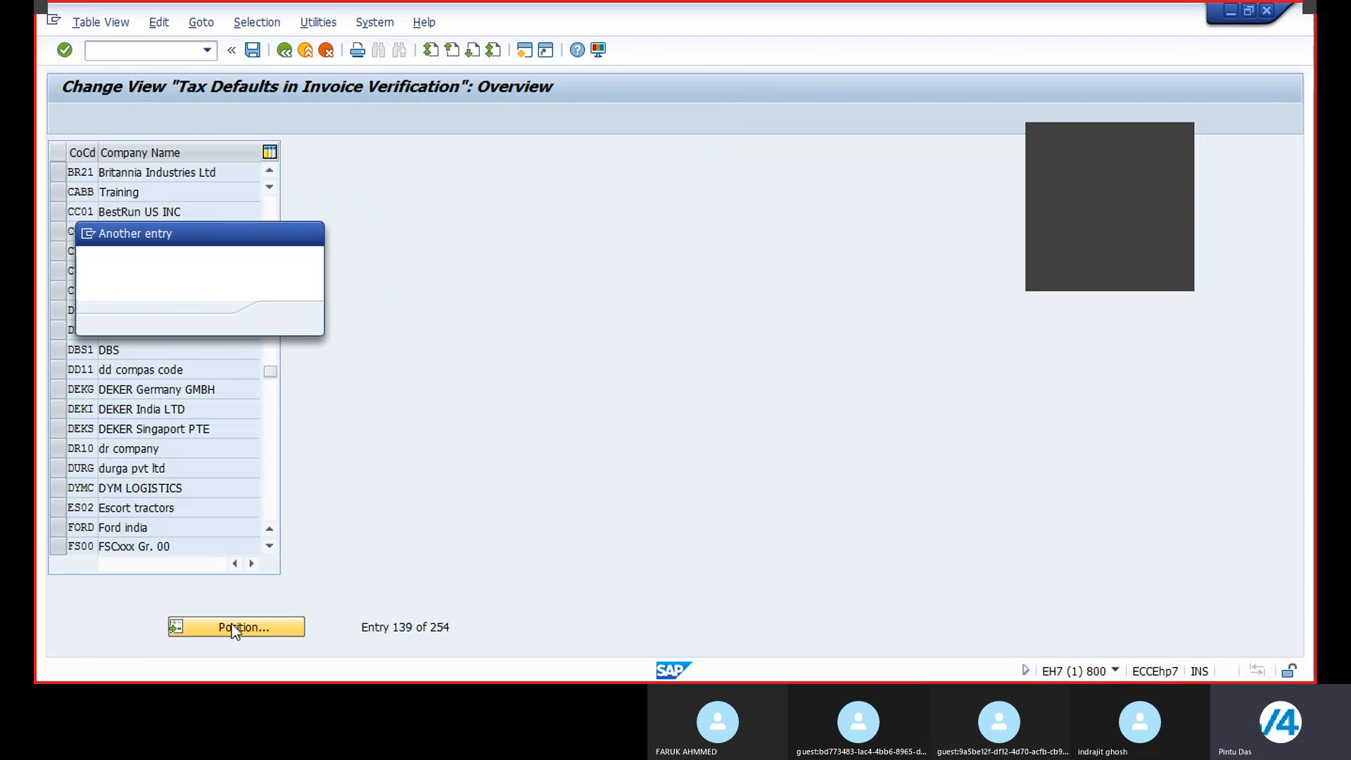
text(AP21)
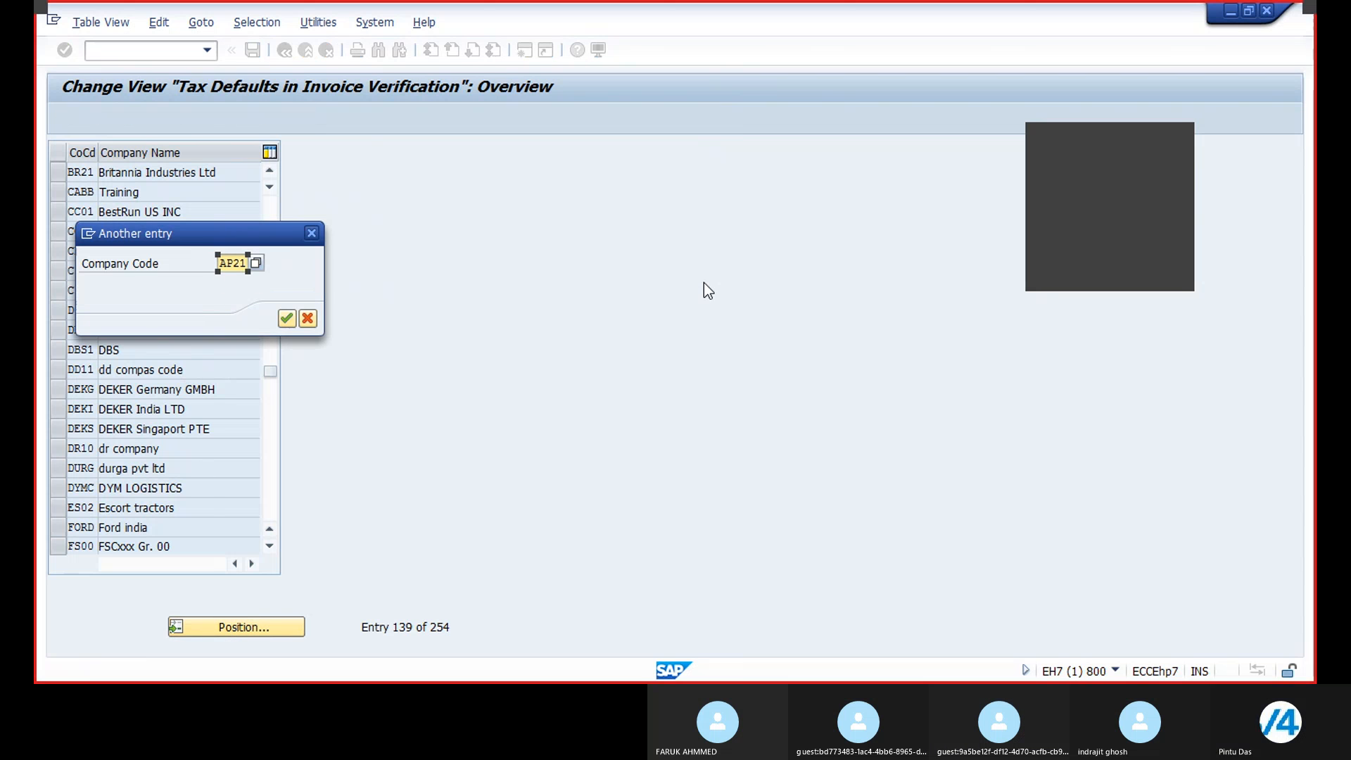
key(Return)
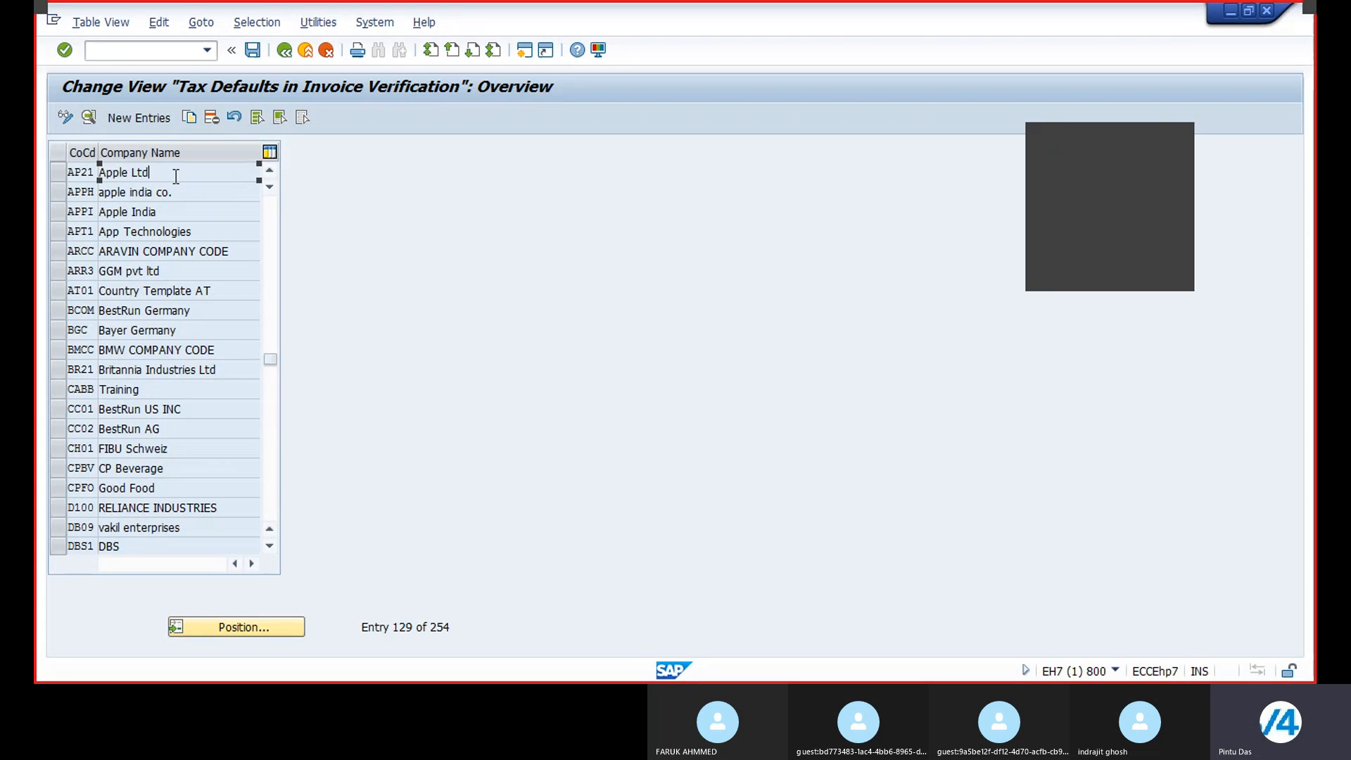
Step: Open the AP21 tax defaults entry and browse the tax codes offered for its domestic default tax code
double_click(184, 177)
click(181, 236)
click(191, 235)
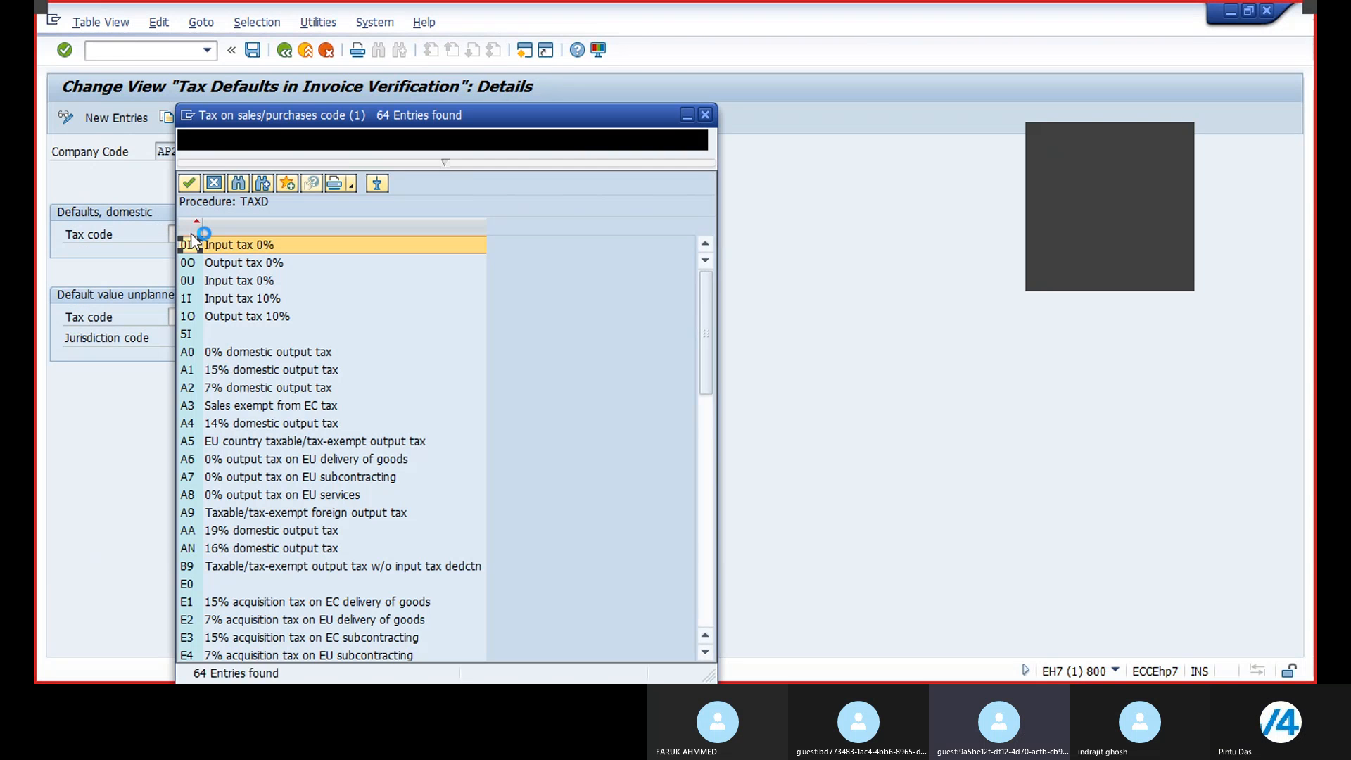
scroll(276, 392, down, 13)
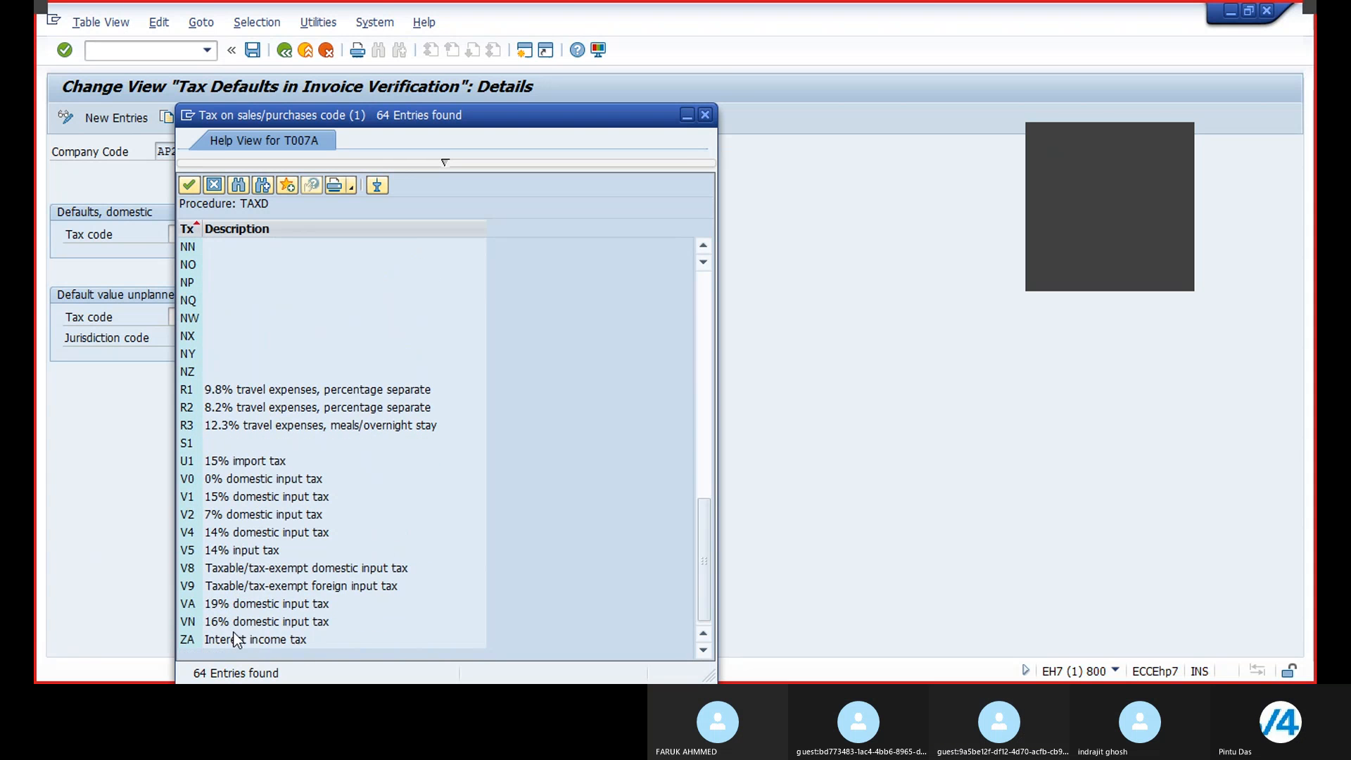
scroll(255, 548, up, 13)
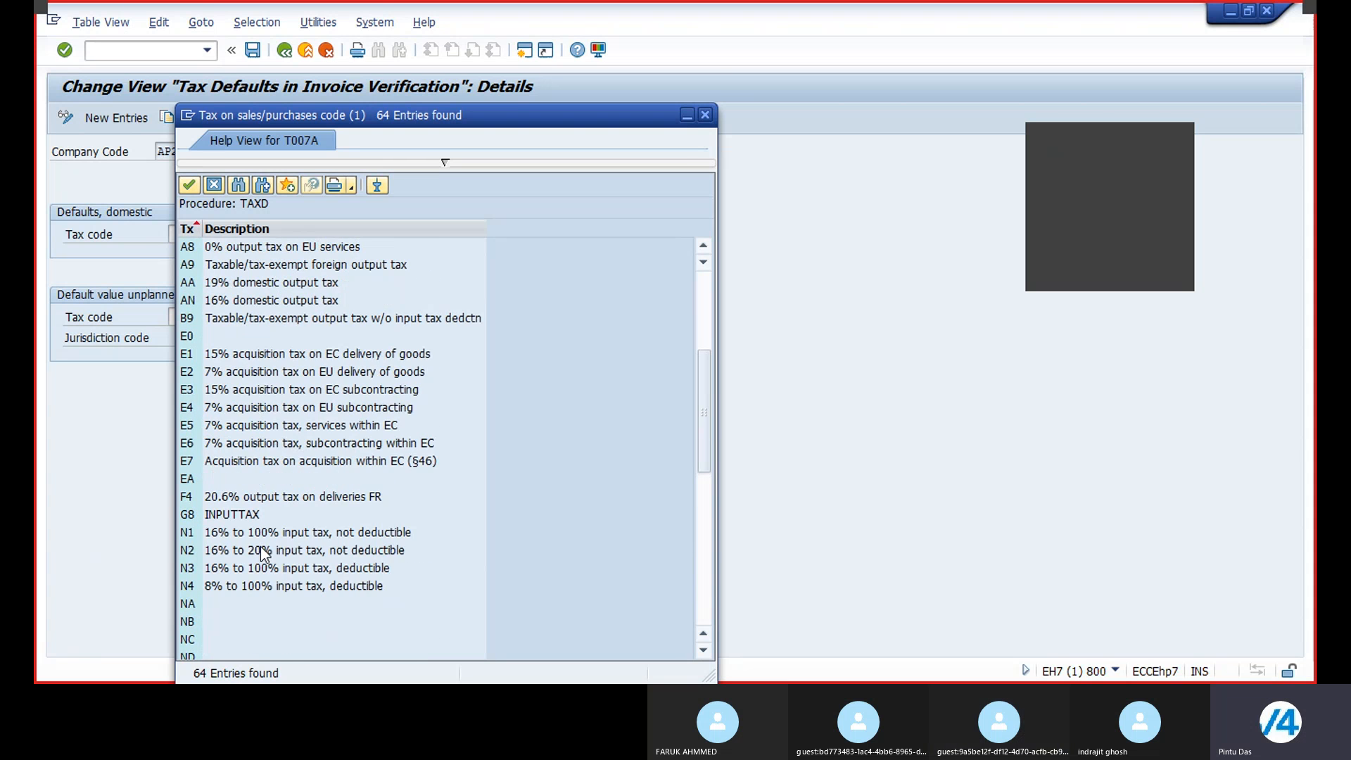
scroll(263, 547, up, 1)
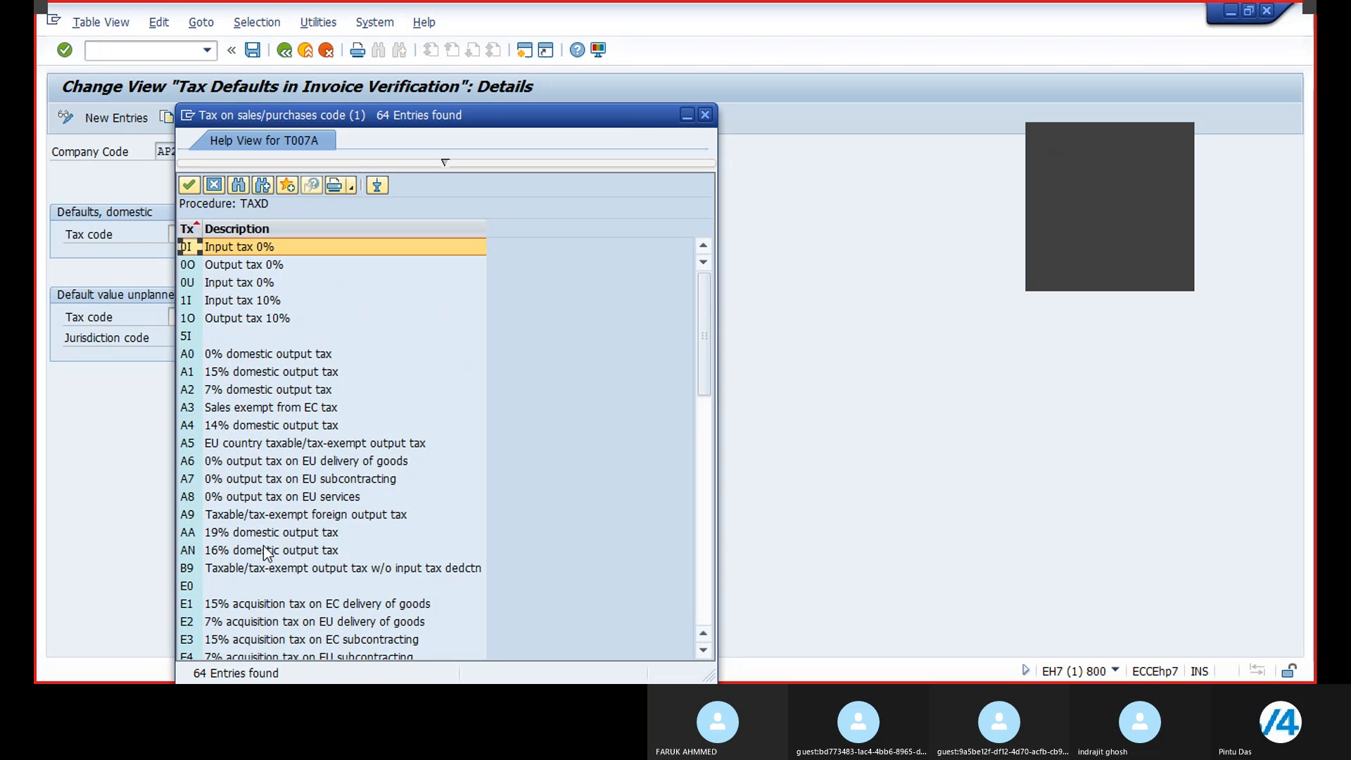
click(704, 115)
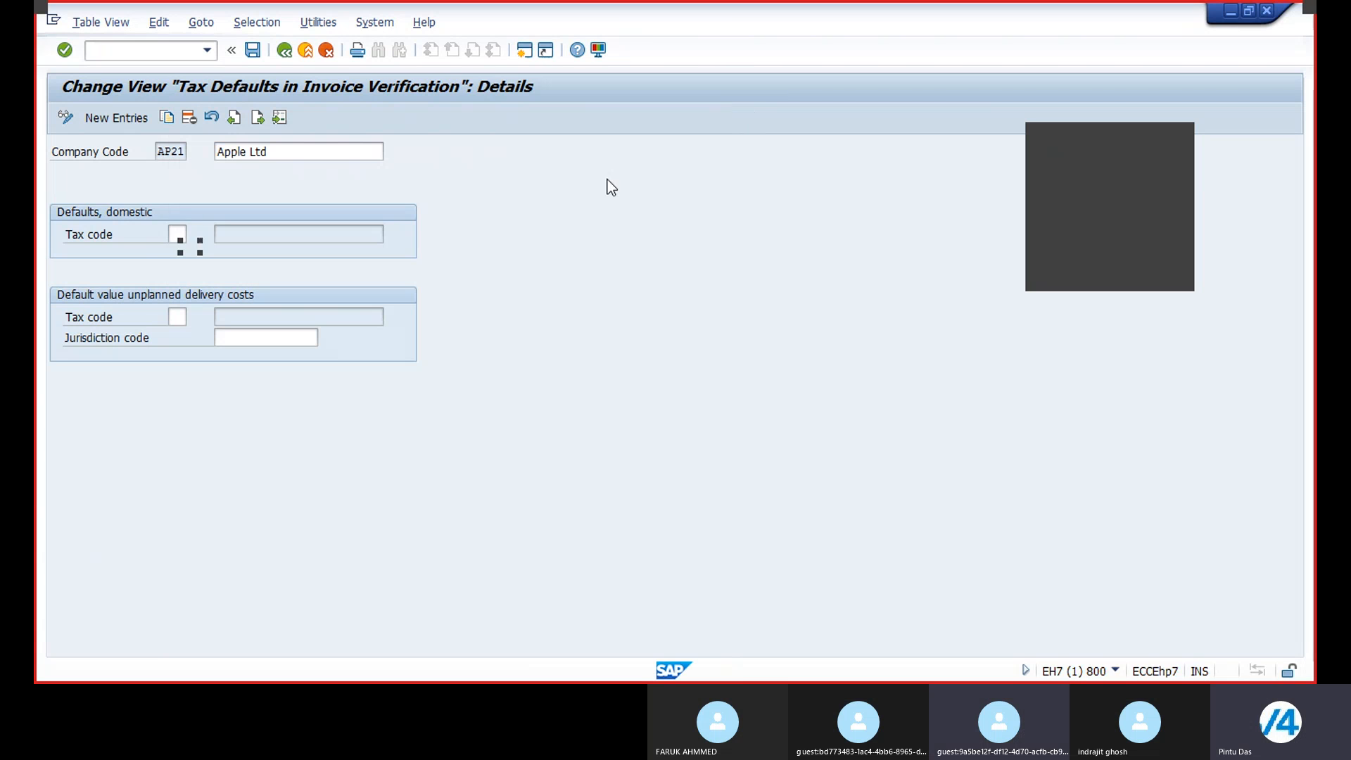
Step: Browse the tax codes available for the AP21 unplanned delivery costs tax code, then close the list
click(193, 319)
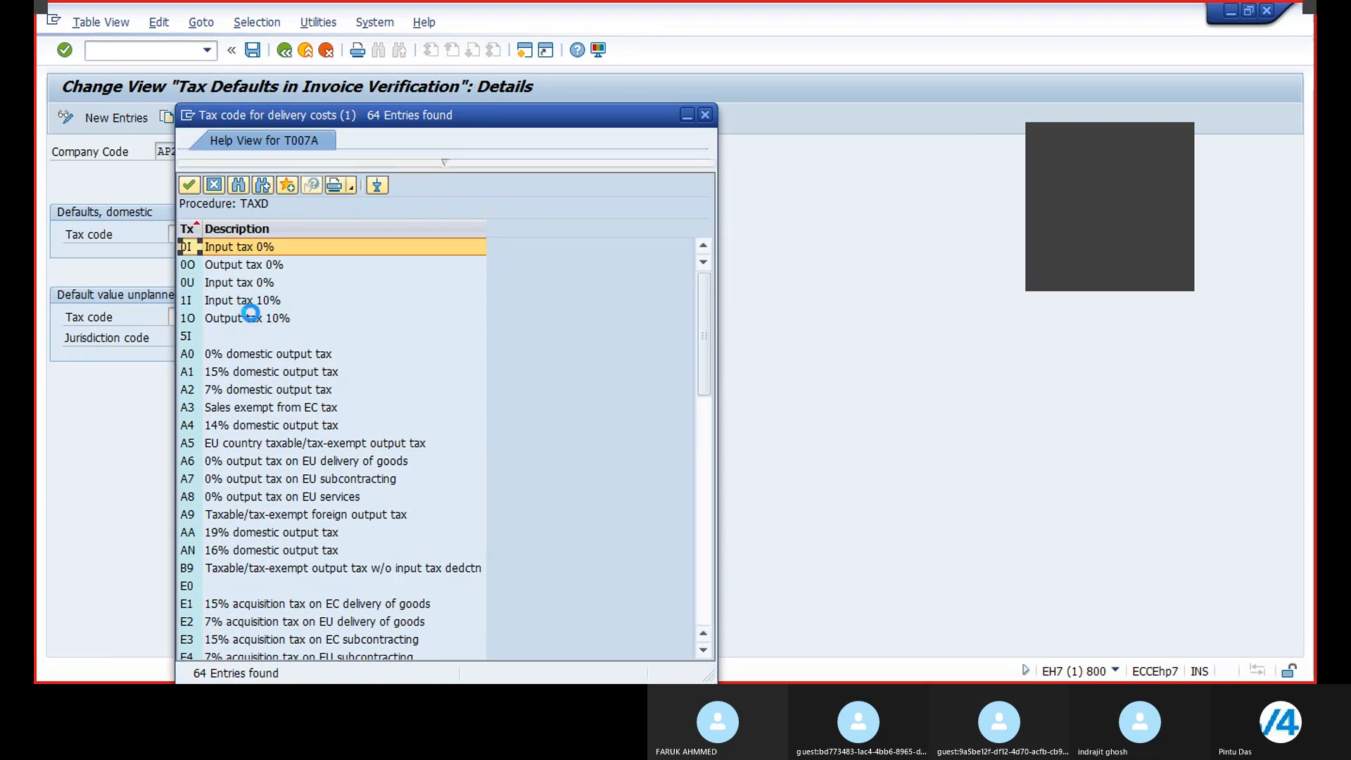
scroll(289, 367, down, 2)
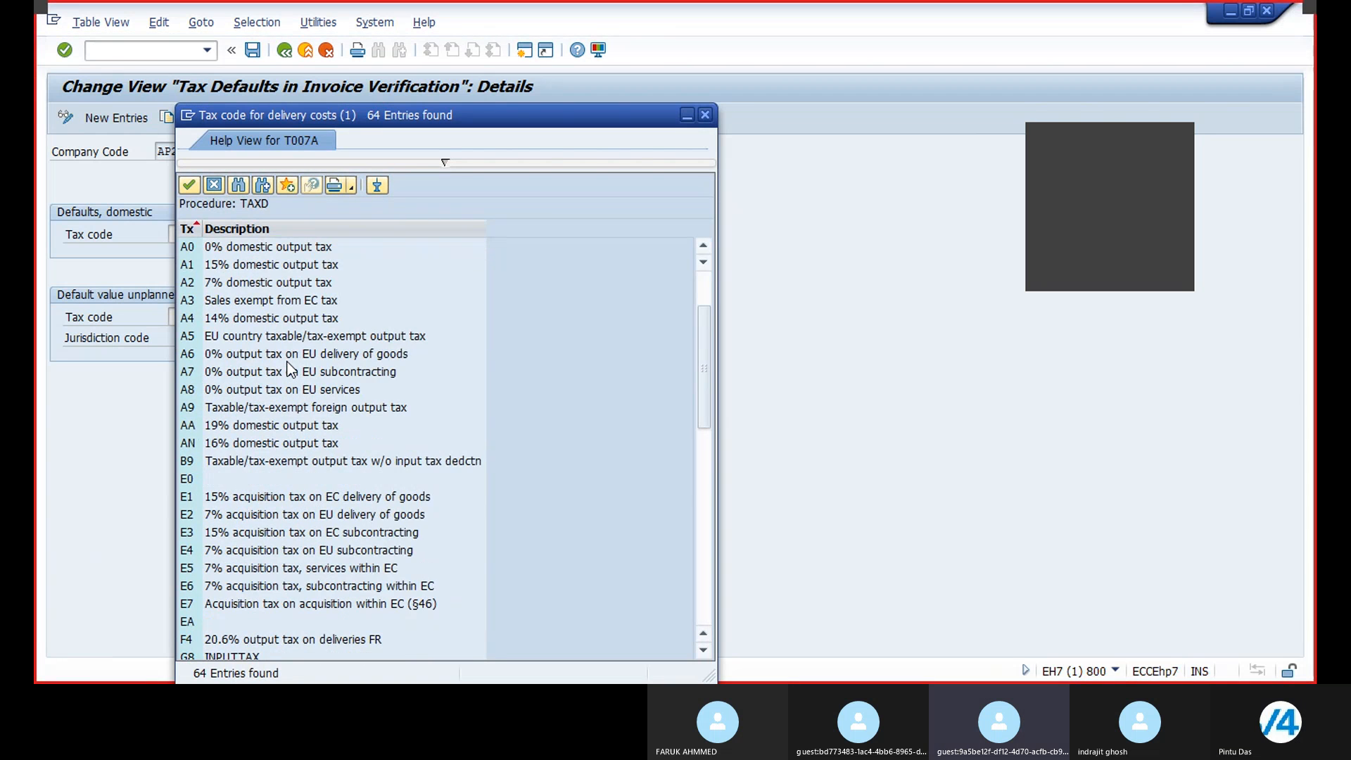
scroll(288, 369, down, 11)
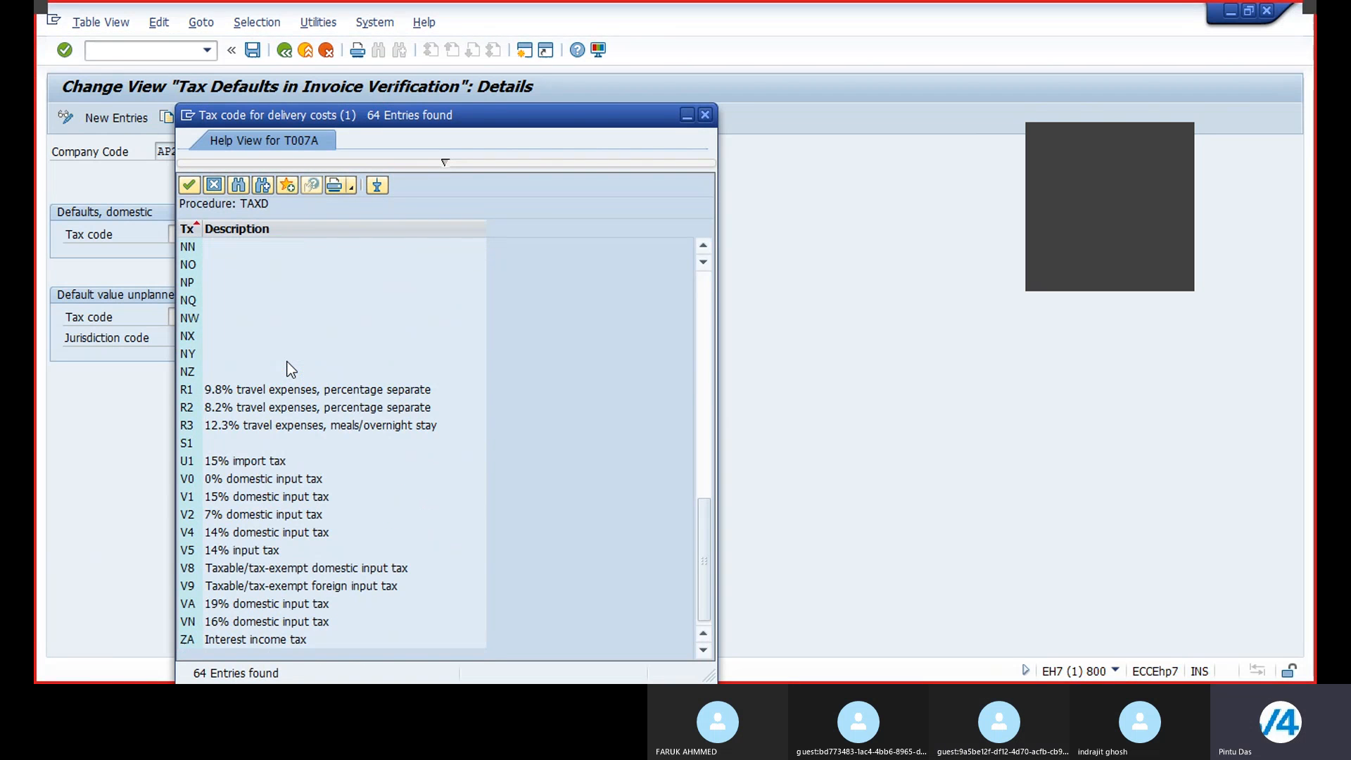
scroll(287, 362, up, 7)
scroll(287, 362, up, 7)
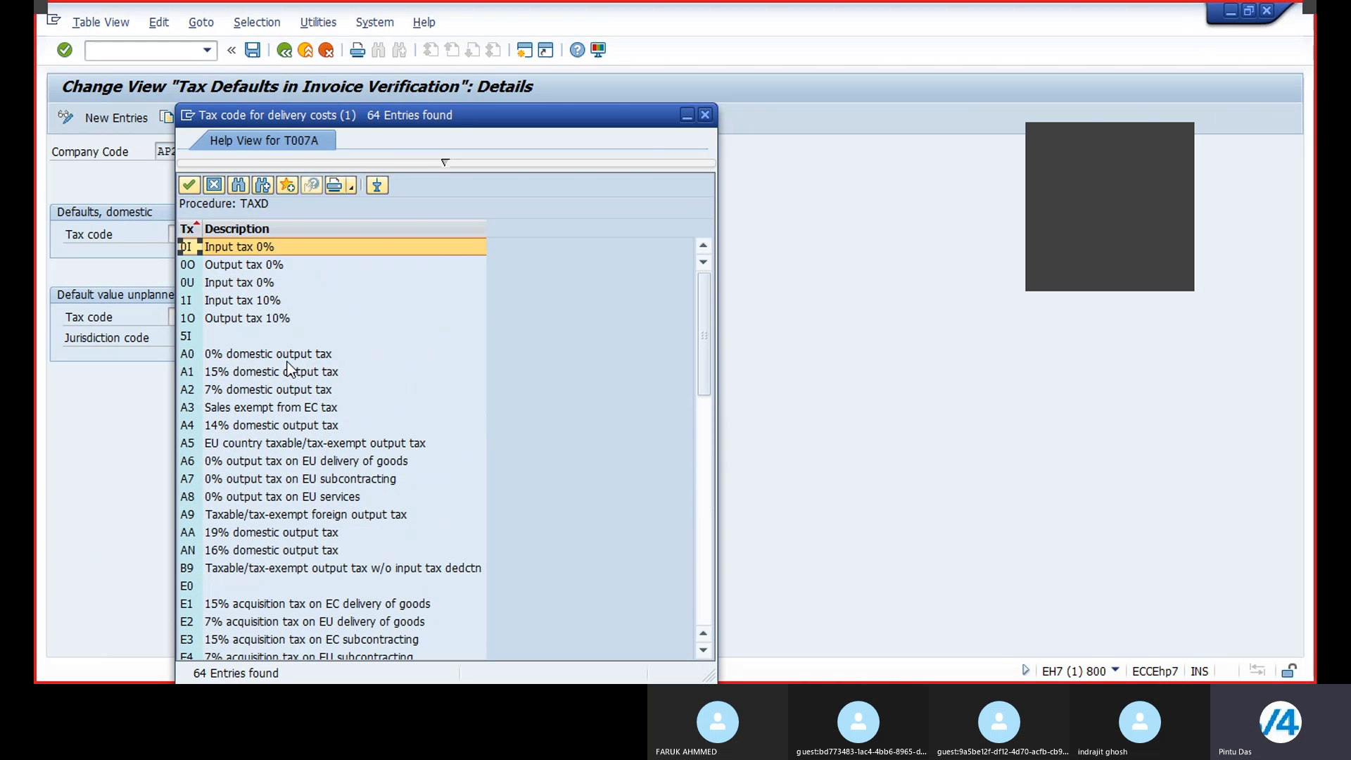
click(704, 115)
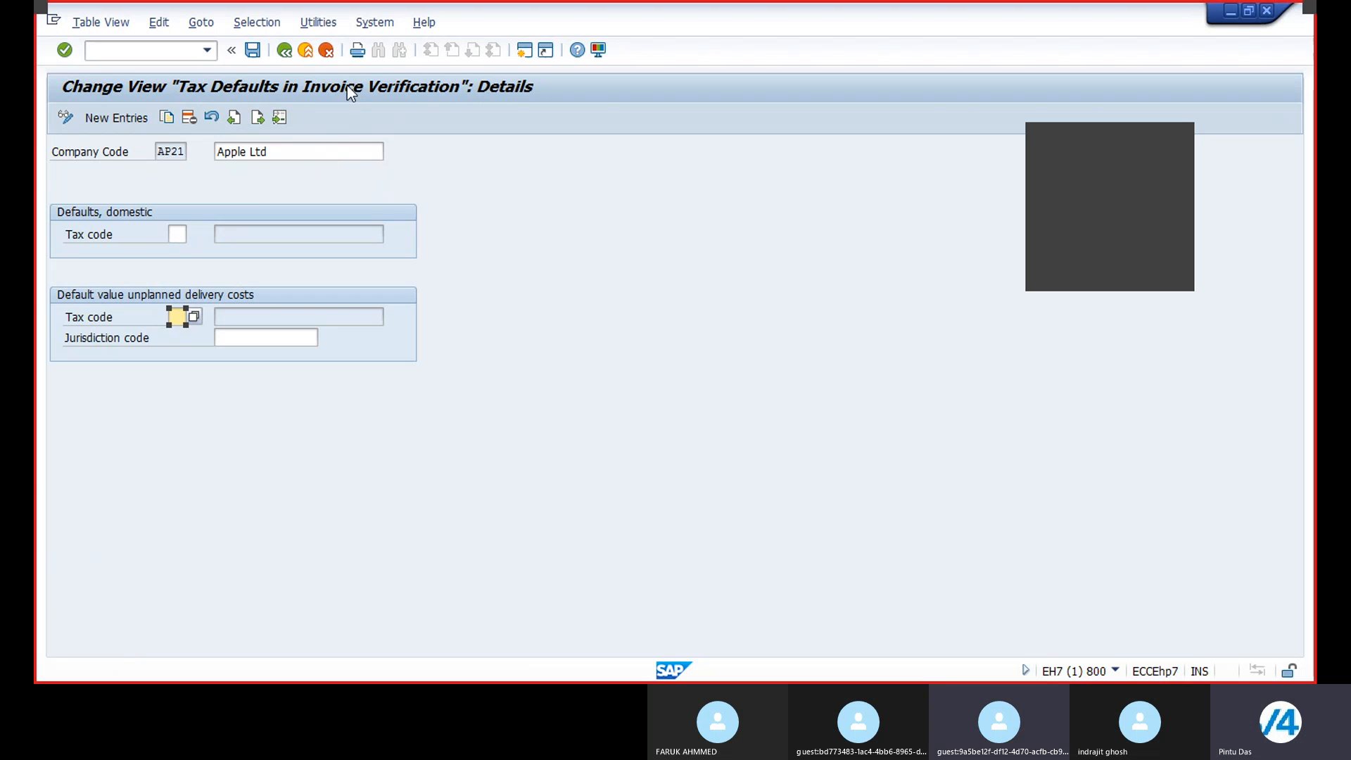
Step: Return to the overview, reopen the BR21 tax defaults entry, then exit back to the implementation guide
click(284, 50)
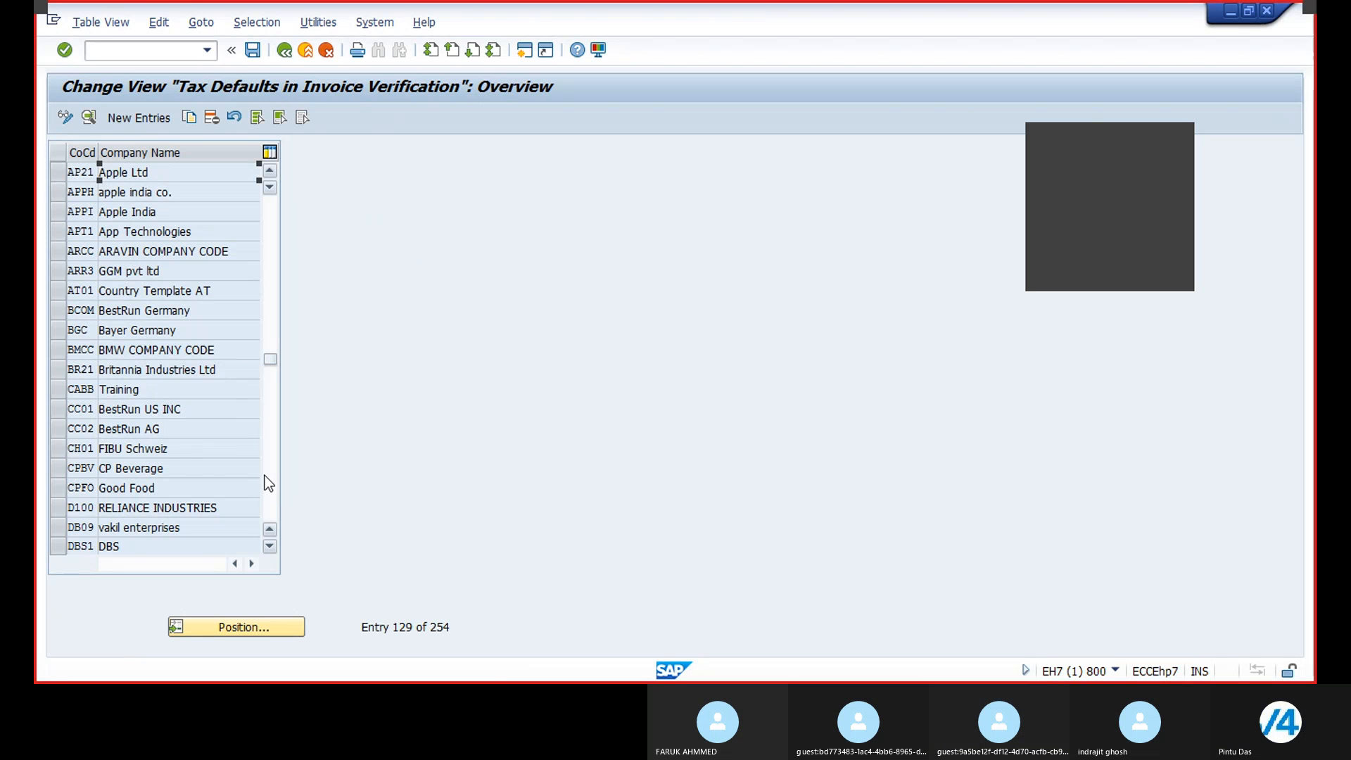
double_click(173, 374)
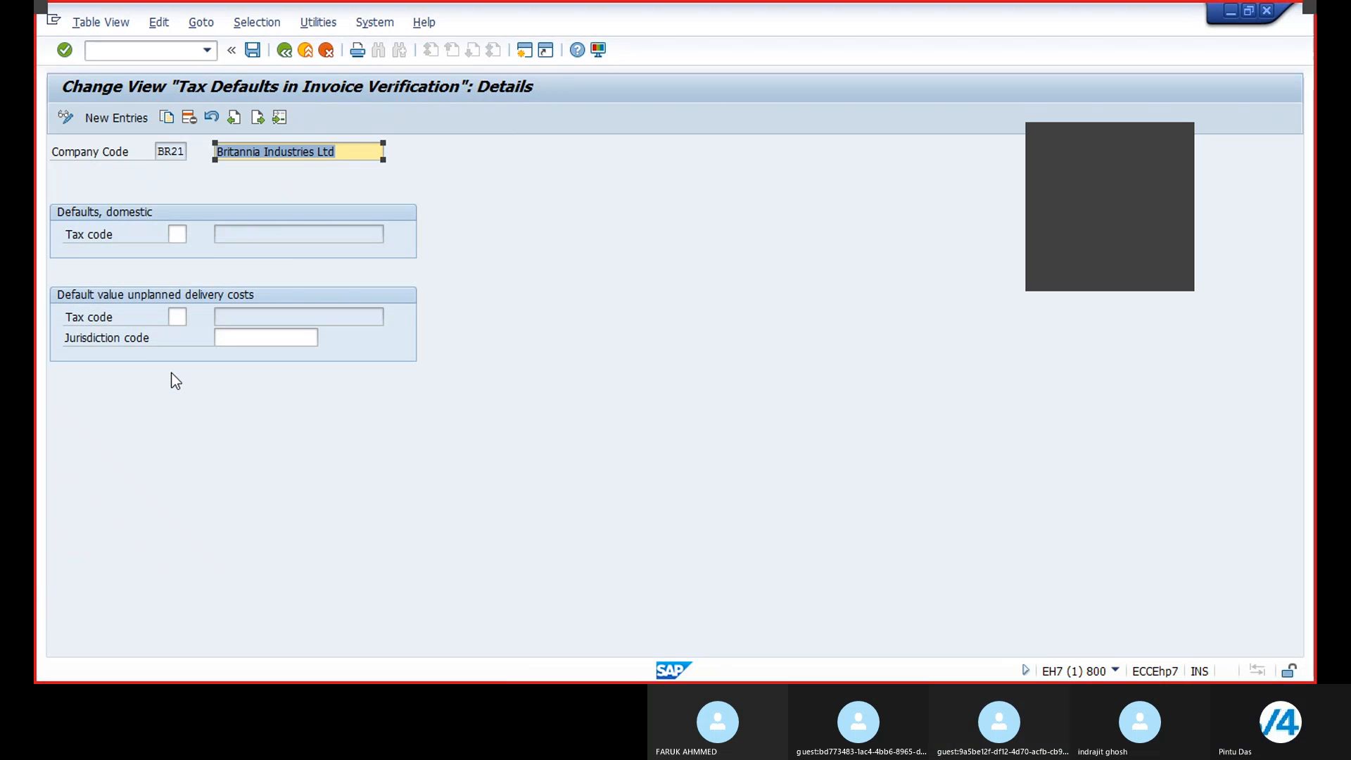
click(284, 50)
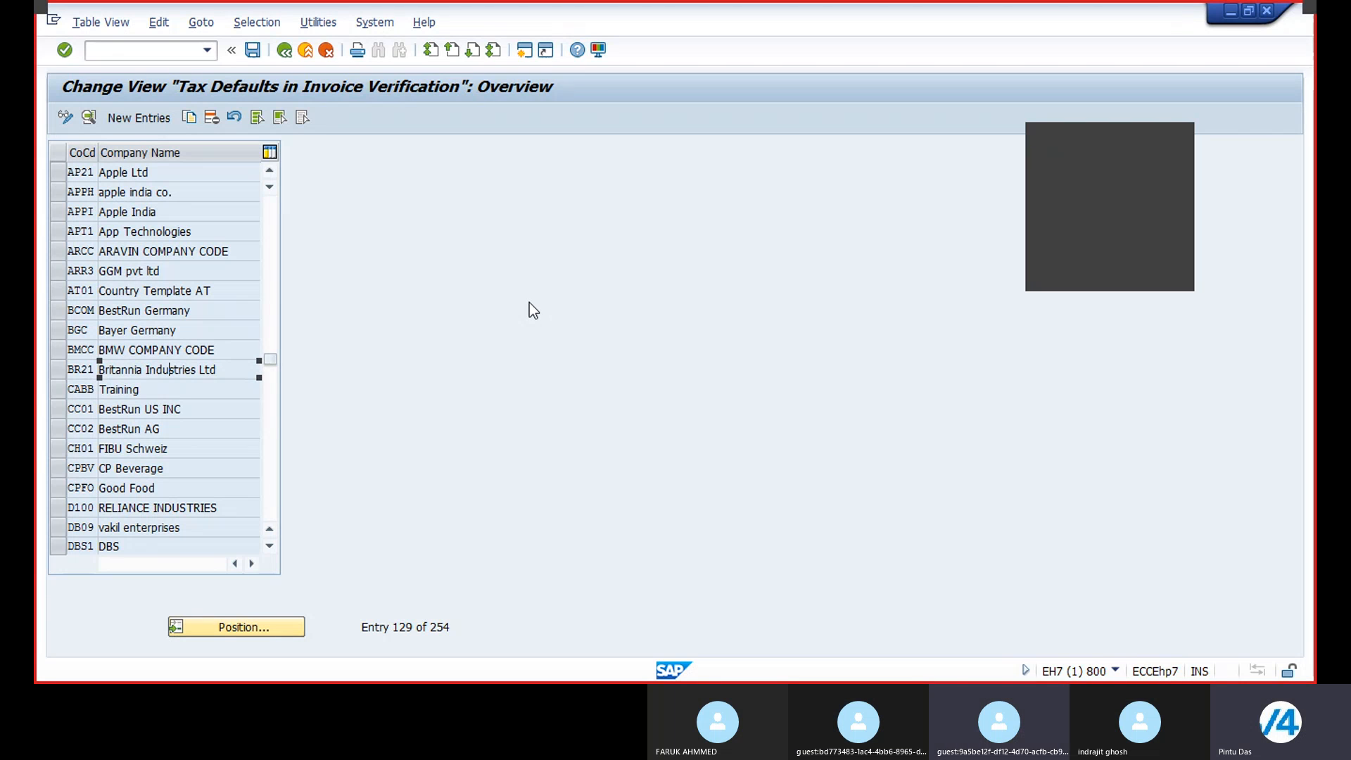
click(252, 51)
click(284, 51)
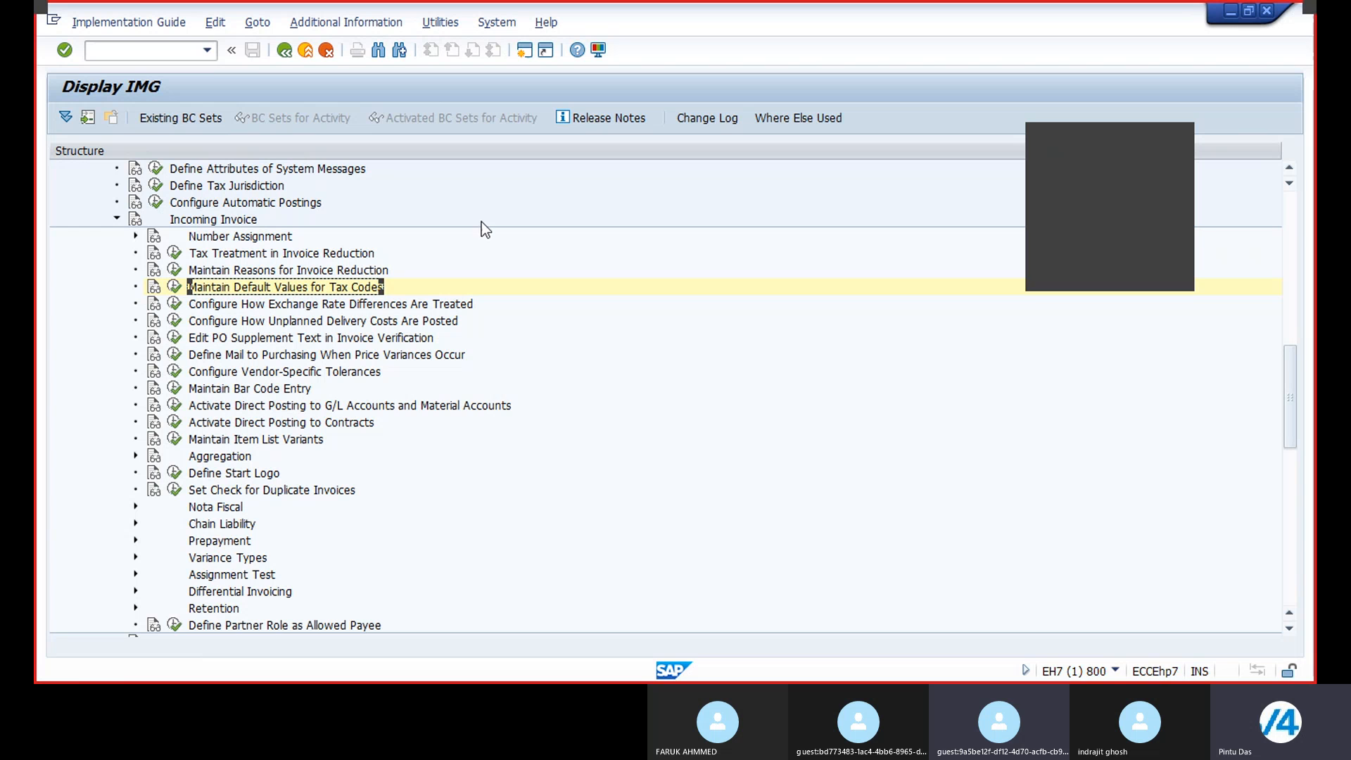
Step: Expand the Invoice Block node under Logistics Invoice Verification in the IMG structure
scroll(484, 243, up, 1)
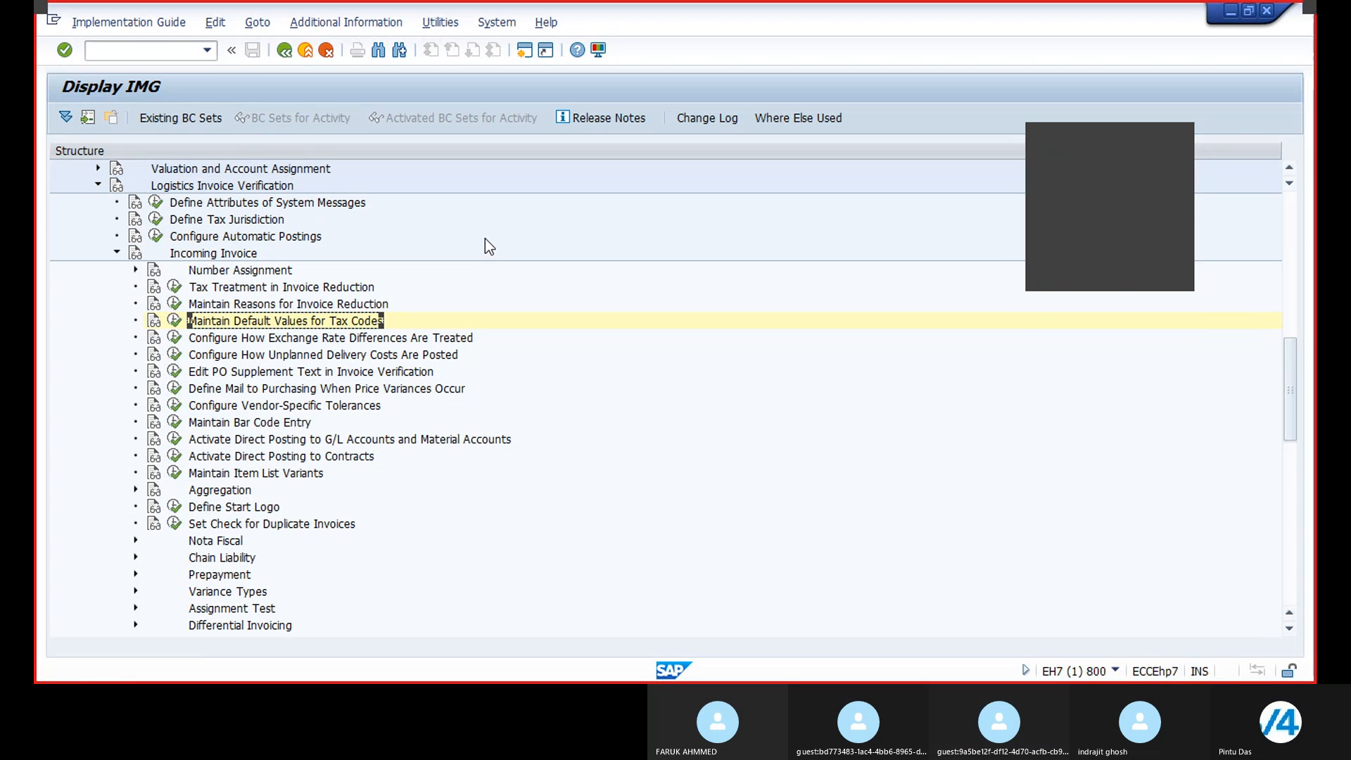
scroll(487, 244, up, 1)
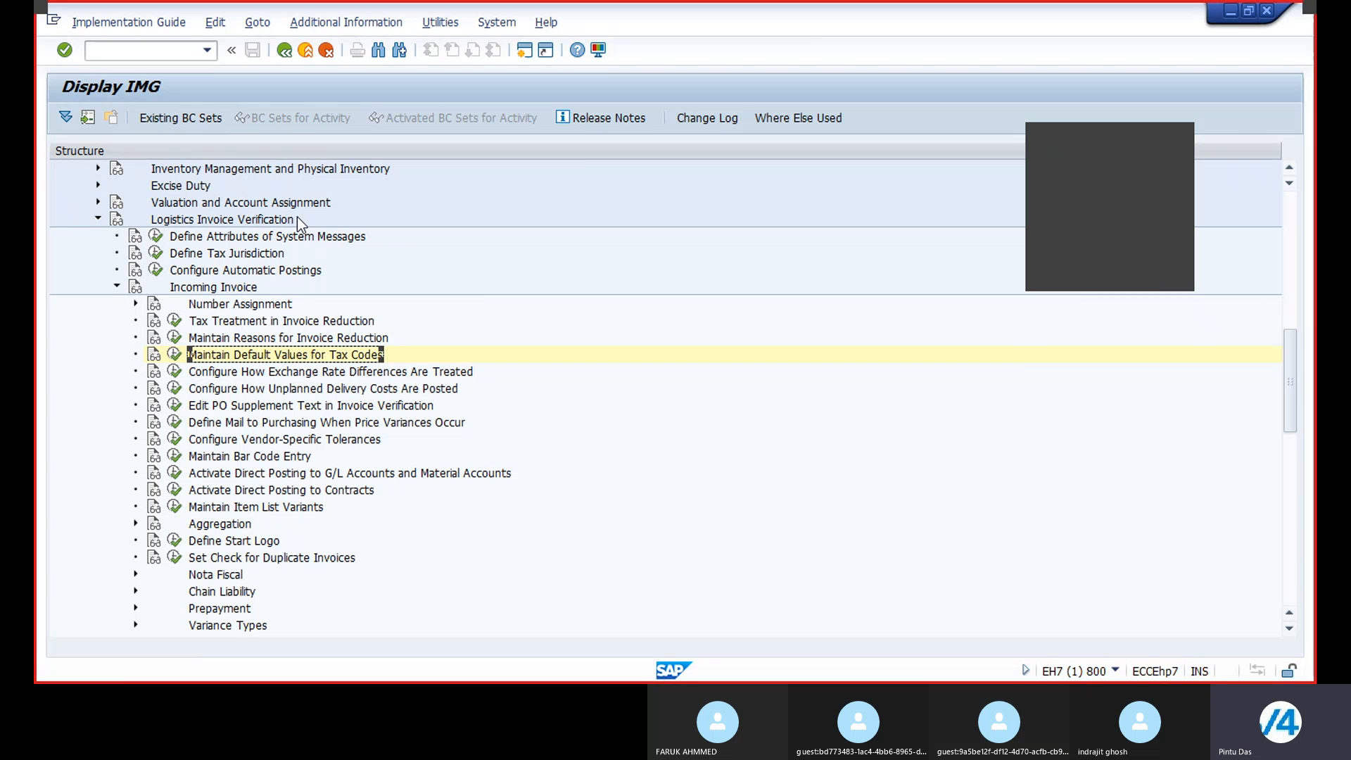
scroll(224, 412, down, 1)
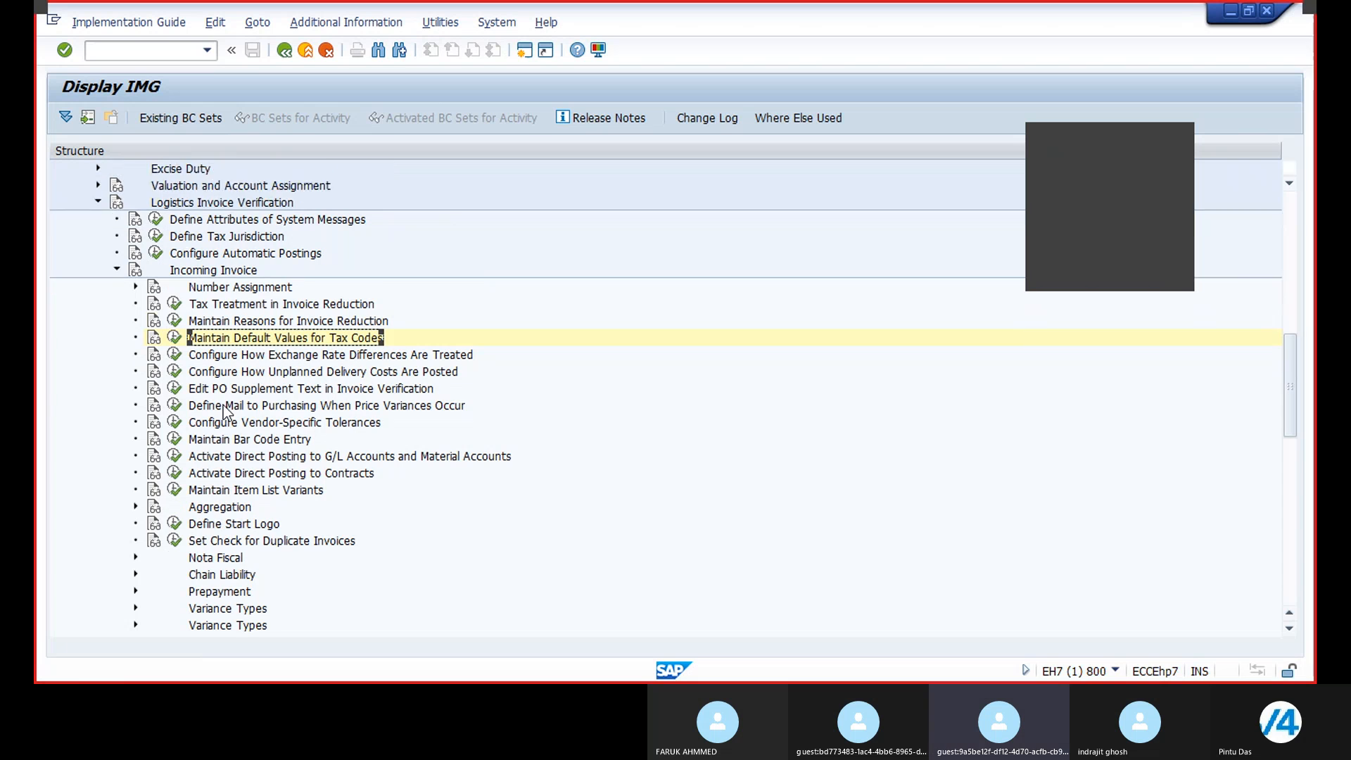
scroll(223, 412, down, 1)
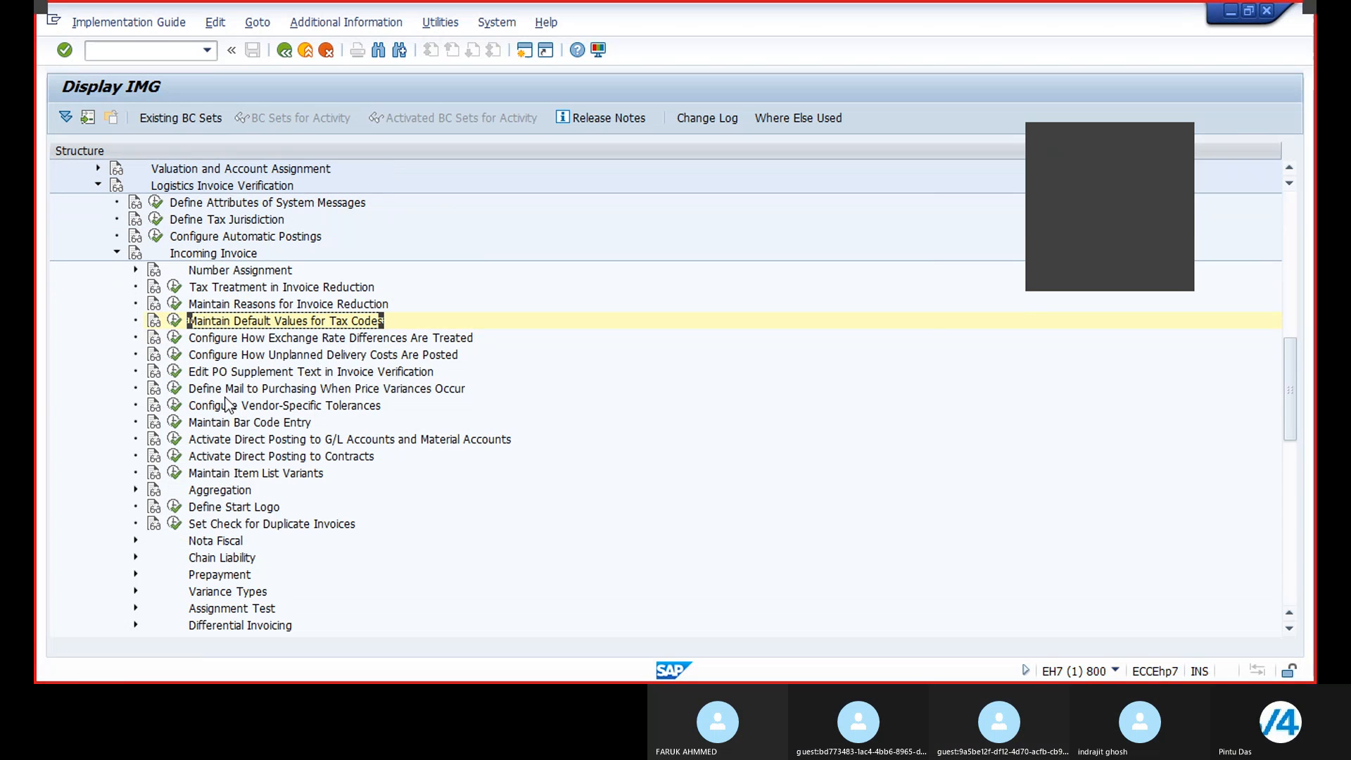
scroll(225, 404, up, 2)
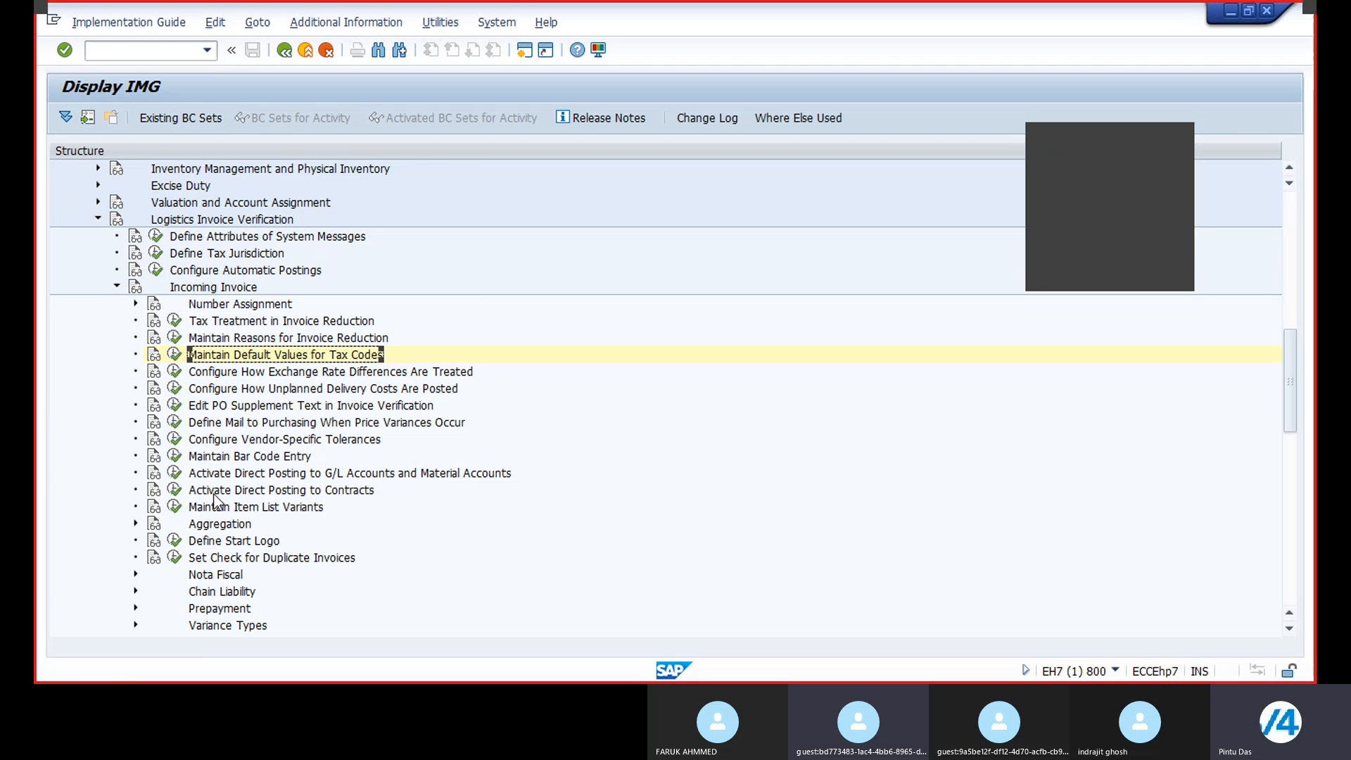
scroll(220, 529, down, 3)
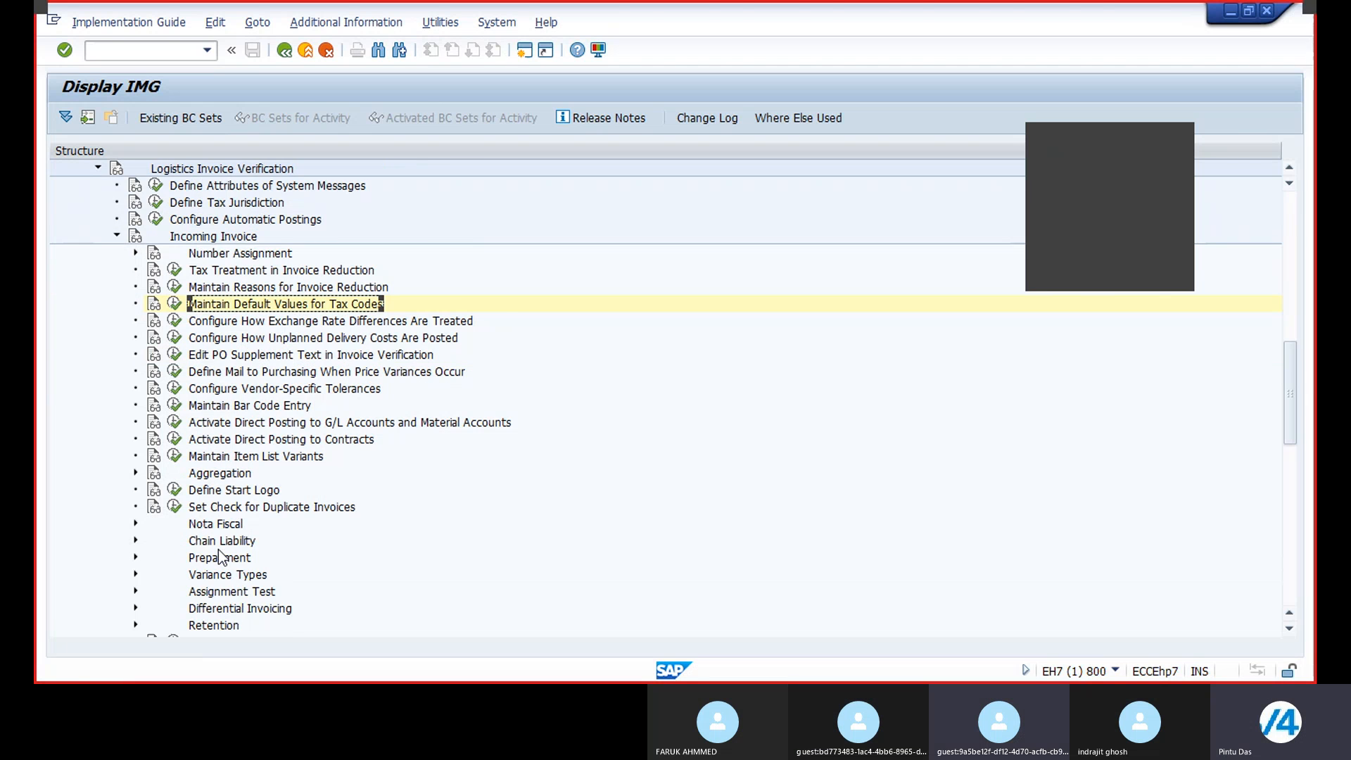
scroll(220, 556, down, 2)
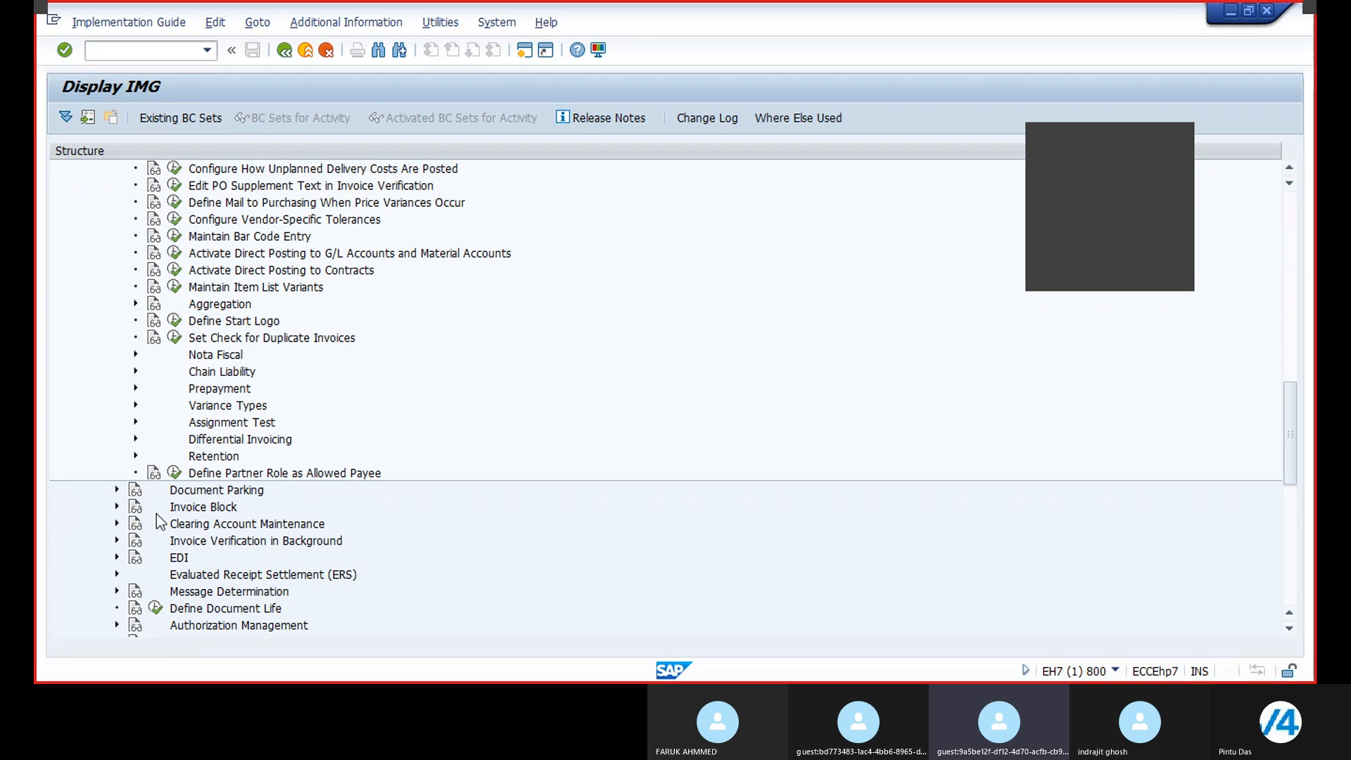
click(117, 507)
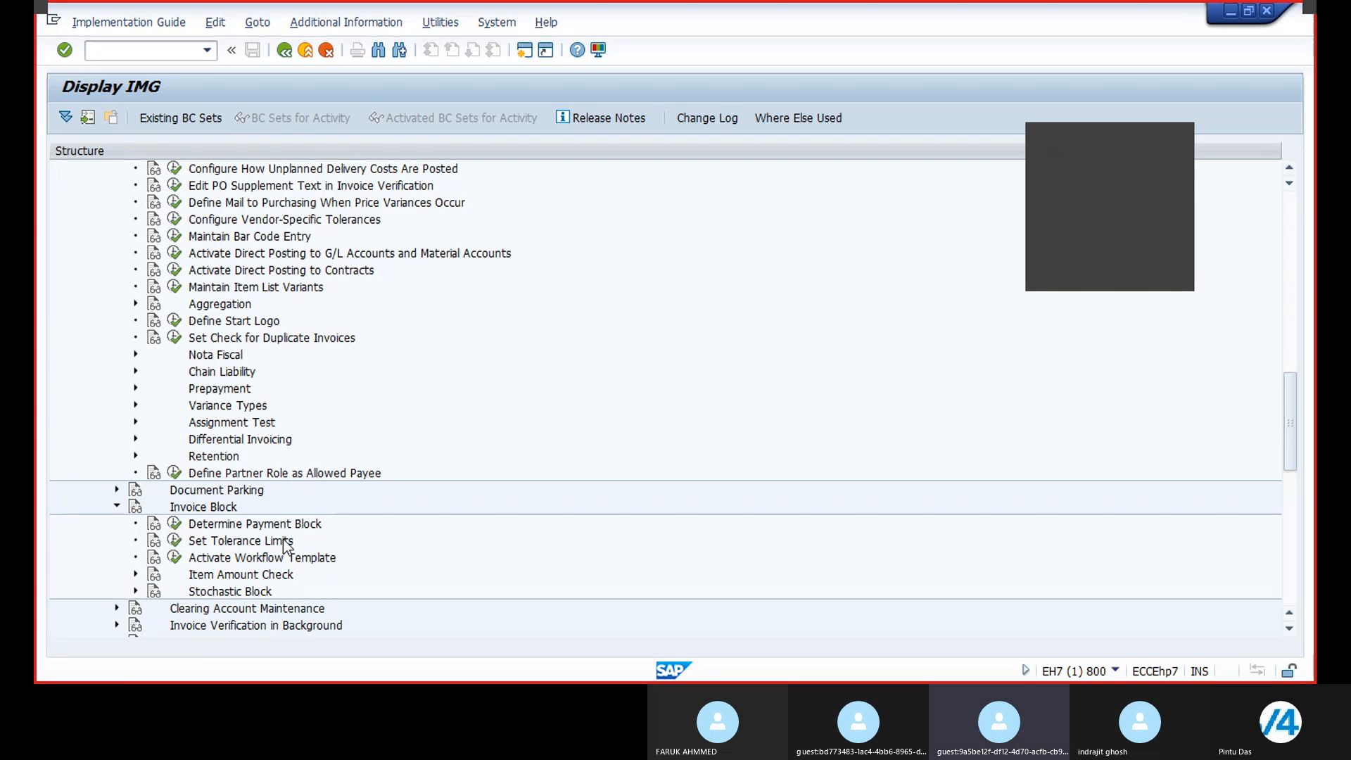
Step: Collapse and re-expand the Logistics Invoice Verification node to review its Incoming Invoice activities
scroll(283, 542, up, 3)
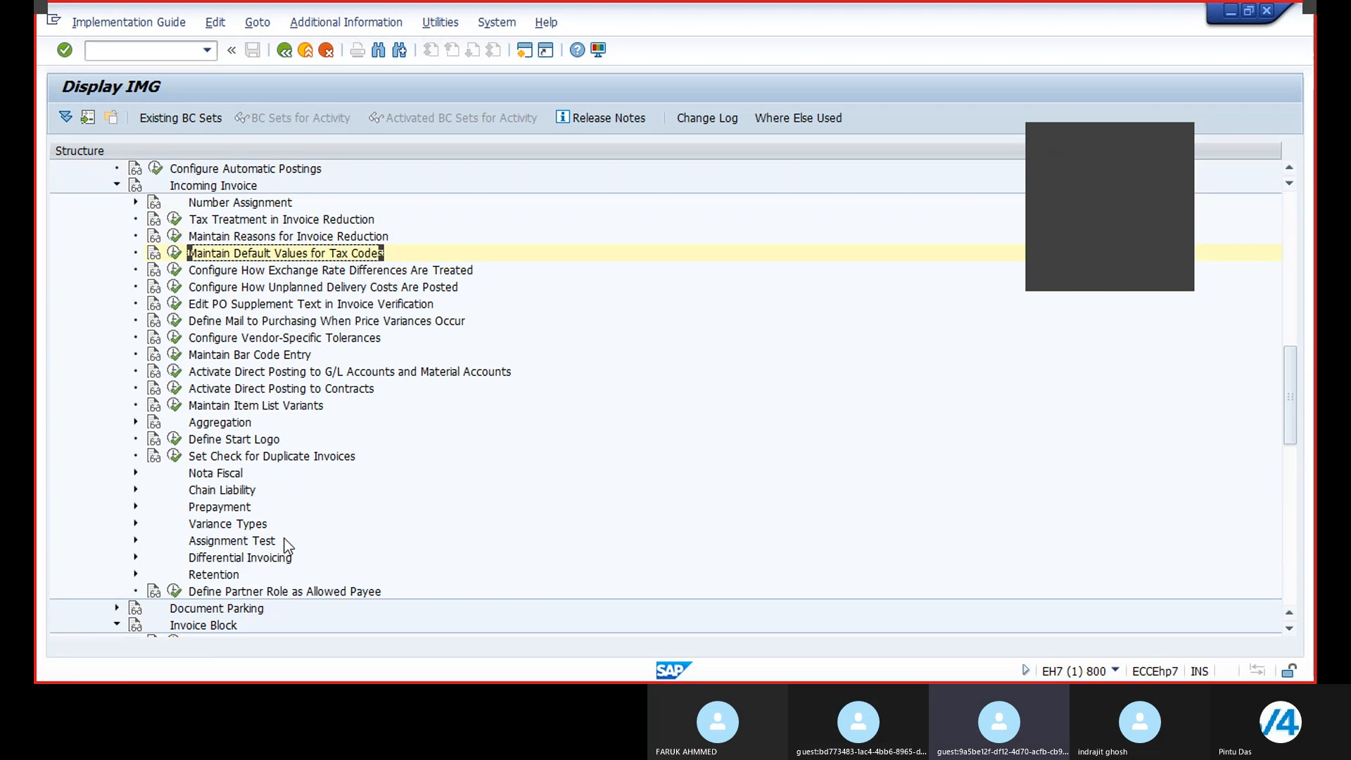
scroll(284, 540, up, 2)
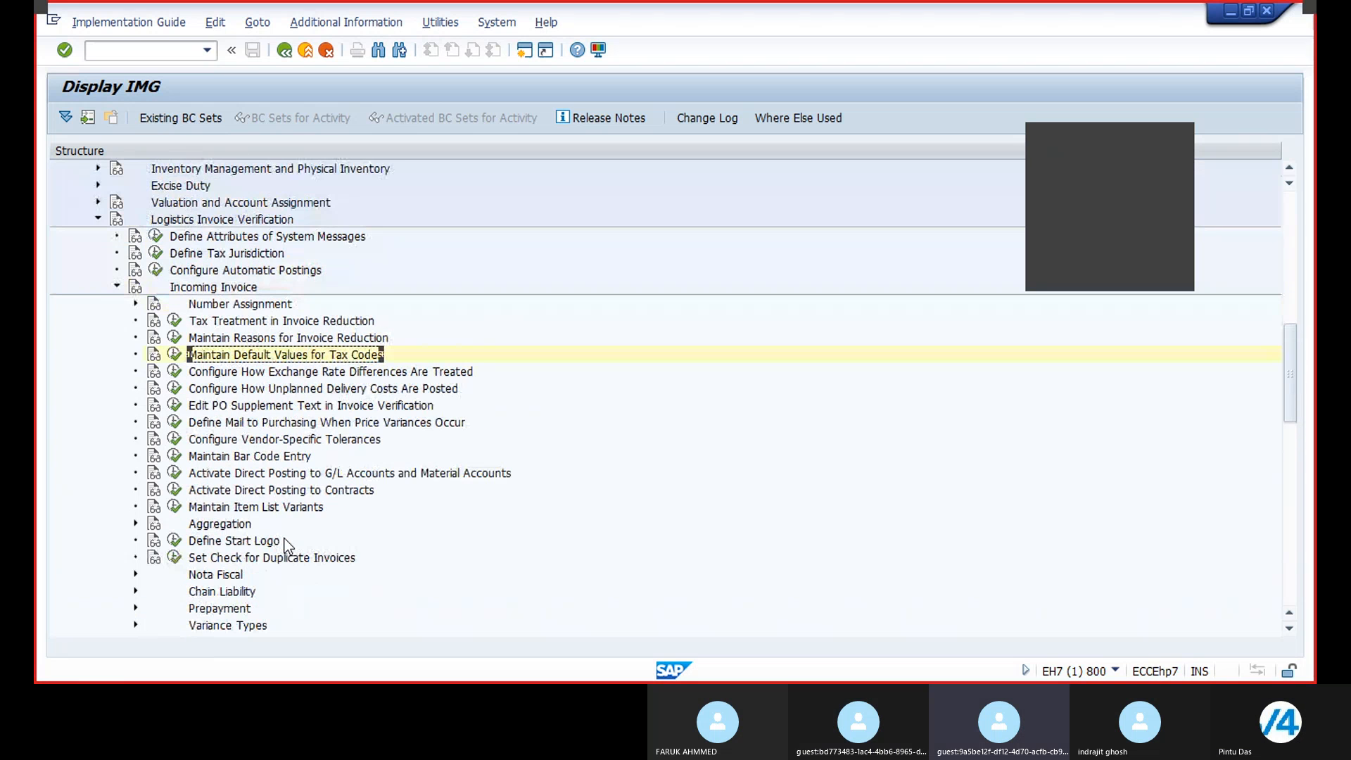
scroll(285, 540, up, 1)
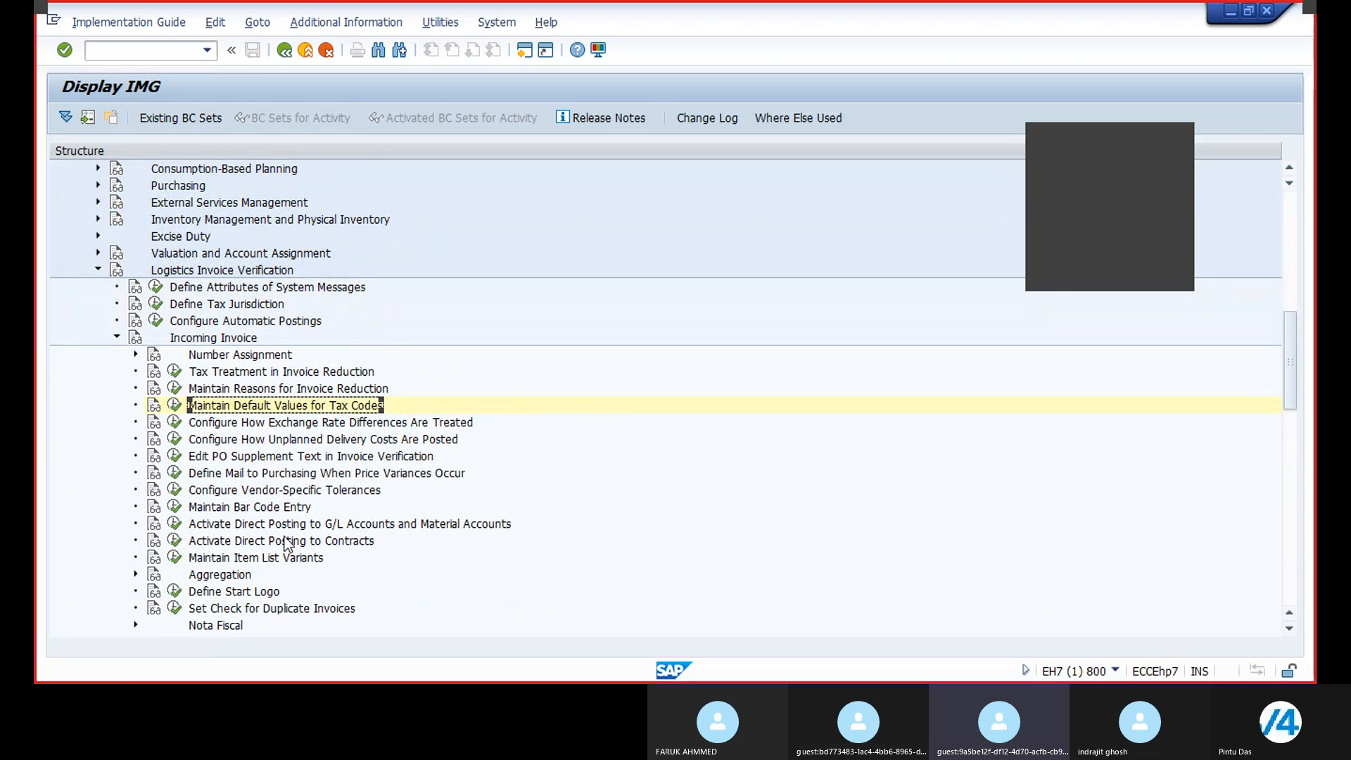
scroll(283, 539, up, 1)
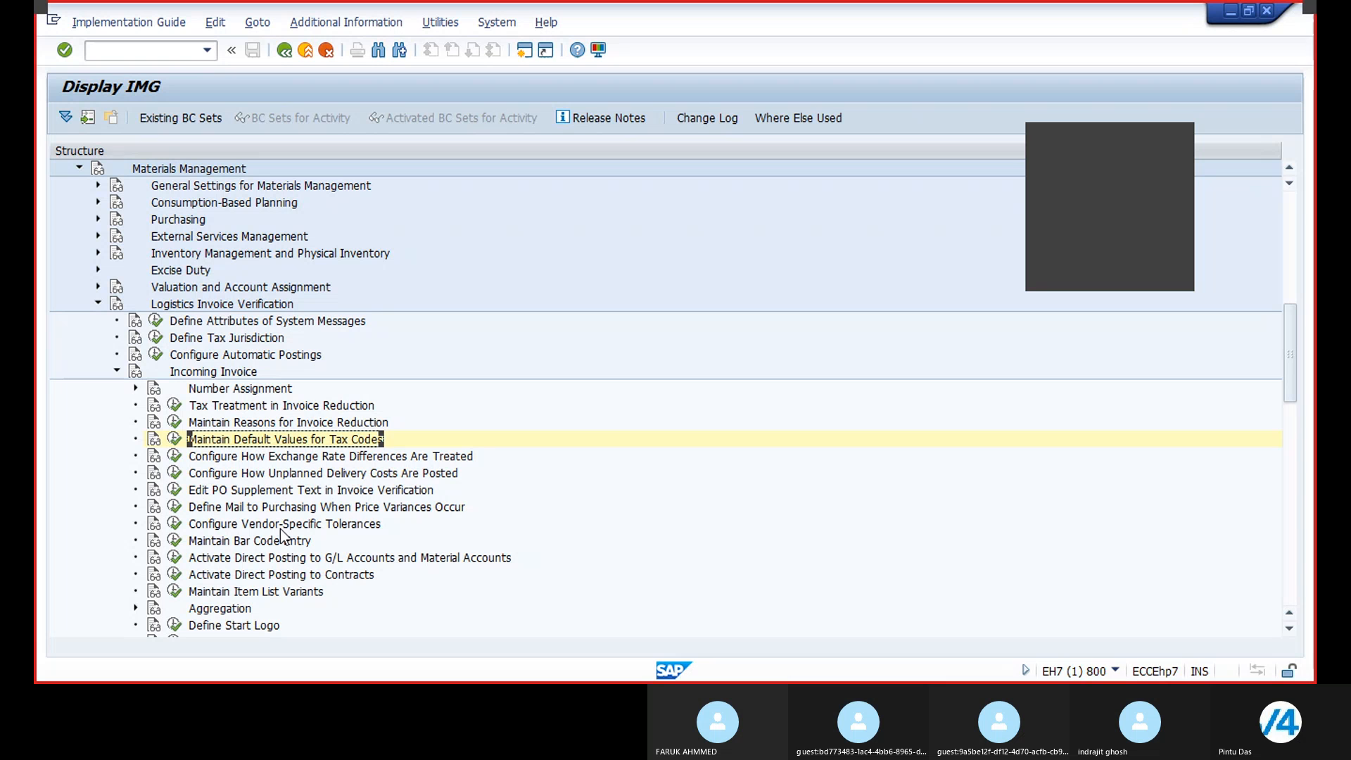
scroll(280, 529, up, 1)
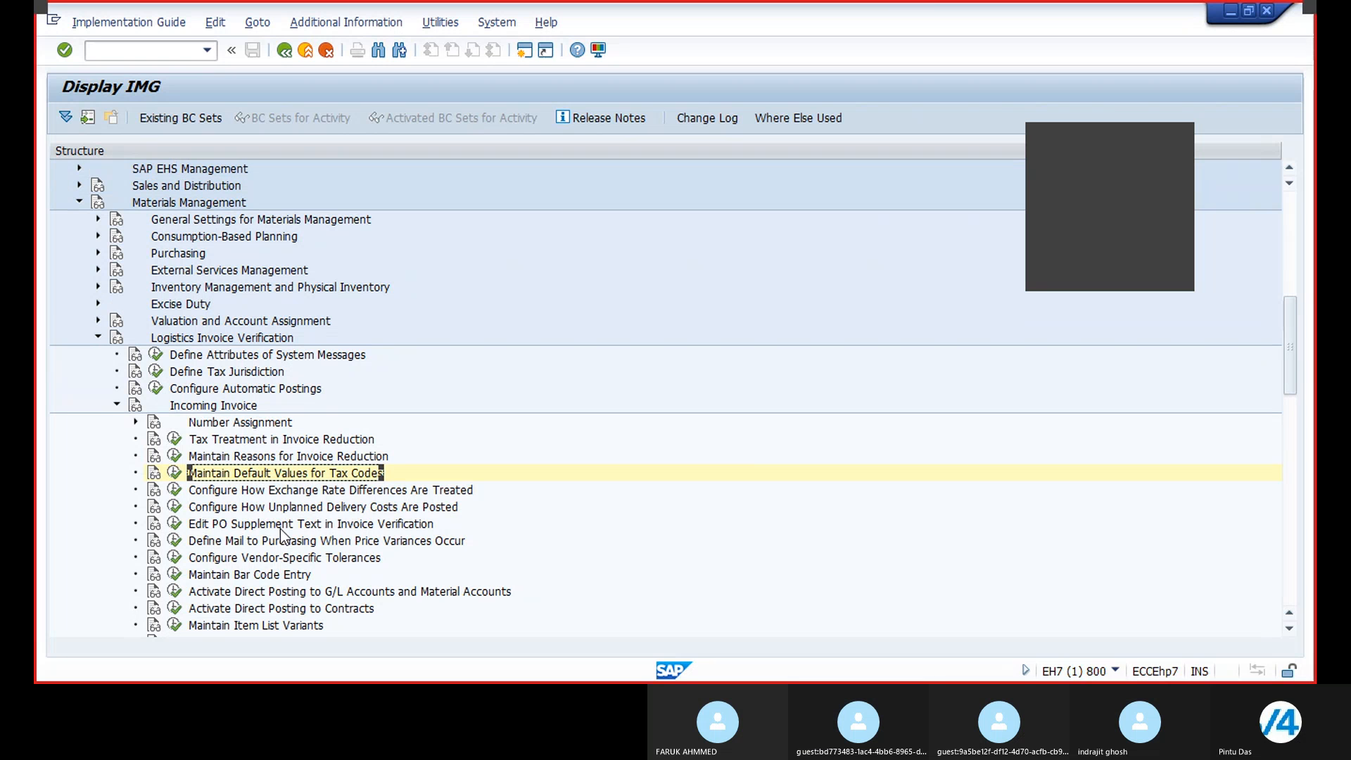
click(98, 337)
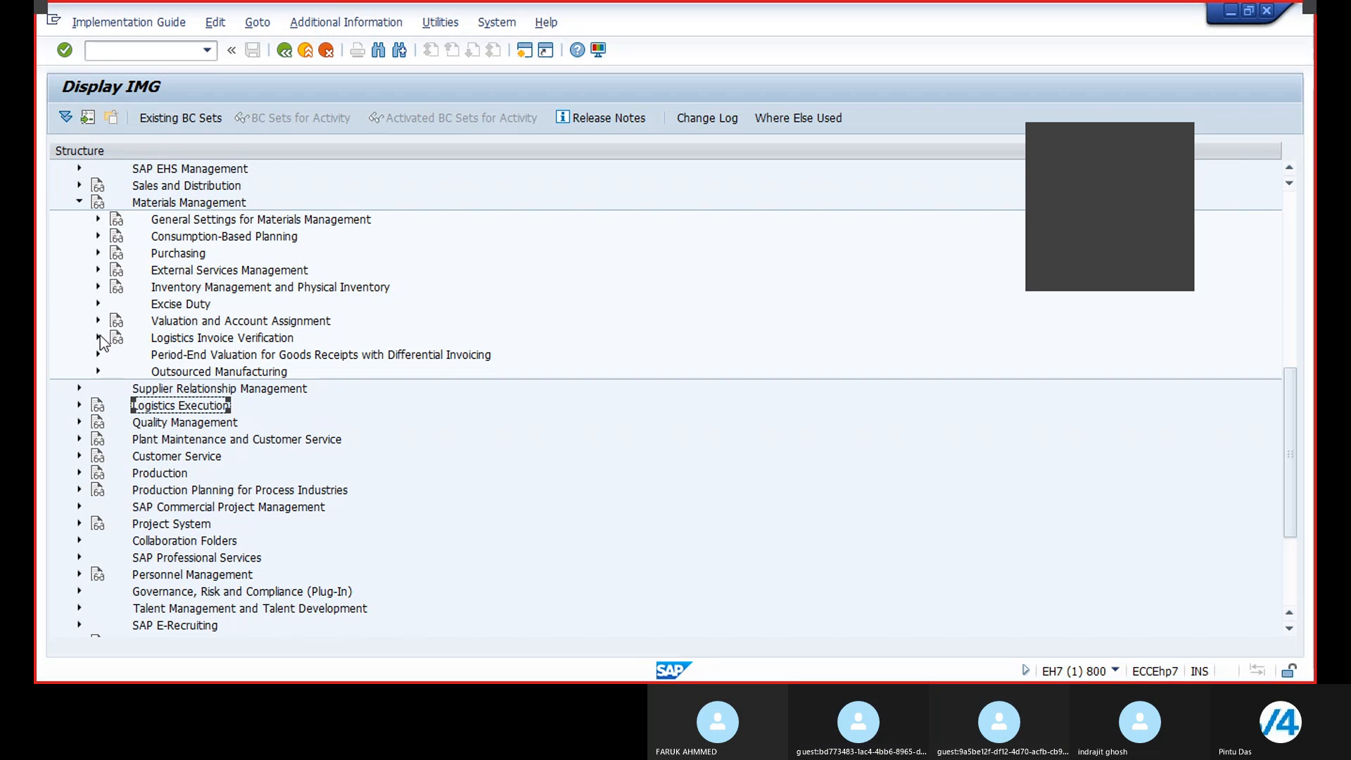
click(99, 338)
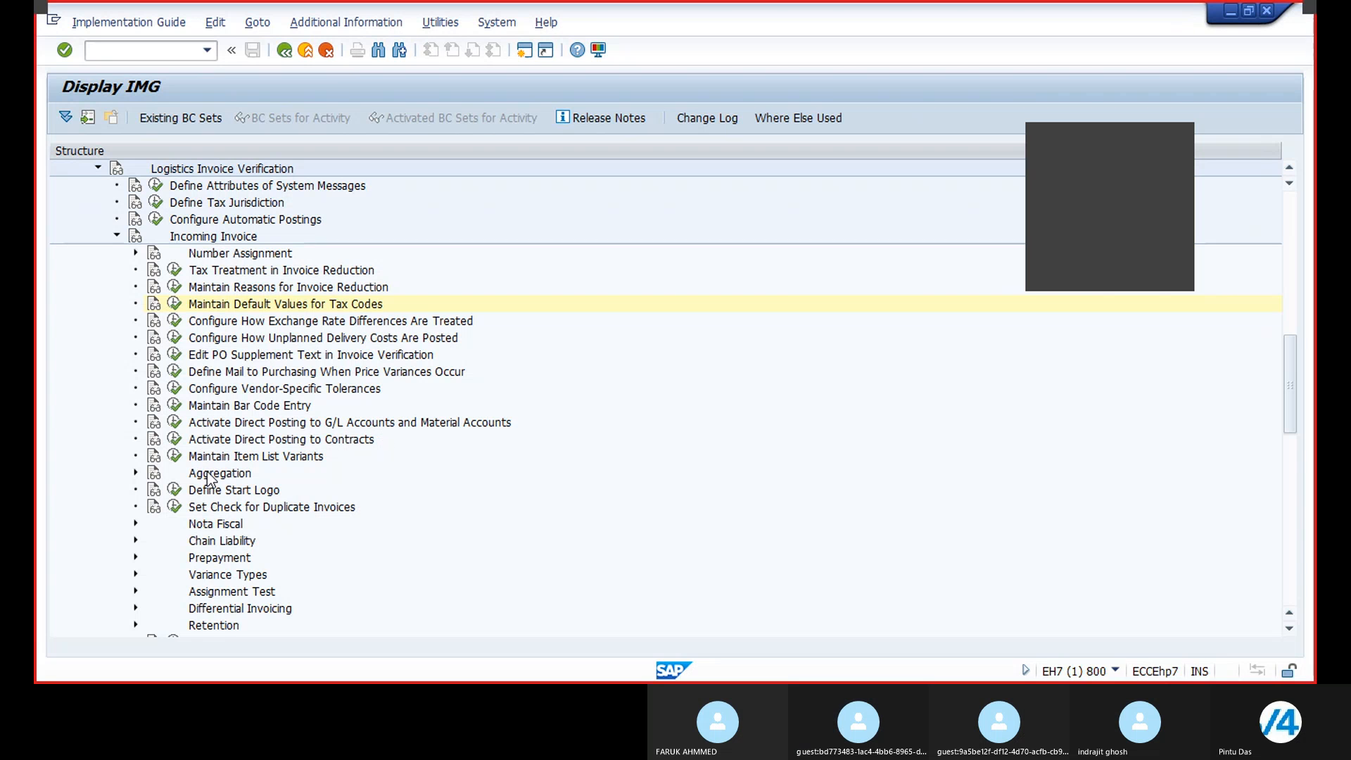
scroll(211, 477, down, 2)
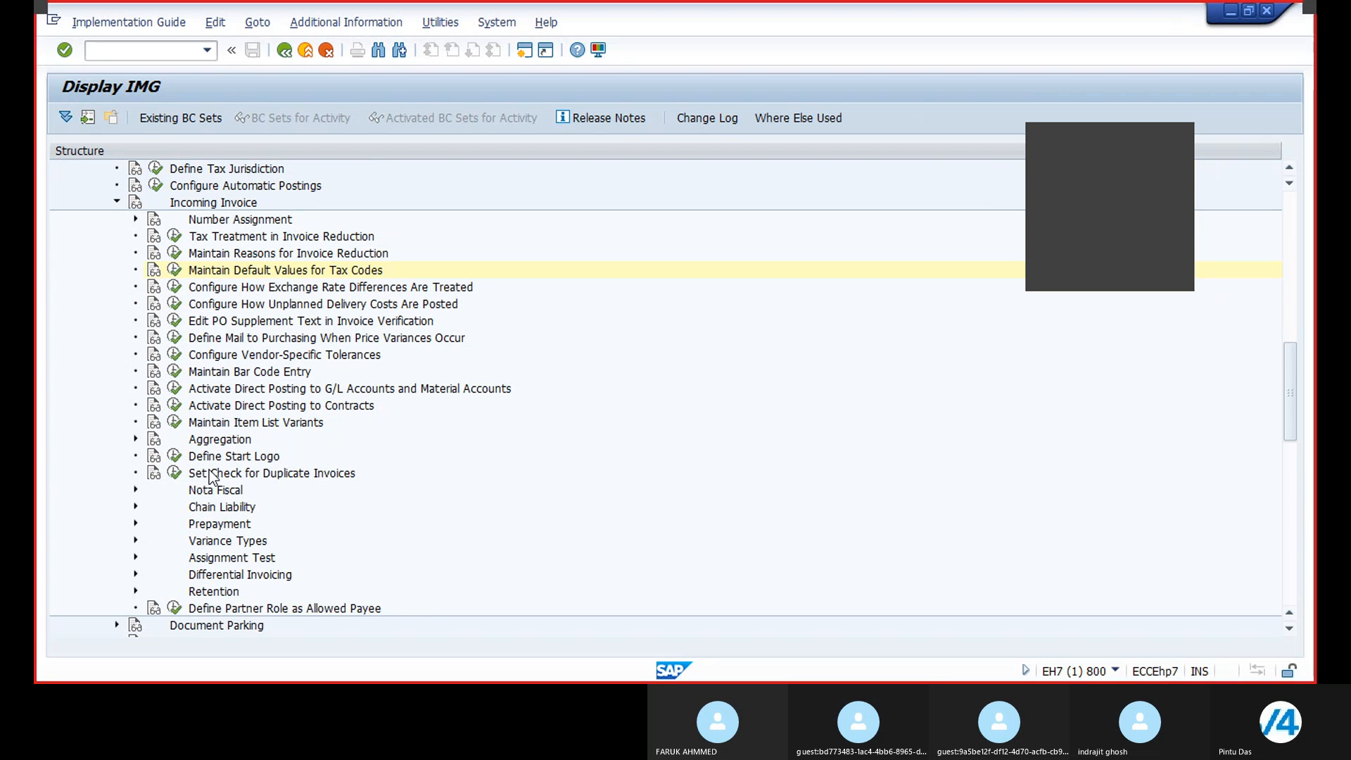
Step: Open the Define Automatic Status Change activity under Invoice Verification in Background and search its list for company code BR21
scroll(211, 477, down, 4)
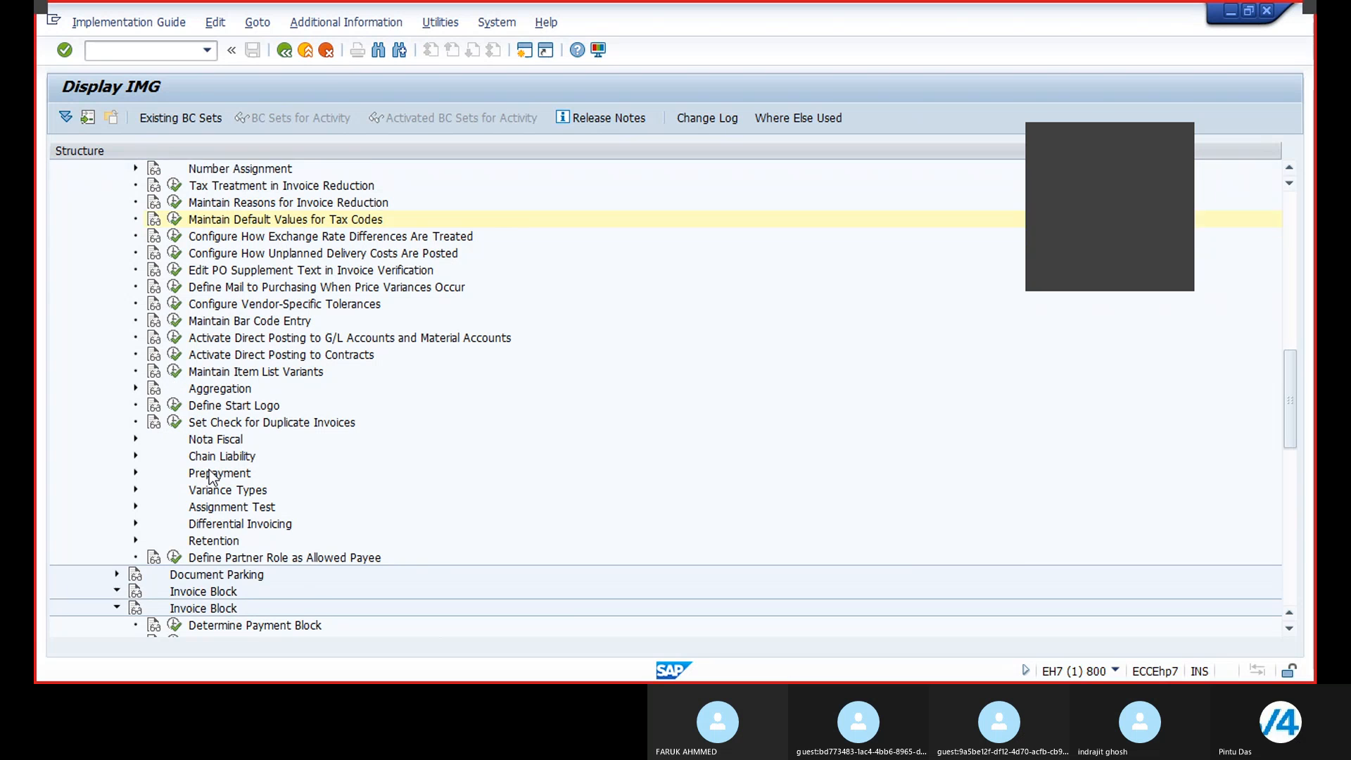
scroll(211, 477, down, 4)
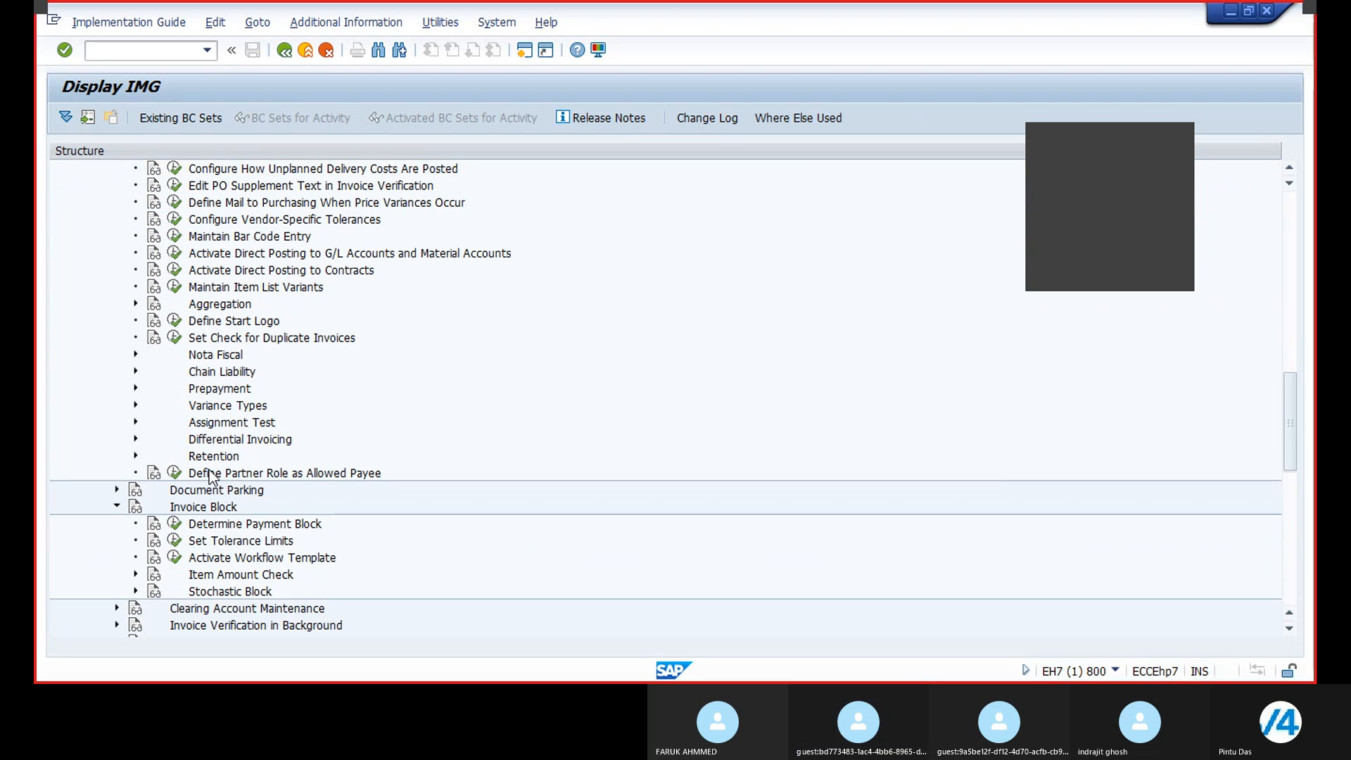
scroll(211, 477, down, 6)
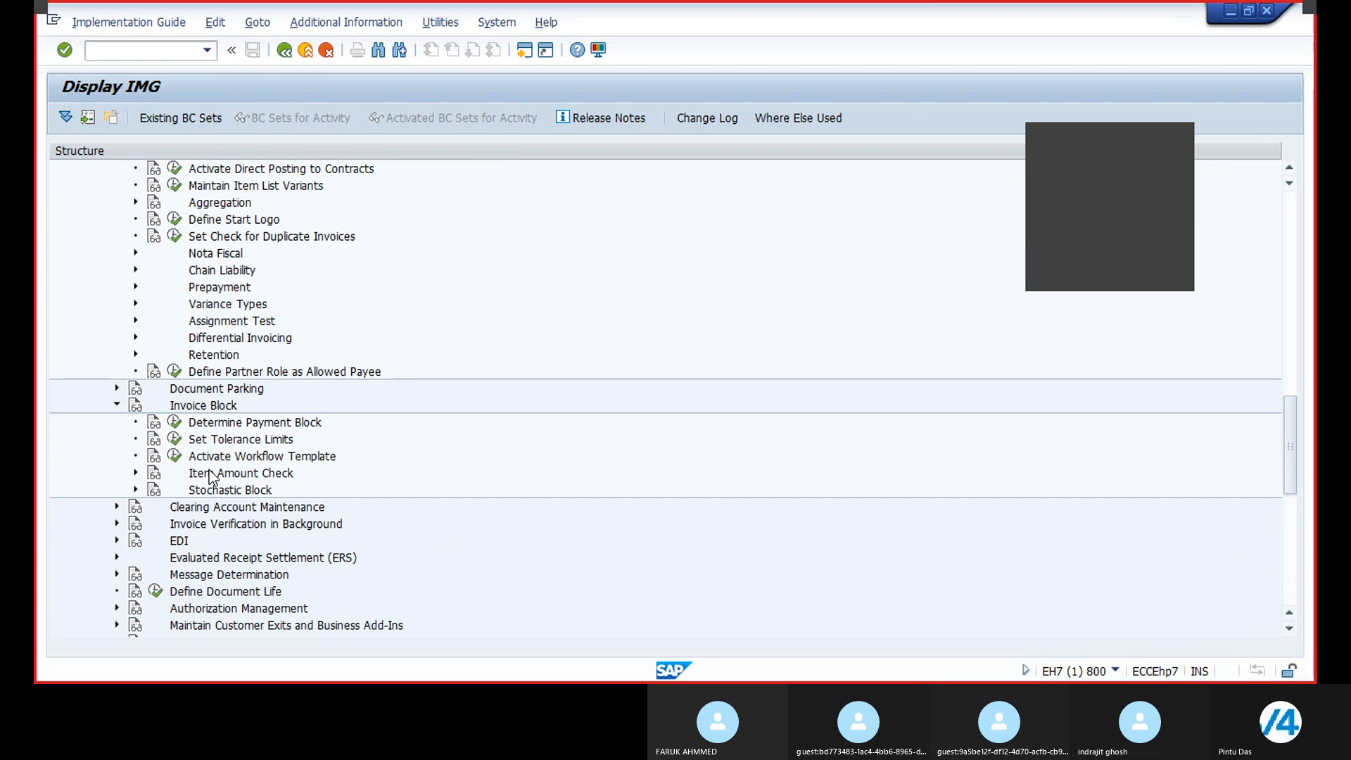
click(118, 524)
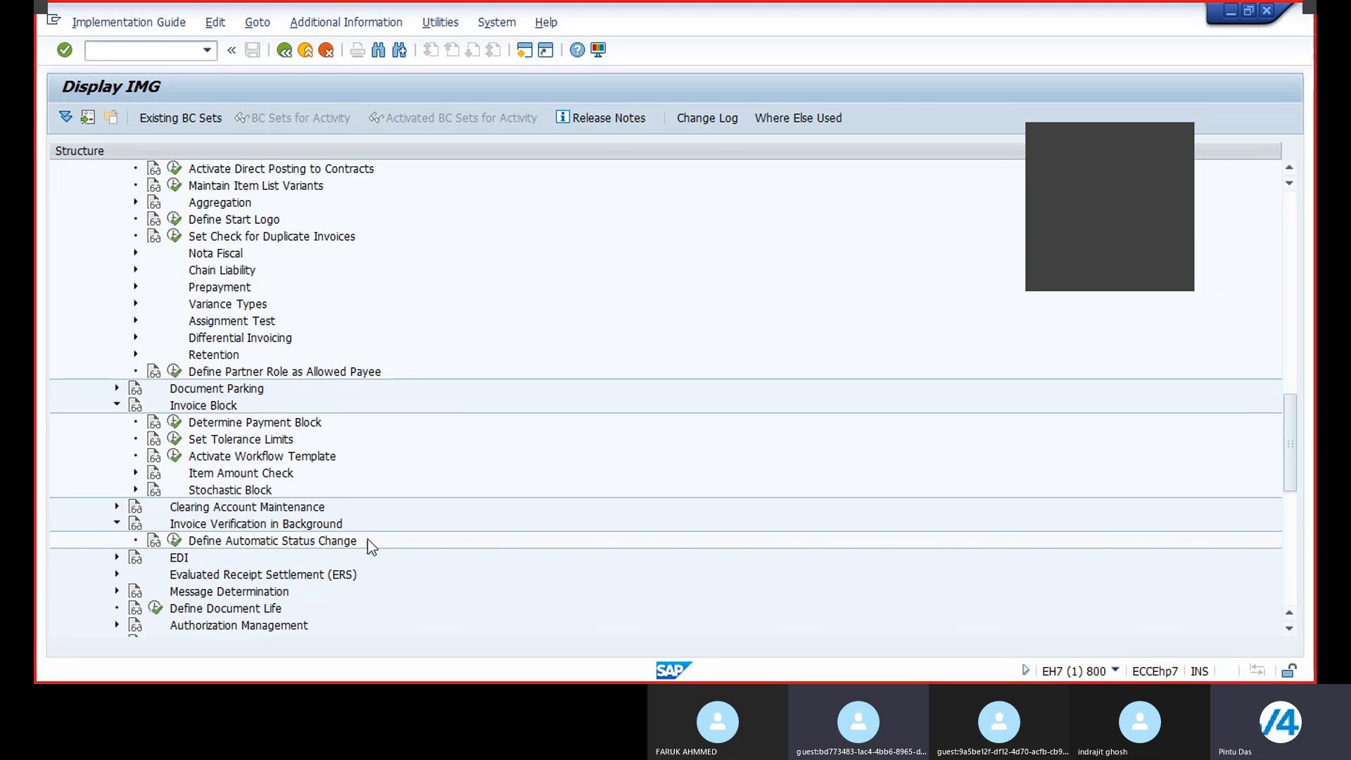
click(174, 543)
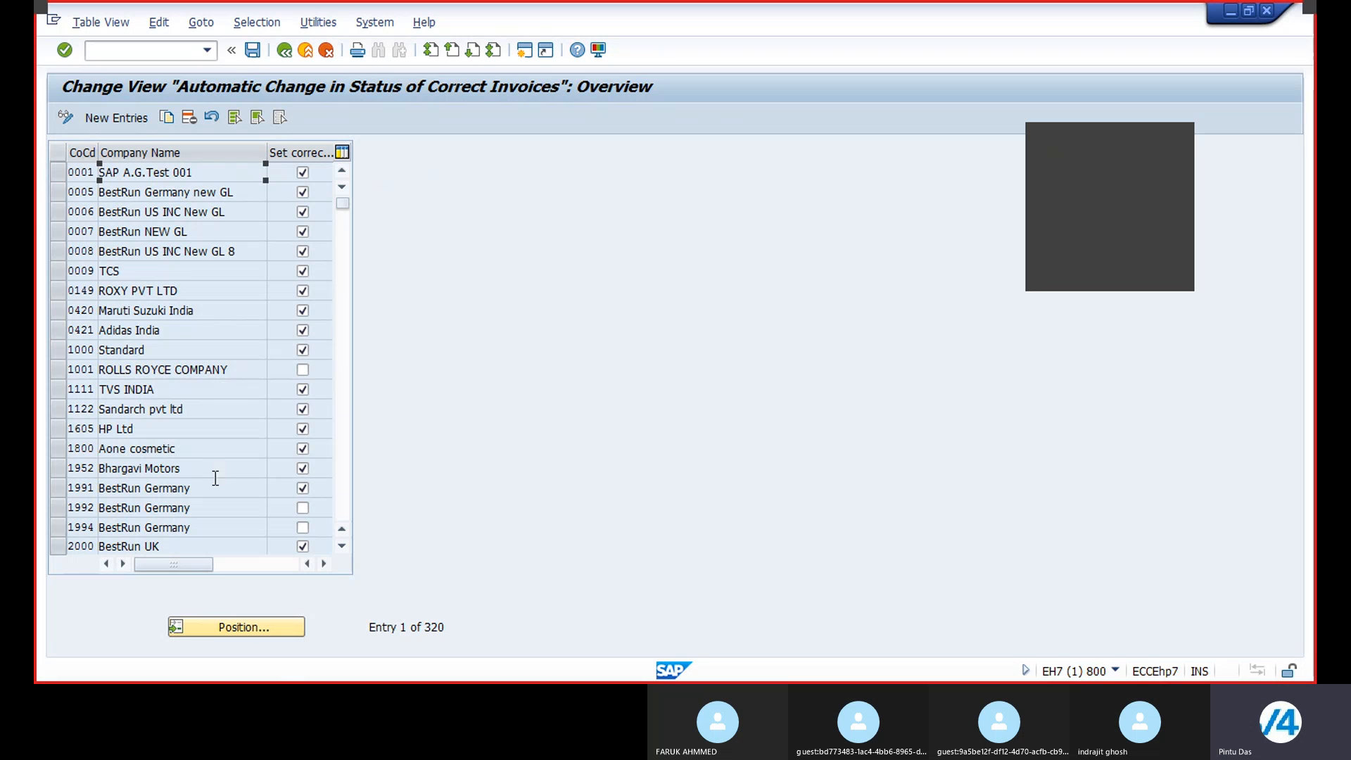
click(239, 633)
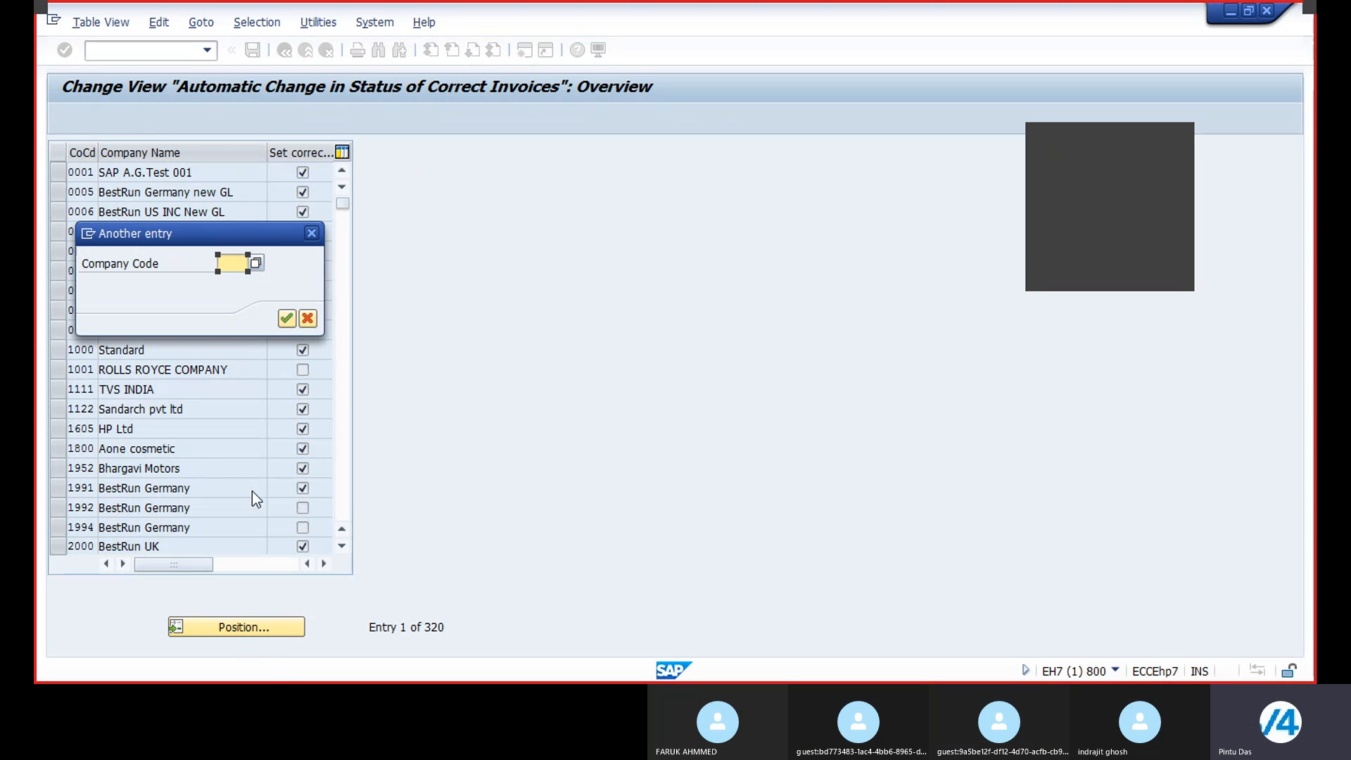
text(BR21)
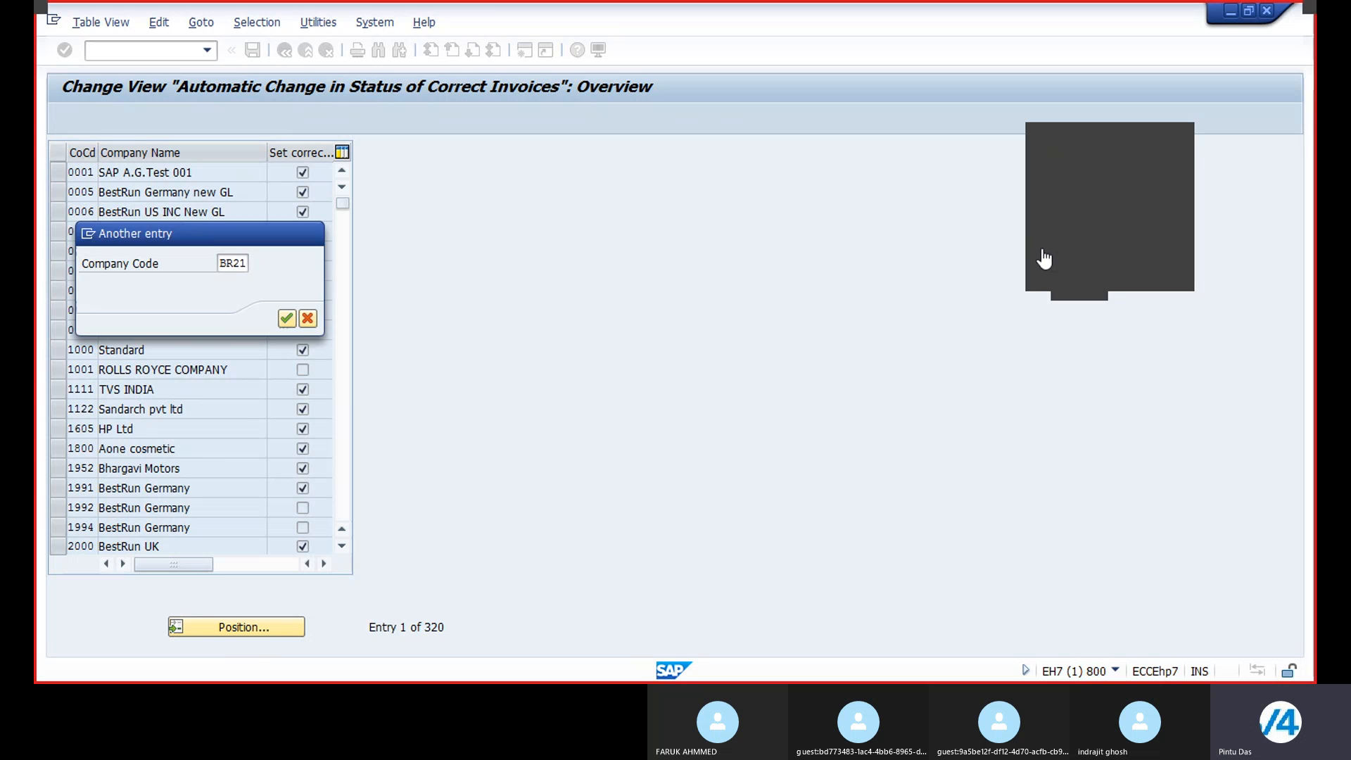
key(Return)
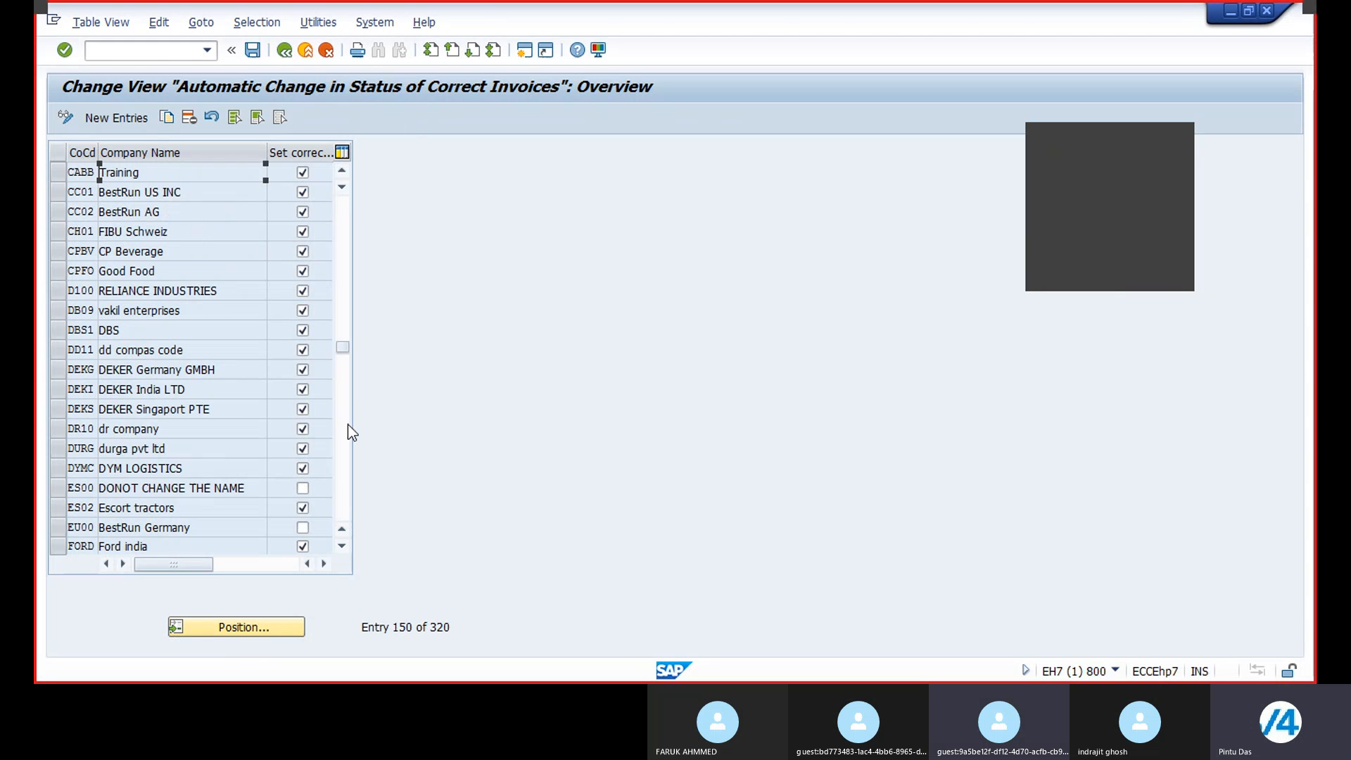
Step: Add a new entry for company code BR21 enabling automatic status change of correct invoices, and save it to the customizing request
click(116, 117)
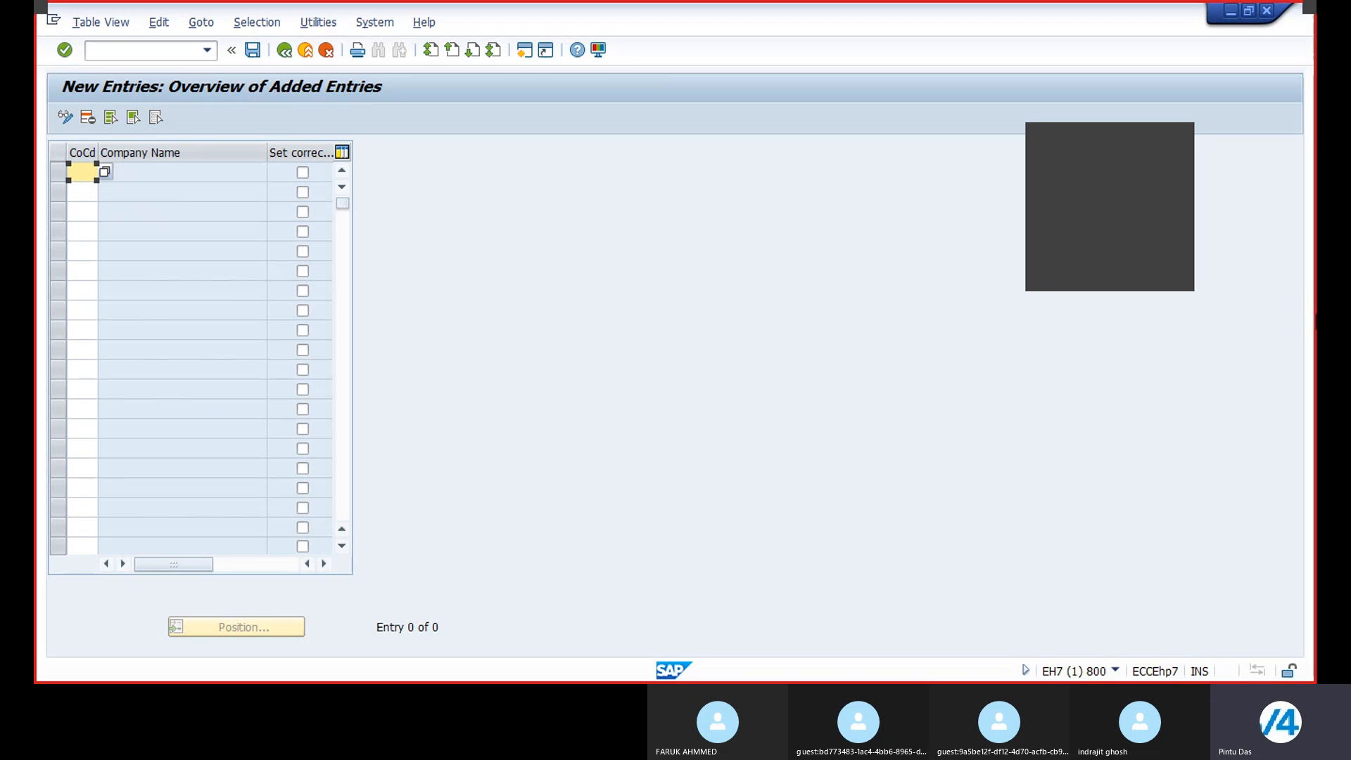
text(BR21)
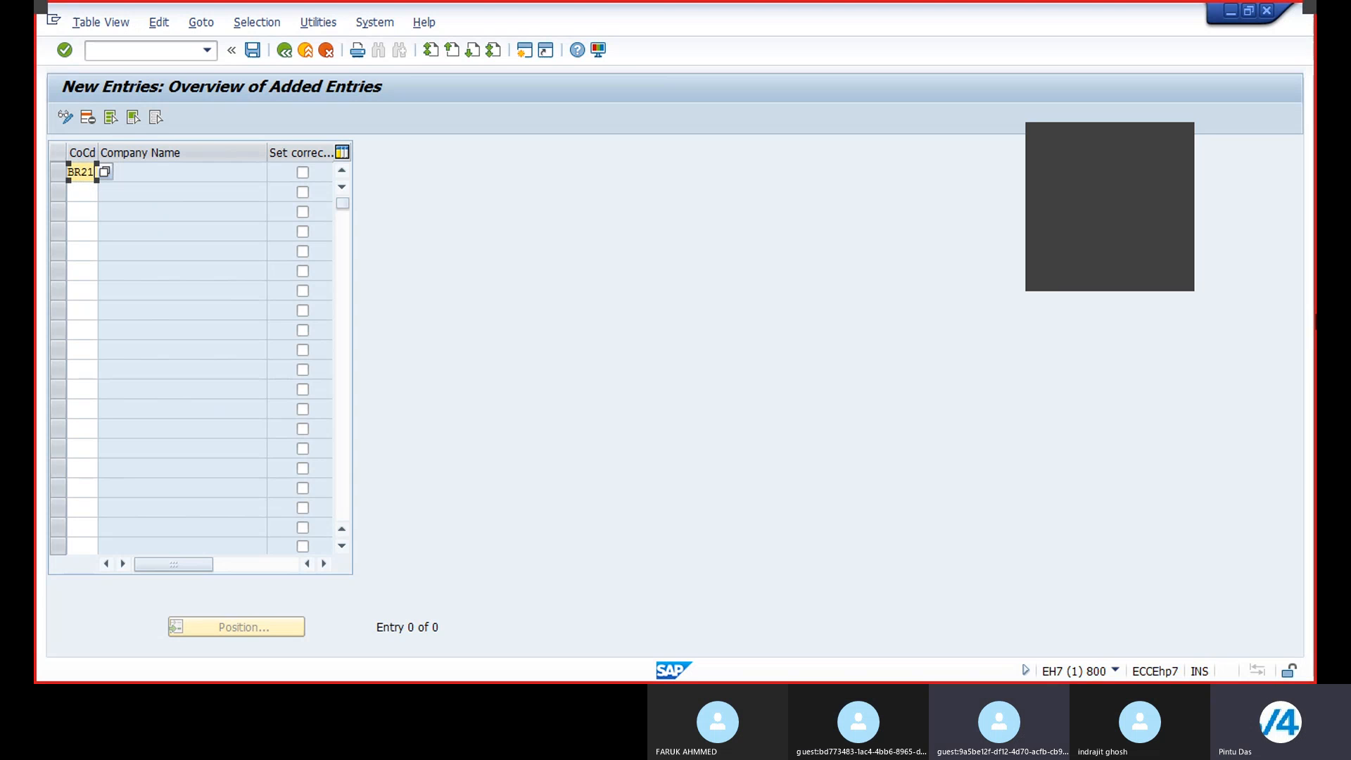
key(Return)
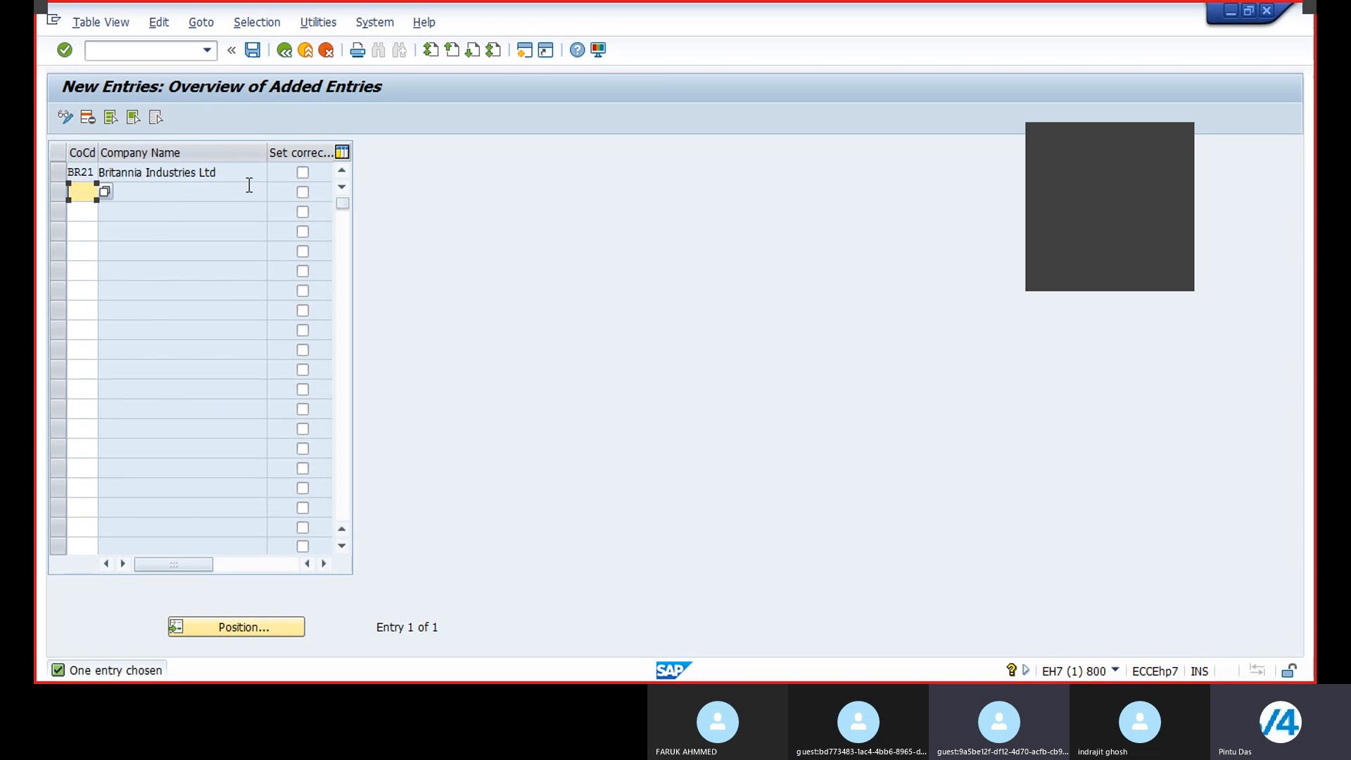
click(302, 172)
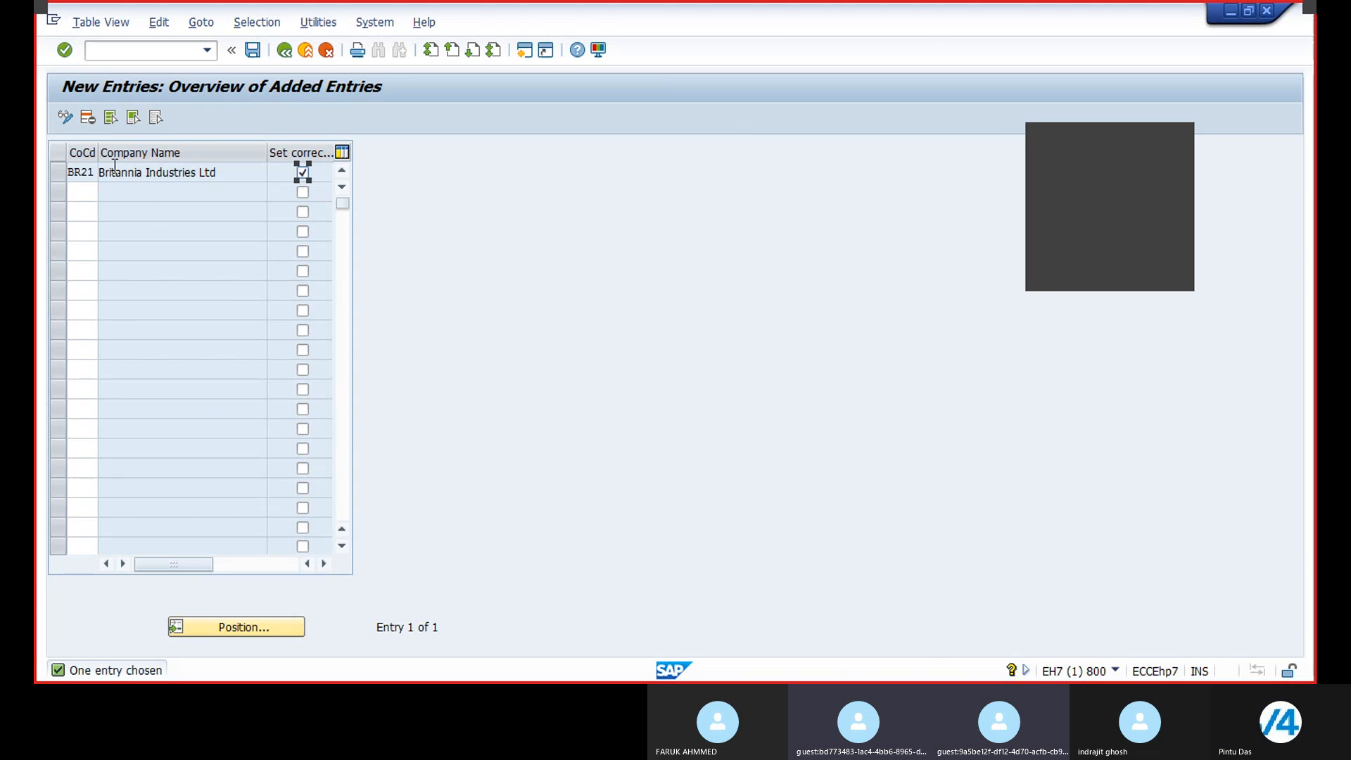
click(252, 50)
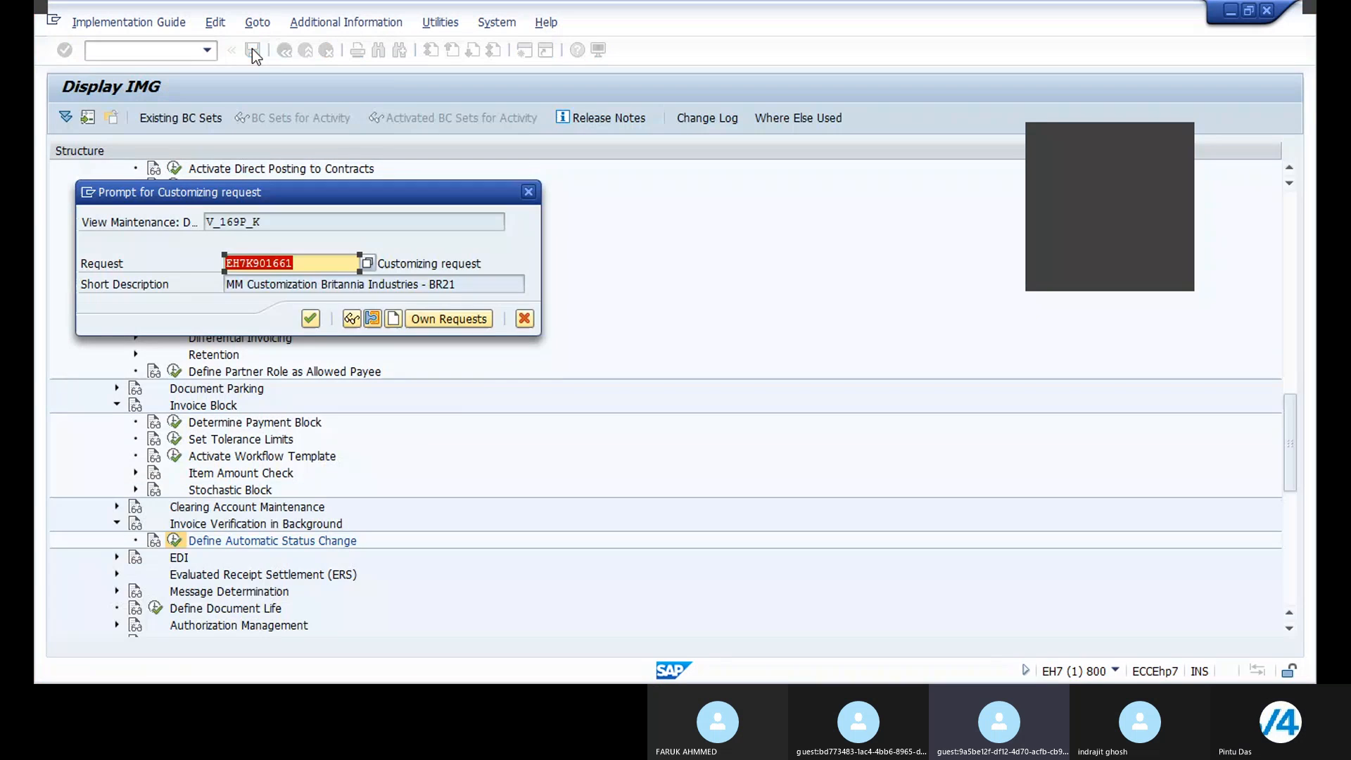
click(308, 317)
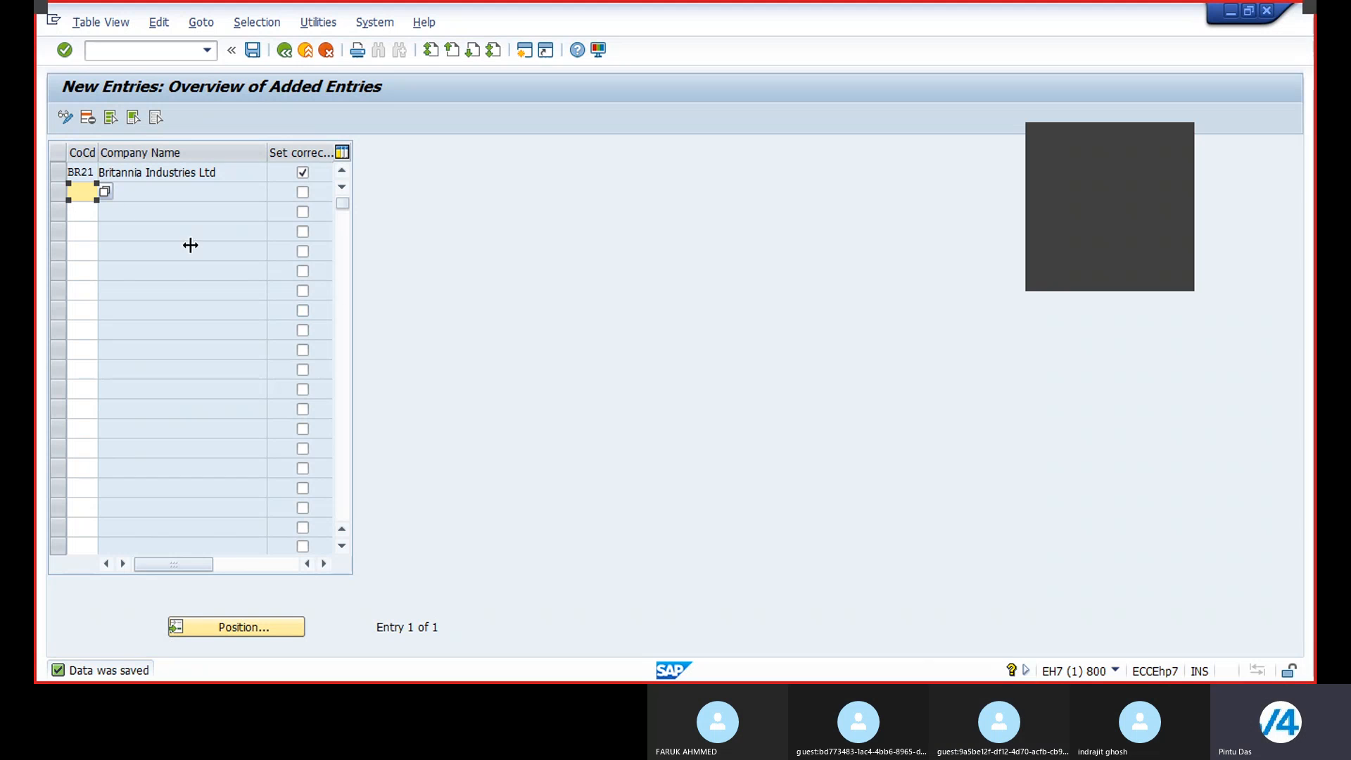
click(128, 50)
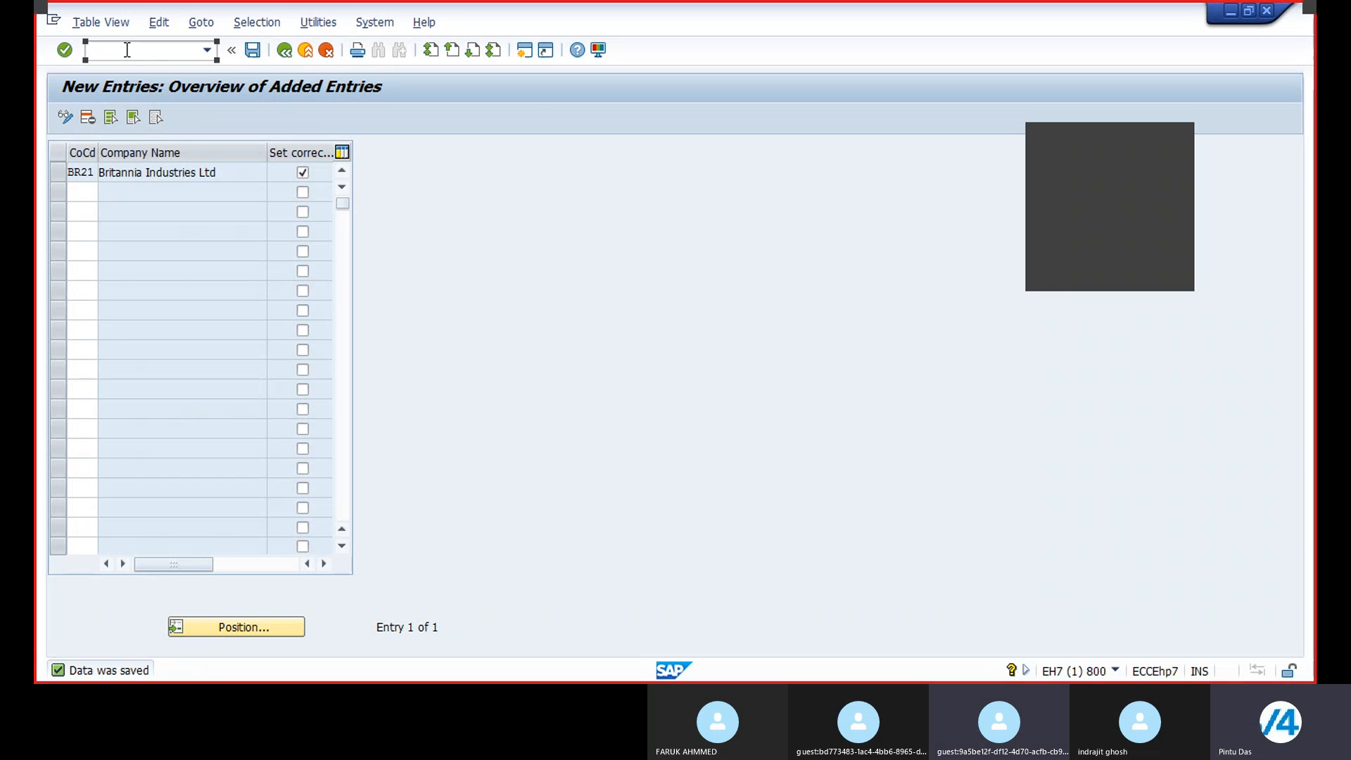
text(OMRV)
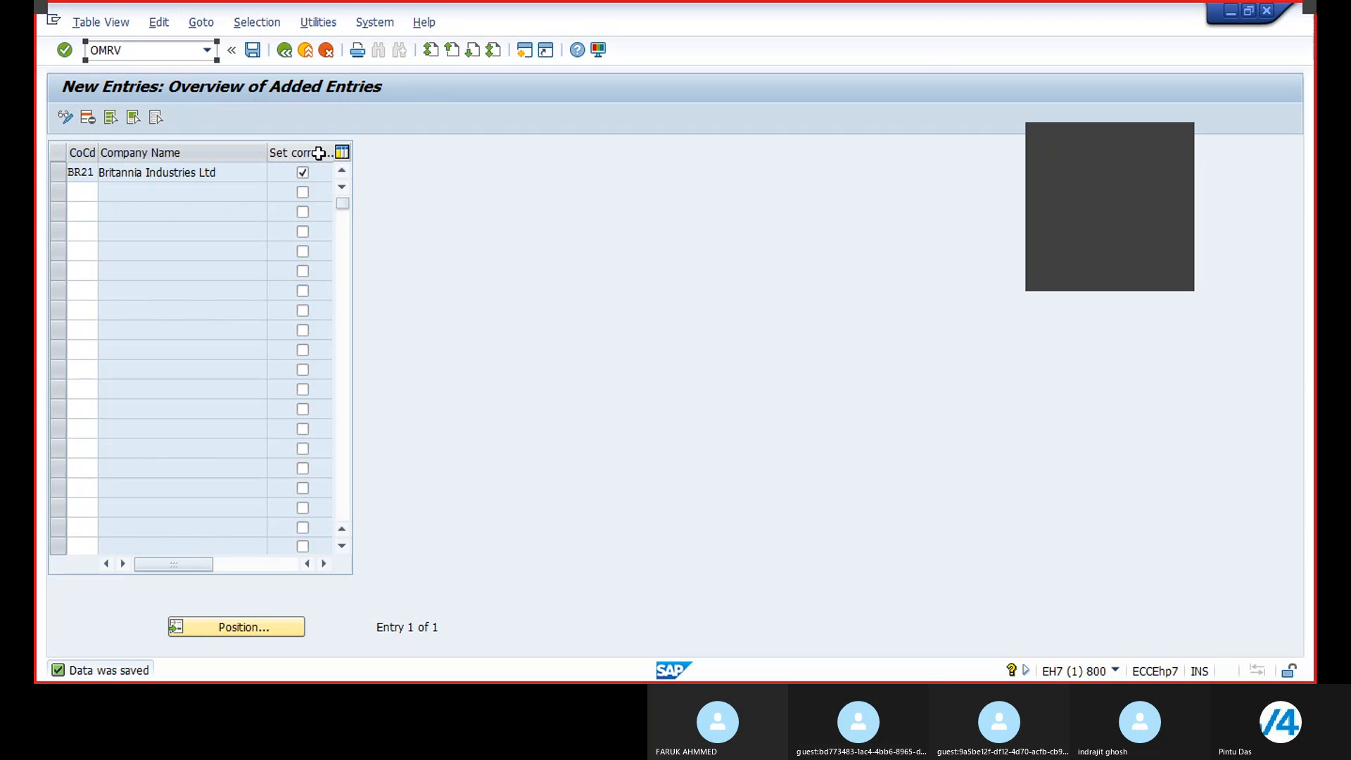
key(Tab)
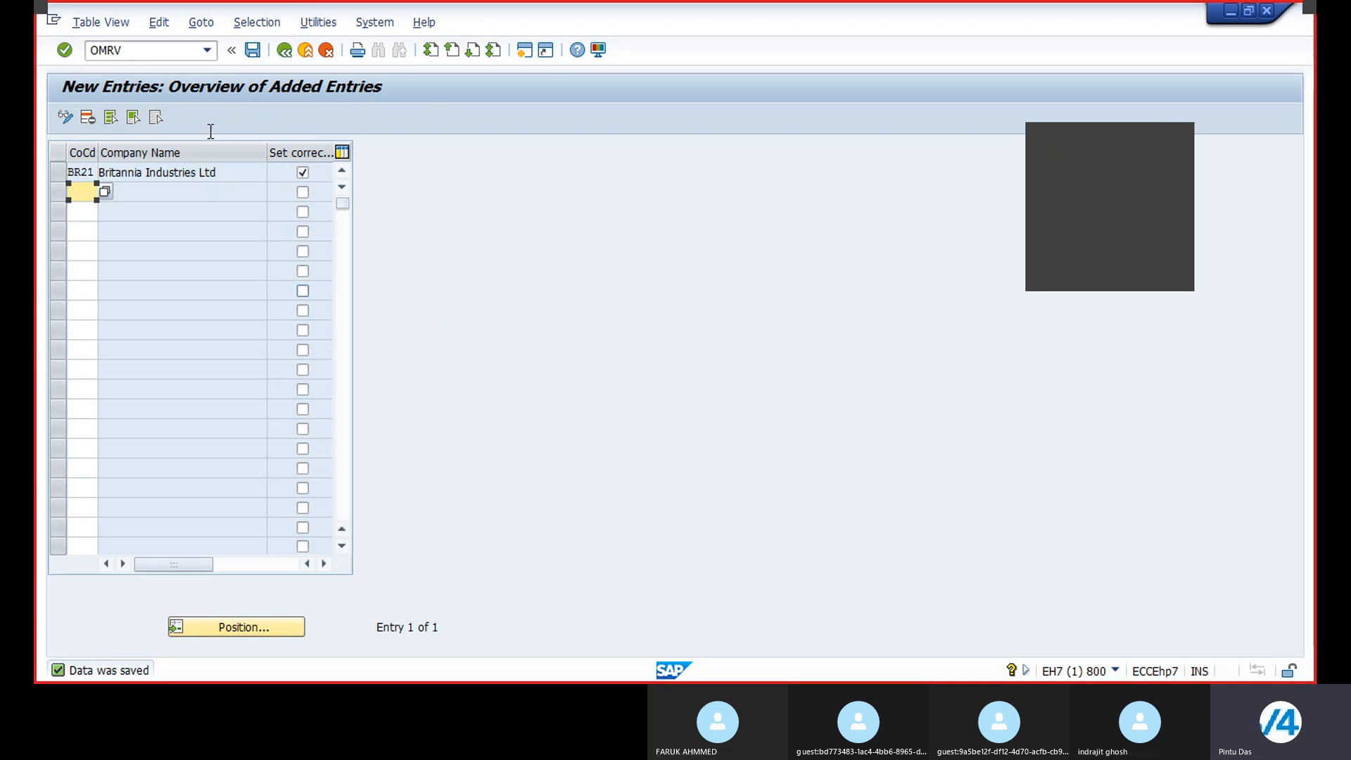
click(142, 53)
key(BackSpace)
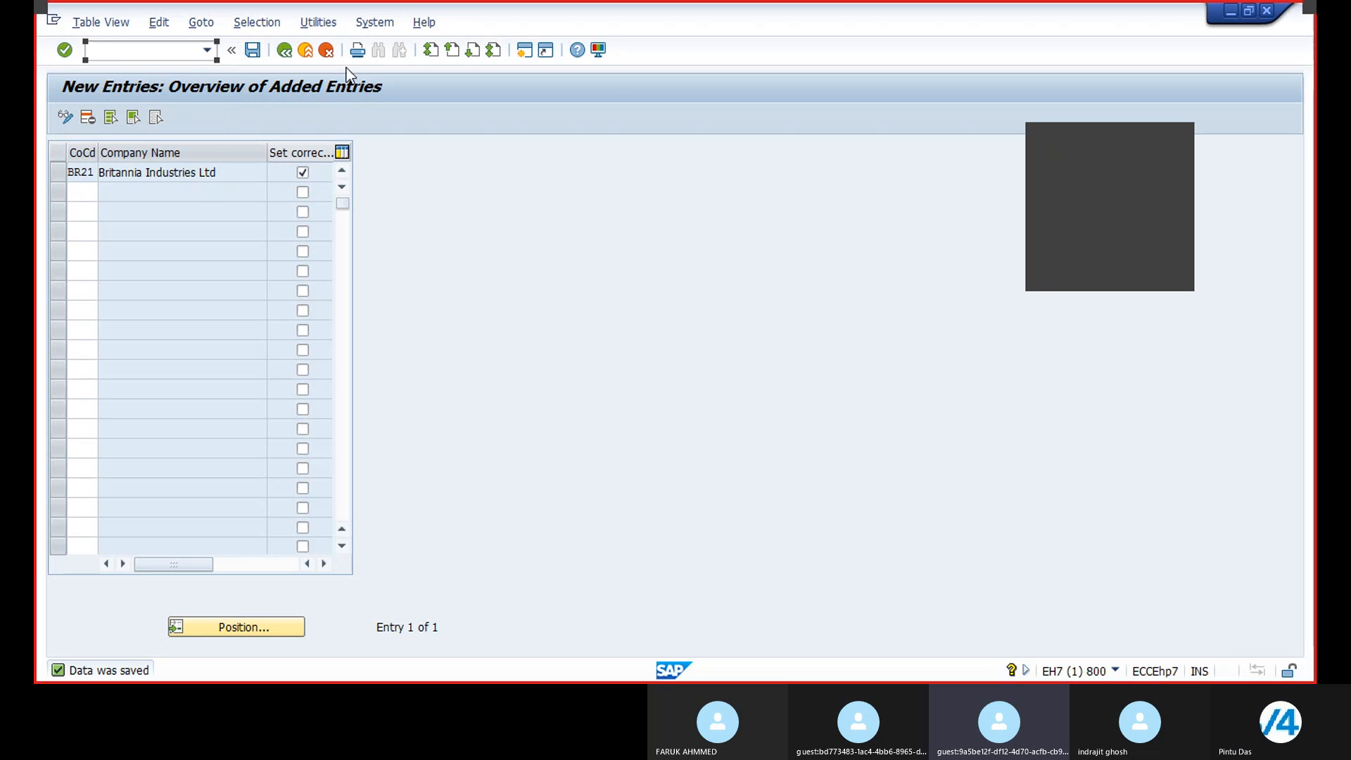
Step: Return to the implementation guide and collapse the Logistics Invoice Verification subtree, keeping Materials Management expanded
click(285, 51)
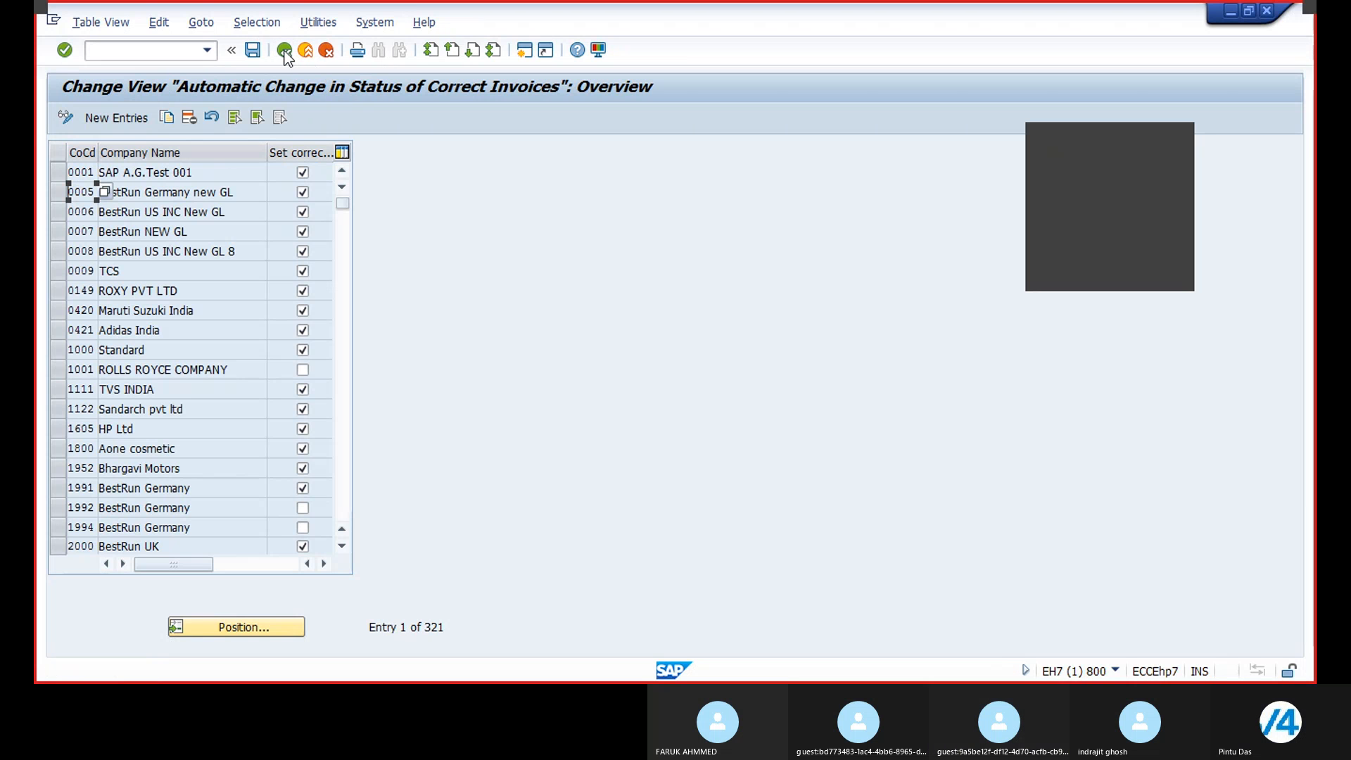
click(285, 51)
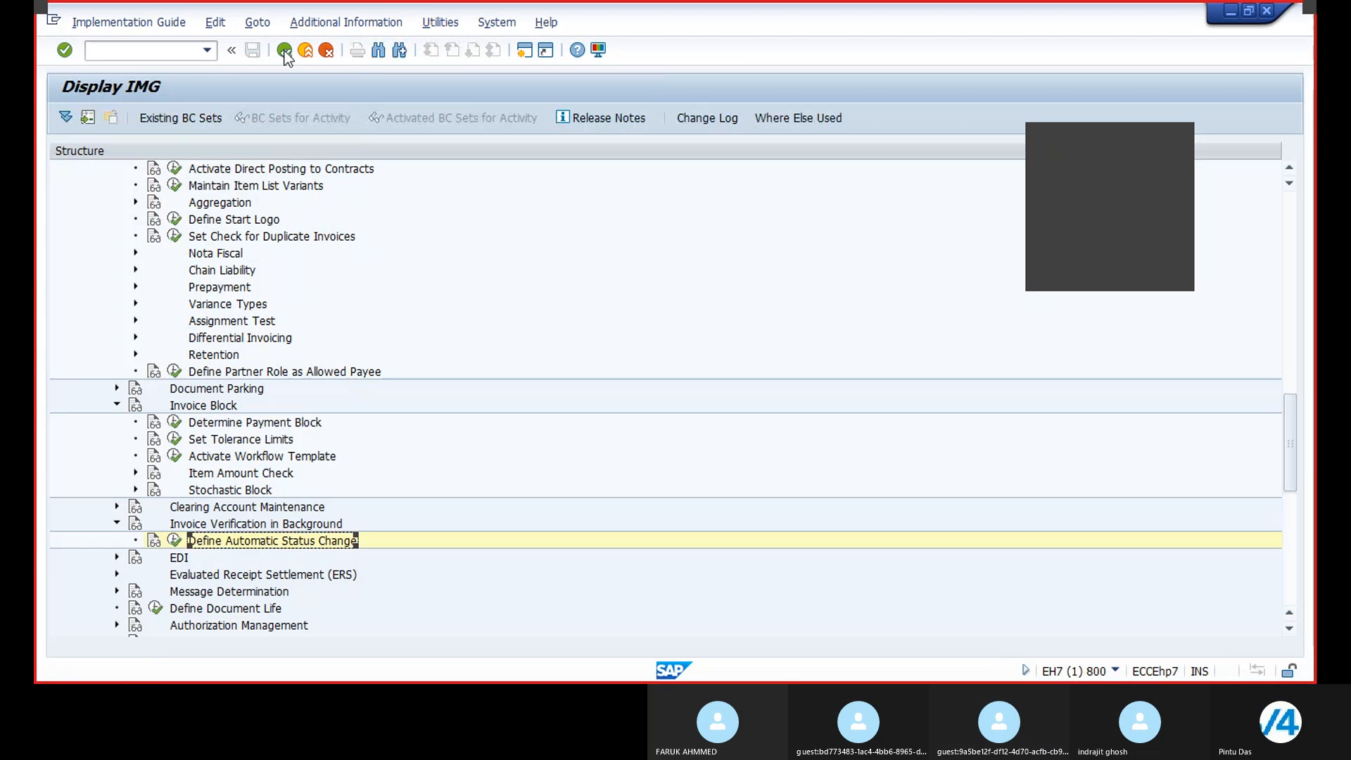
click(117, 405)
scroll(123, 267, up, 6)
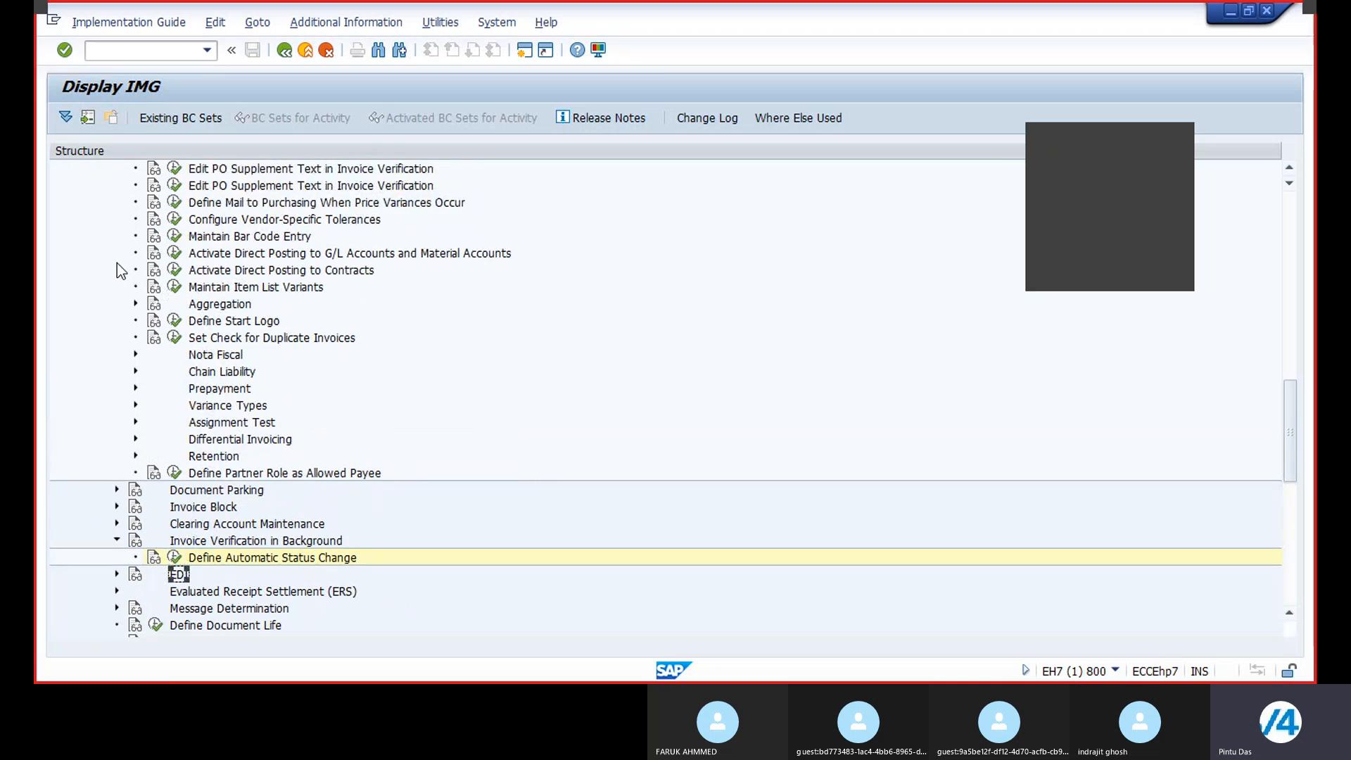
scroll(116, 325, up, 2)
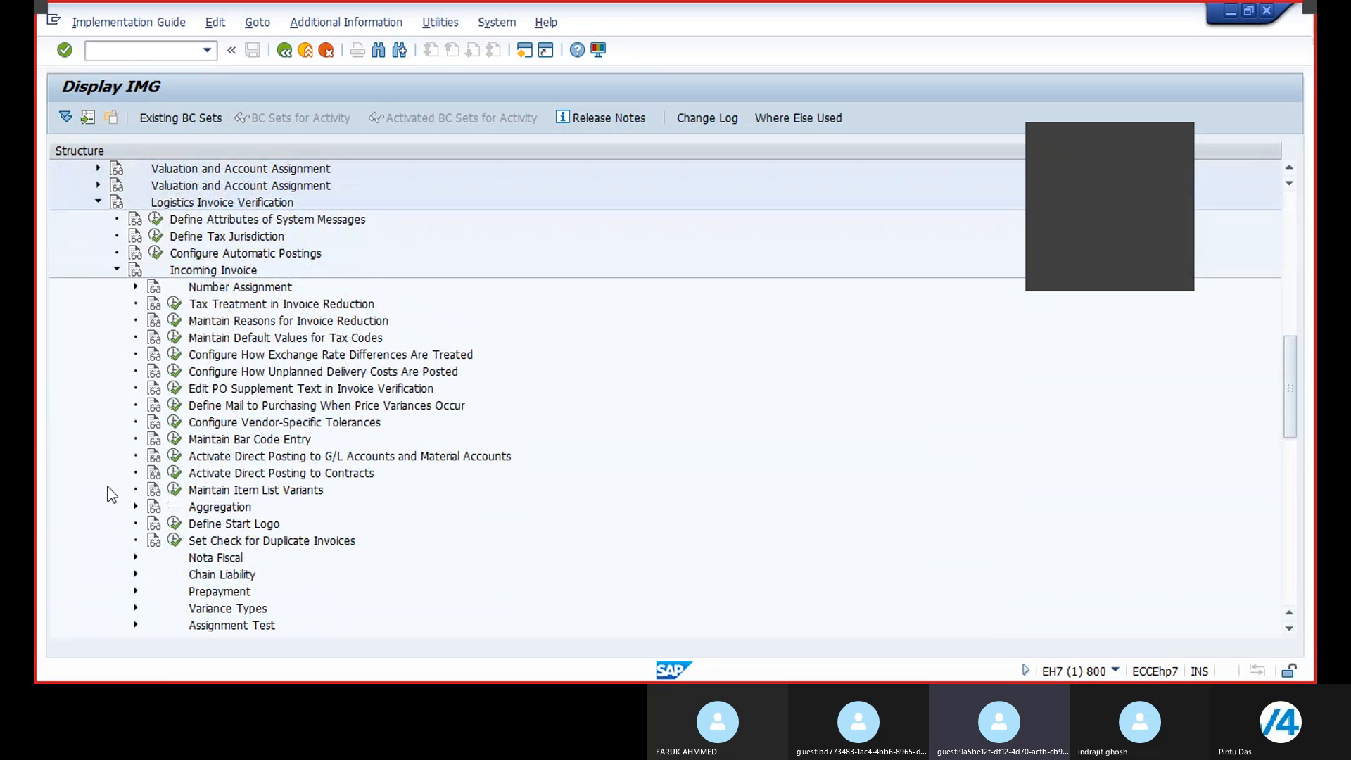
click(116, 322)
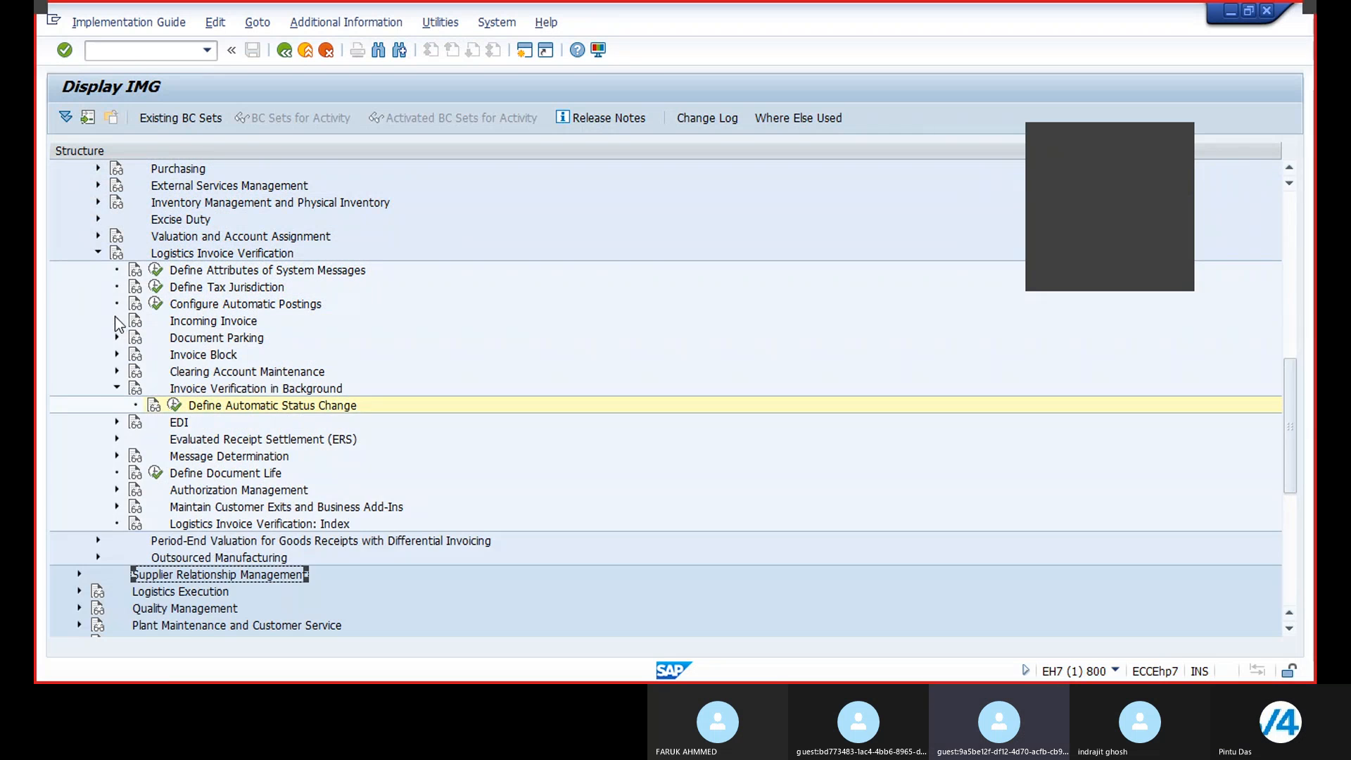
click(97, 255)
scroll(90, 308, up, 3)
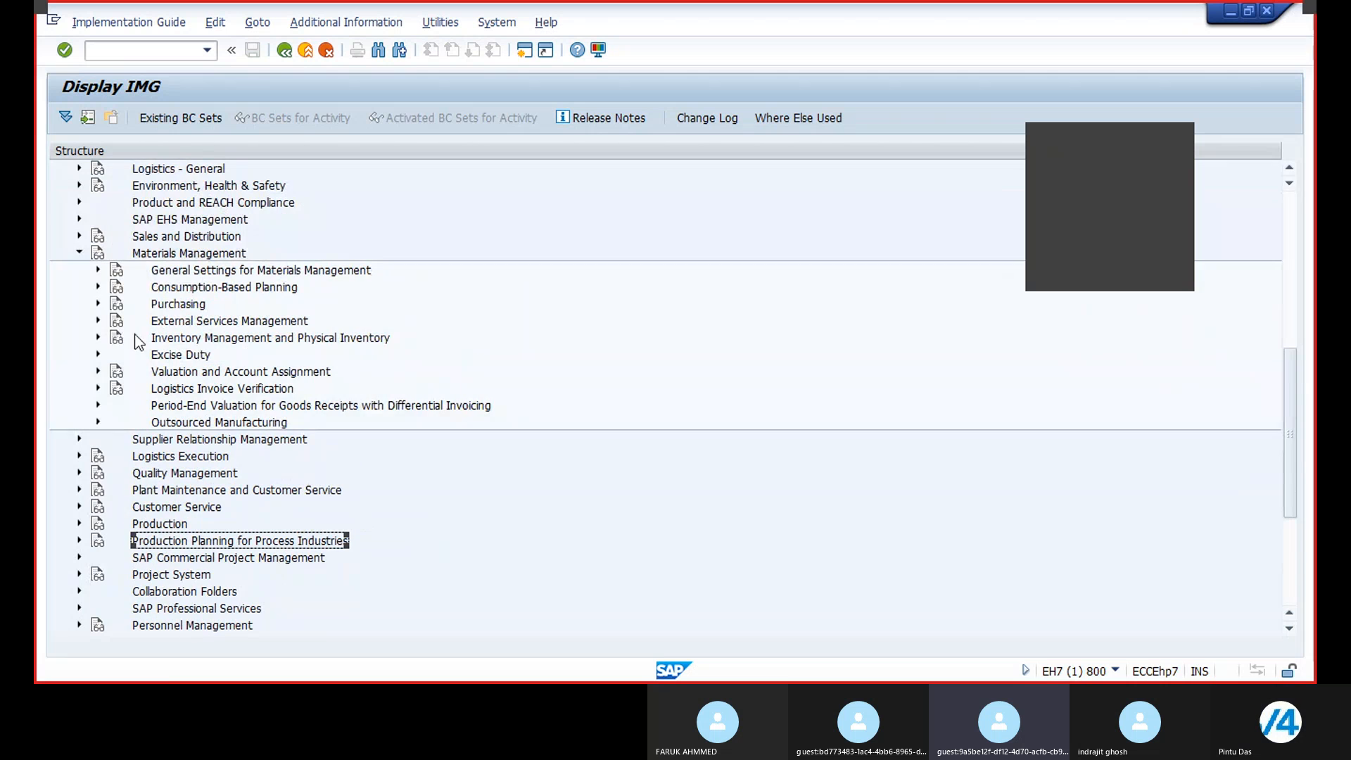
click(78, 253)
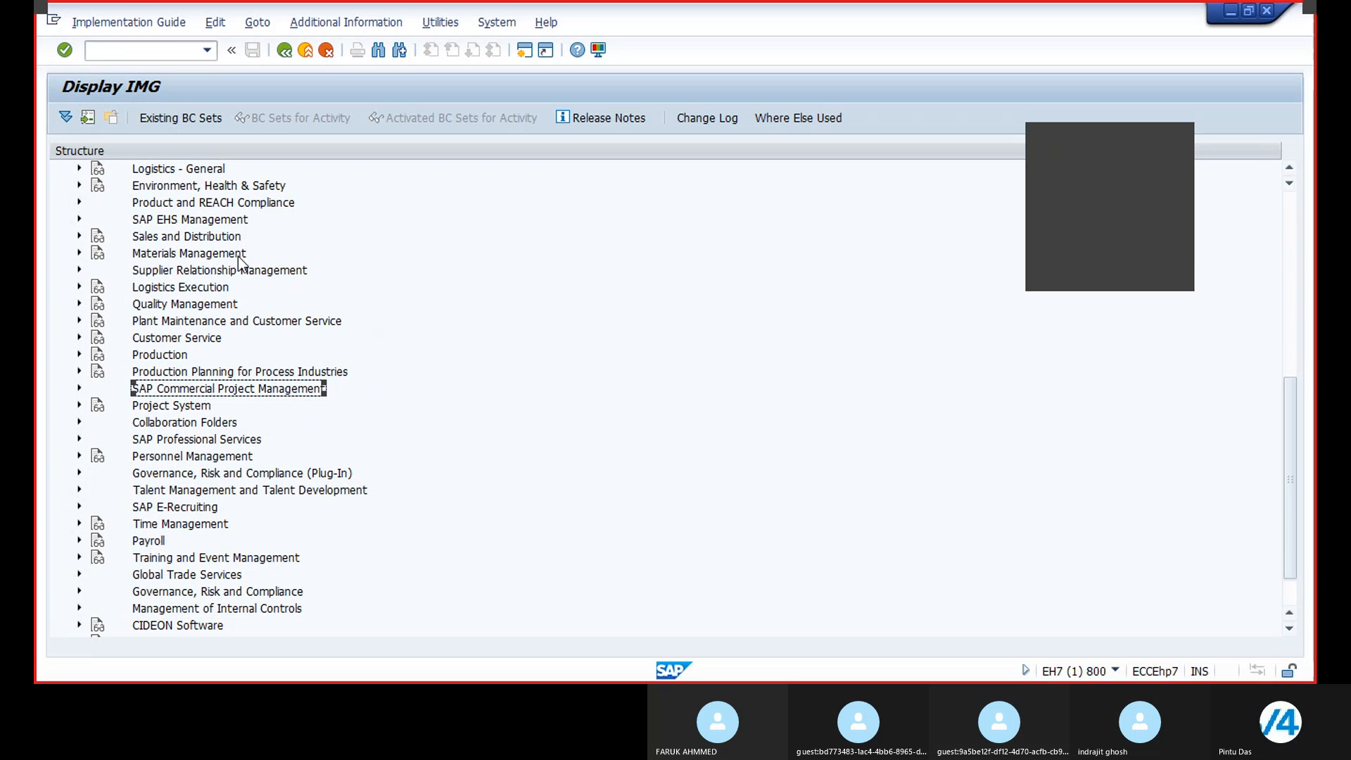
click(79, 253)
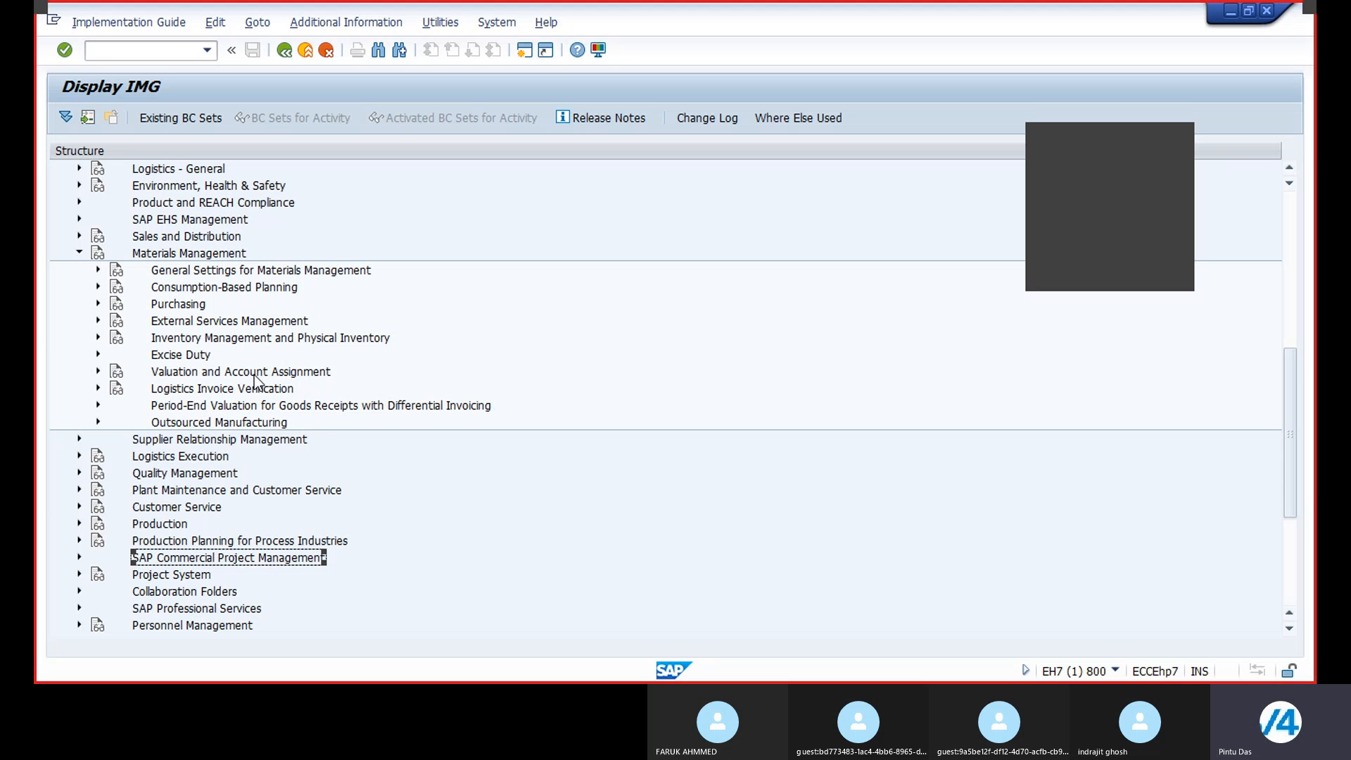
Step: Expand Valuation and Account Assignment and Account Determination, and try to start the Account Determination Wizard
click(99, 372)
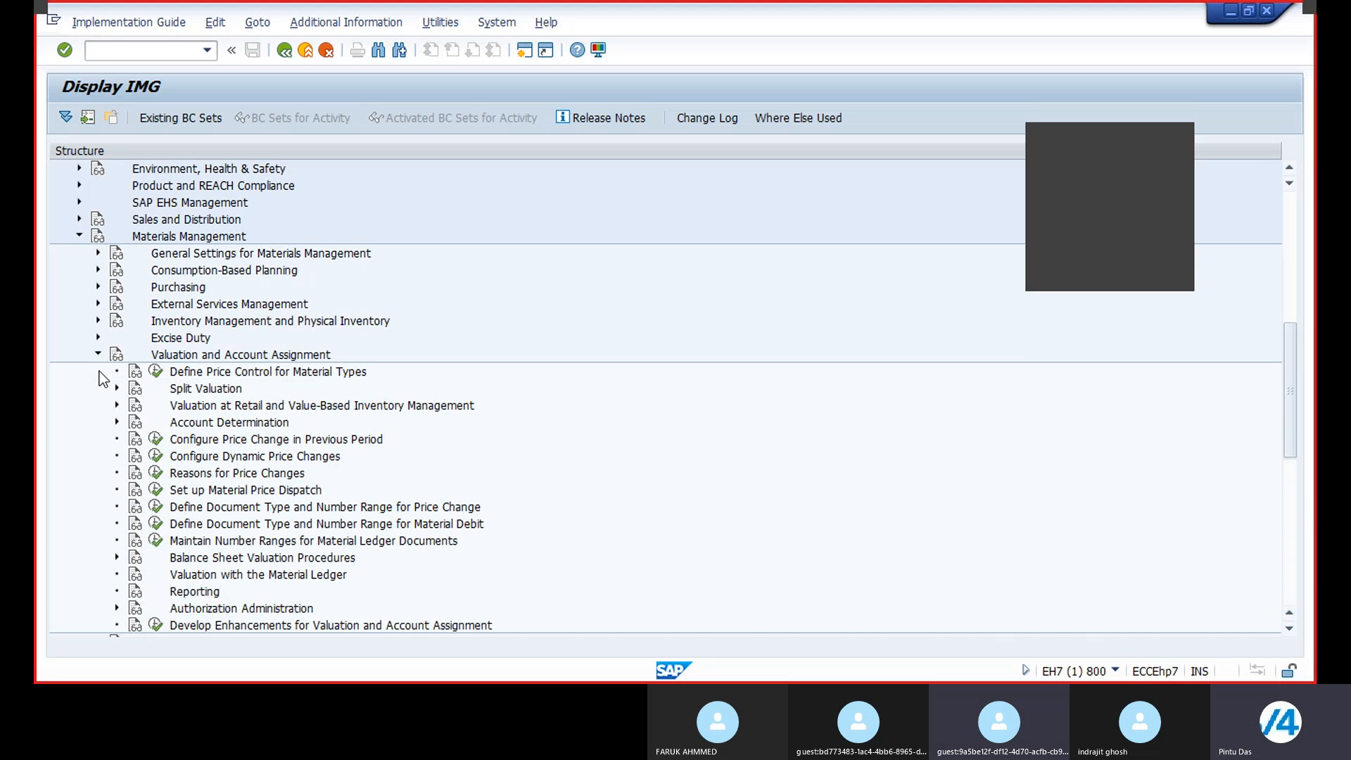
click(117, 422)
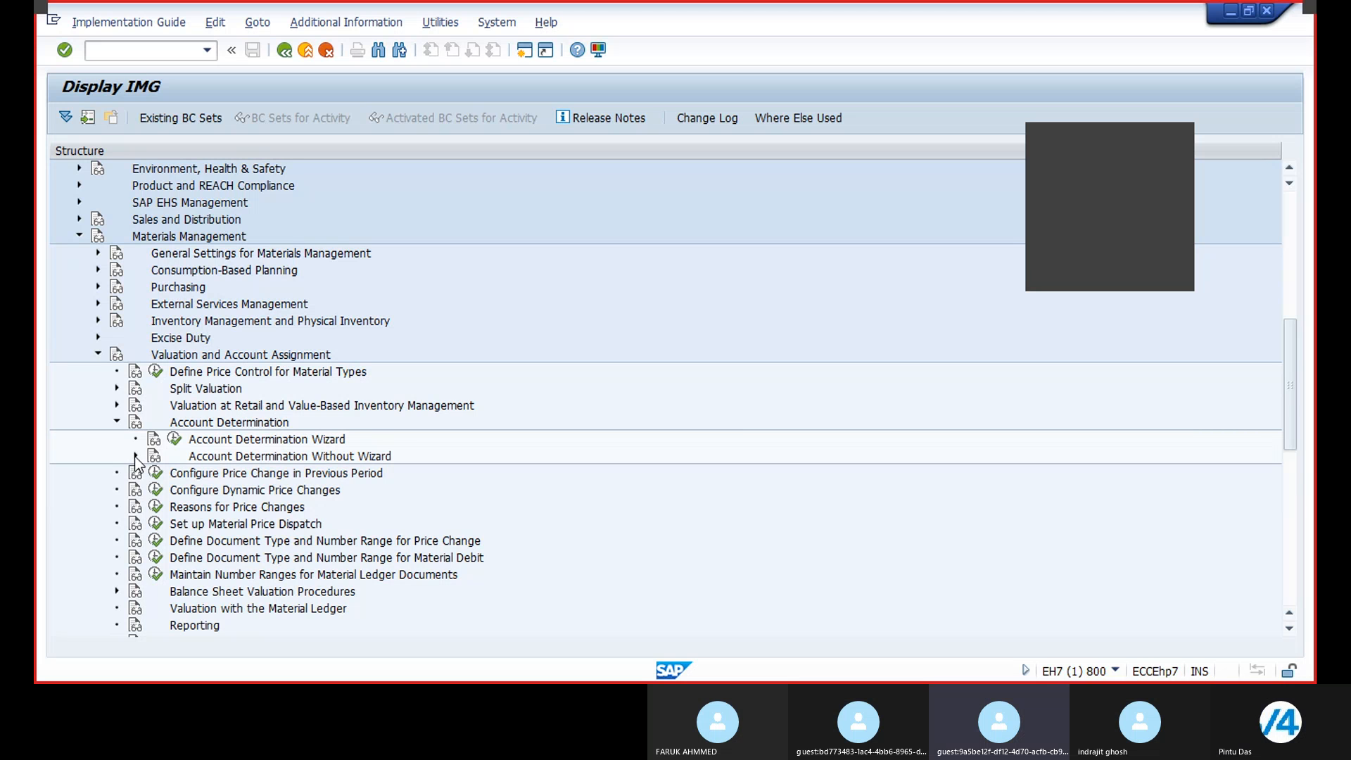
click(174, 439)
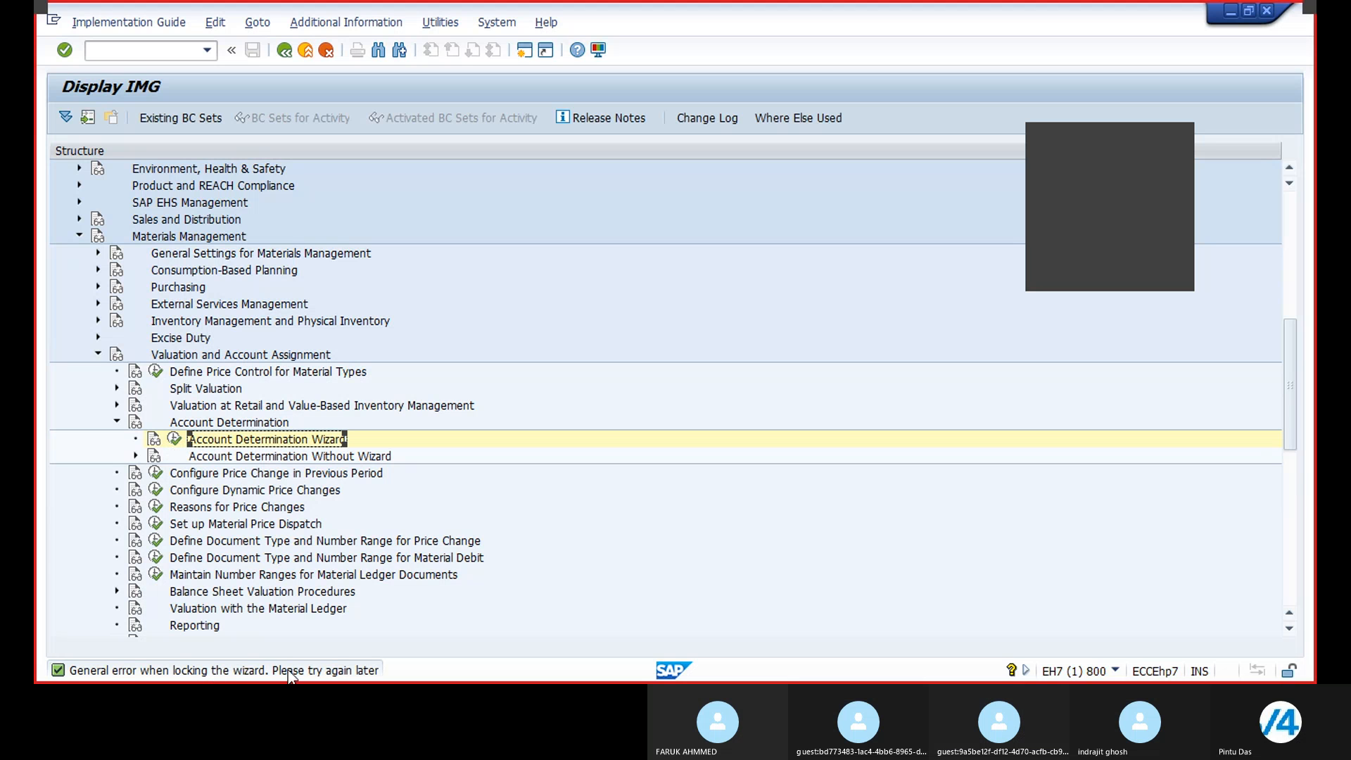
Step: Expand Account Determination Without Wizard and view its documentation
click(135, 455)
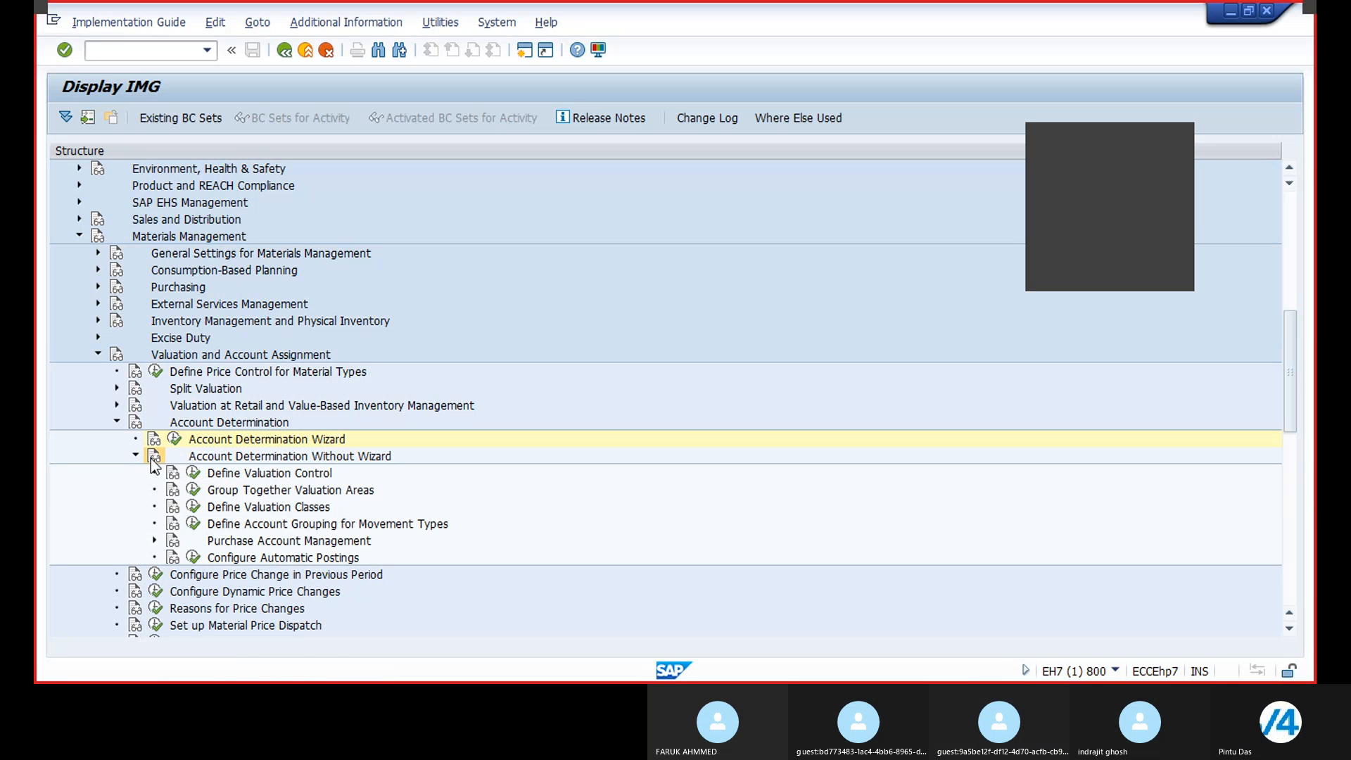
click(152, 459)
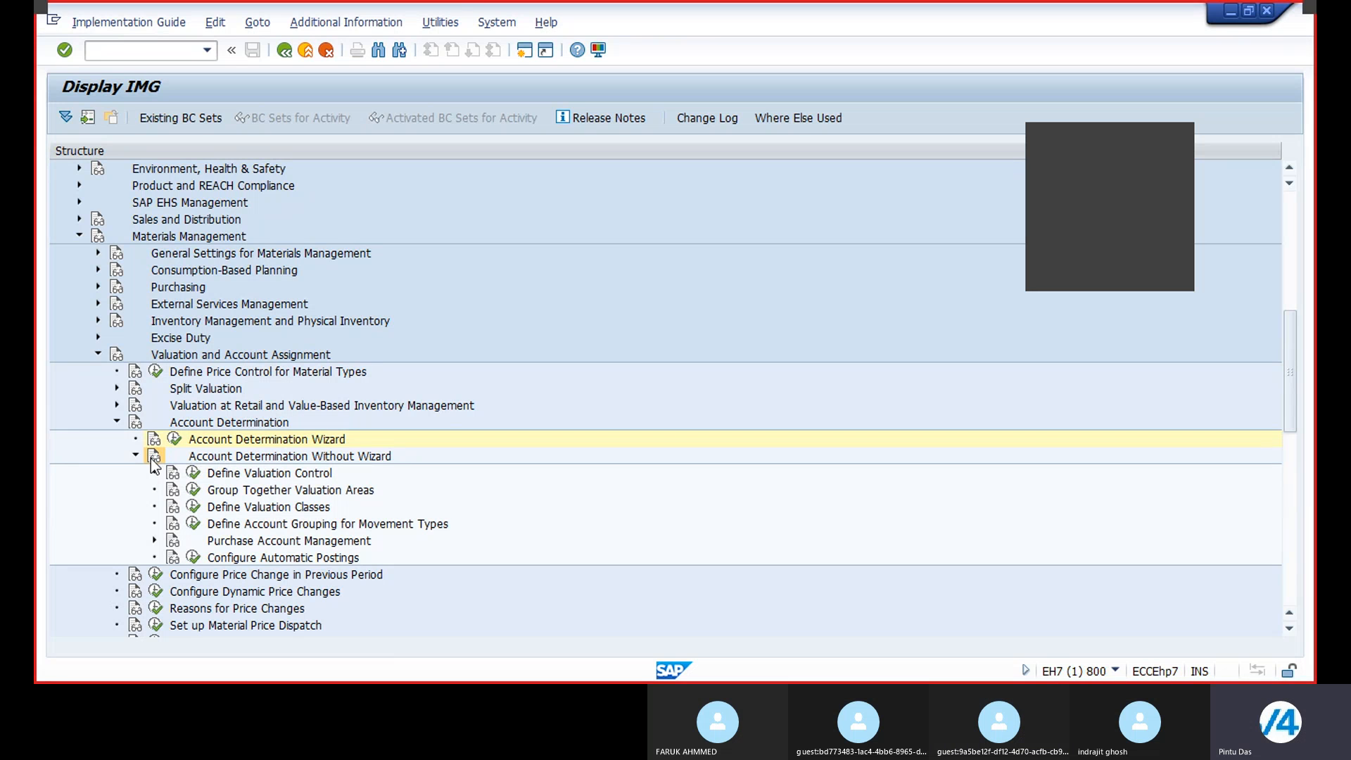
click(200, 457)
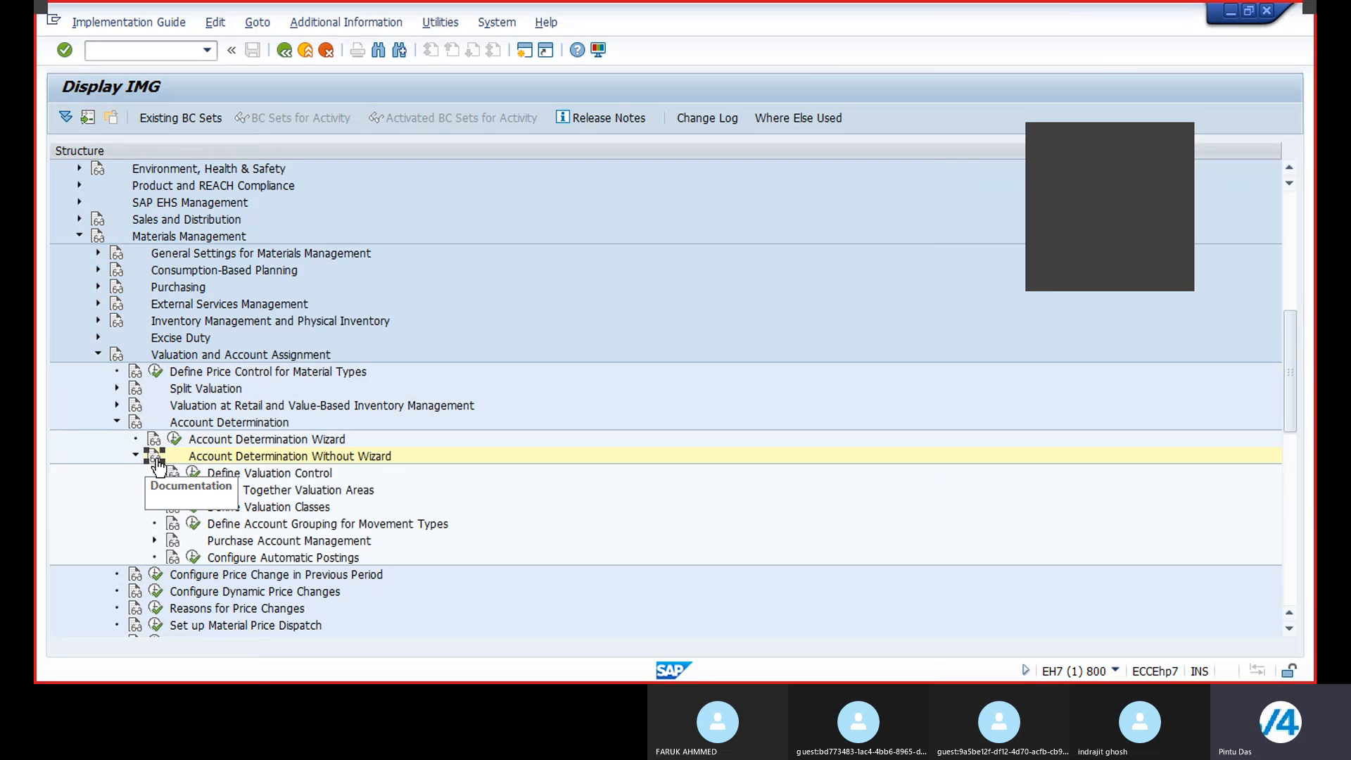
click(155, 459)
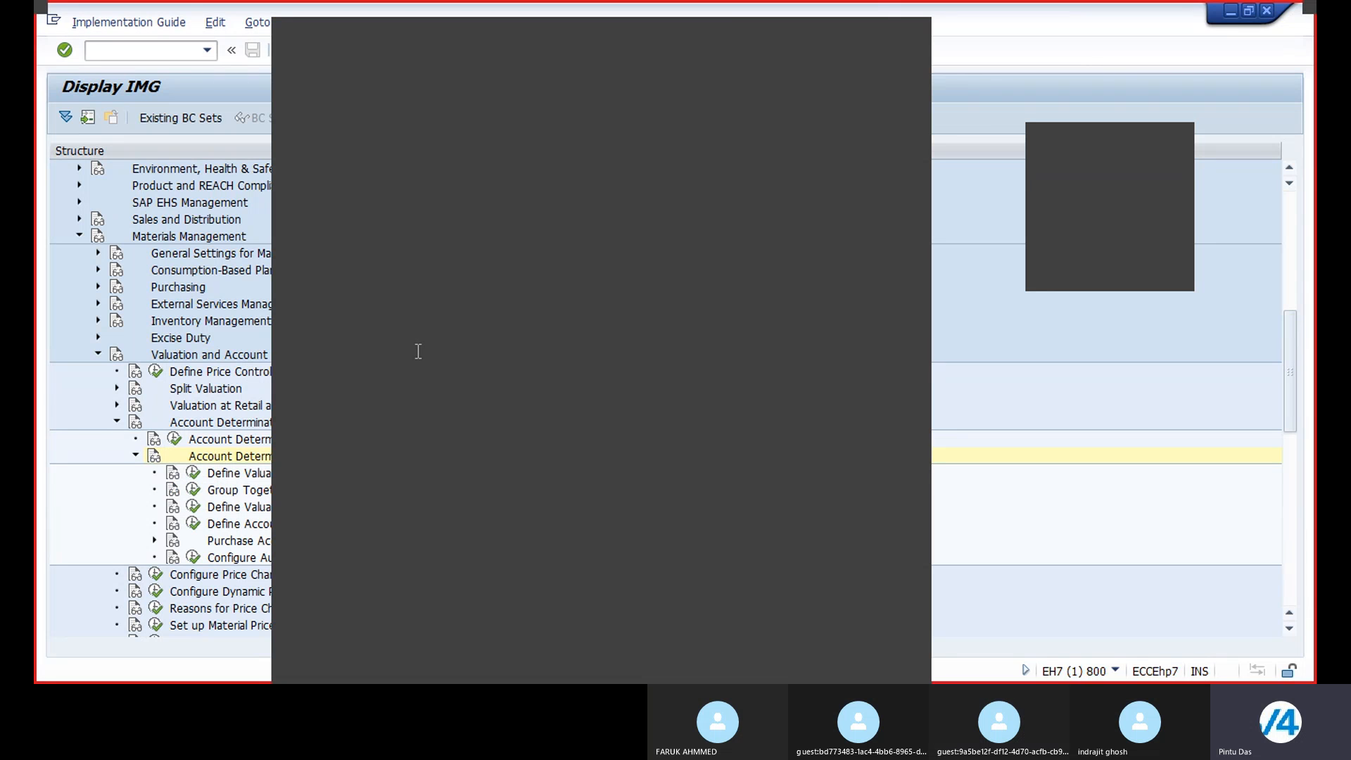
click(910, 33)
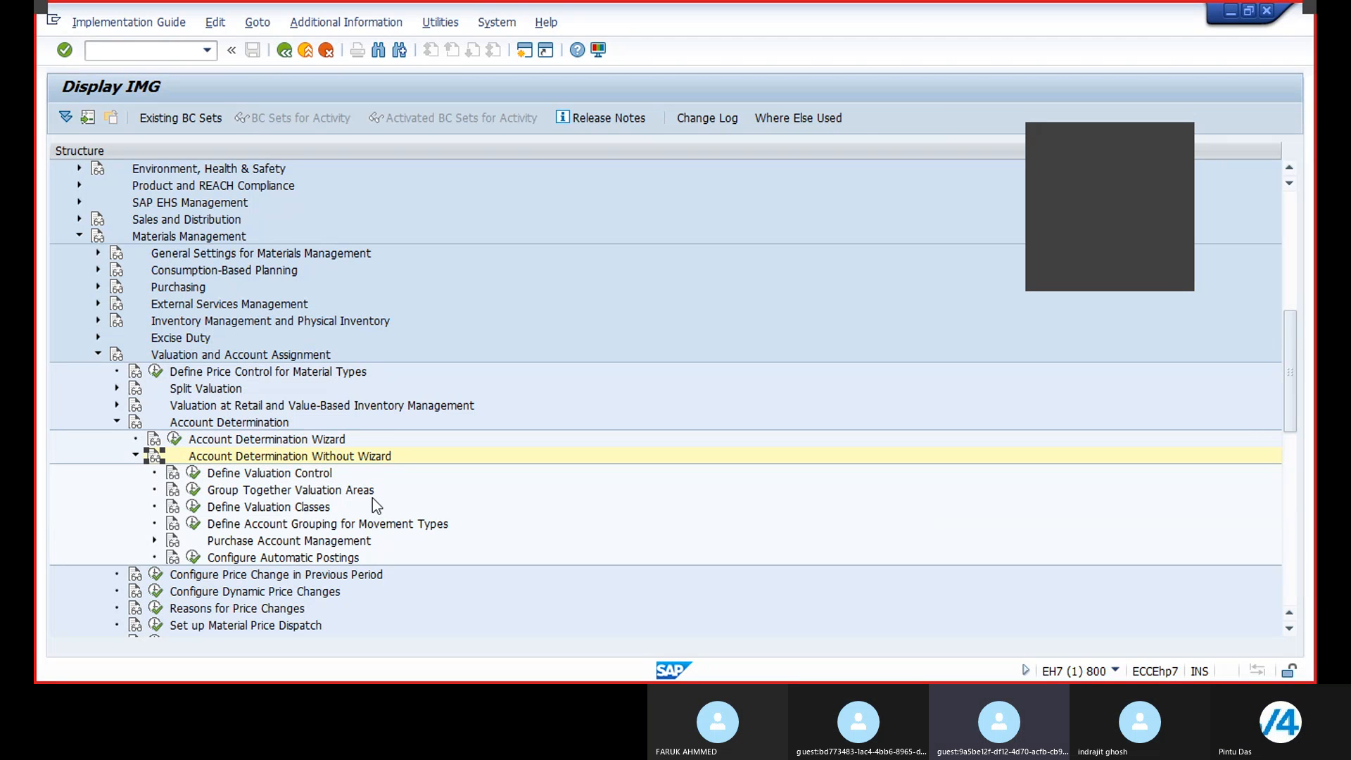
Step: Open the Group Together Valuation Areas activity
click(193, 490)
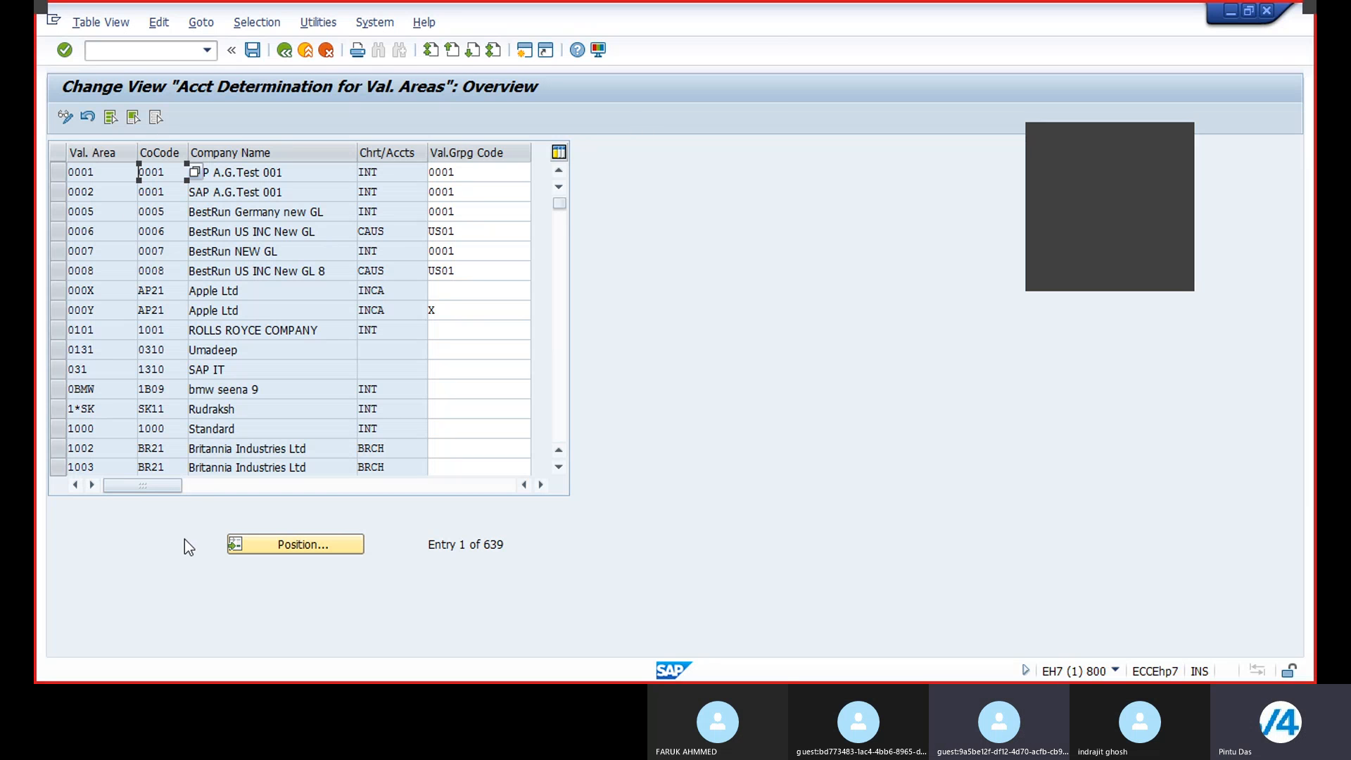
Step: Set the valuation grouping code to X for BR21 valuation areas 1002, 1003 and 1004, and save under the customizing request
click(298, 548)
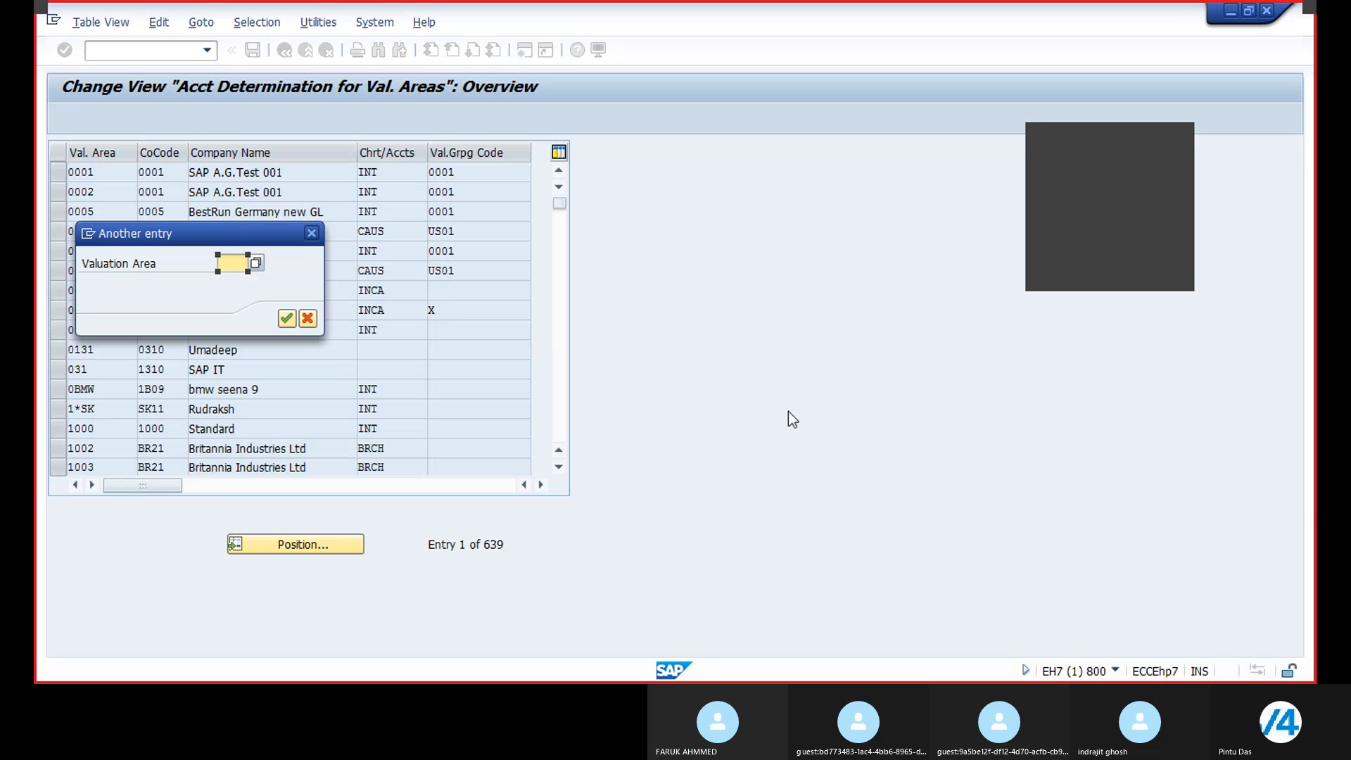
text(1002)
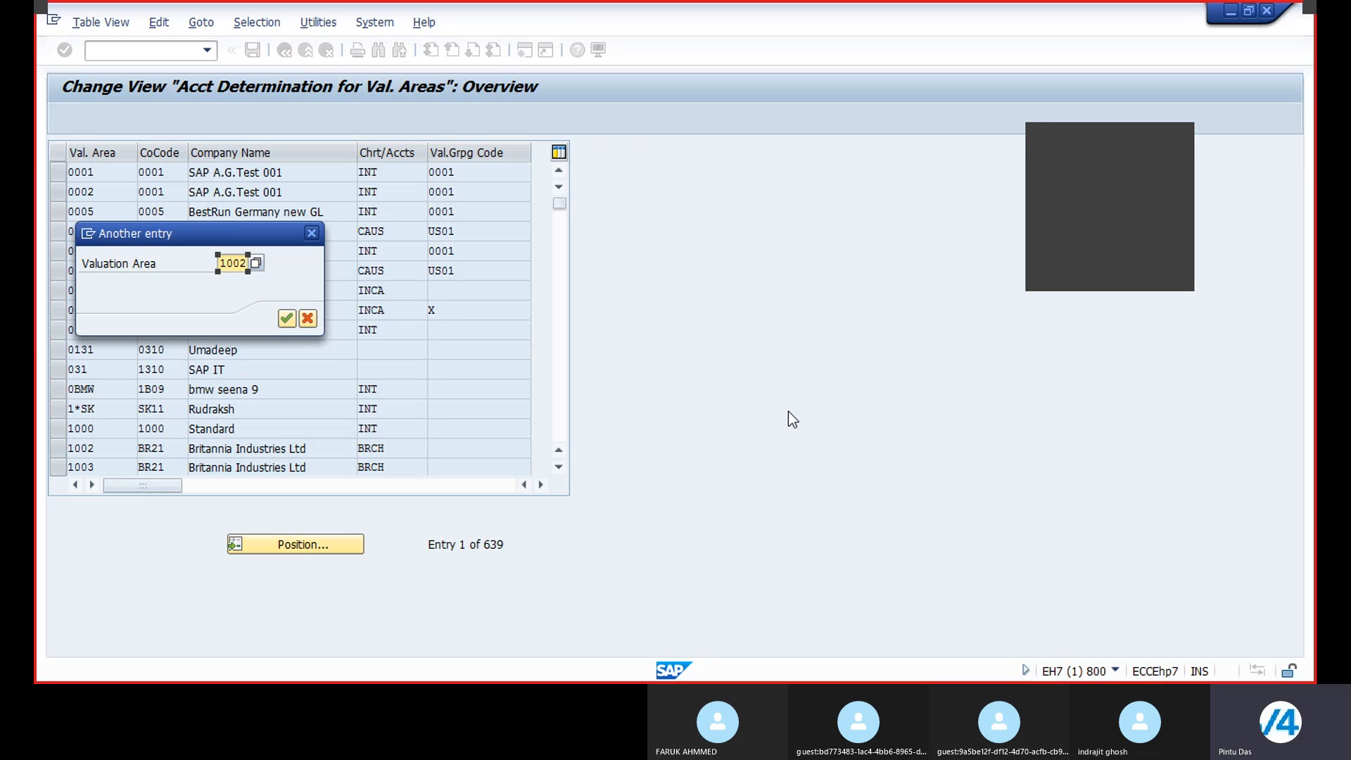
click(285, 320)
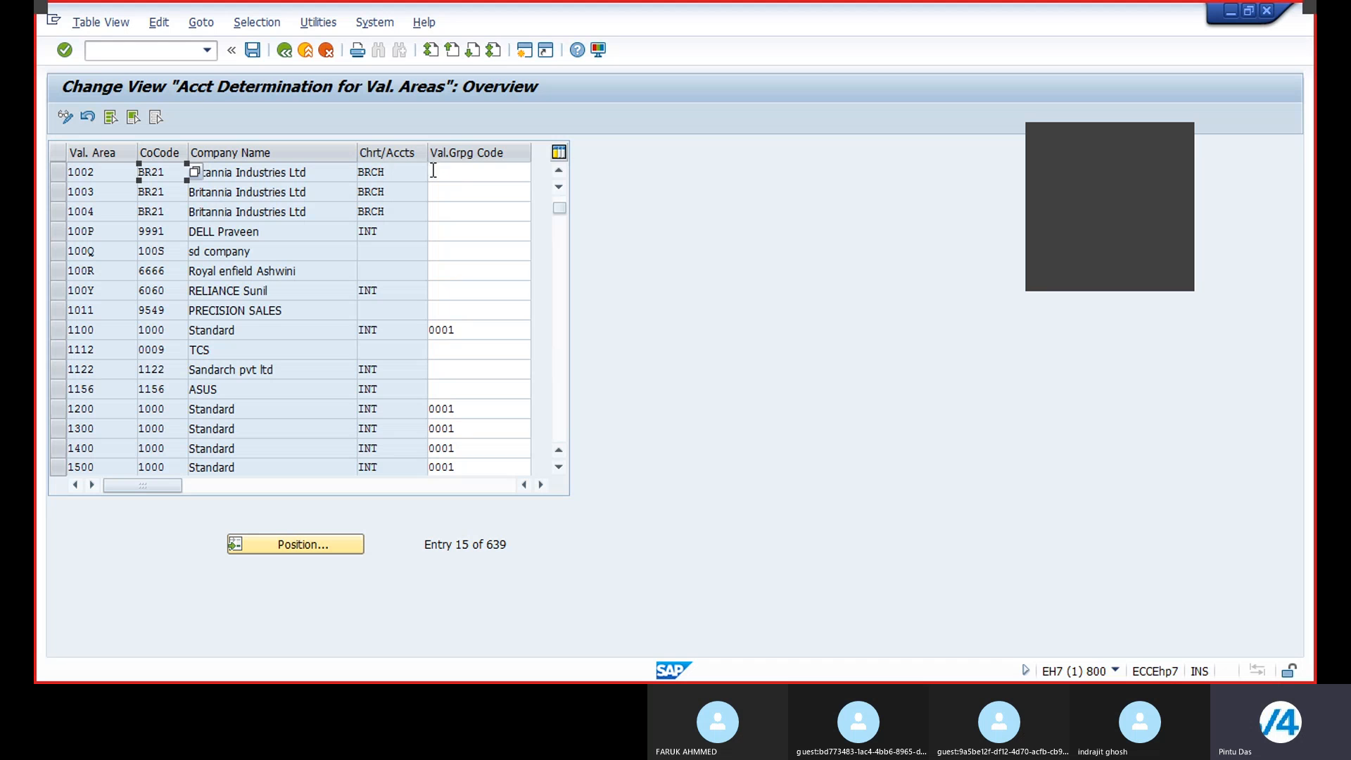
click(470, 172)
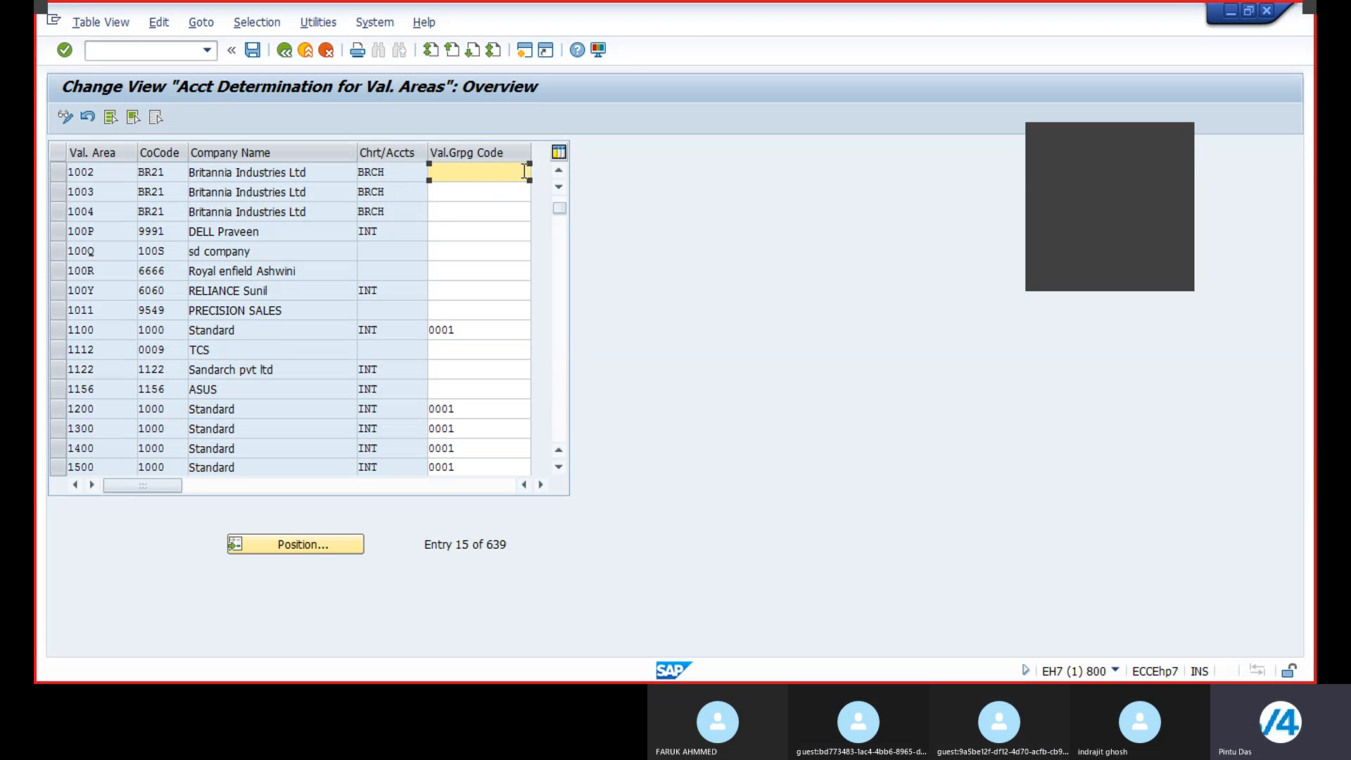
click(538, 486)
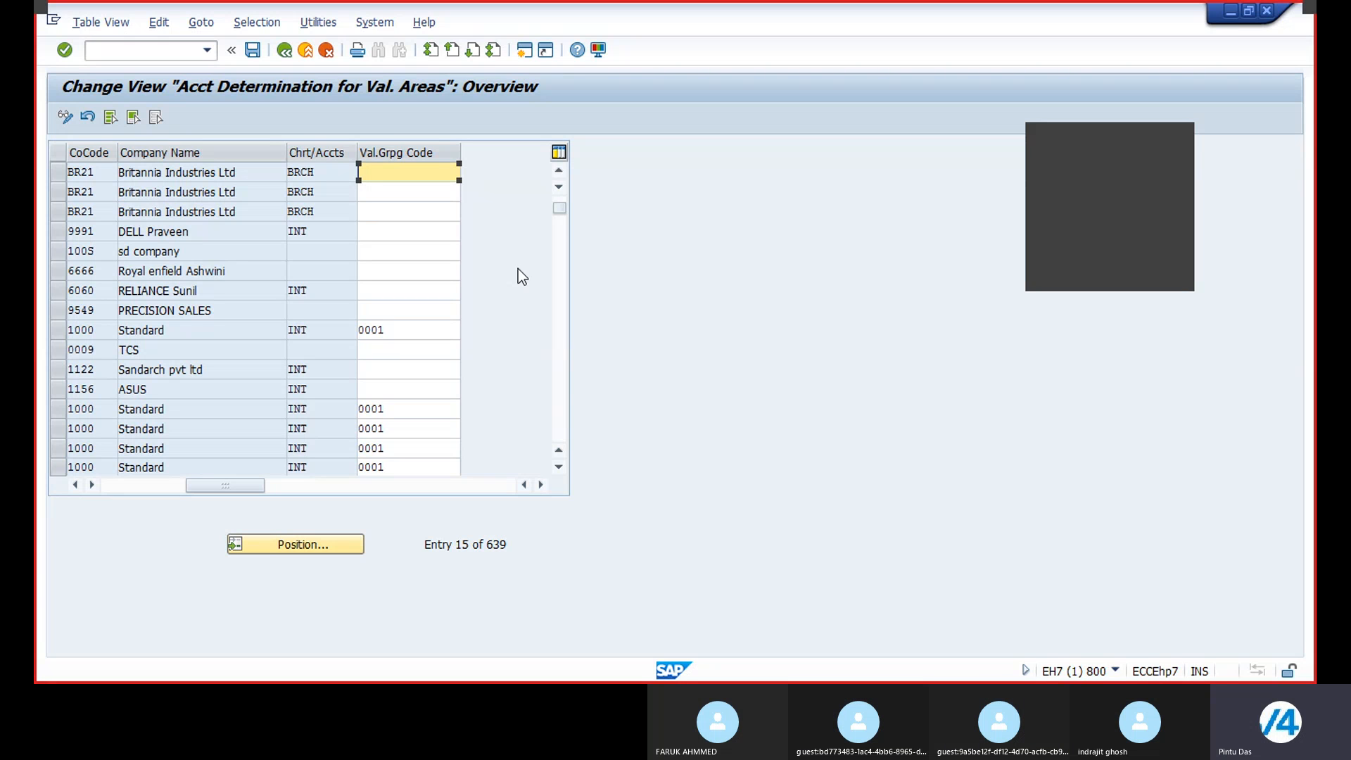
text(X)
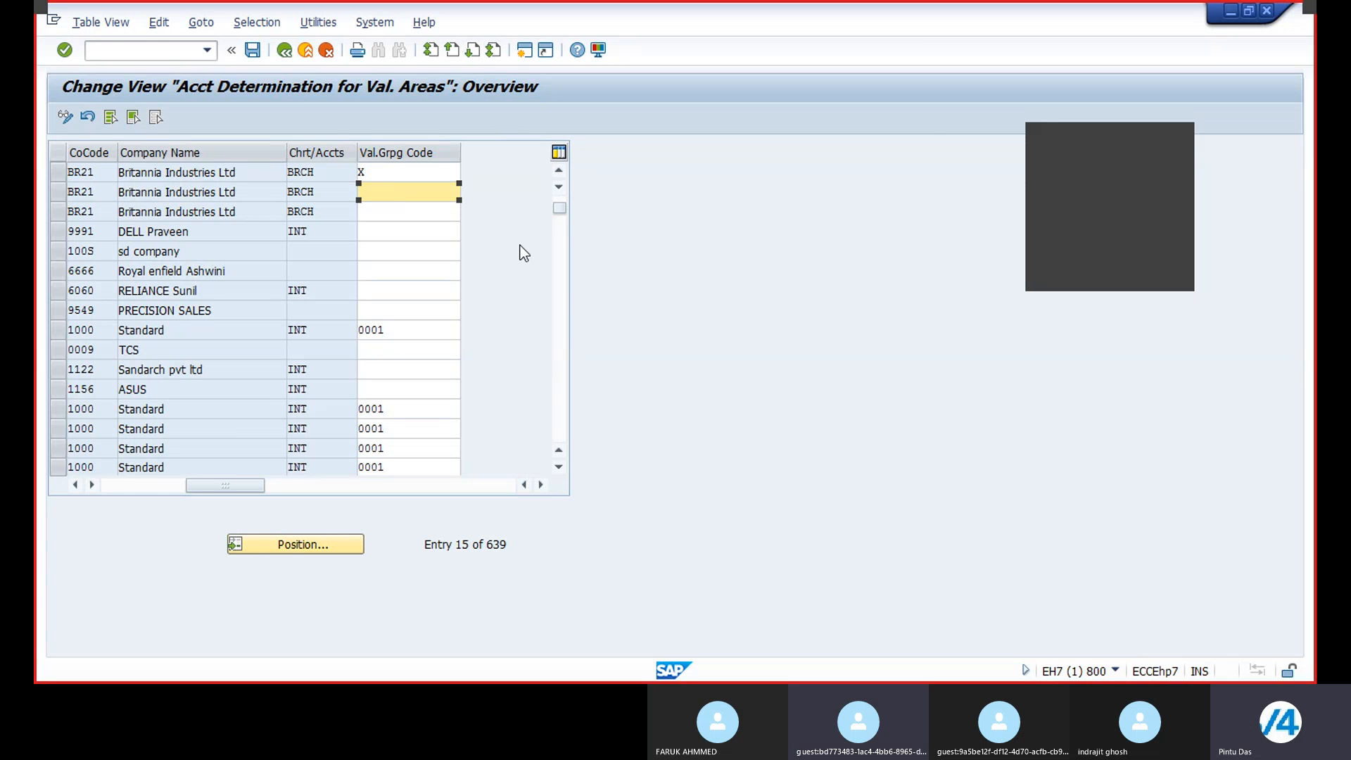
text(X)
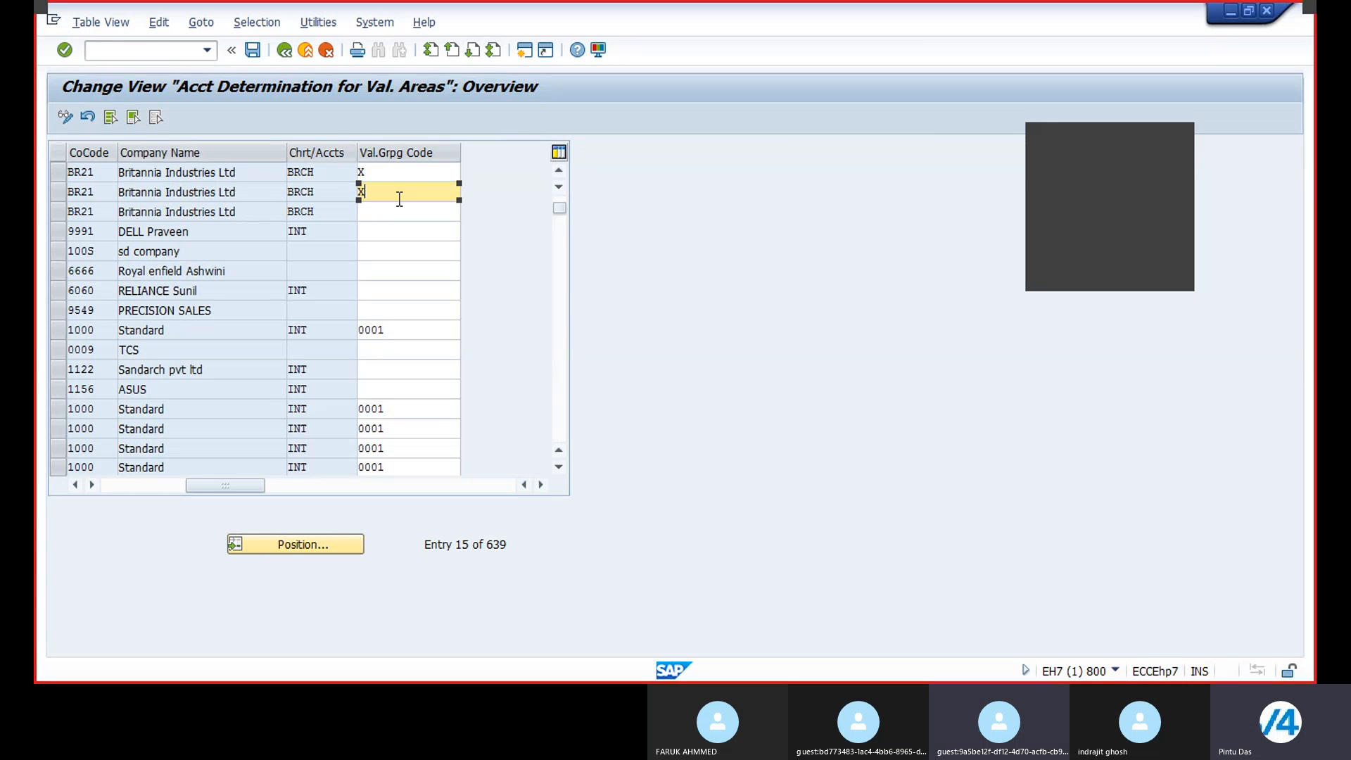
key(Down)
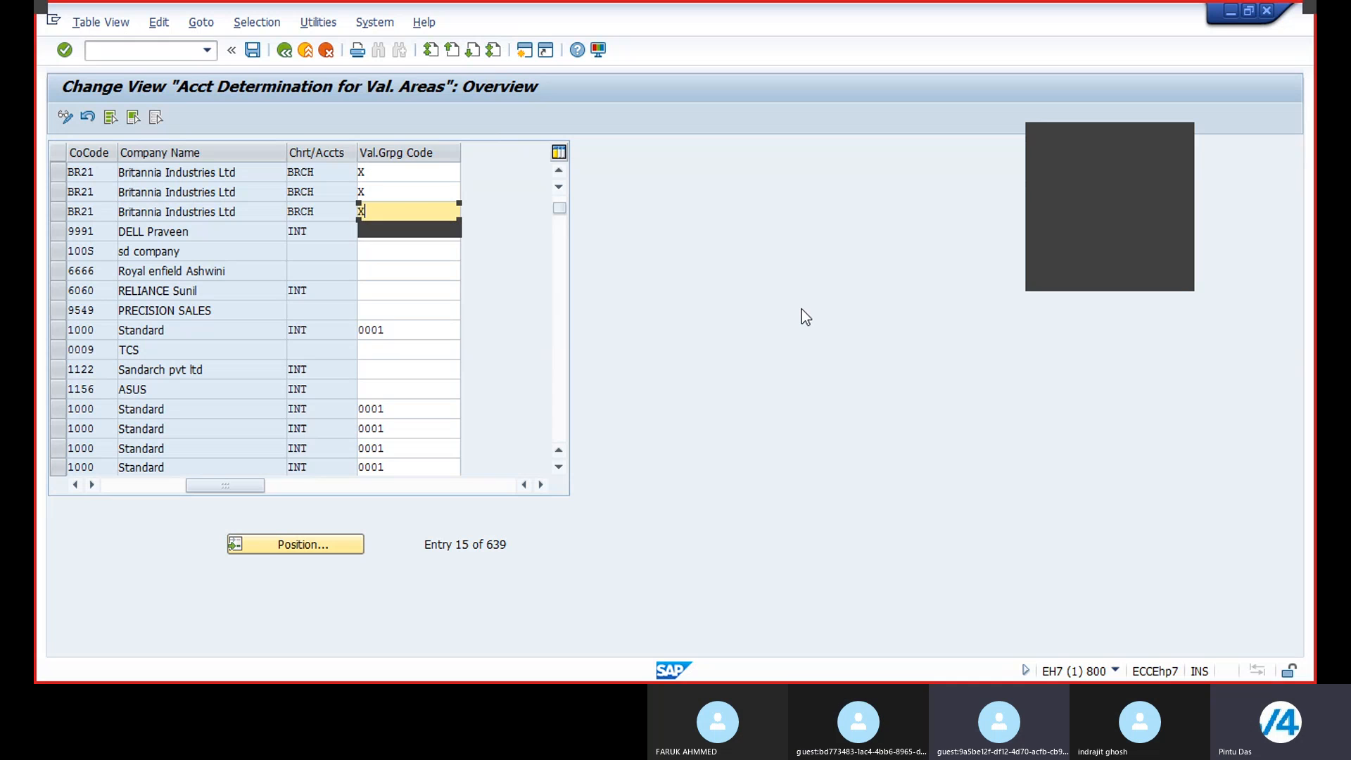
text(X)
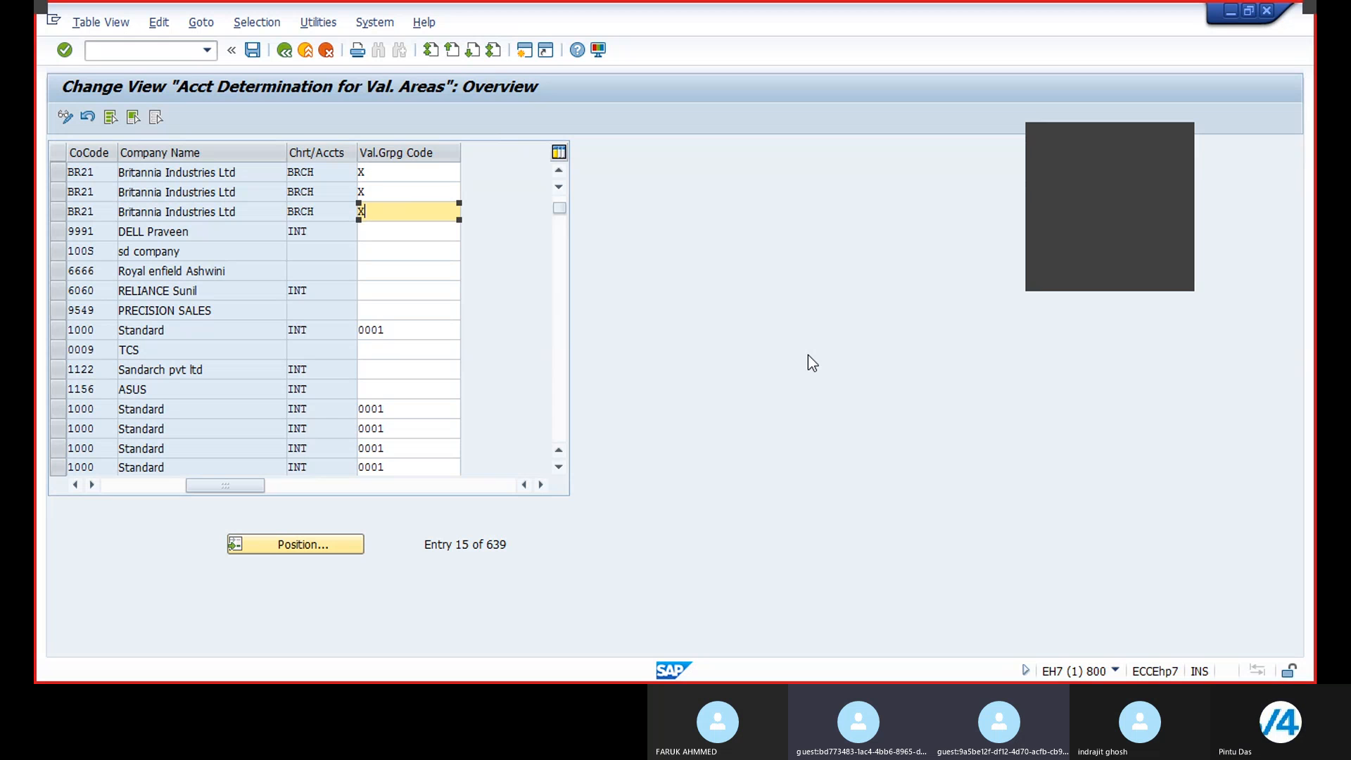
click(253, 50)
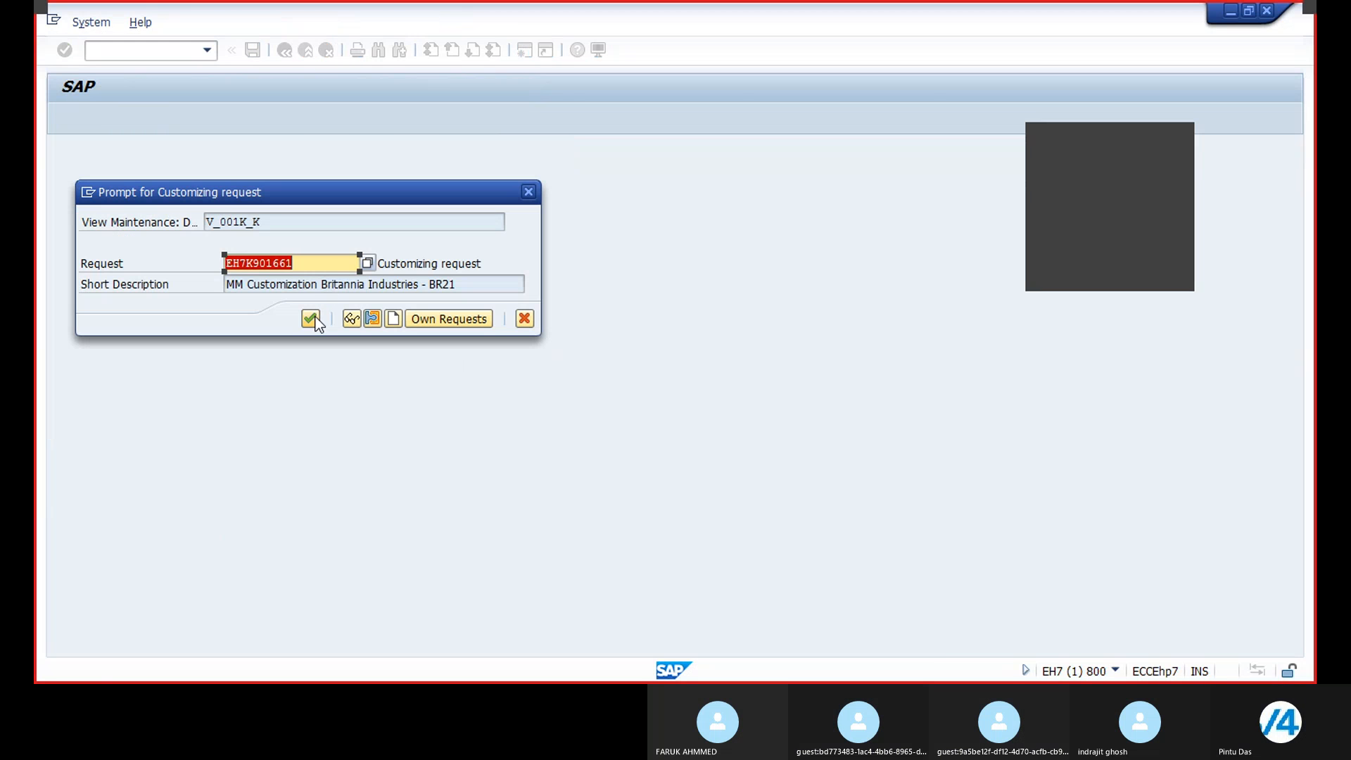
click(313, 318)
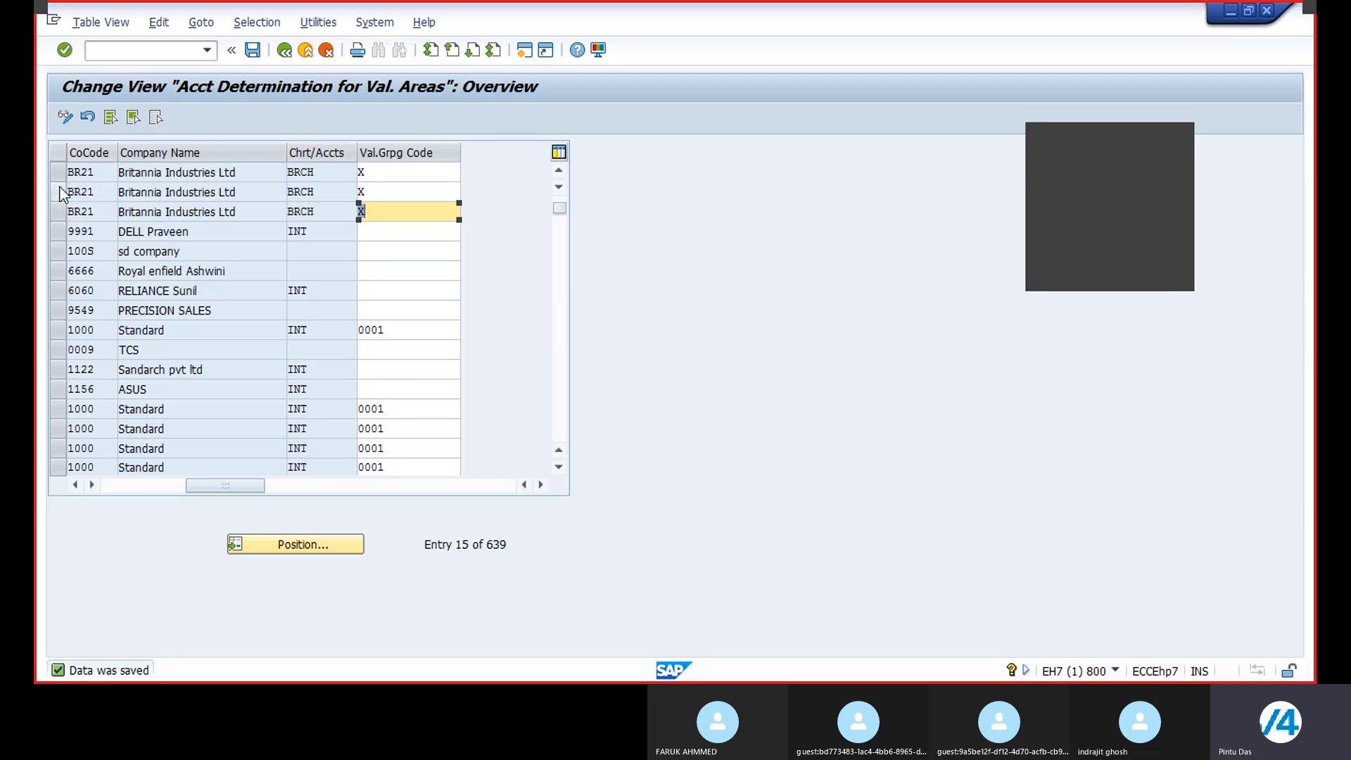
Step: Check the valuation grouping code entries of the three BR21 valuation areas
click(412, 174)
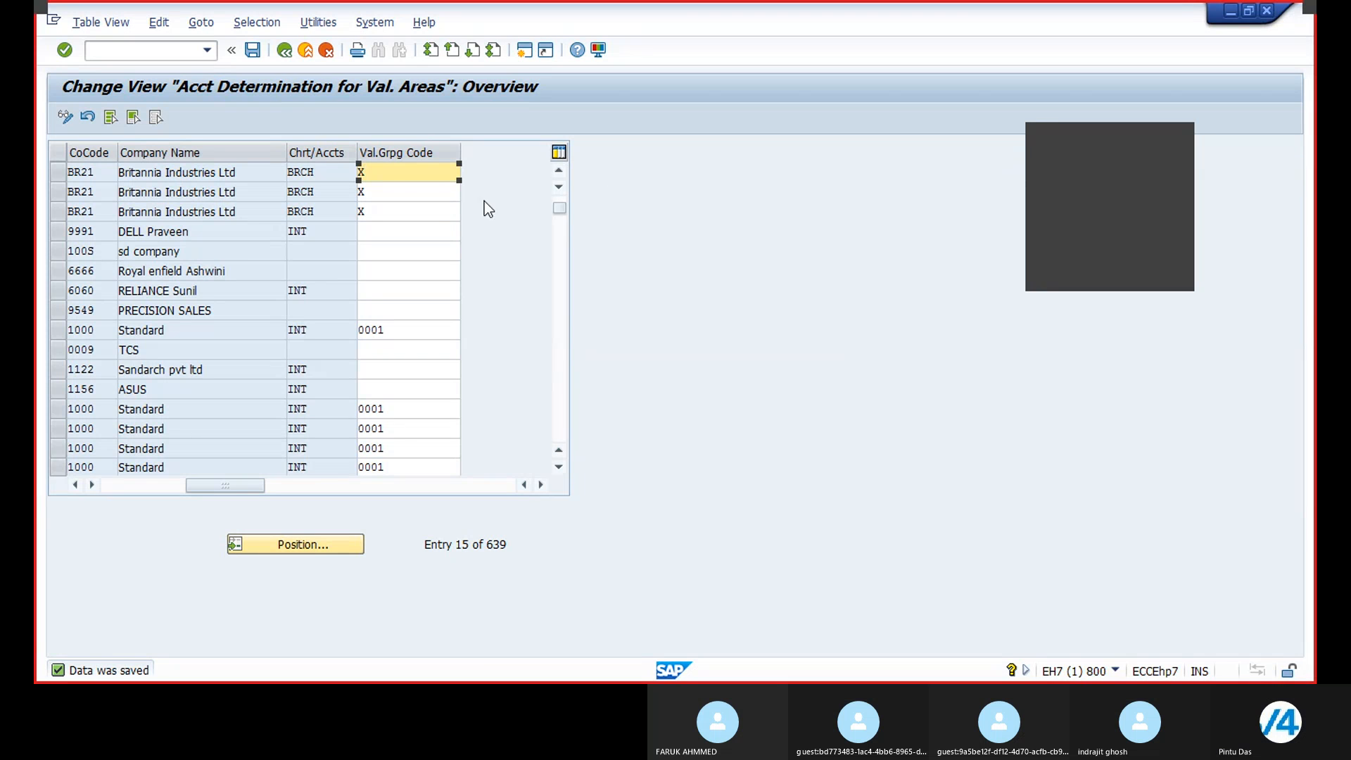
key(Down)
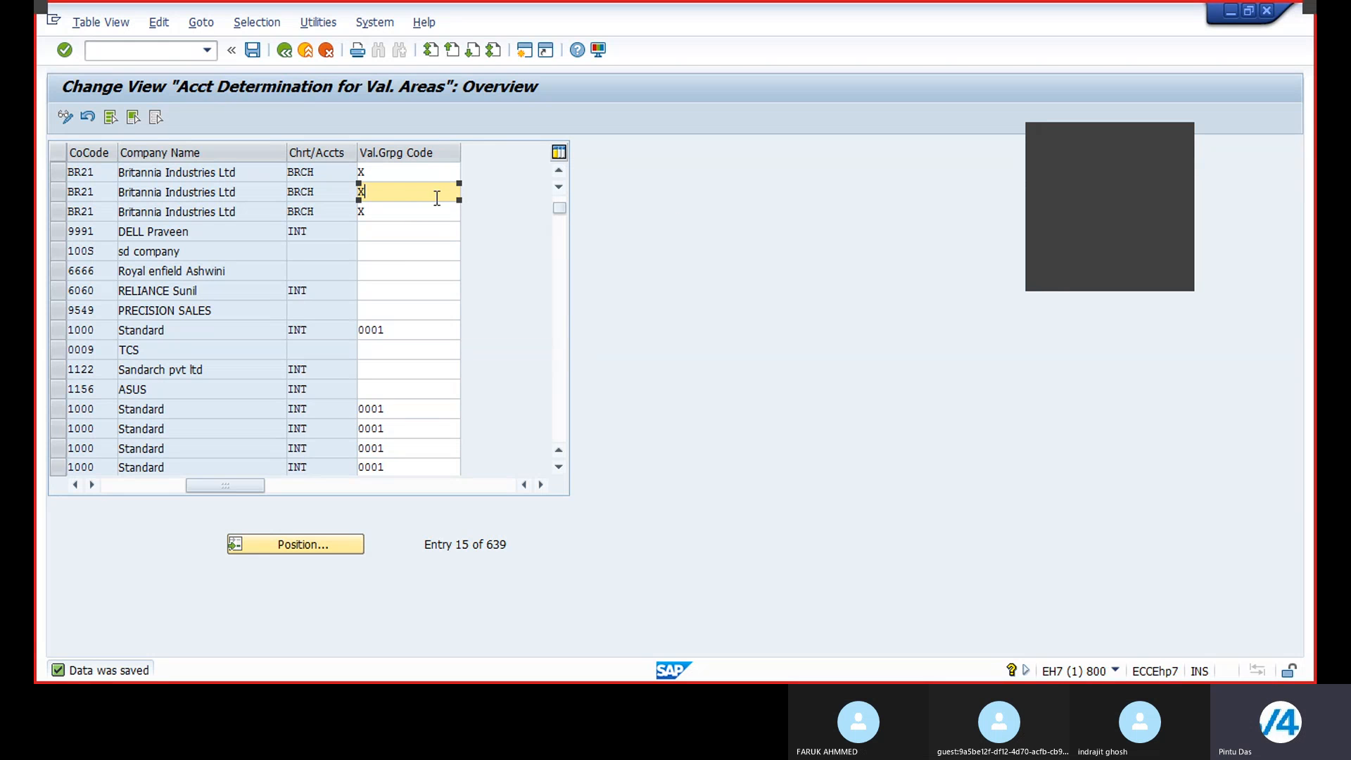
key(Down)
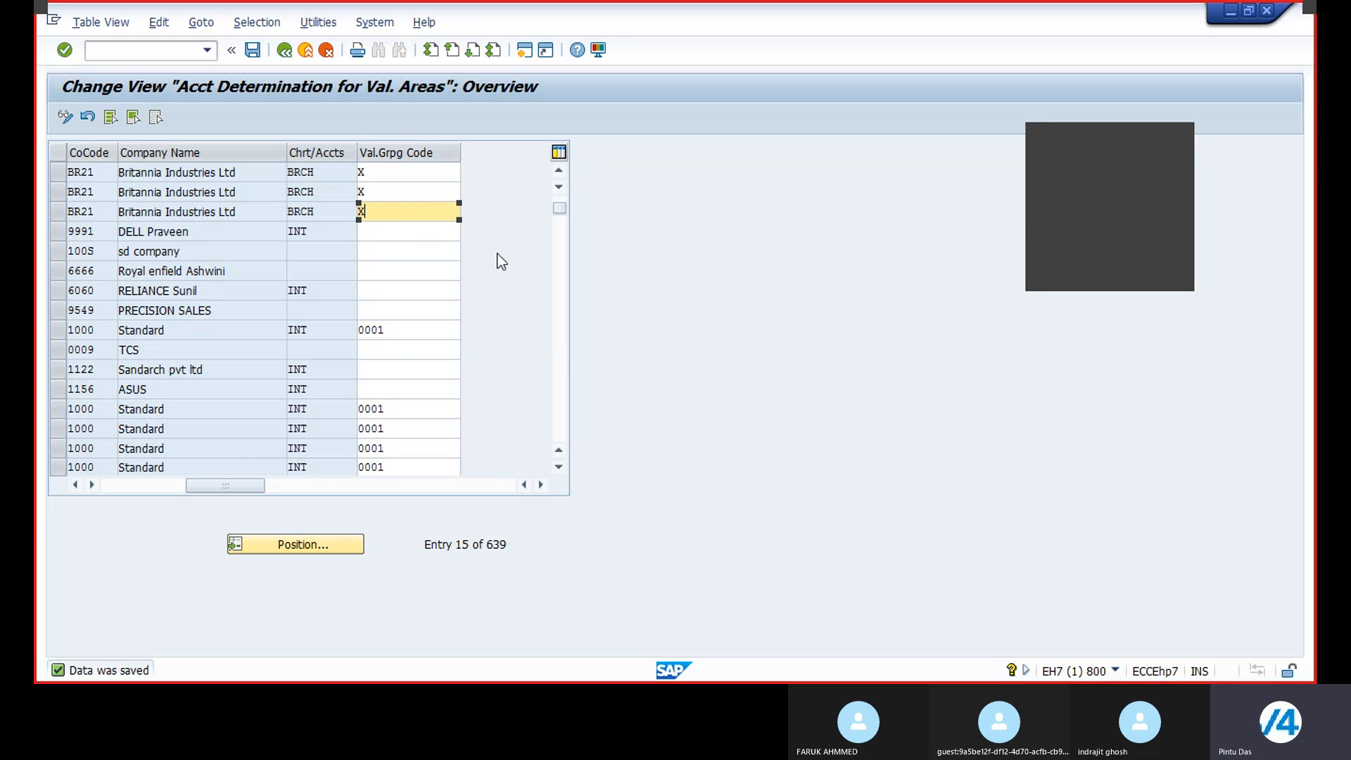
click(394, 189)
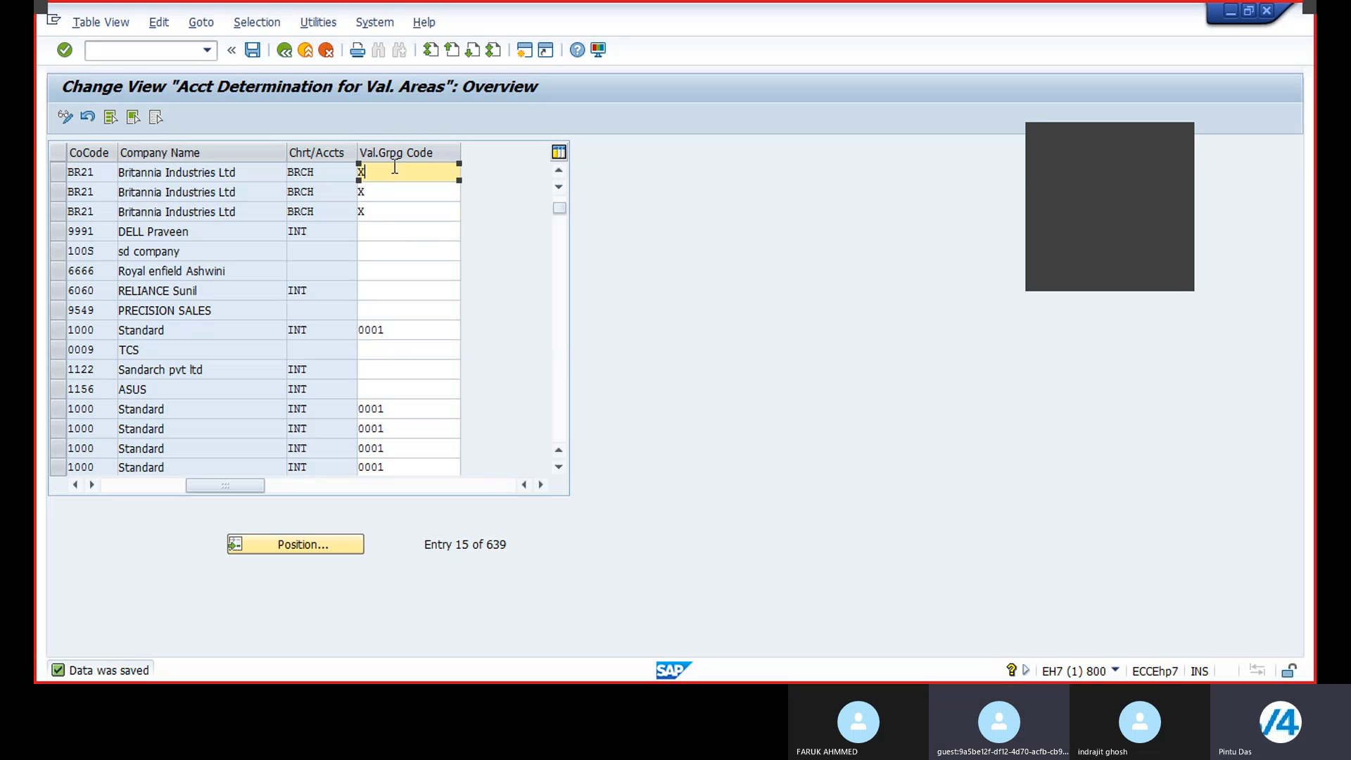
click(395, 211)
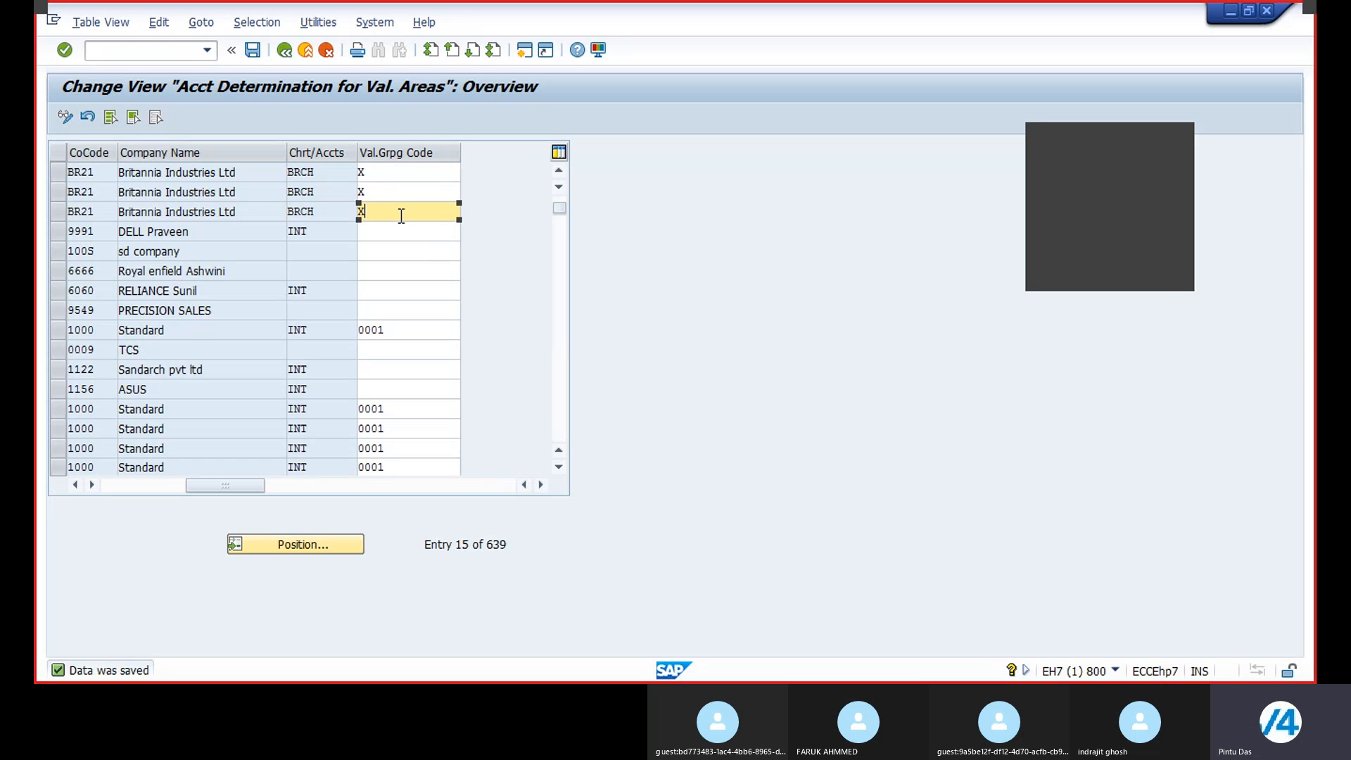
click(252, 49)
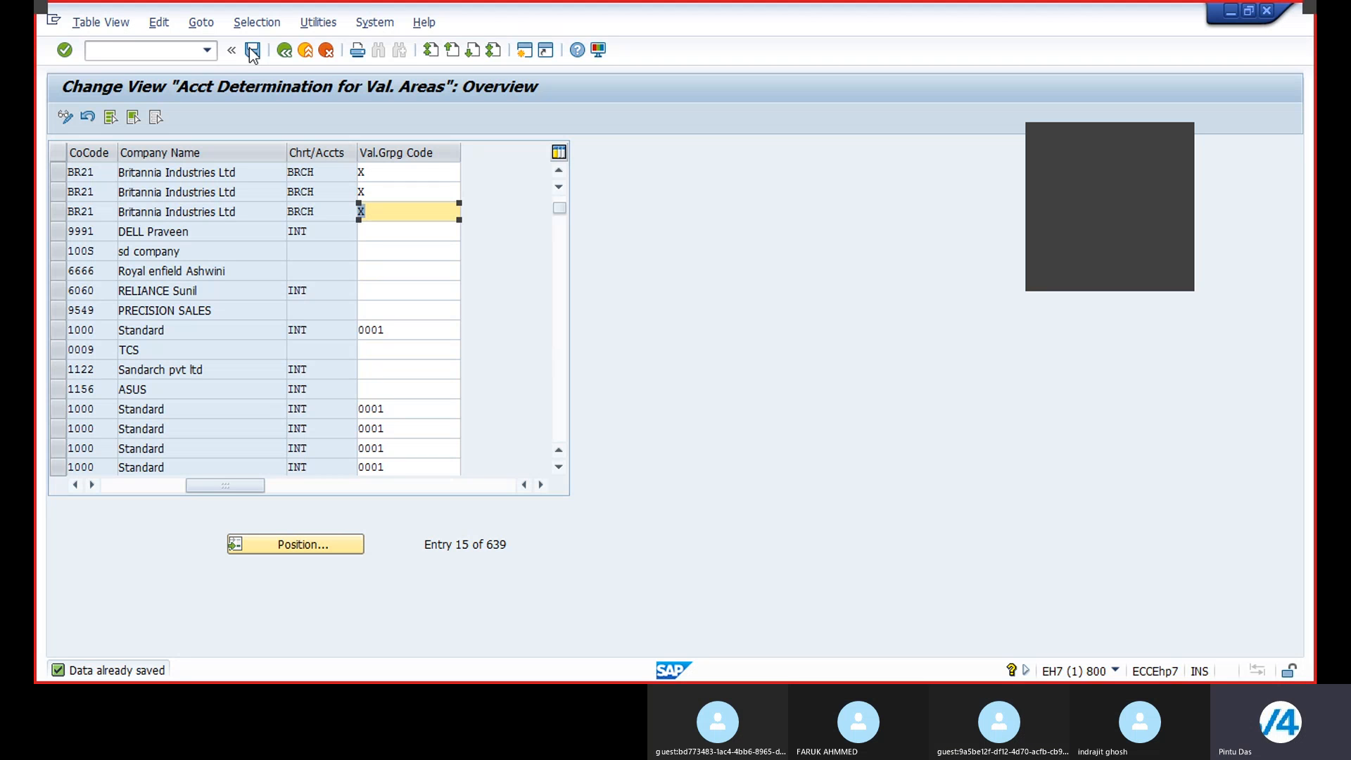
click(255, 51)
Step: Enter transaction OMWD in the command field
click(131, 49)
text(OMWD)
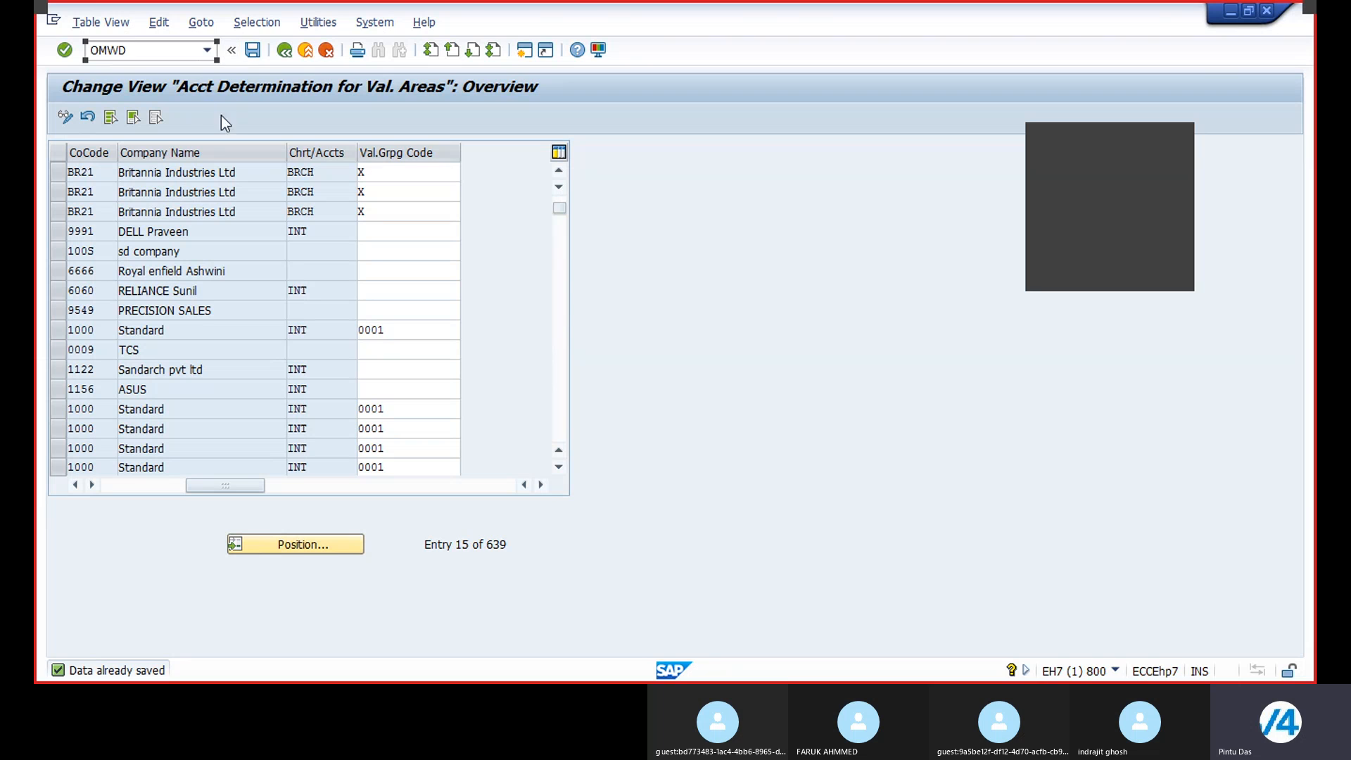
Step: Save the account determination for valuation areas view and return to the implementation guide
click(253, 51)
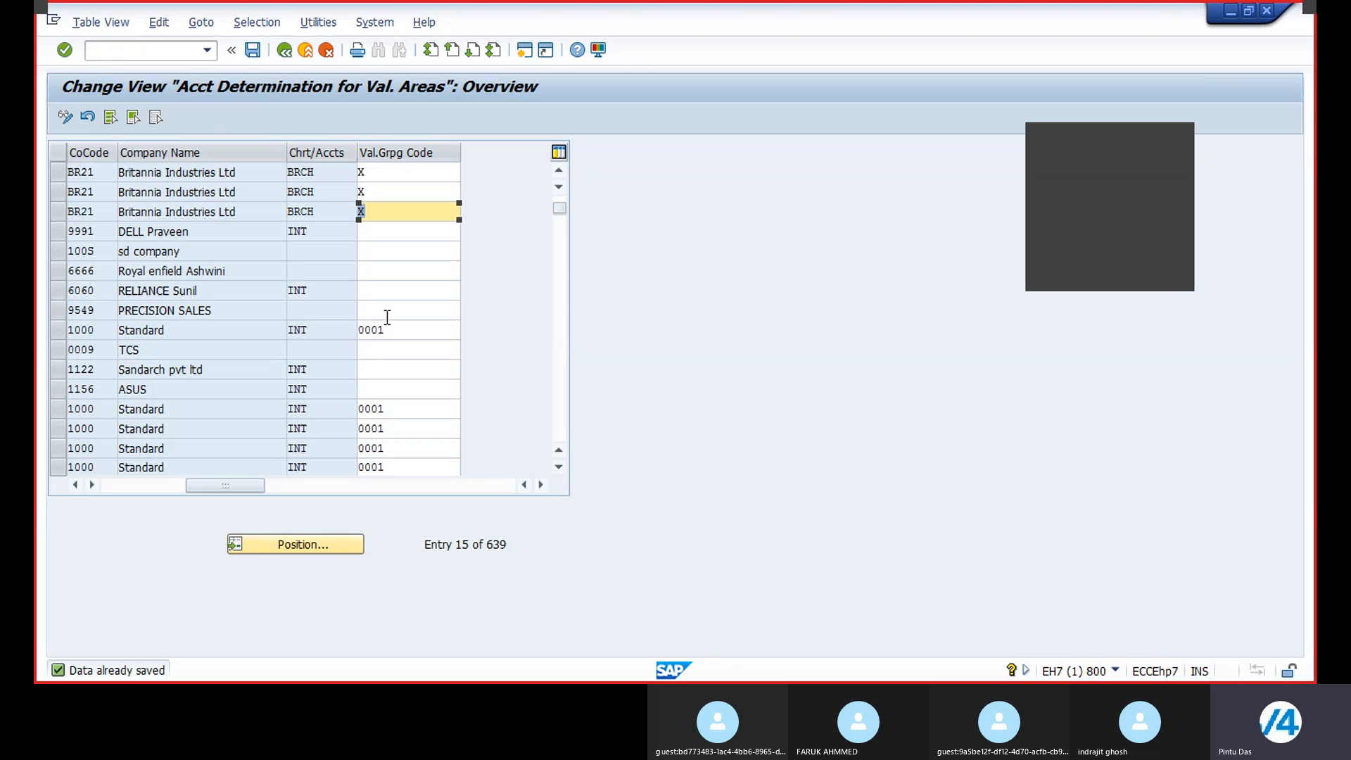
click(282, 50)
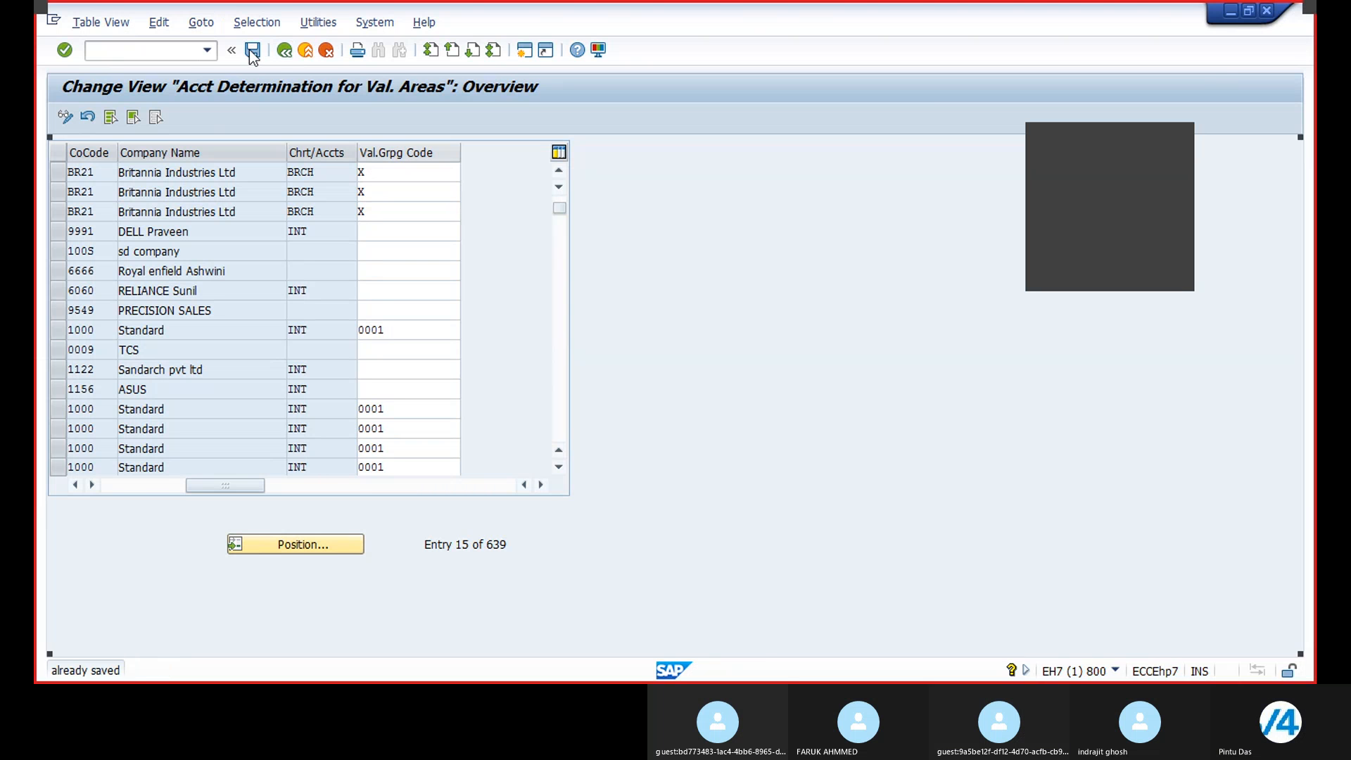
click(285, 50)
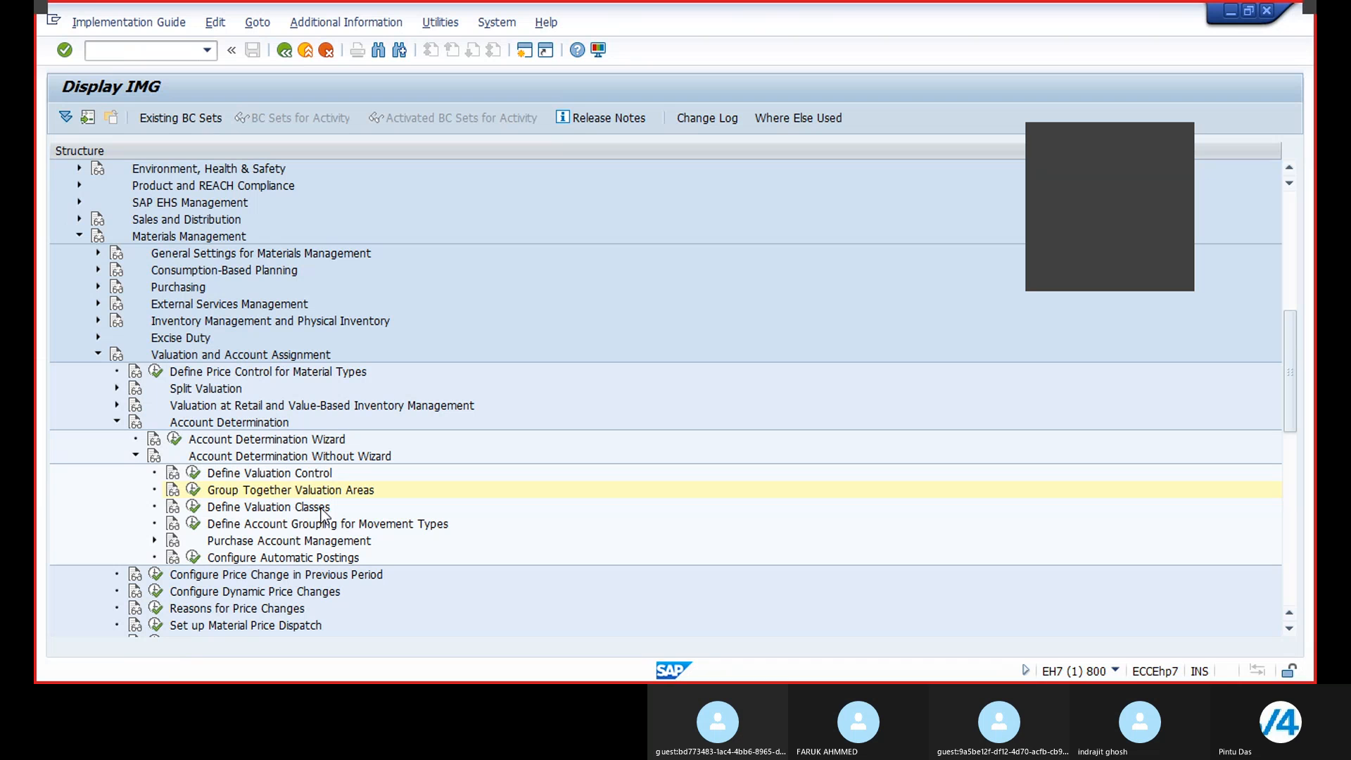
Step: Open the Valuation Class maintenance under Define Valuation Classes and copy valuation class 3000 as new class BRL1
click(192, 508)
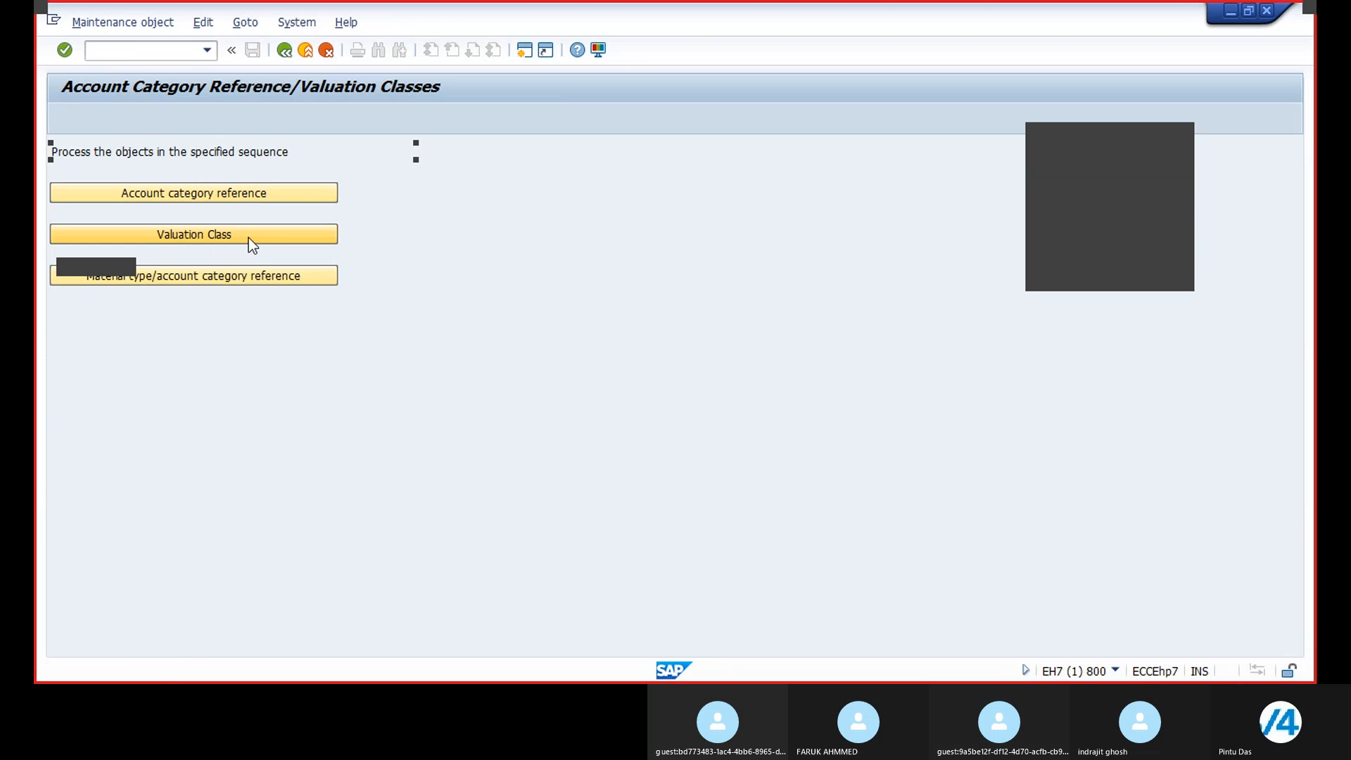
click(194, 238)
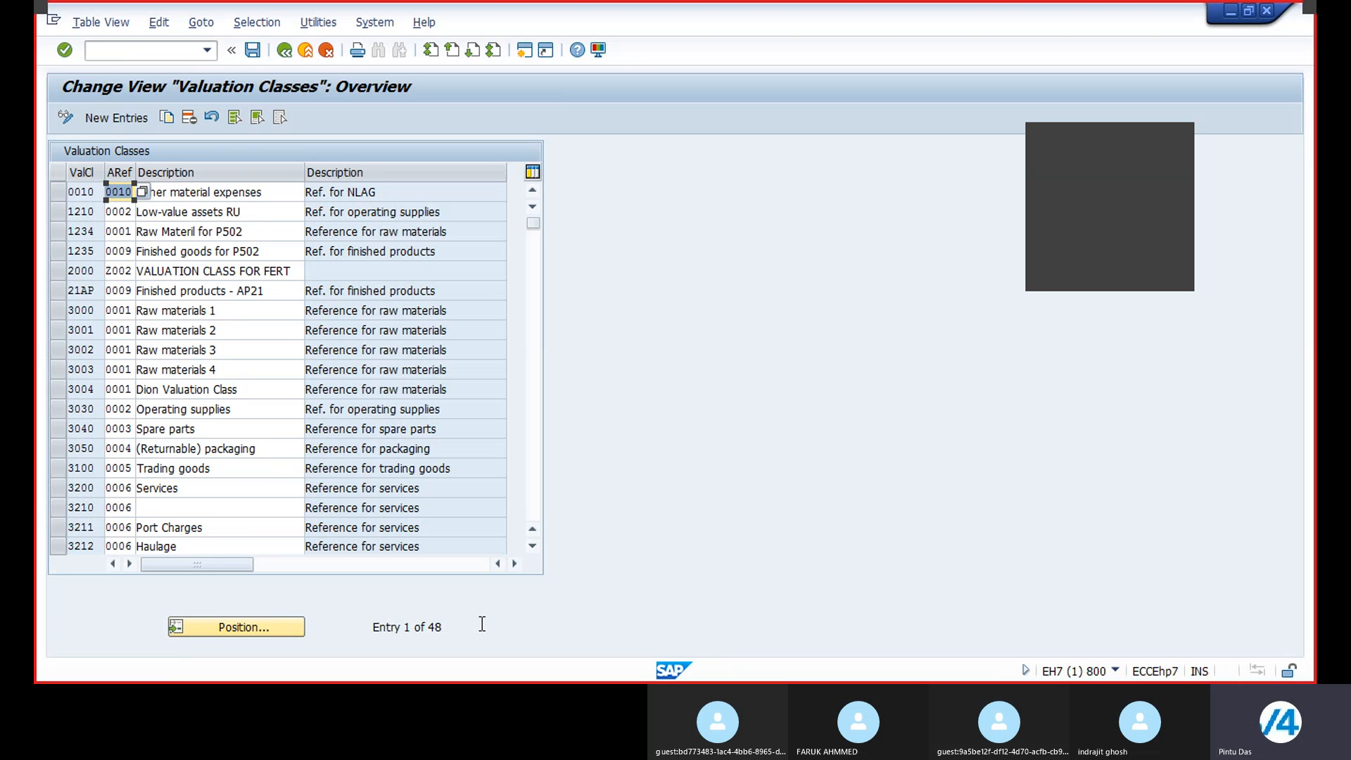
click(58, 311)
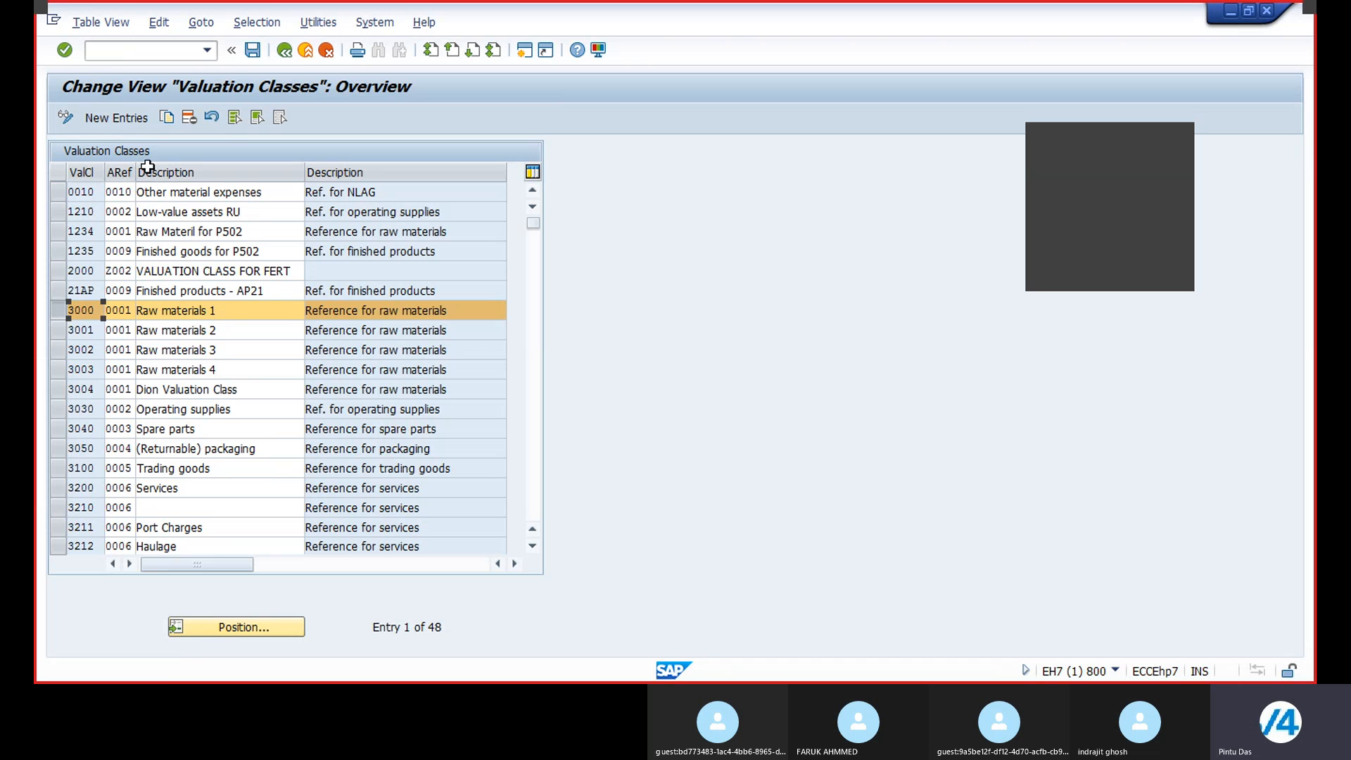
click(167, 117)
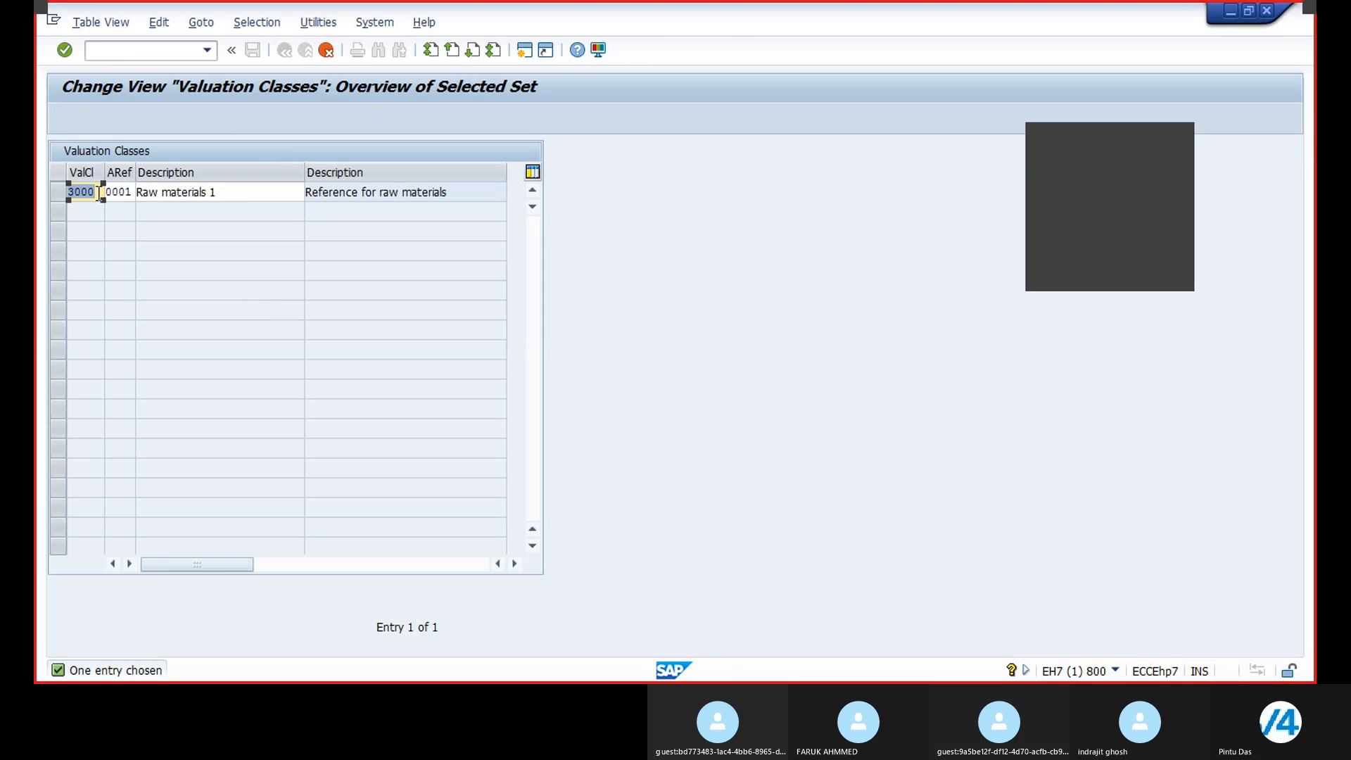
text(300)
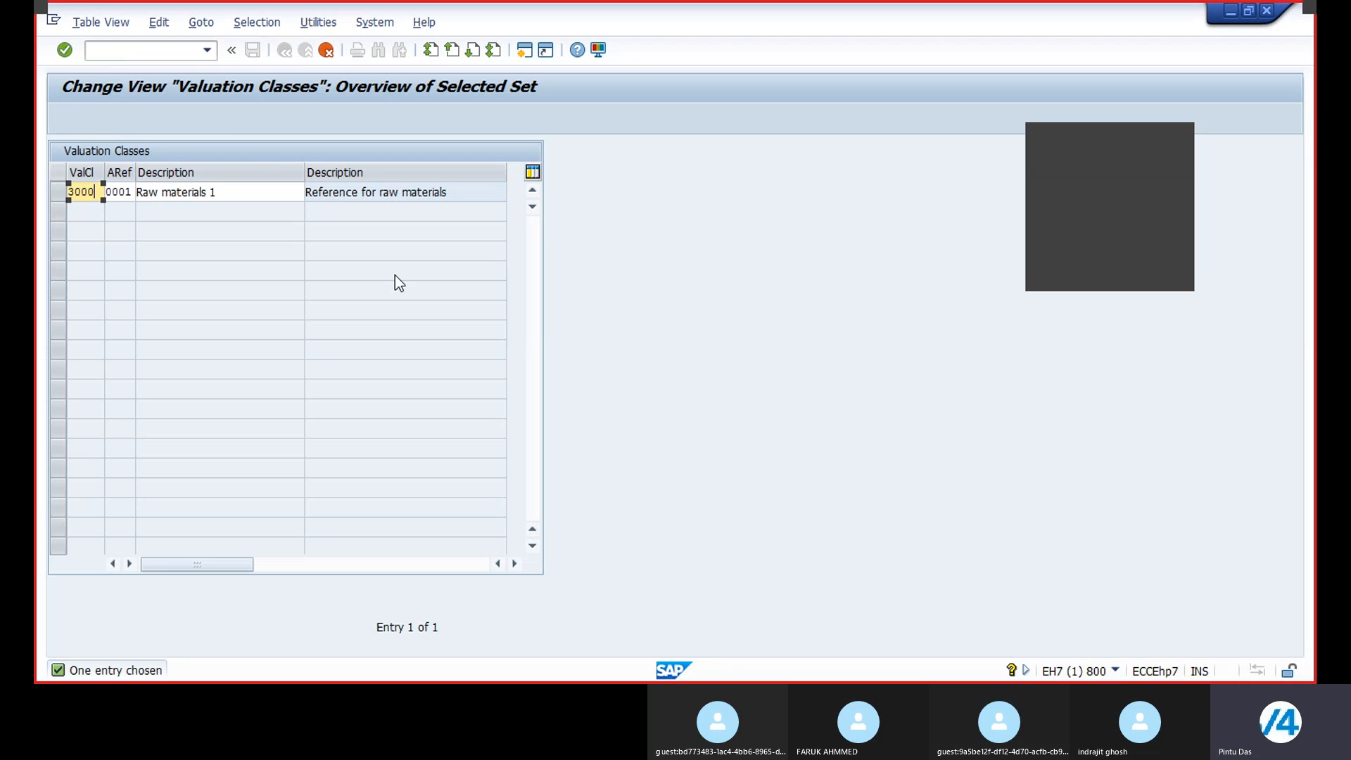
key(BackSpace)
key(BackSpace)
key(BackSpace)
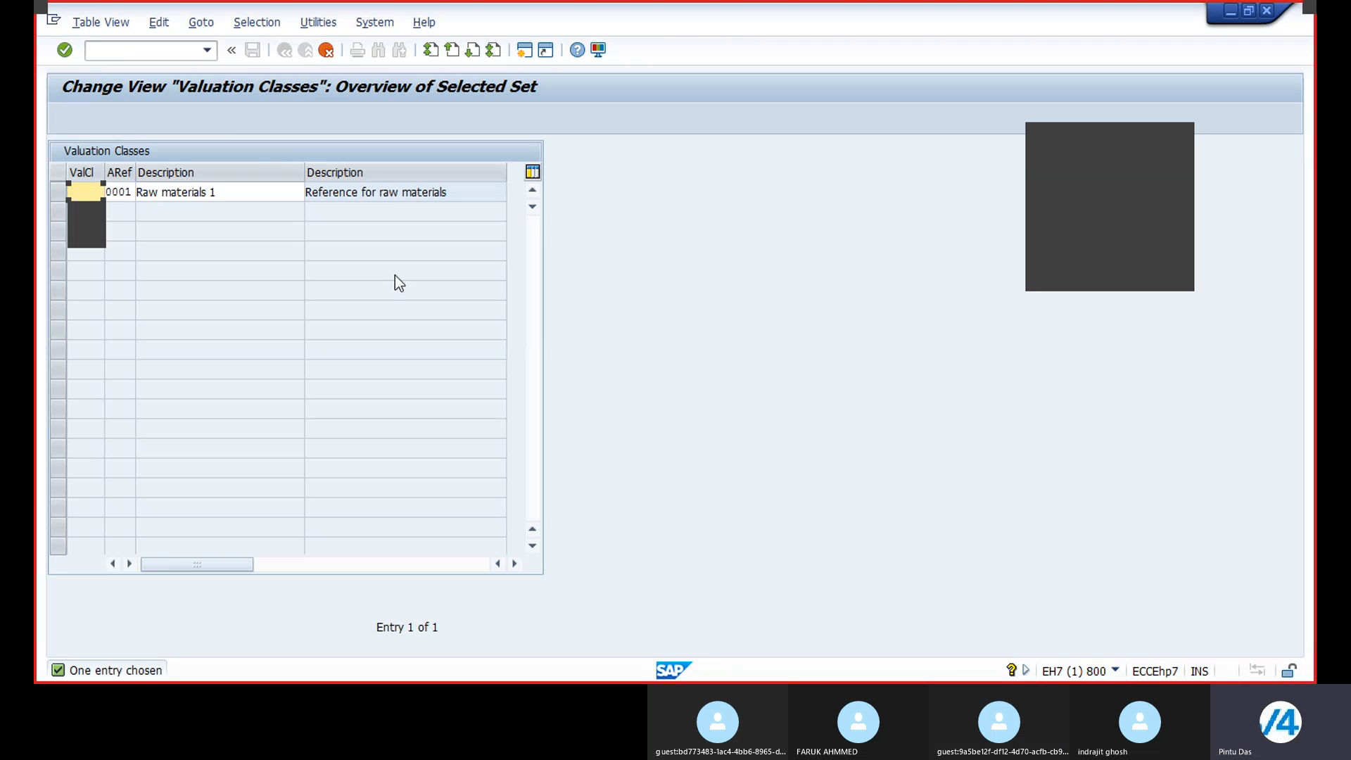
text(BR)
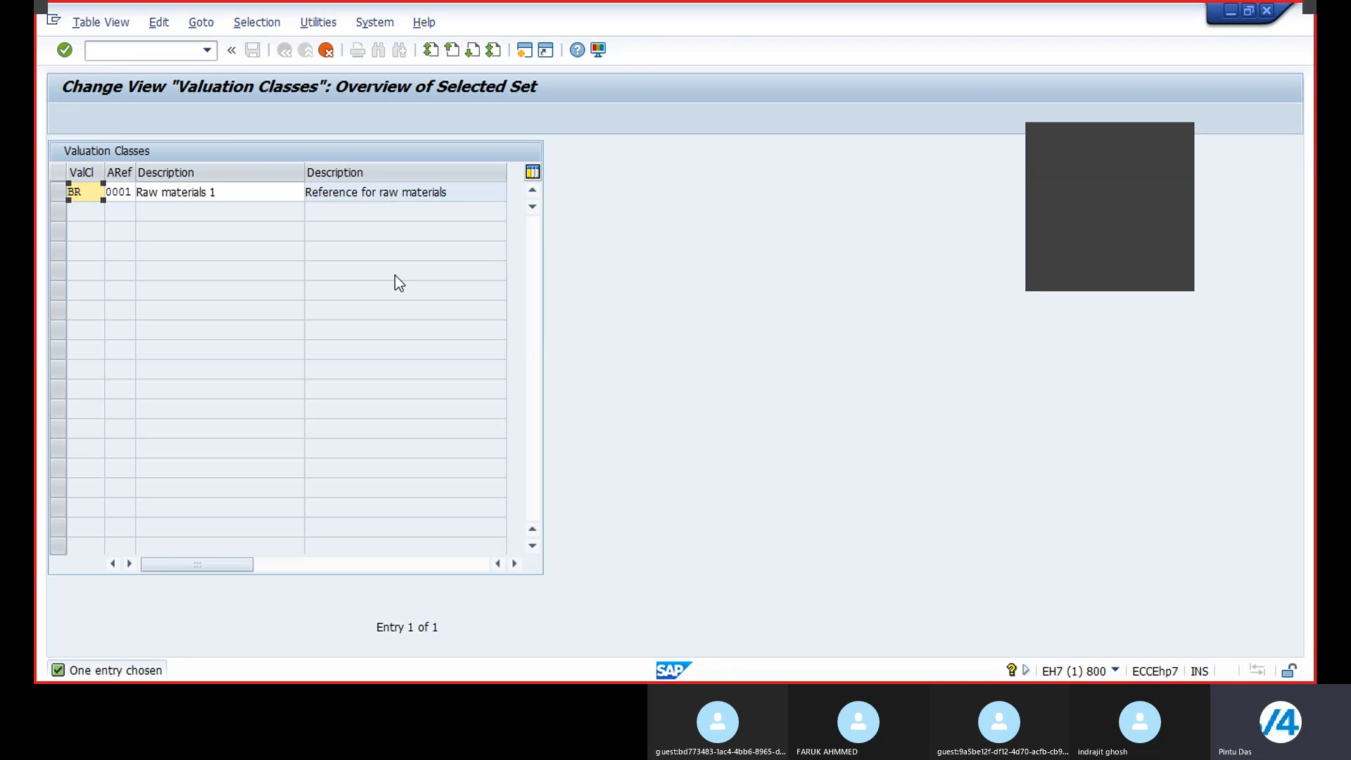
text(L)
text(1)
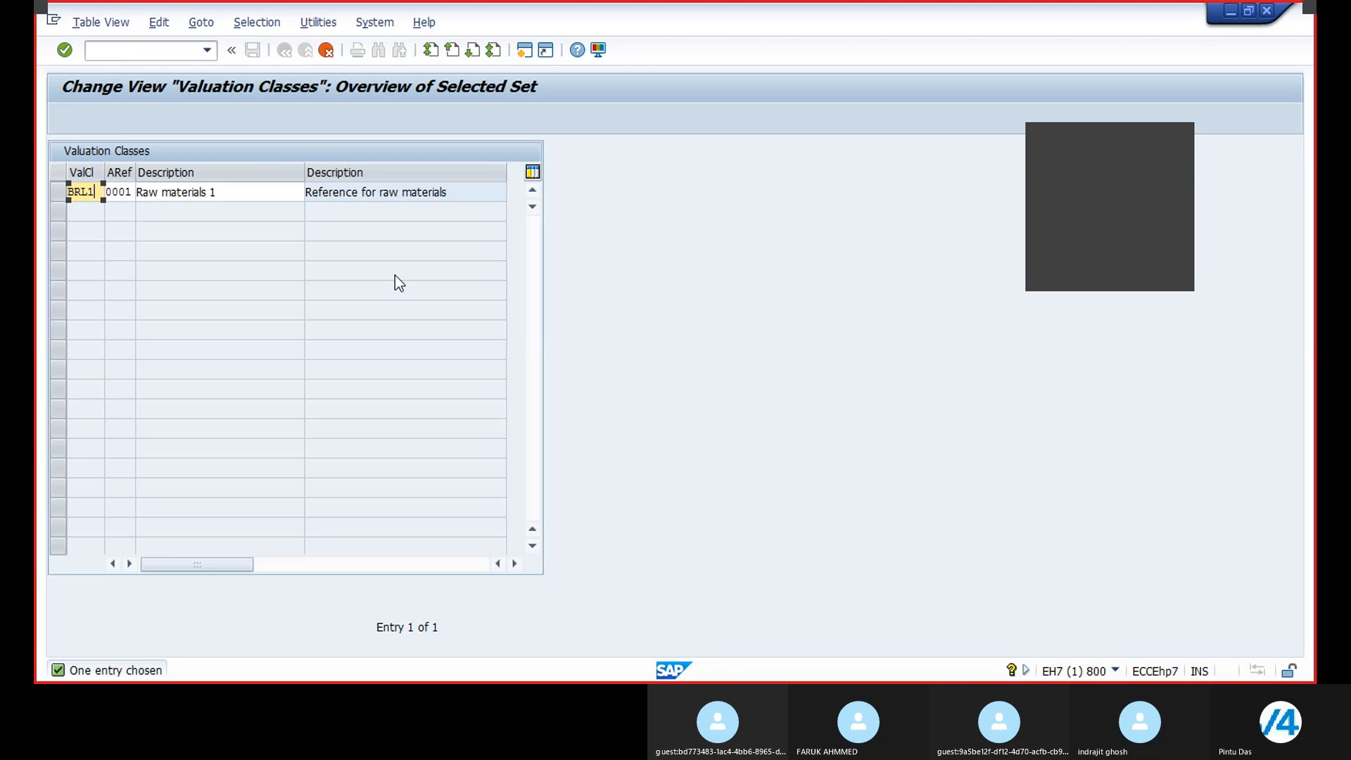
Step: Set the account category reference to 0001 and description to Raw materials - BR21, then save under the customizing request
click(131, 193)
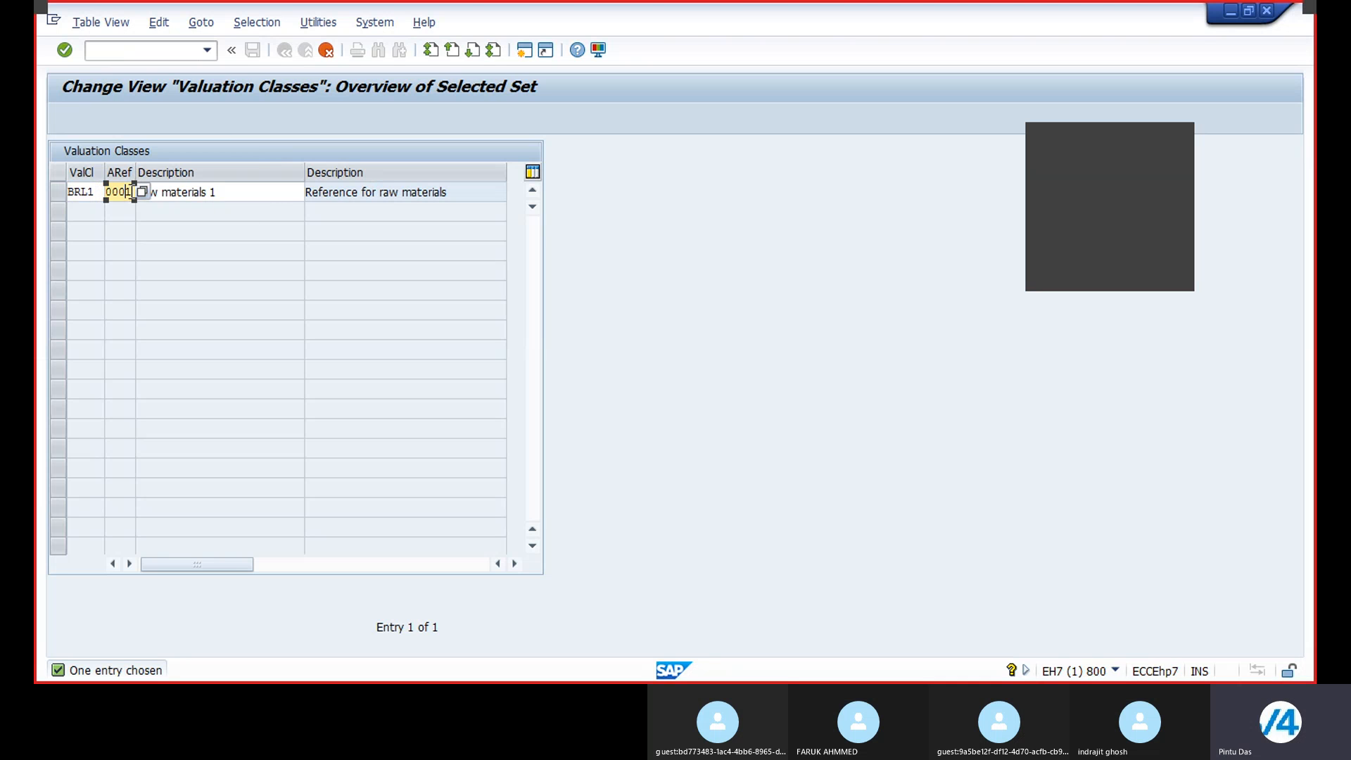
click(143, 193)
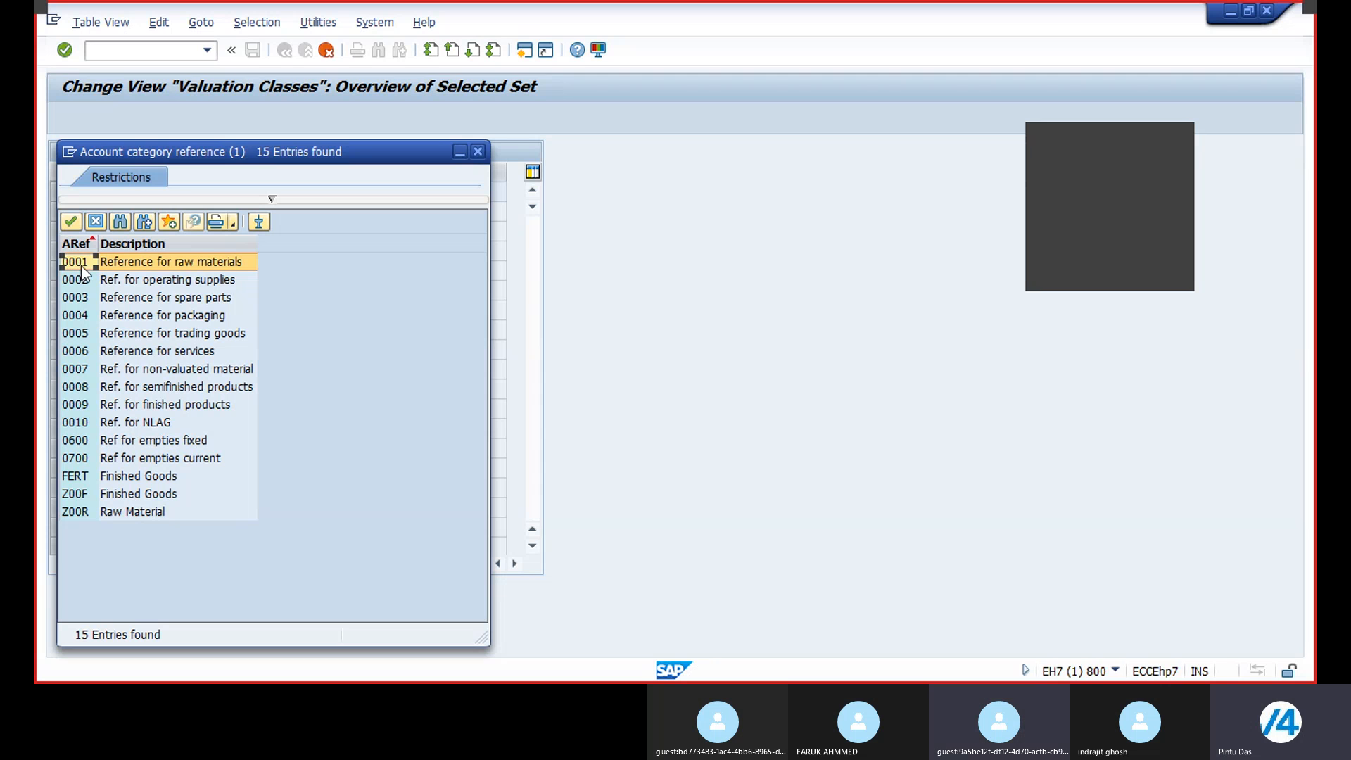
double_click(141, 262)
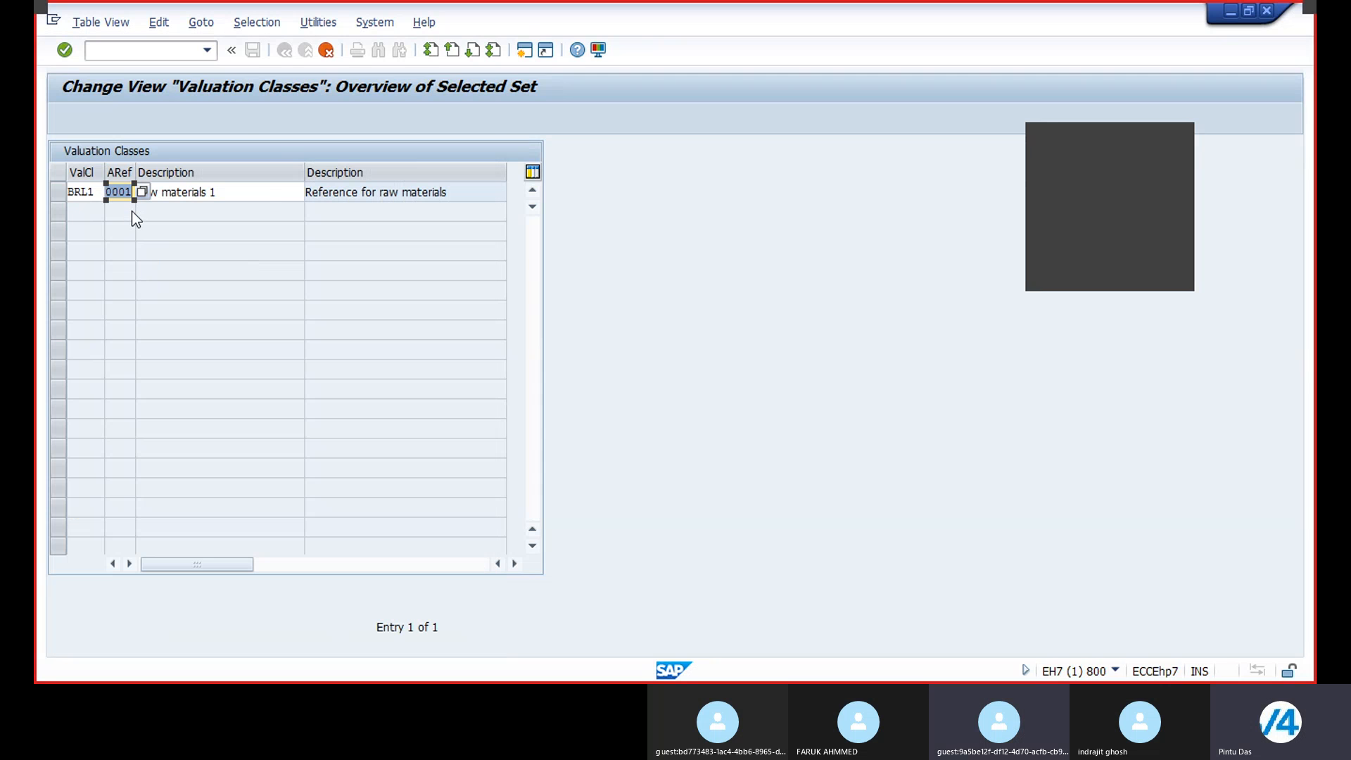
click(264, 192)
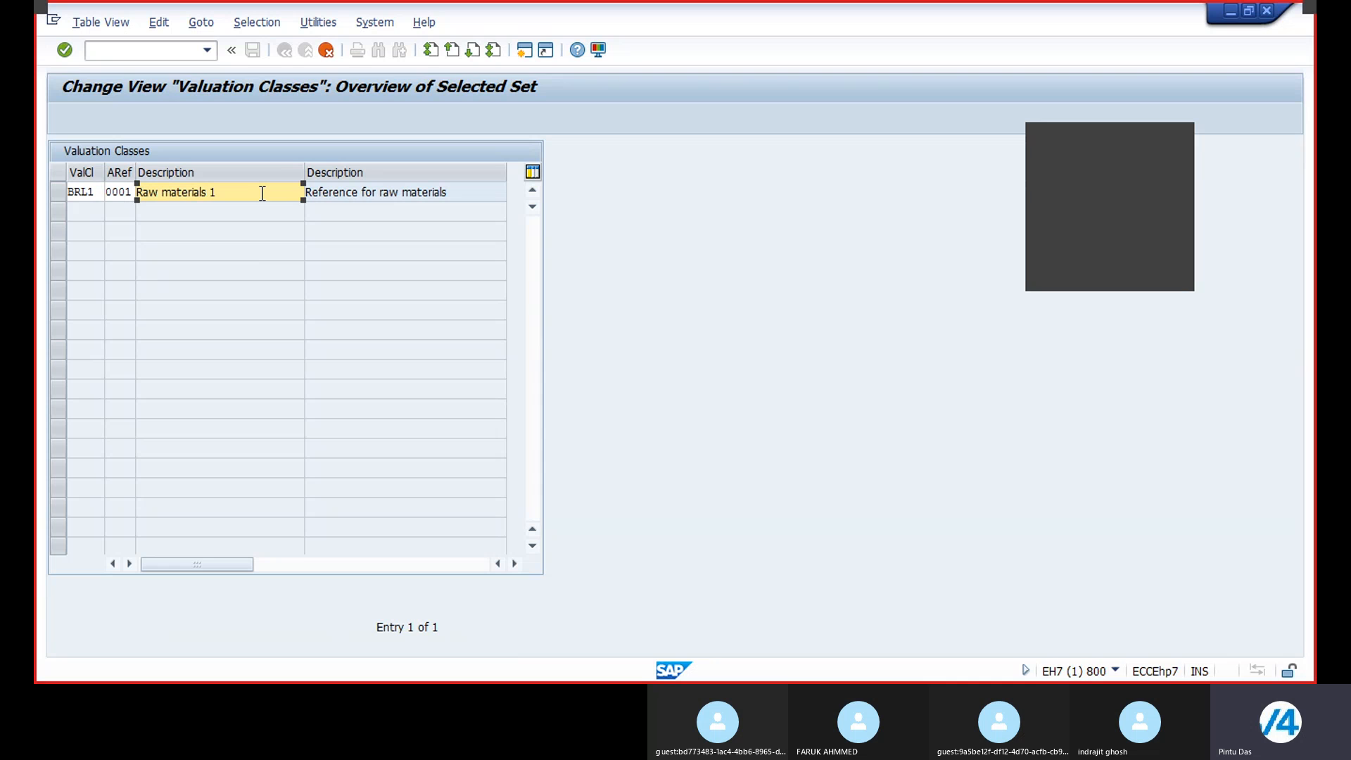
key(BackSpace)
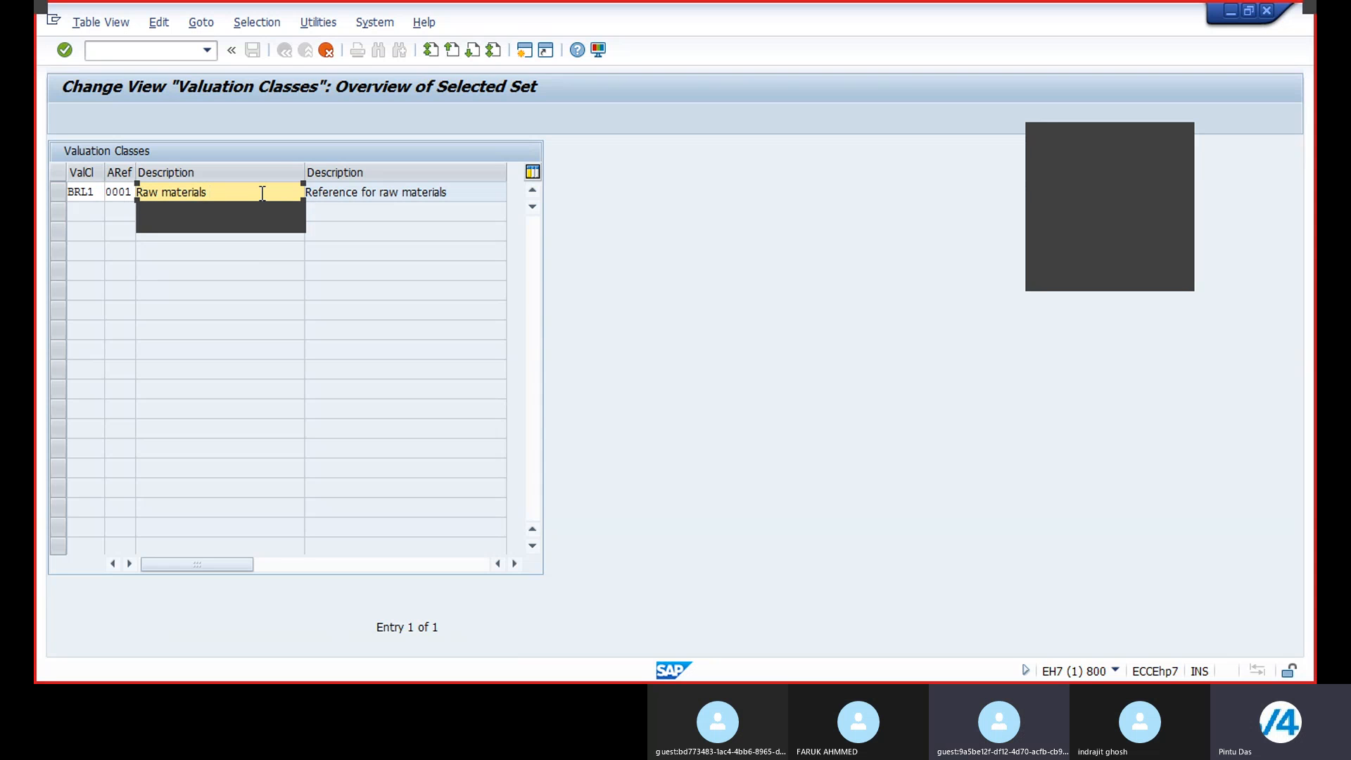
text(- BR21)
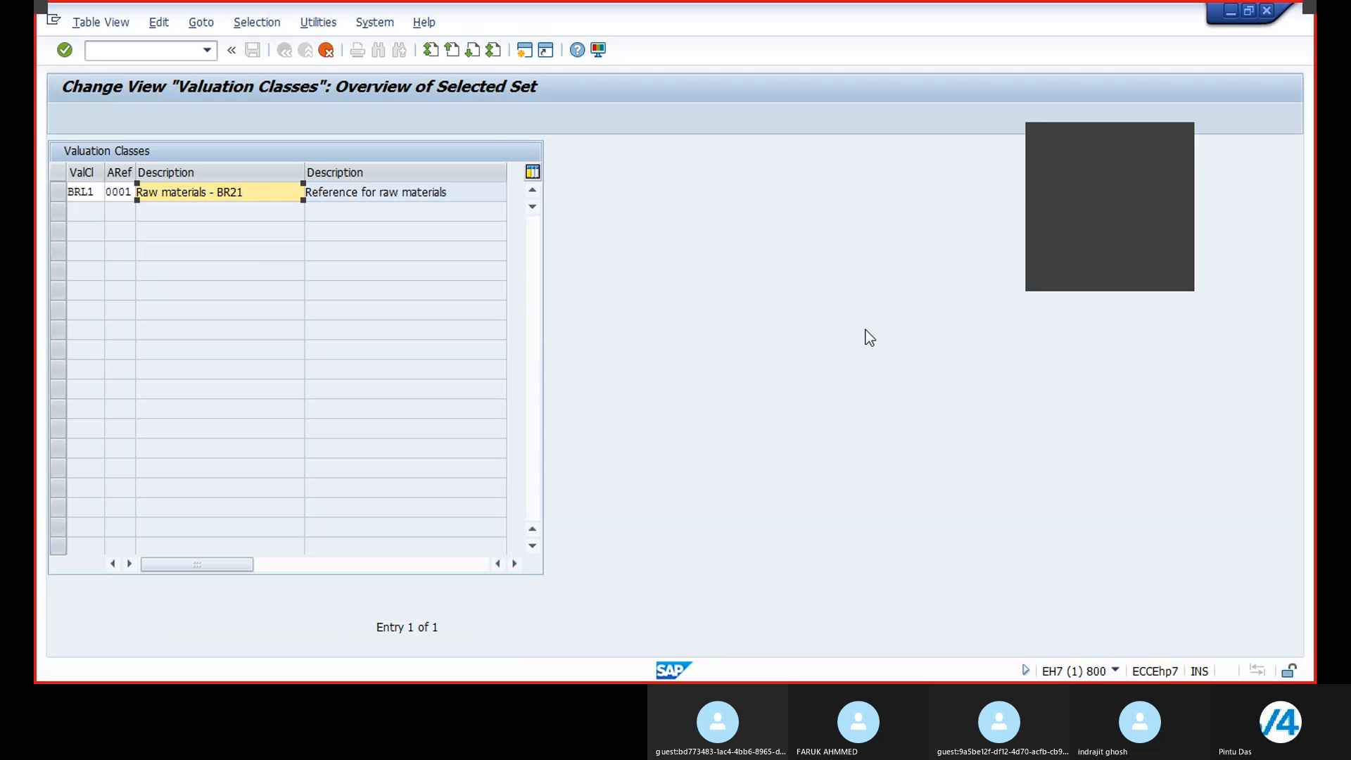
key(Return)
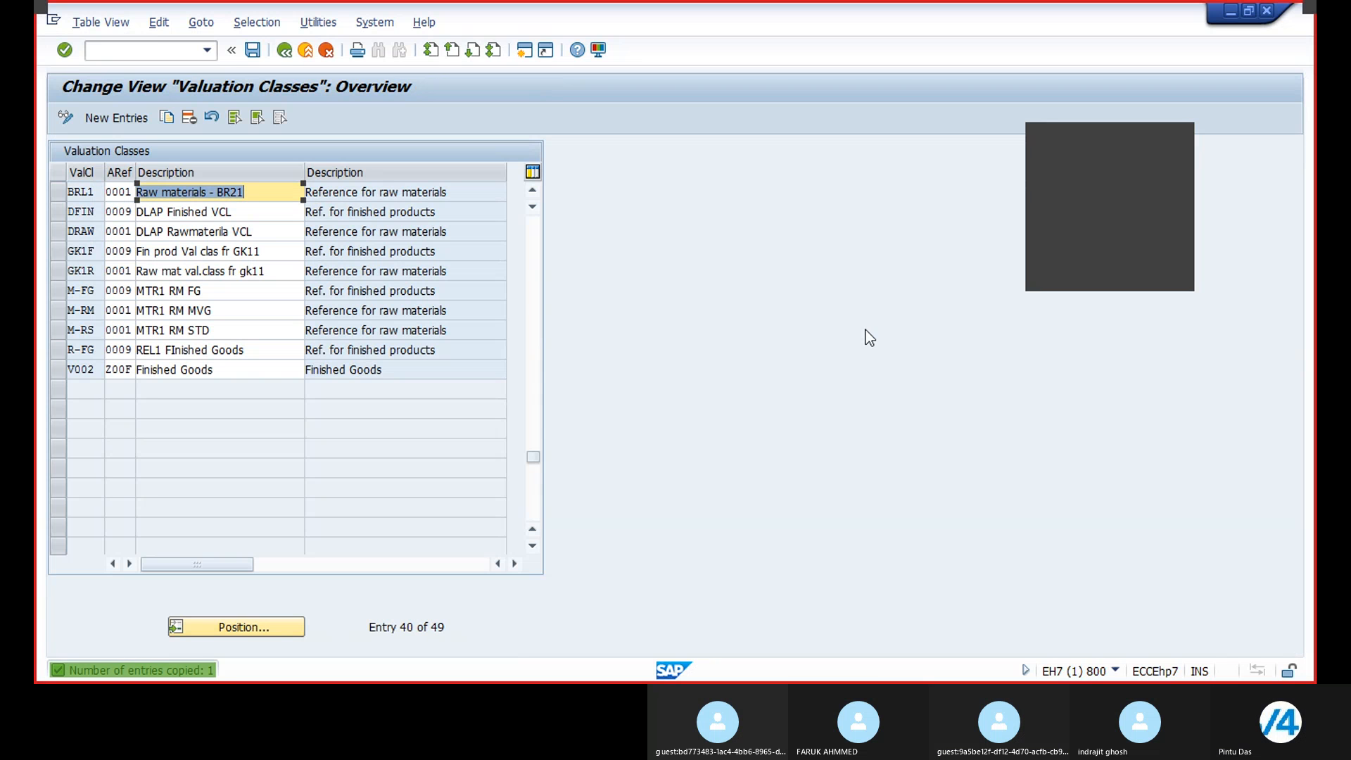
click(253, 50)
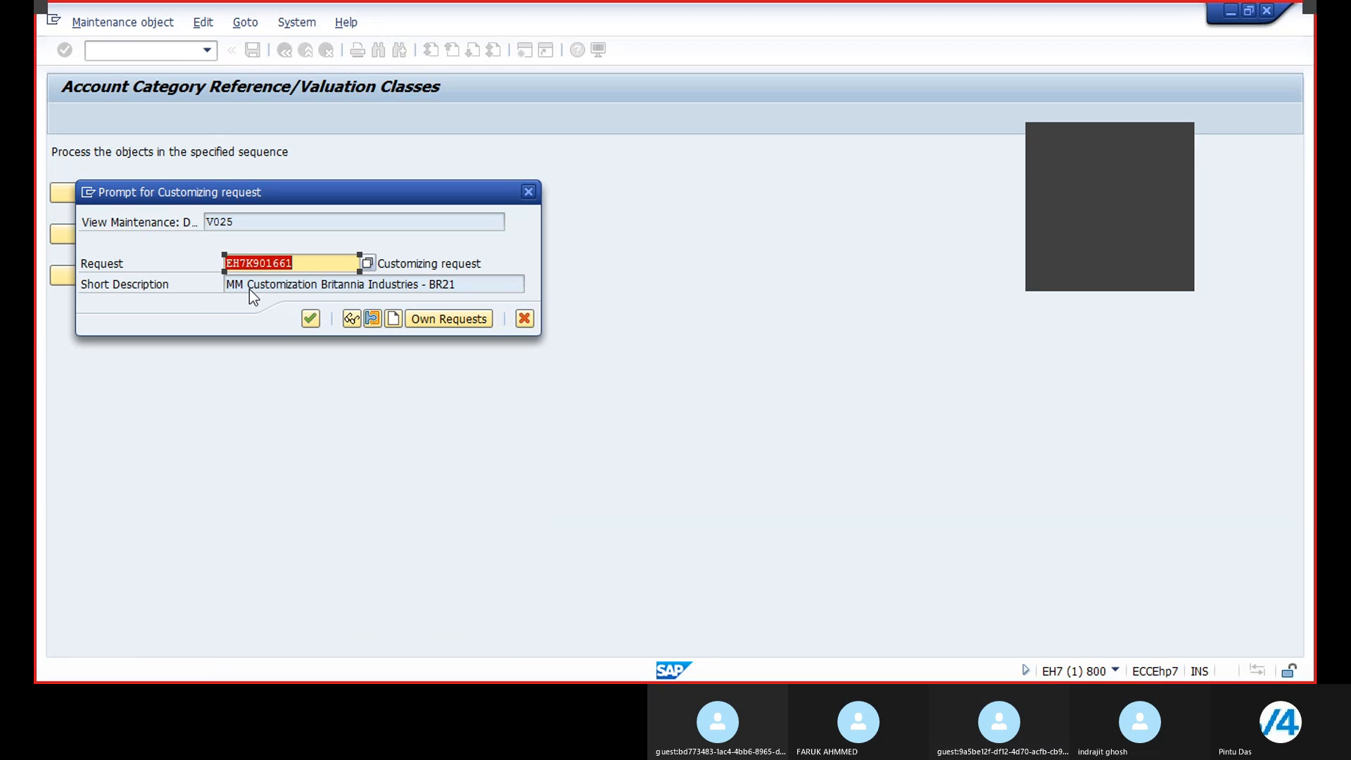
click(311, 319)
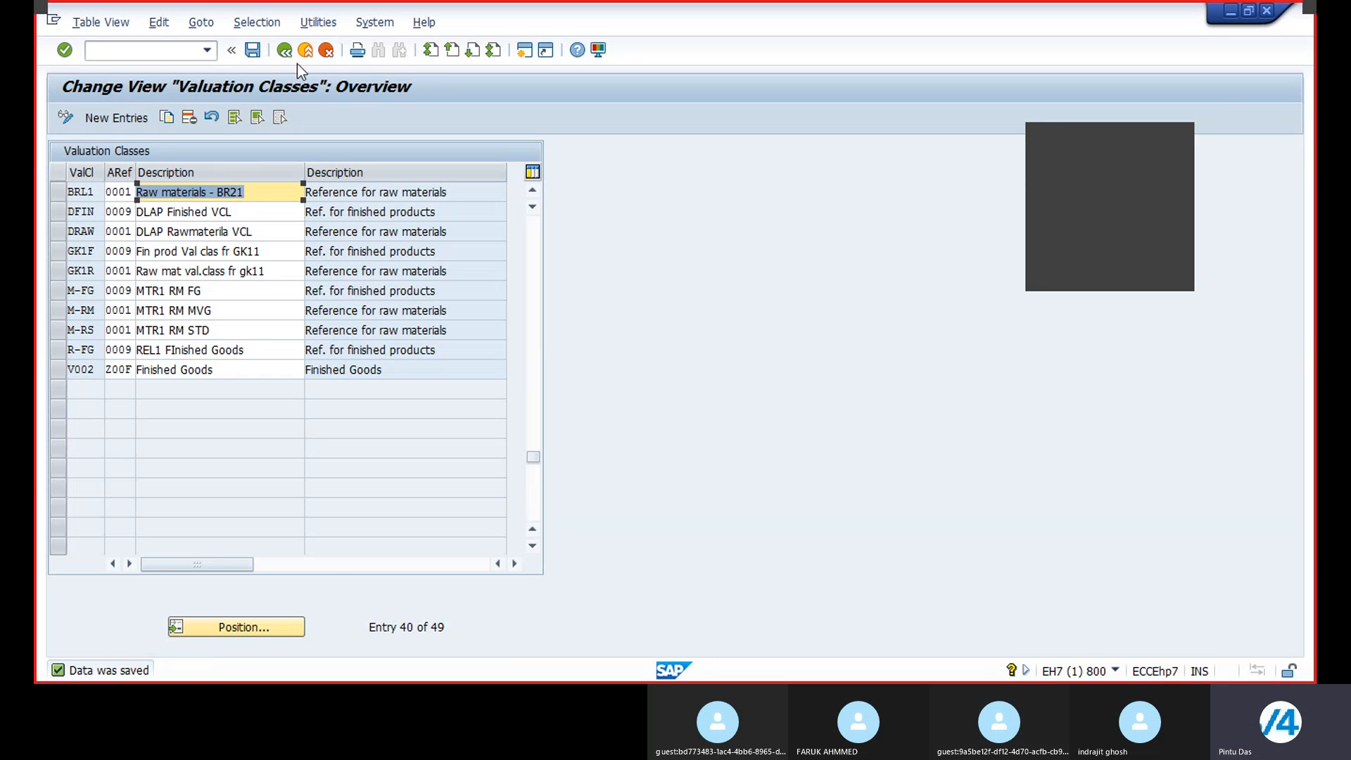
Step: Reopen the valuation classes table and browse through its entries
click(285, 50)
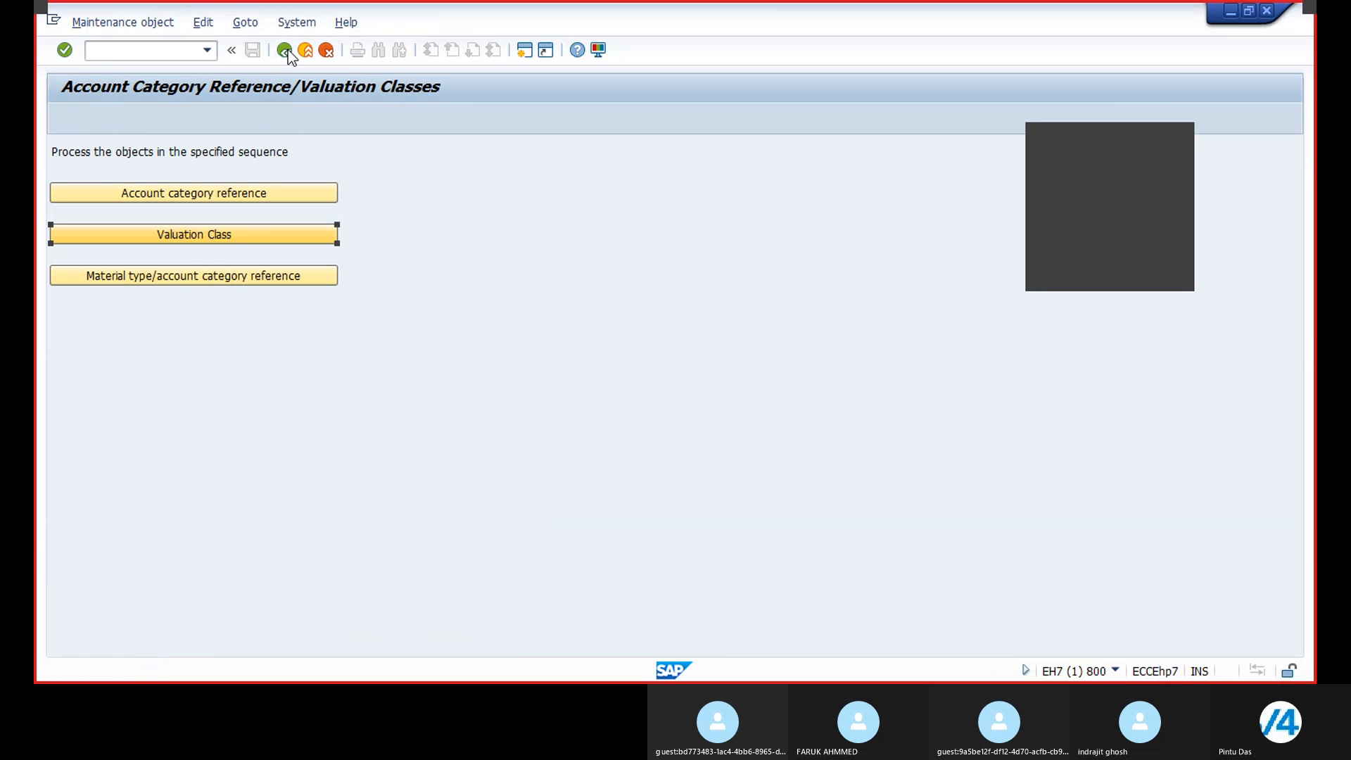
click(202, 236)
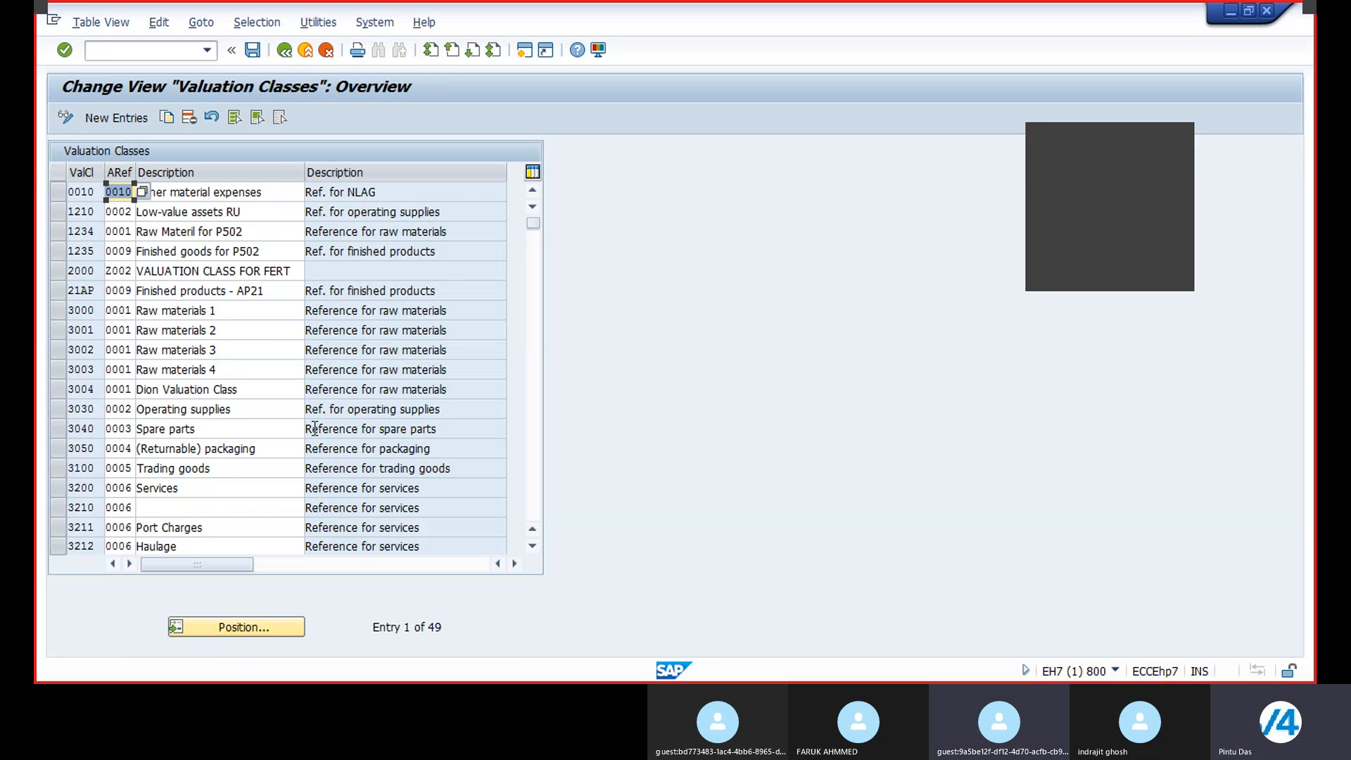
scroll(313, 440, down, 1)
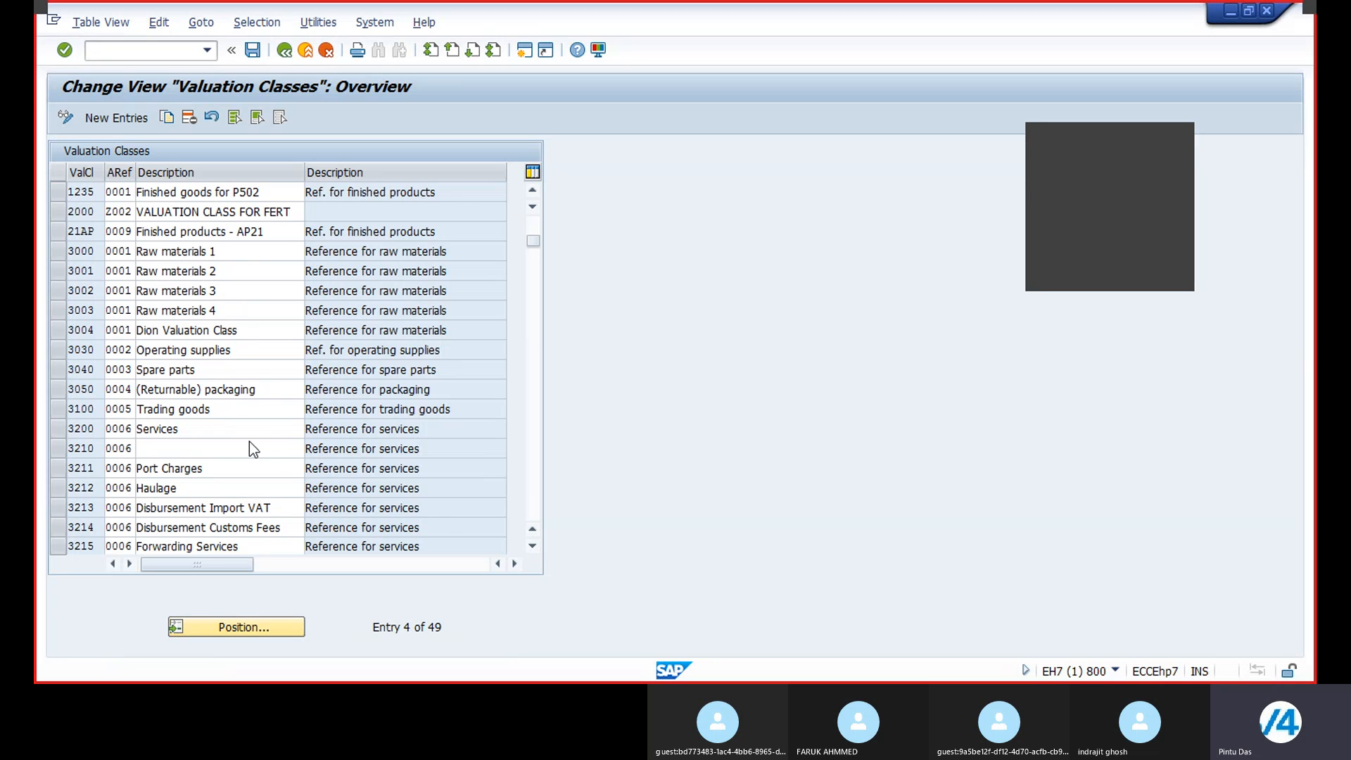
scroll(249, 443, down, 10)
scroll(249, 442, up, 2)
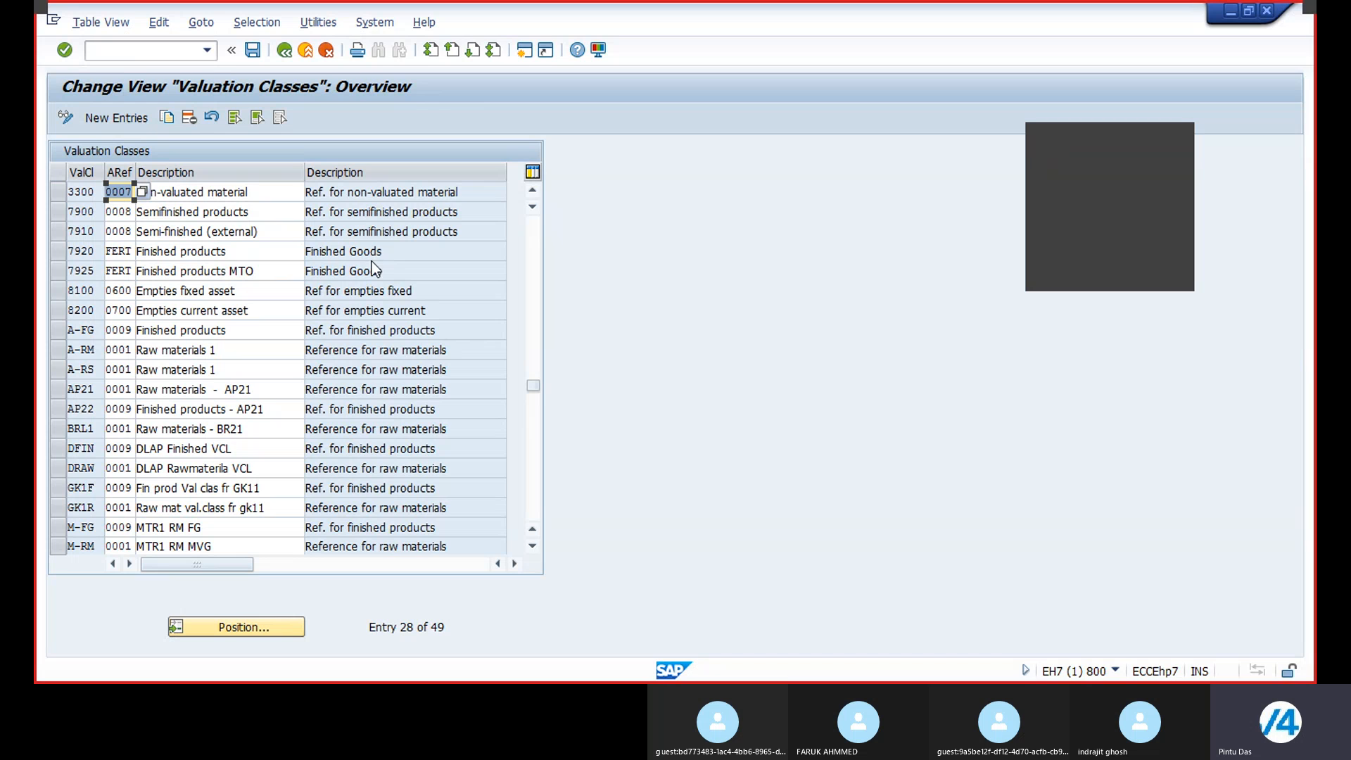
click(63, 256)
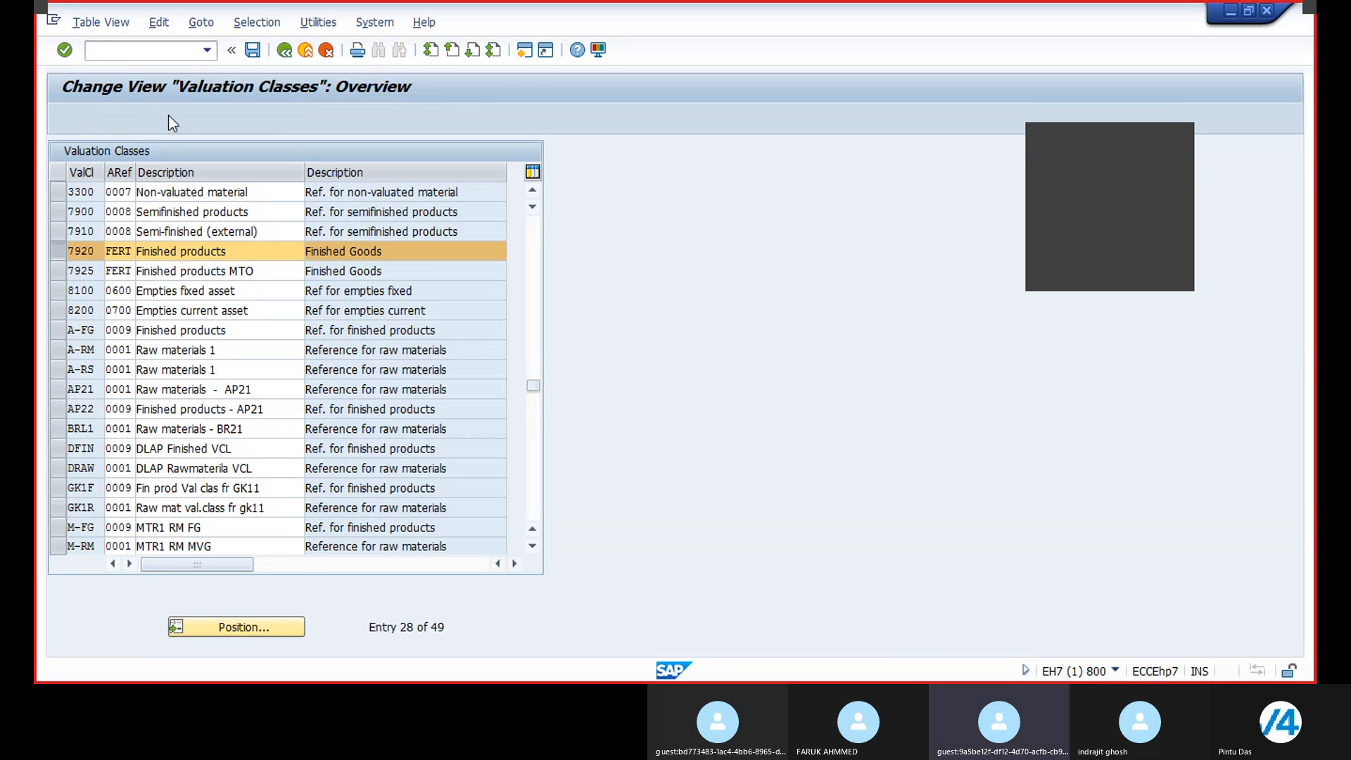
click(167, 117)
click(96, 191)
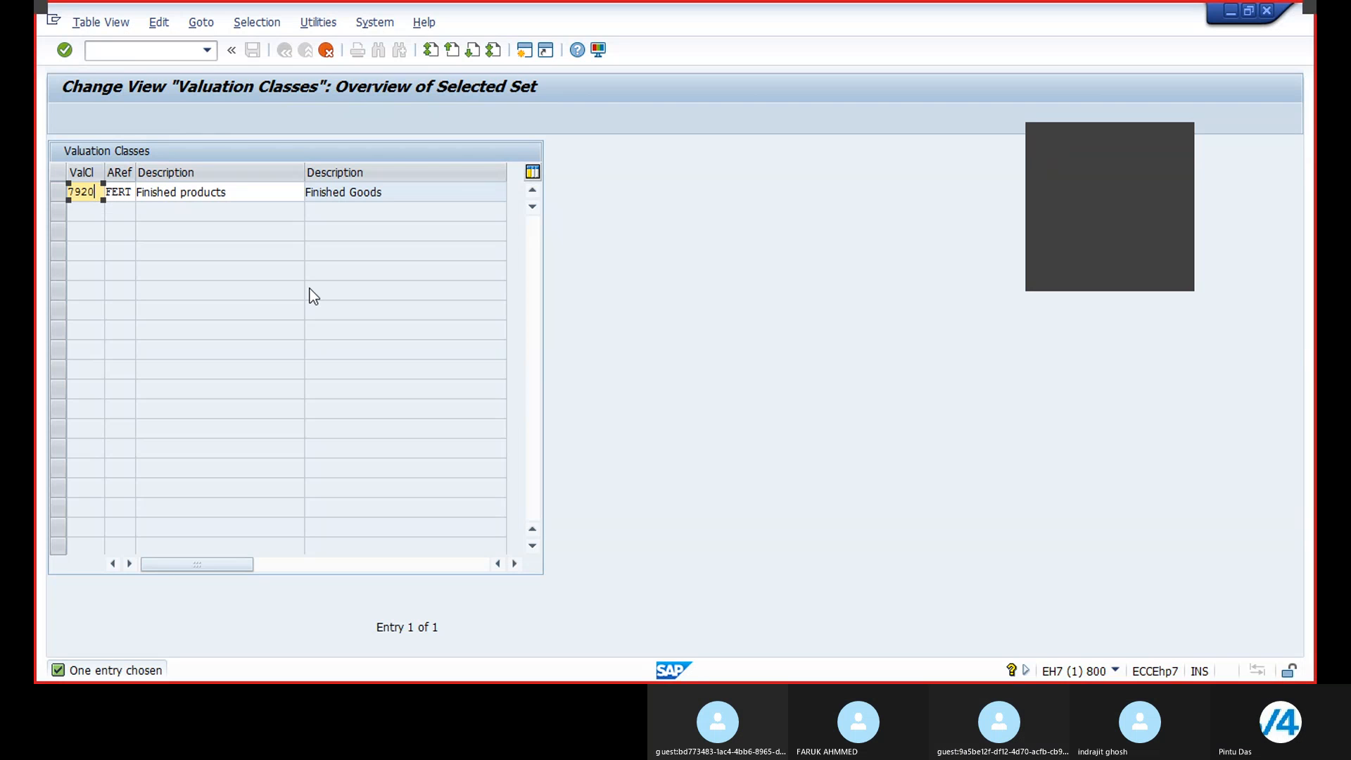
key(BackSpace)
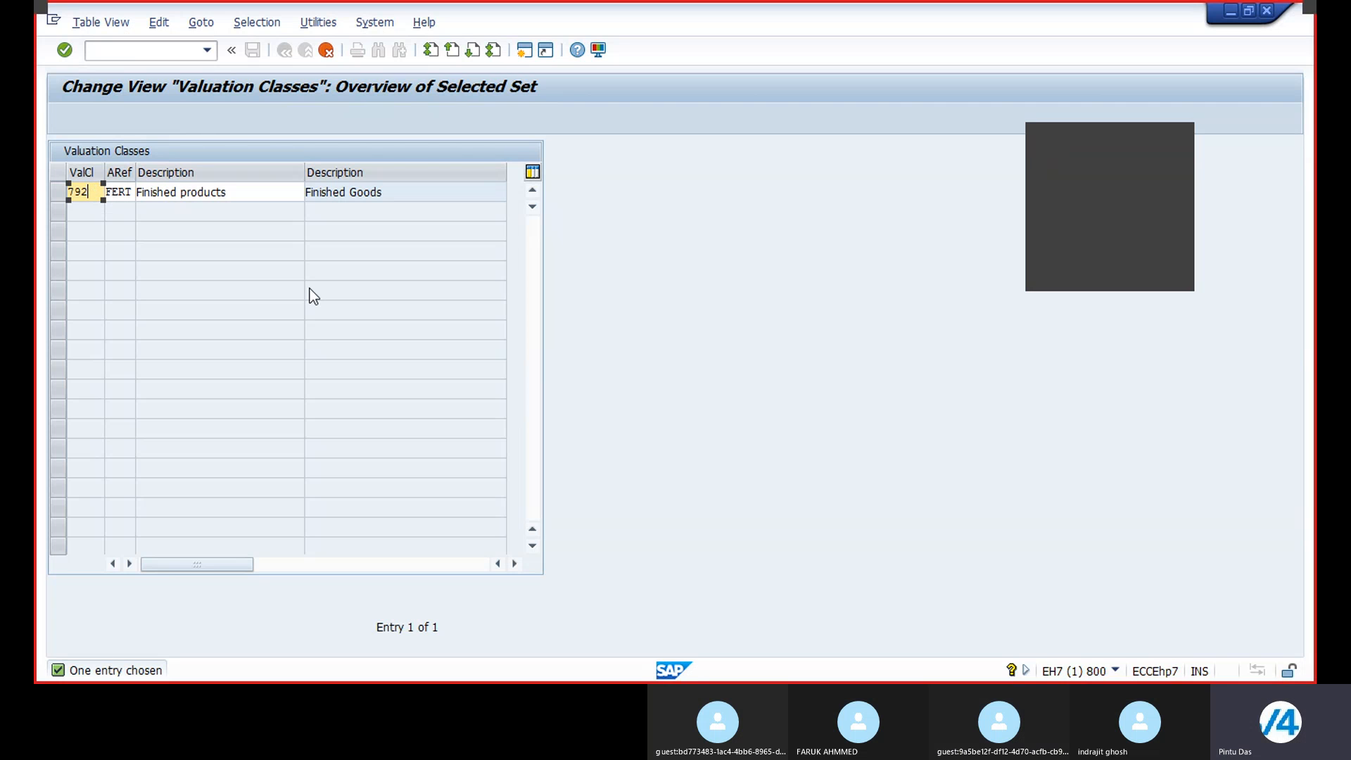
click(331, 54)
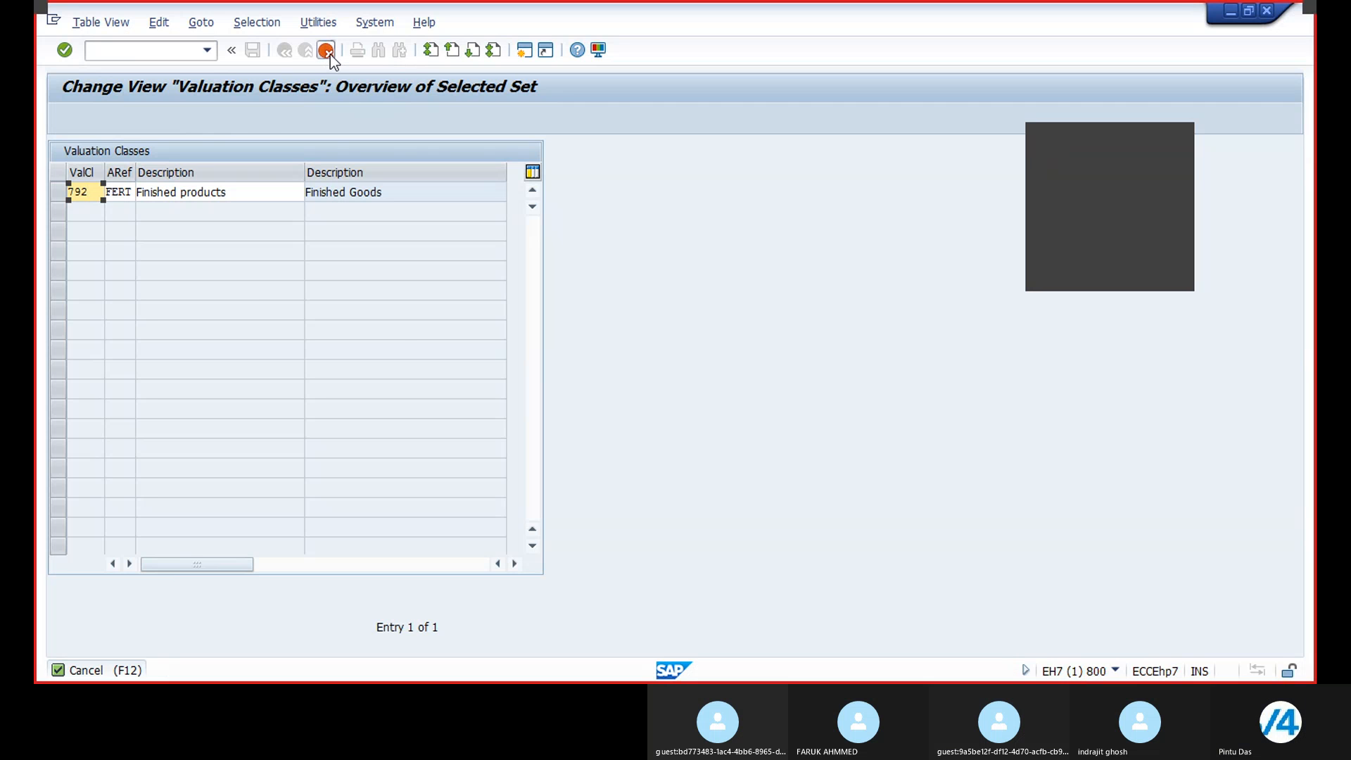
click(282, 350)
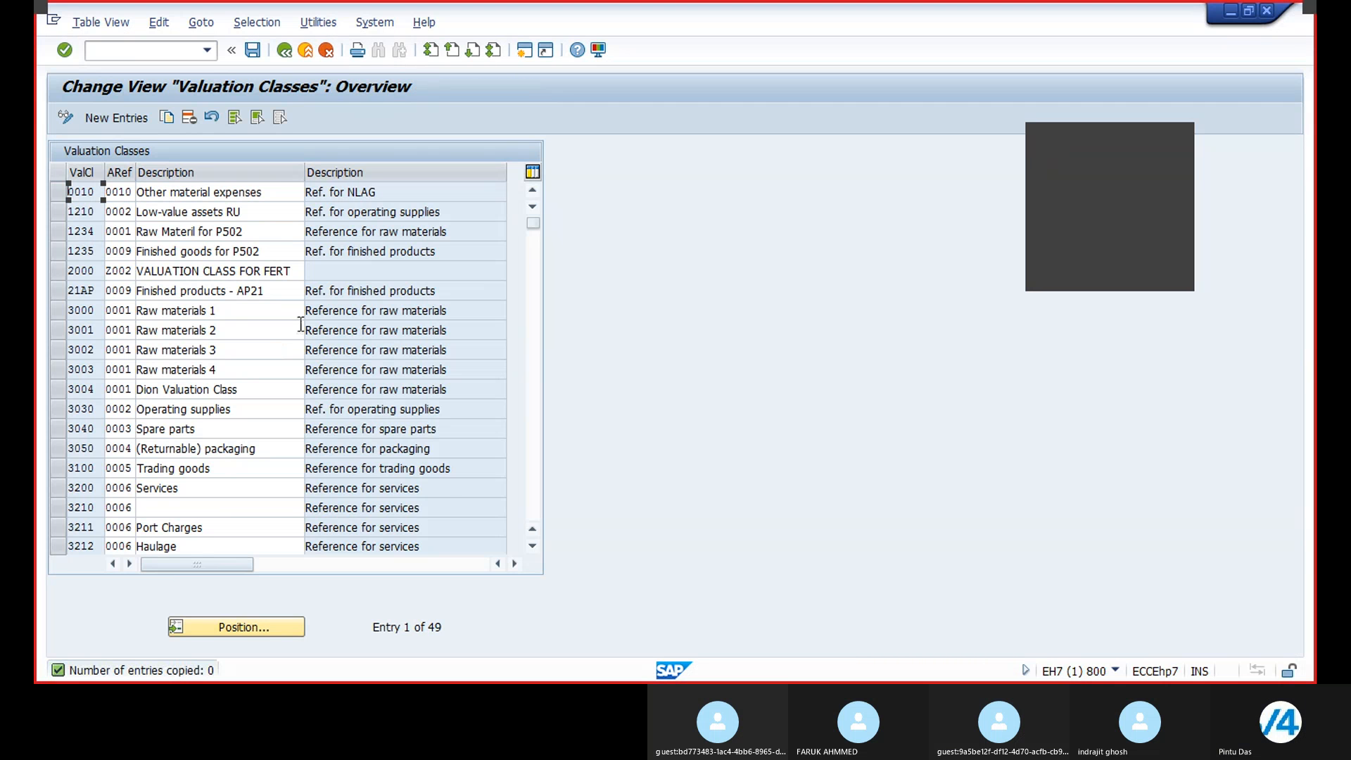
Step: Position the valuation classes list on class BRL1
click(239, 628)
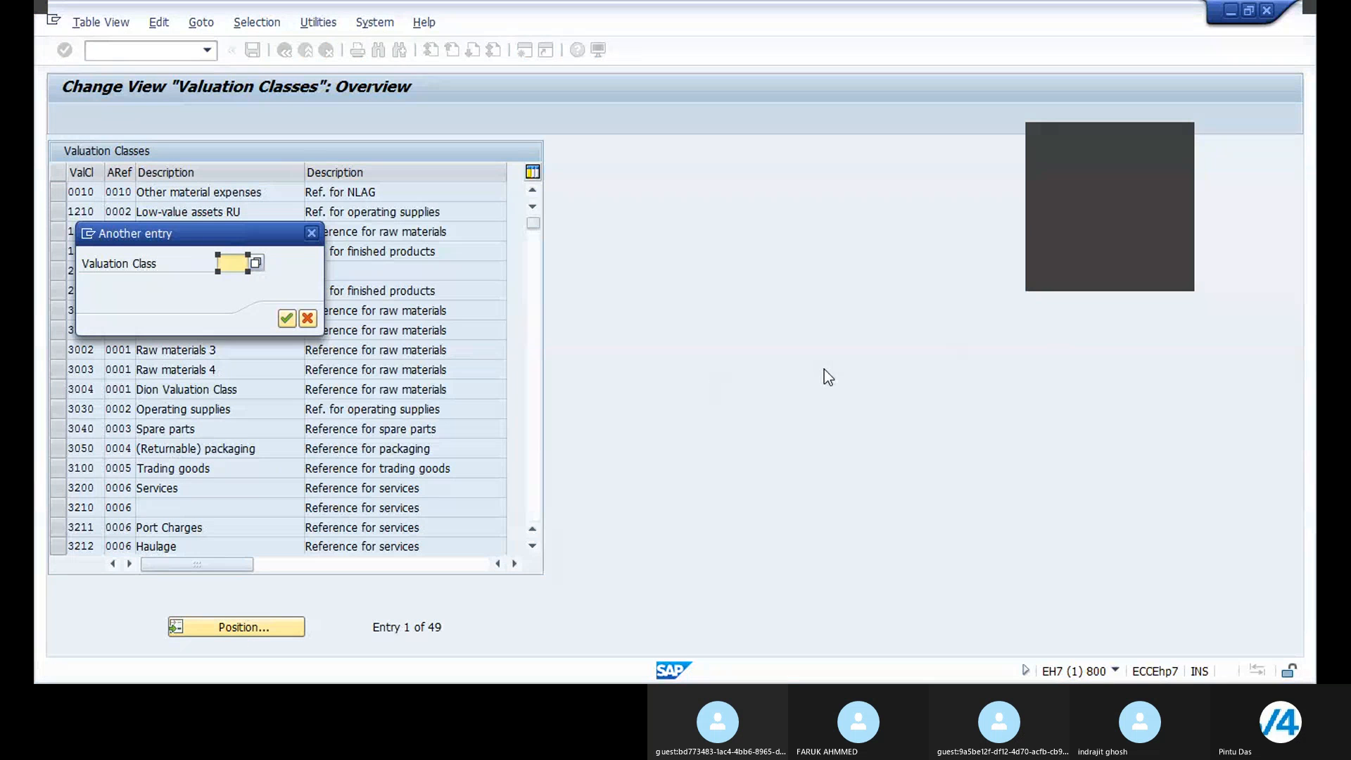
text(BRL1)
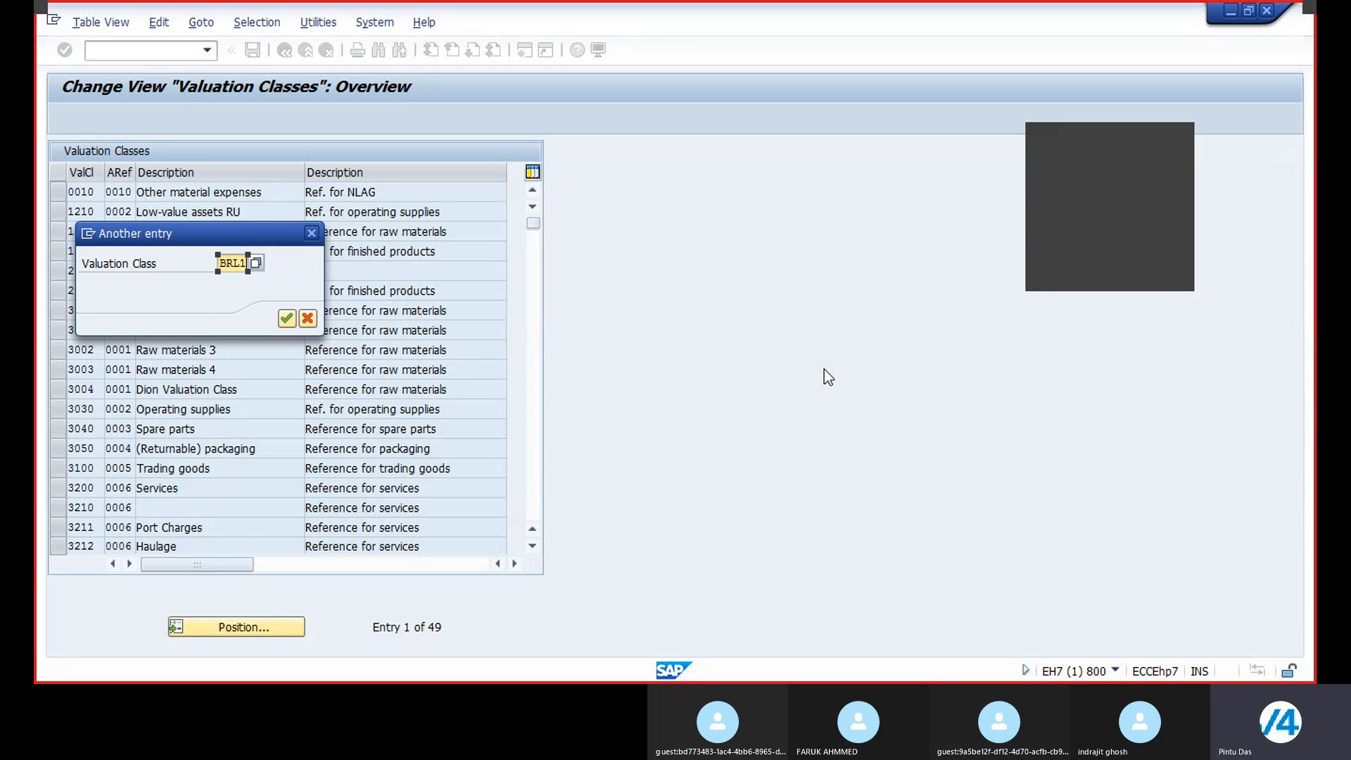
key(Return)
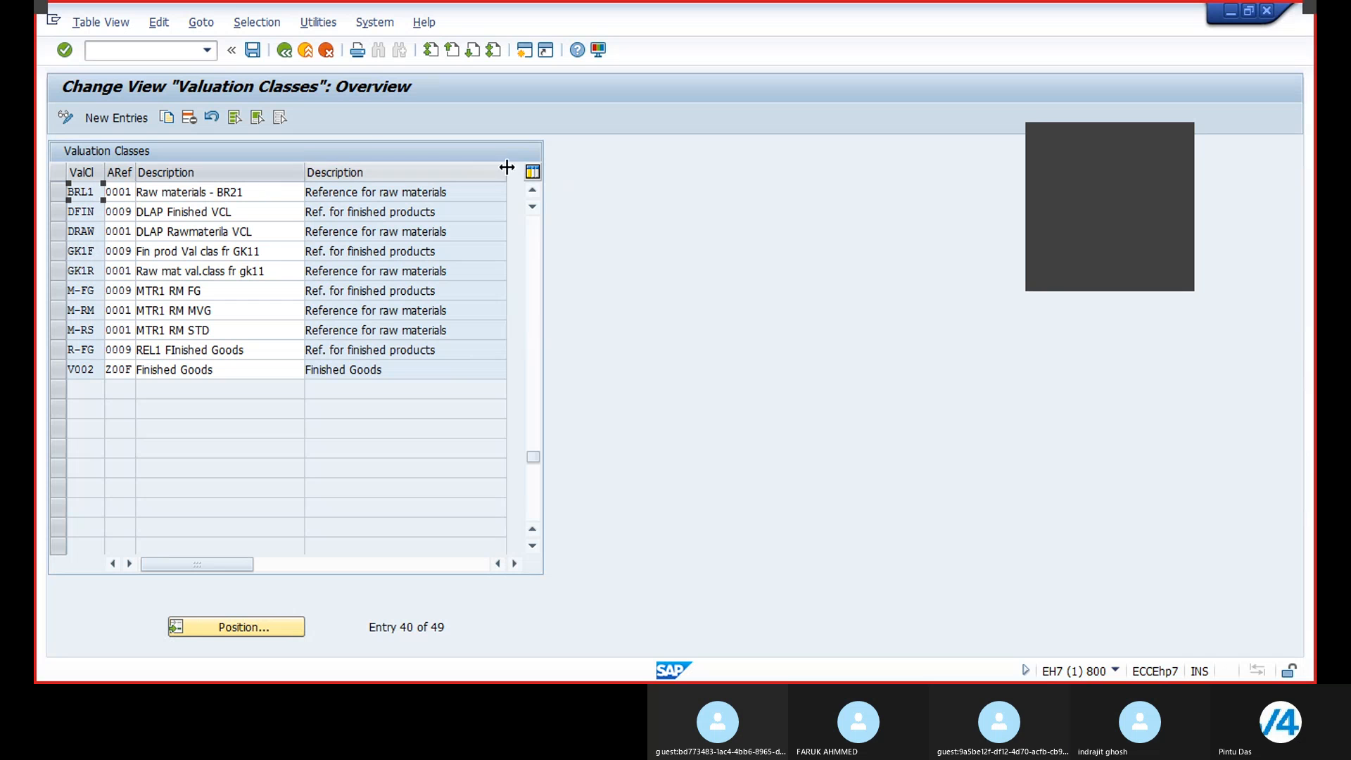
Step: Leave and reopen the valuation classes table to review its entries
click(251, 49)
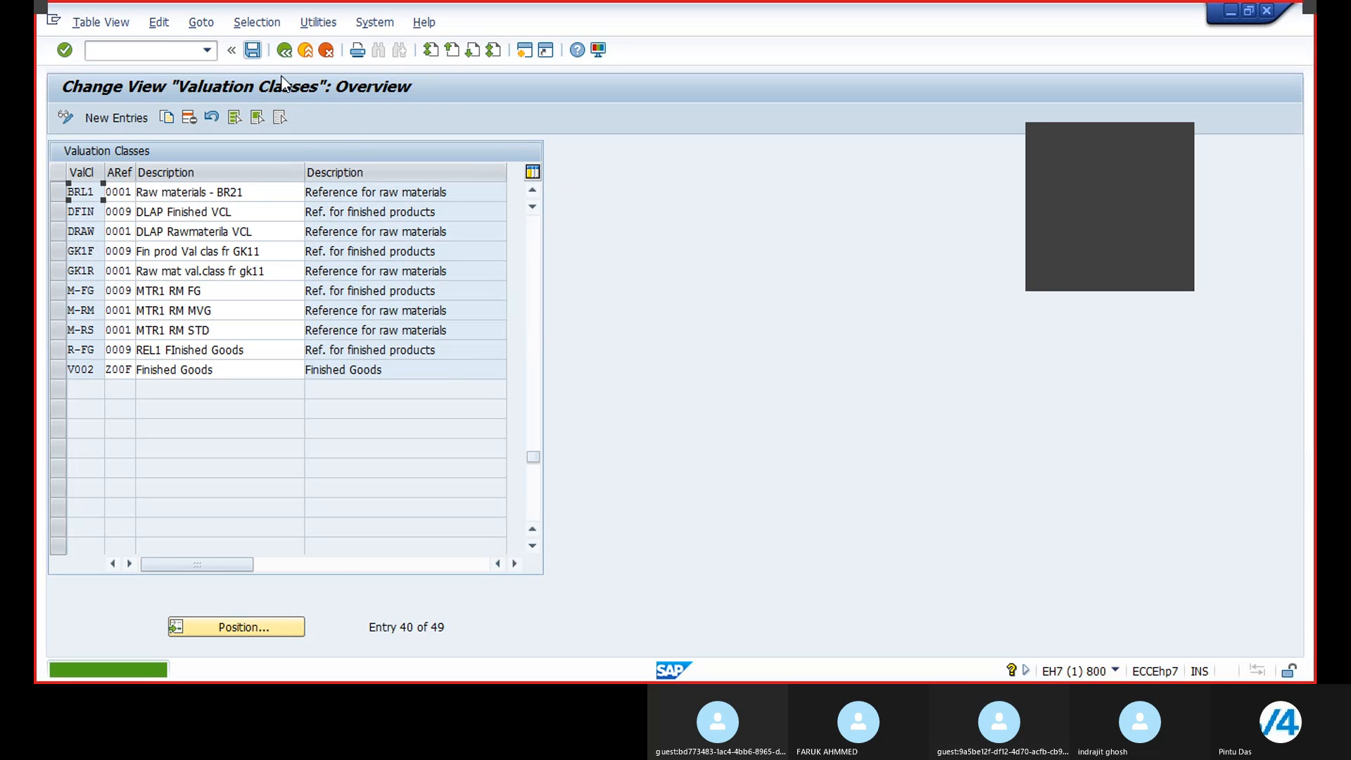
click(285, 51)
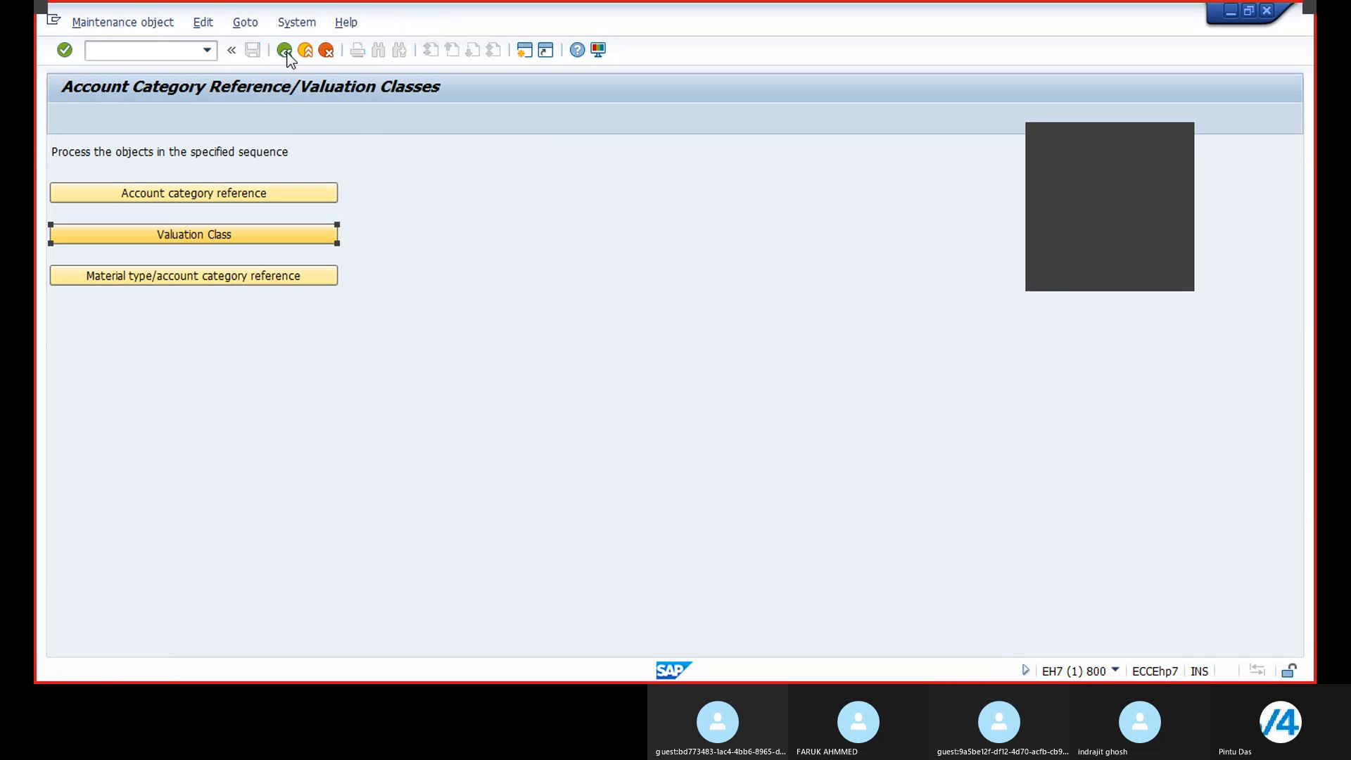
click(232, 231)
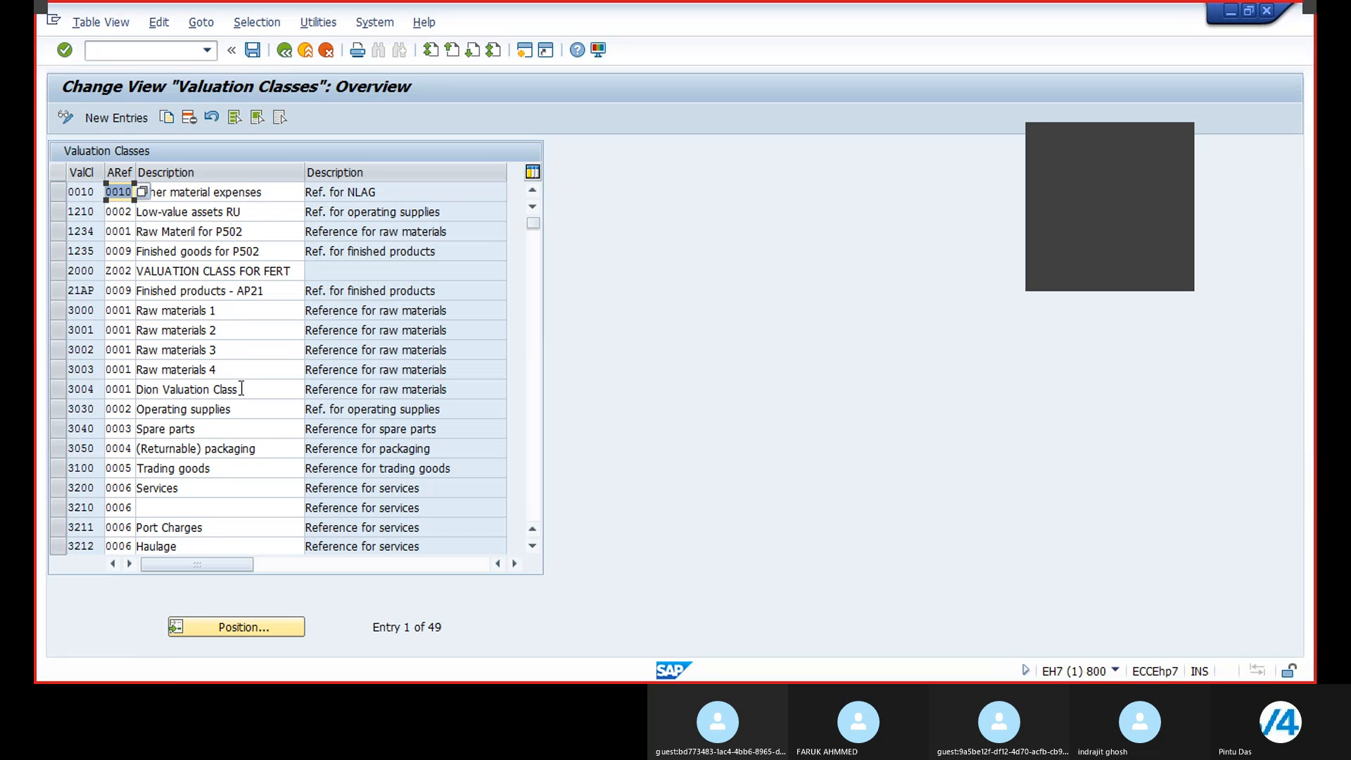
scroll(246, 378, down, 7)
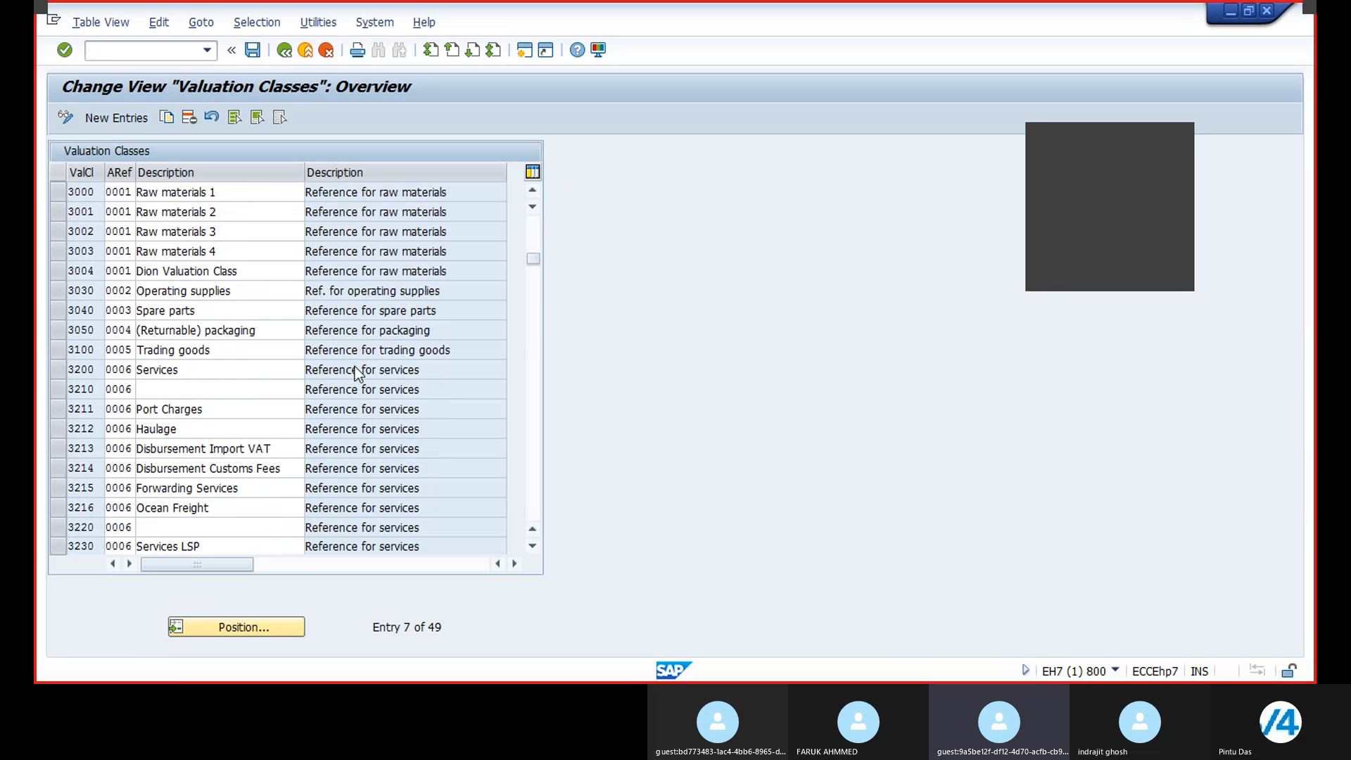
Step: Copy valuation class 7920 as new class BRL2 with the description Finished products - BR21
scroll(356, 367, down, 1)
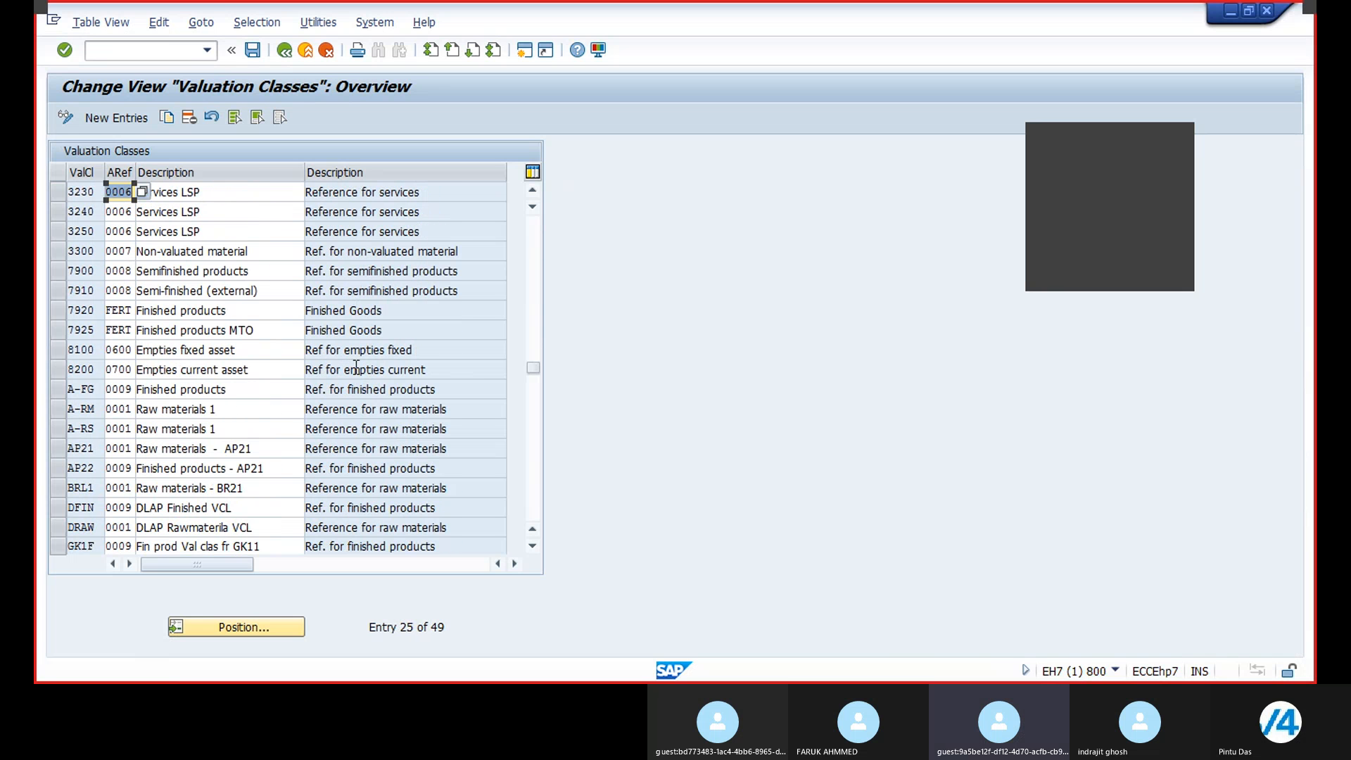
scroll(356, 368, up, 1)
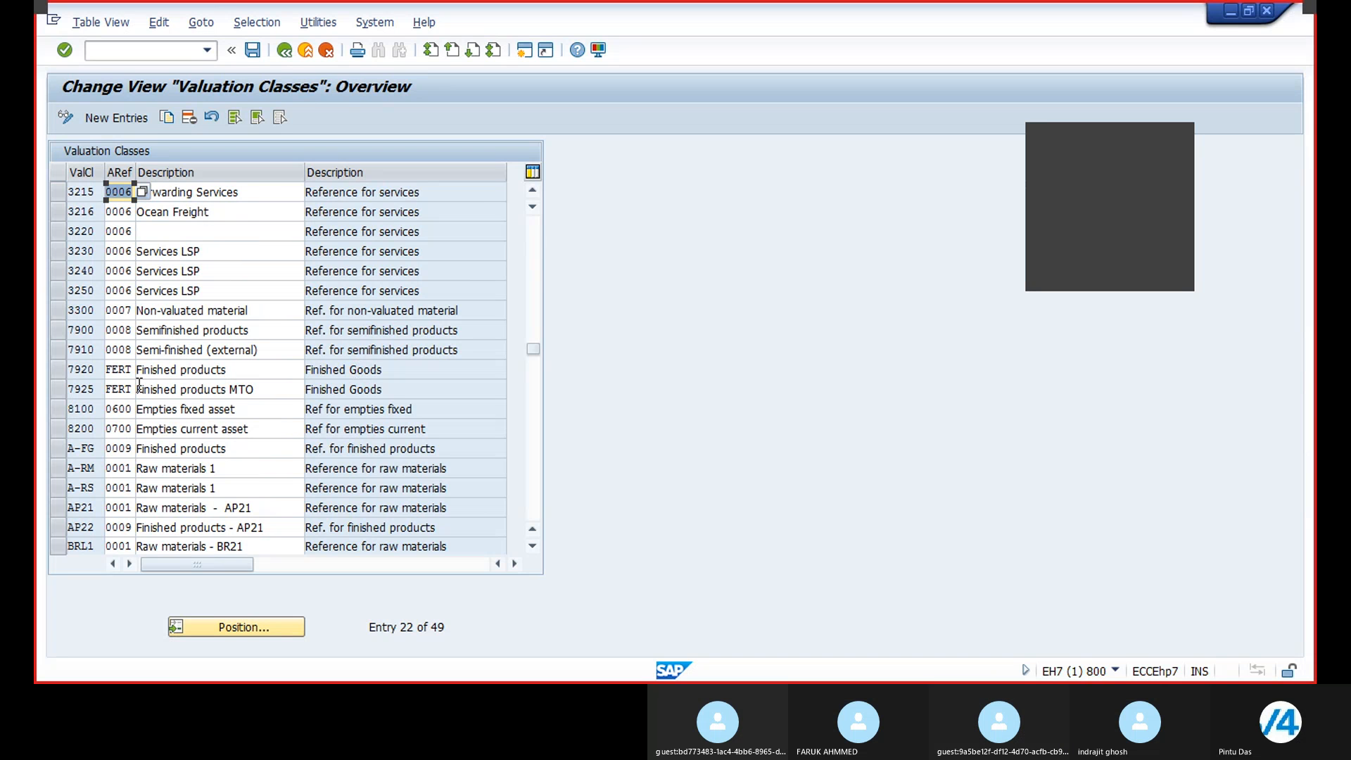
click(57, 370)
click(167, 118)
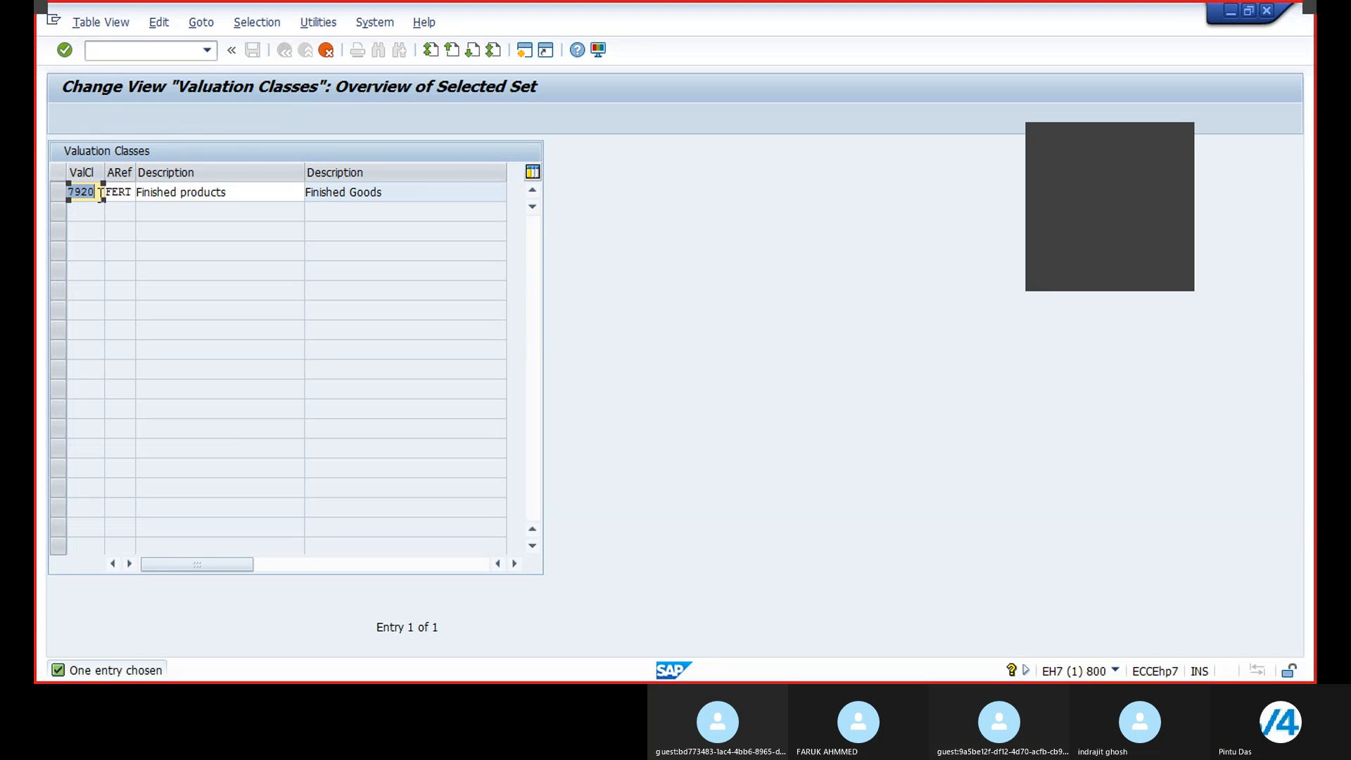
click(101, 193)
key(BackSpace)
key(BackSpace)
key(BackSpace)
key(BackSpace)
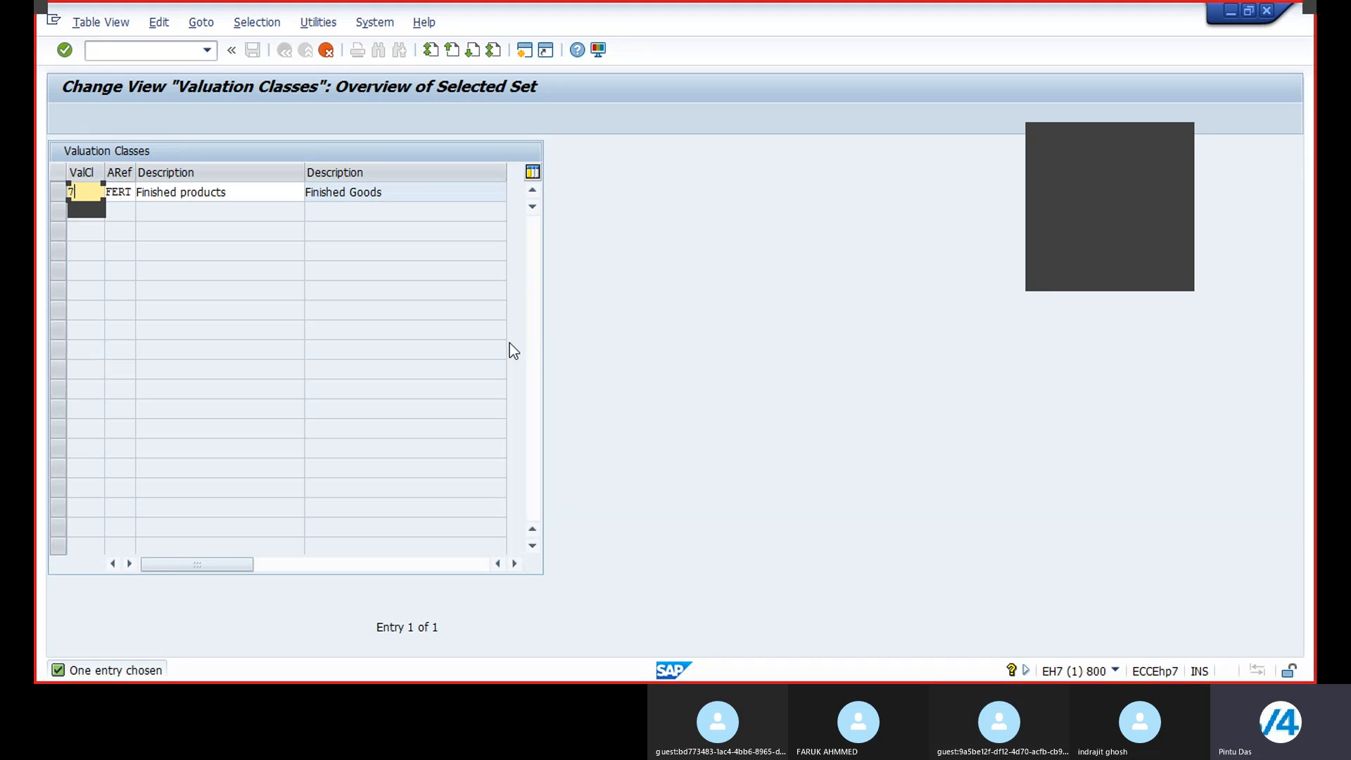
text(B)
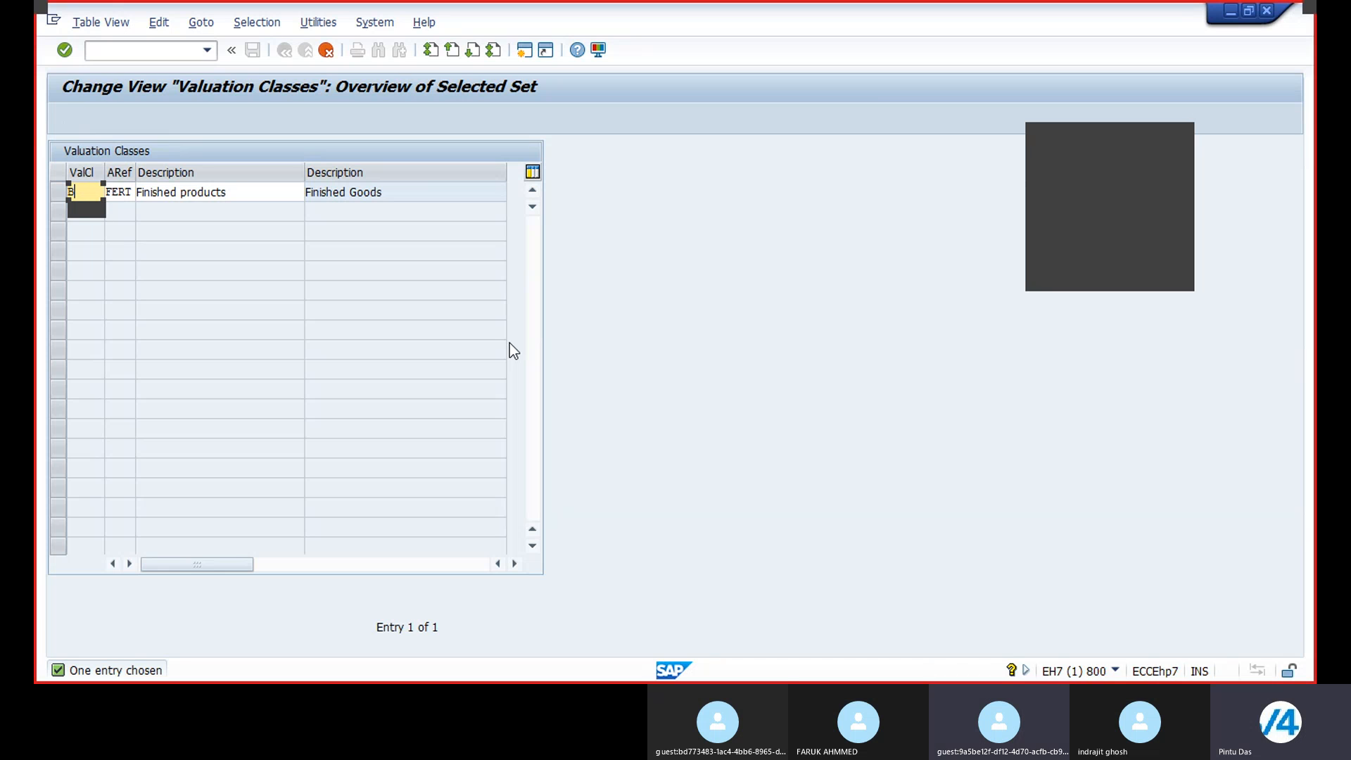
text(RL2)
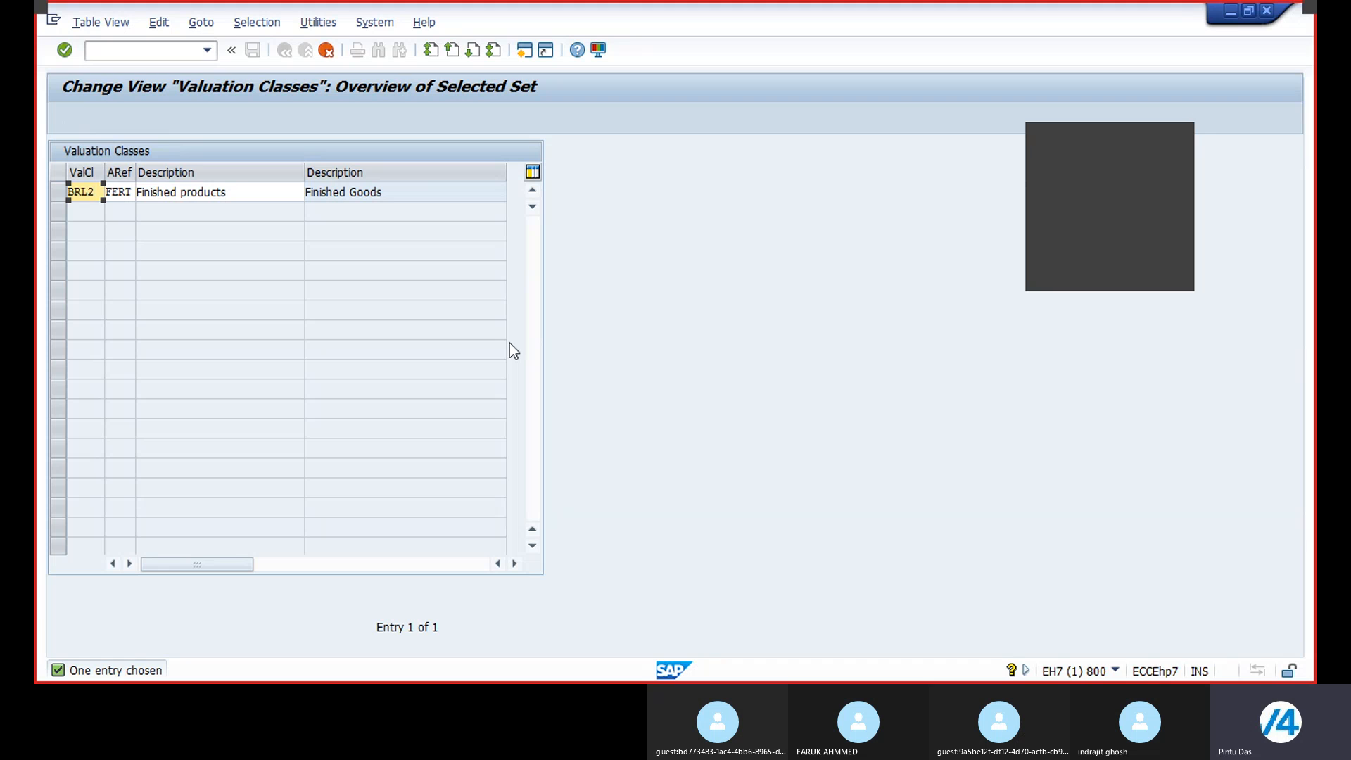
click(233, 193)
text(- BR21)
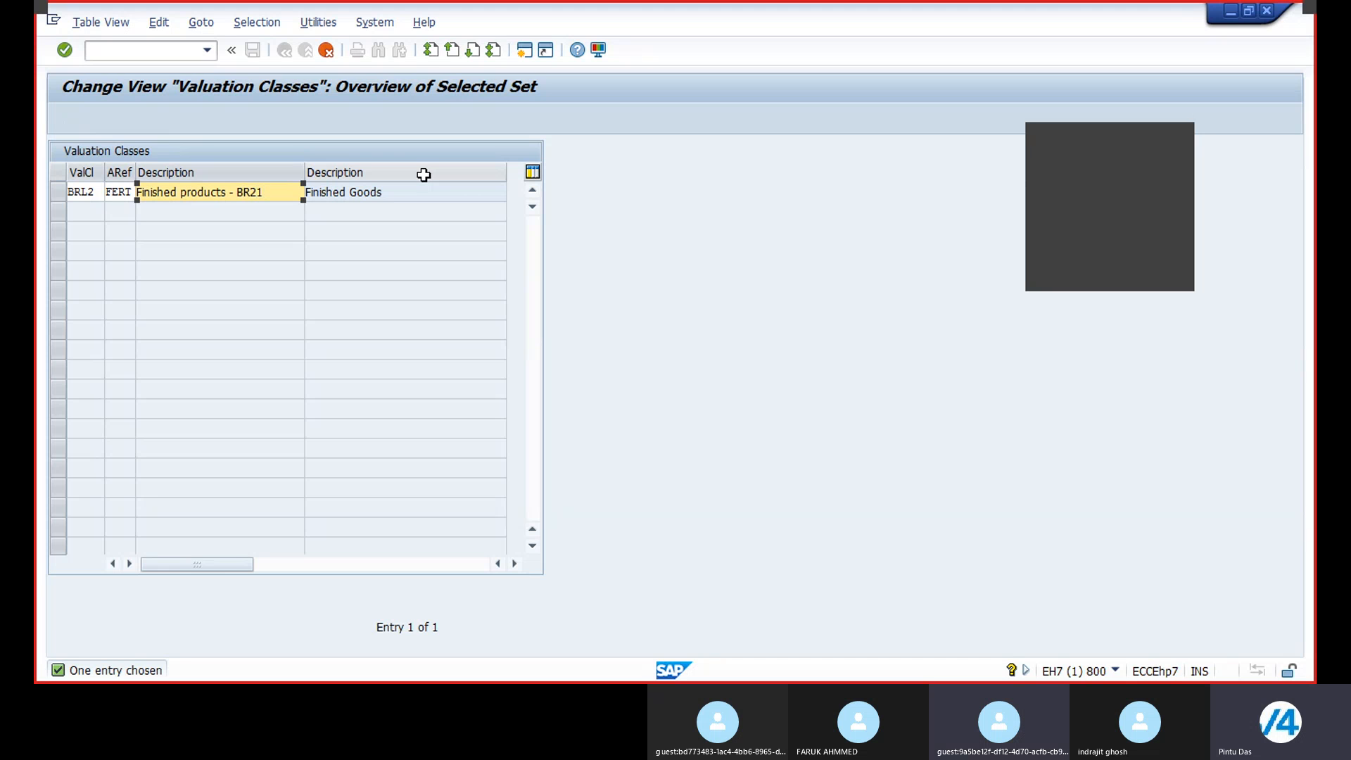
key(Return)
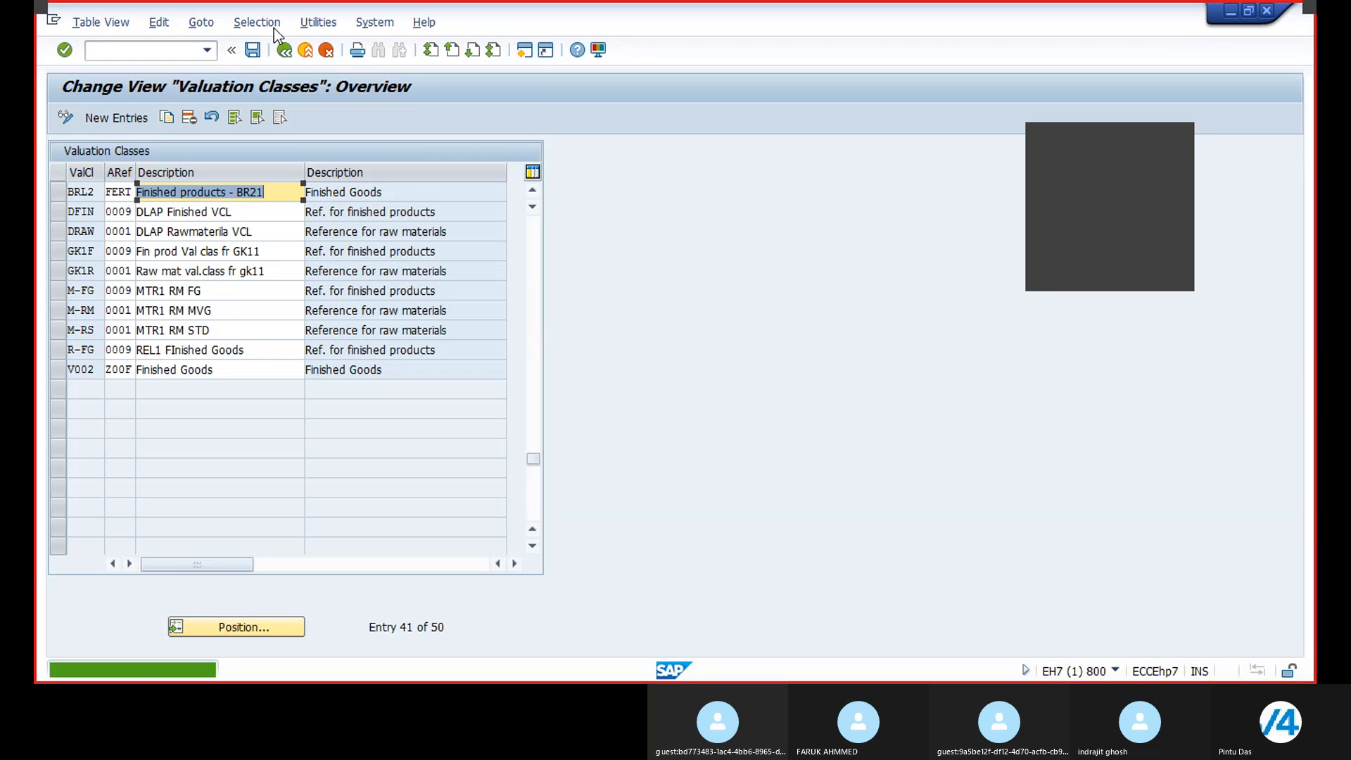
Step: Save the new class under a new customizing request described as SD Customization of BR21 - Britannia Industries
click(252, 49)
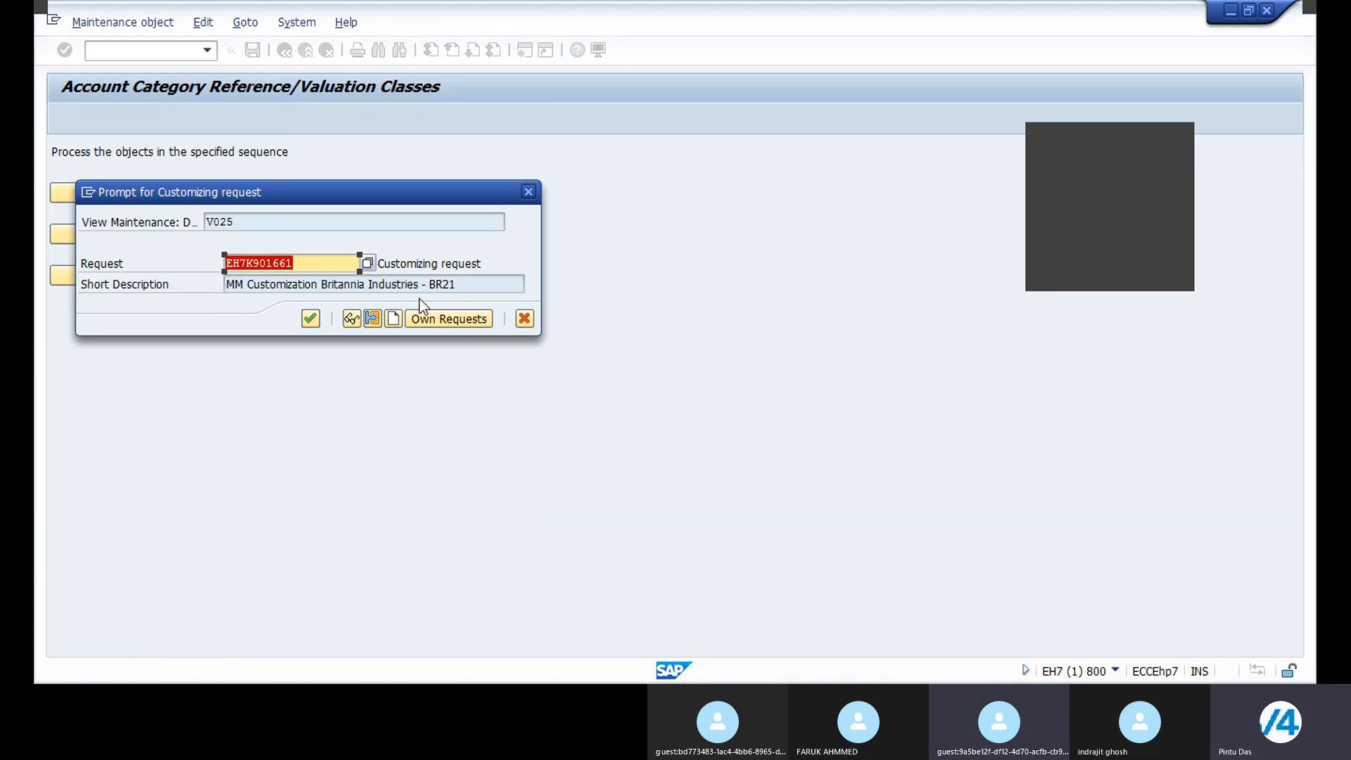
click(385, 319)
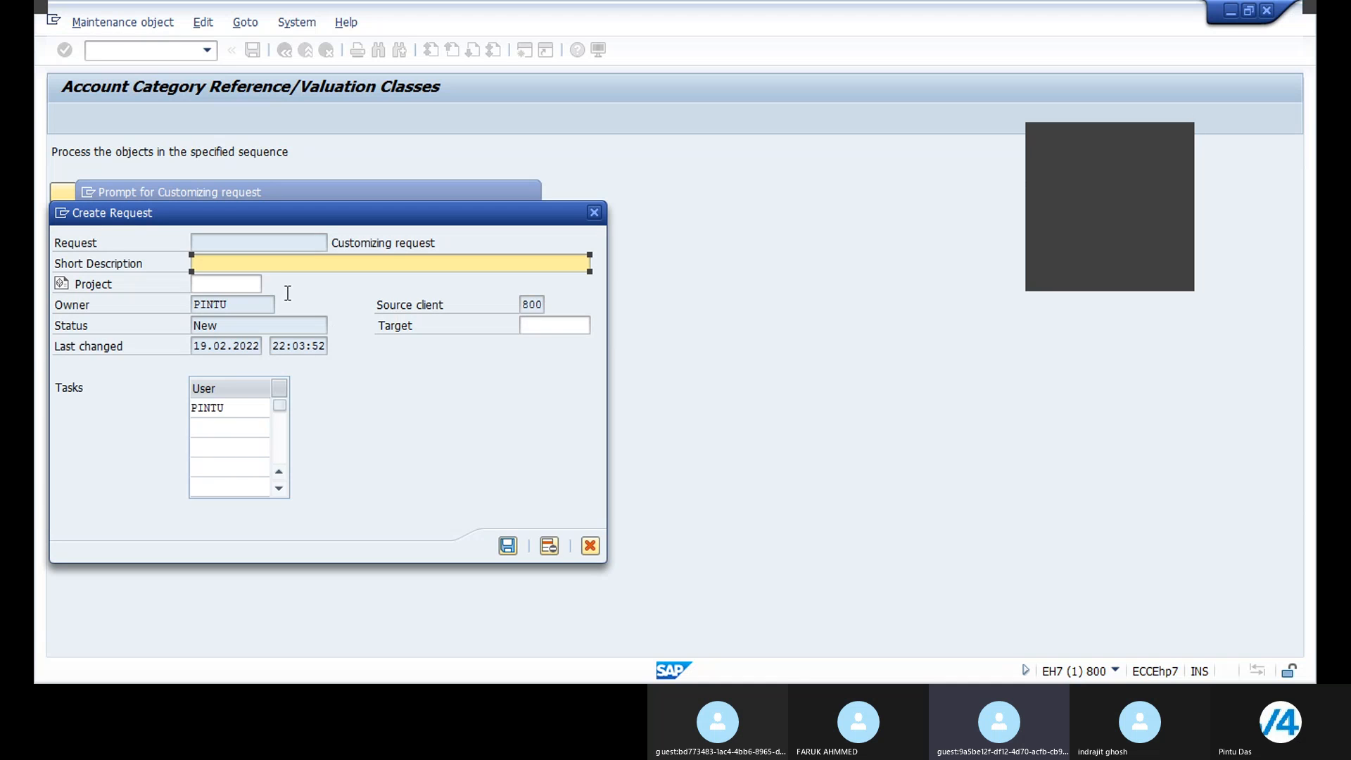
text(SD)
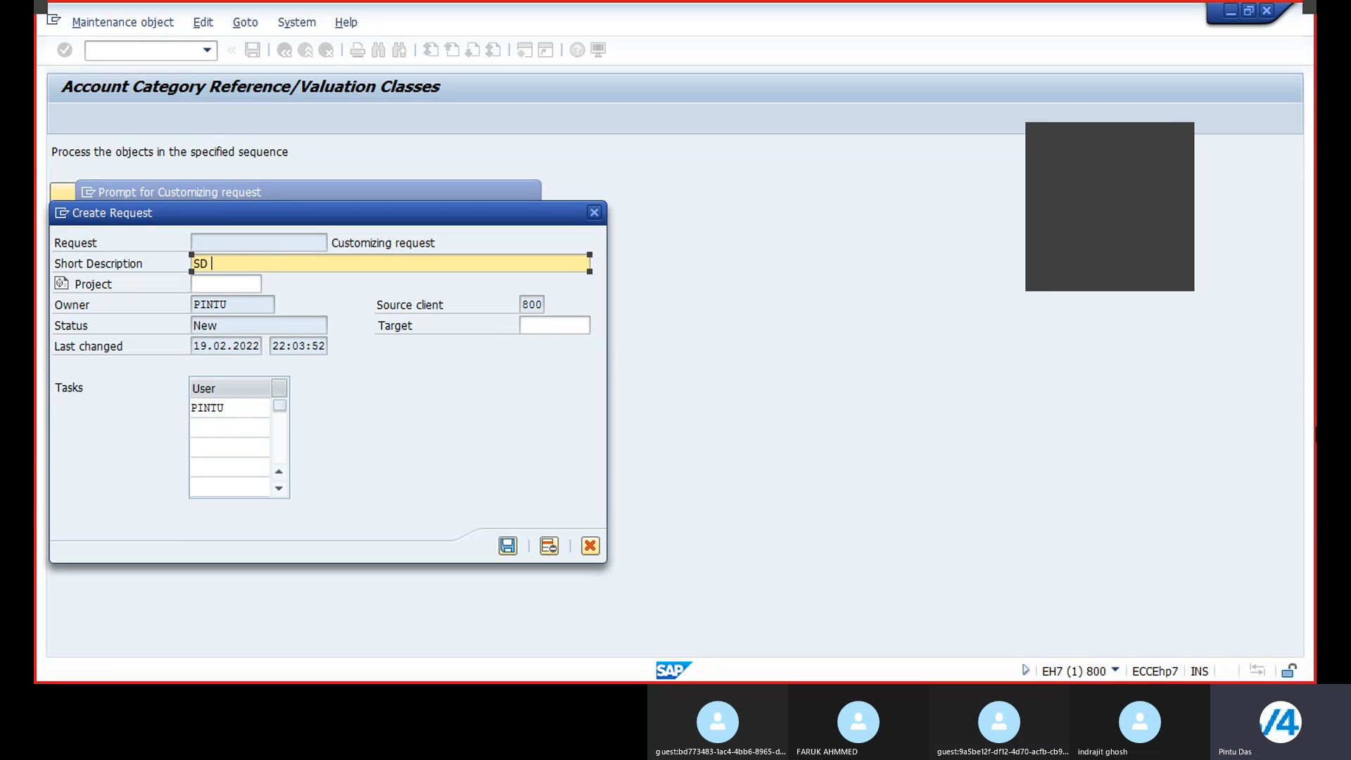
text(Customization of BR21 - Britannia)
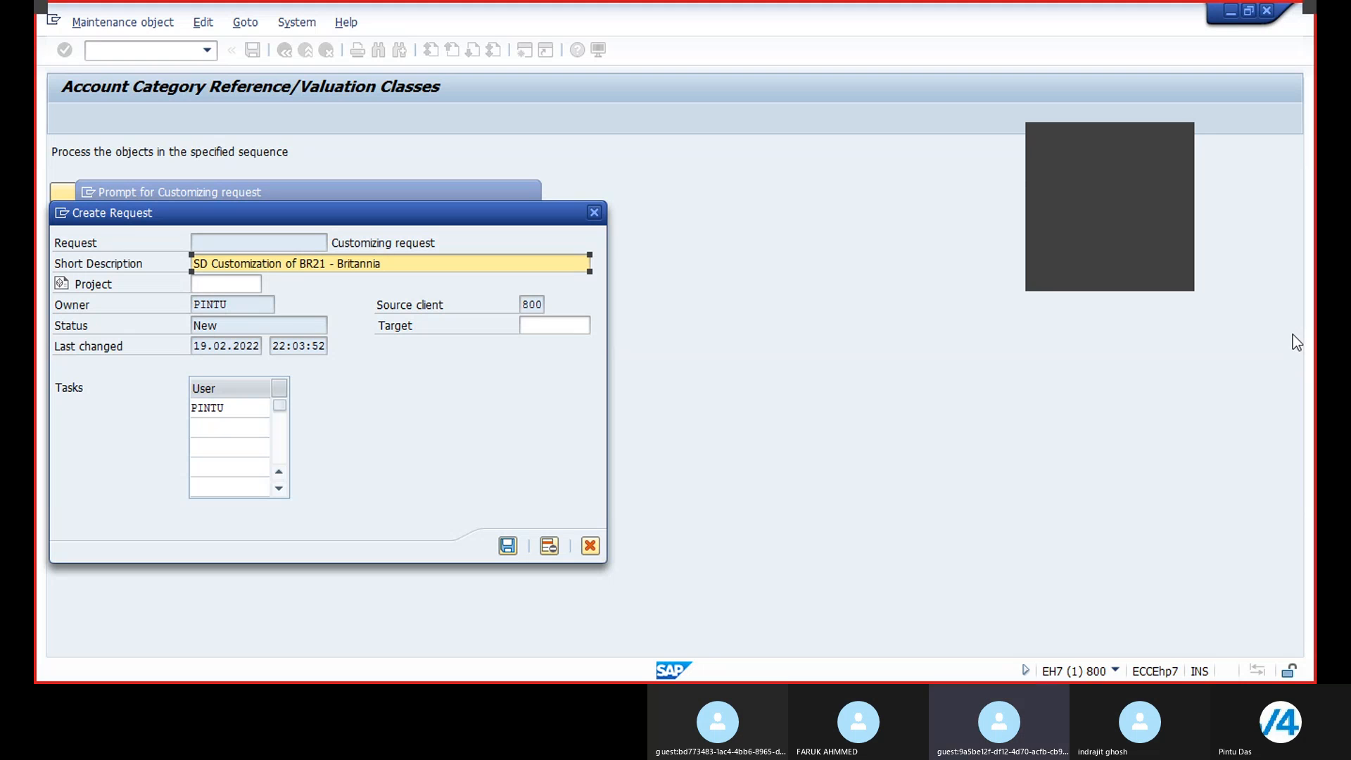
text( Industries)
click(508, 545)
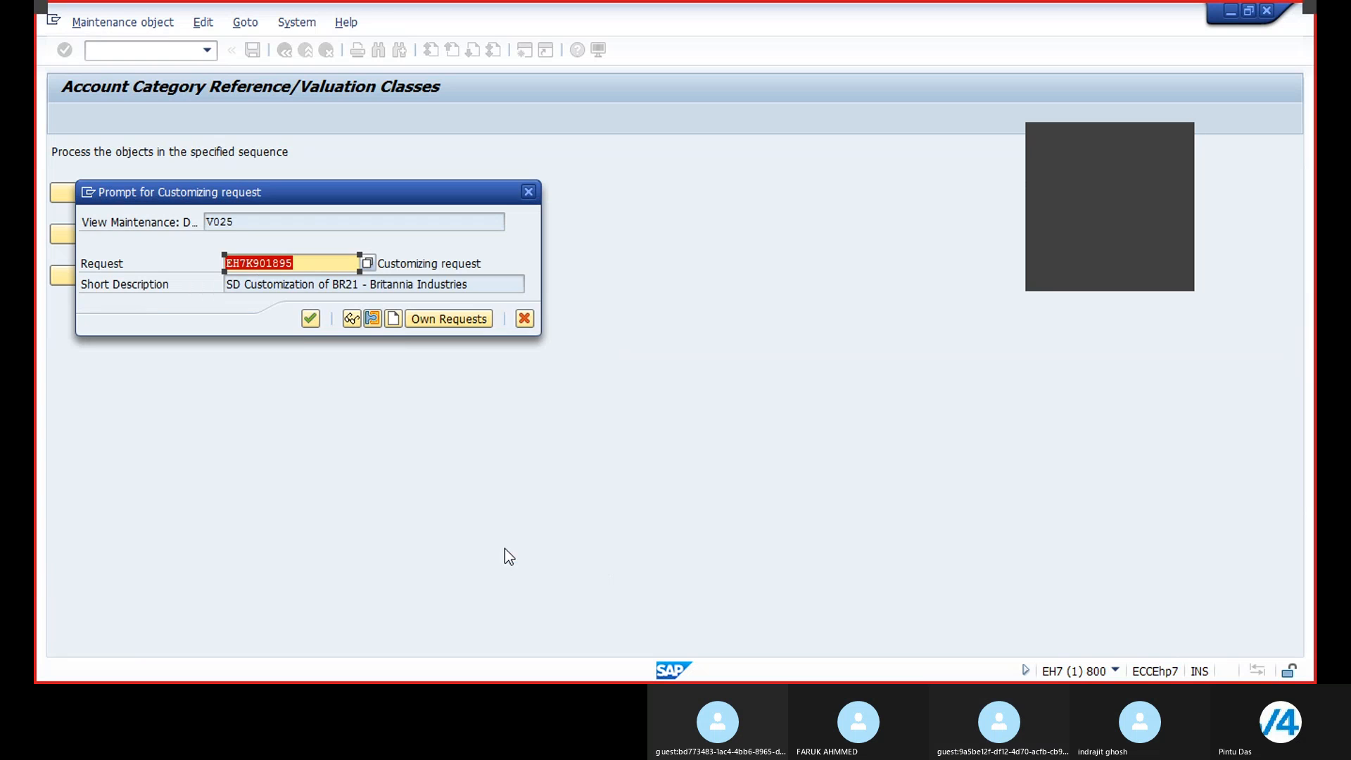
click(311, 318)
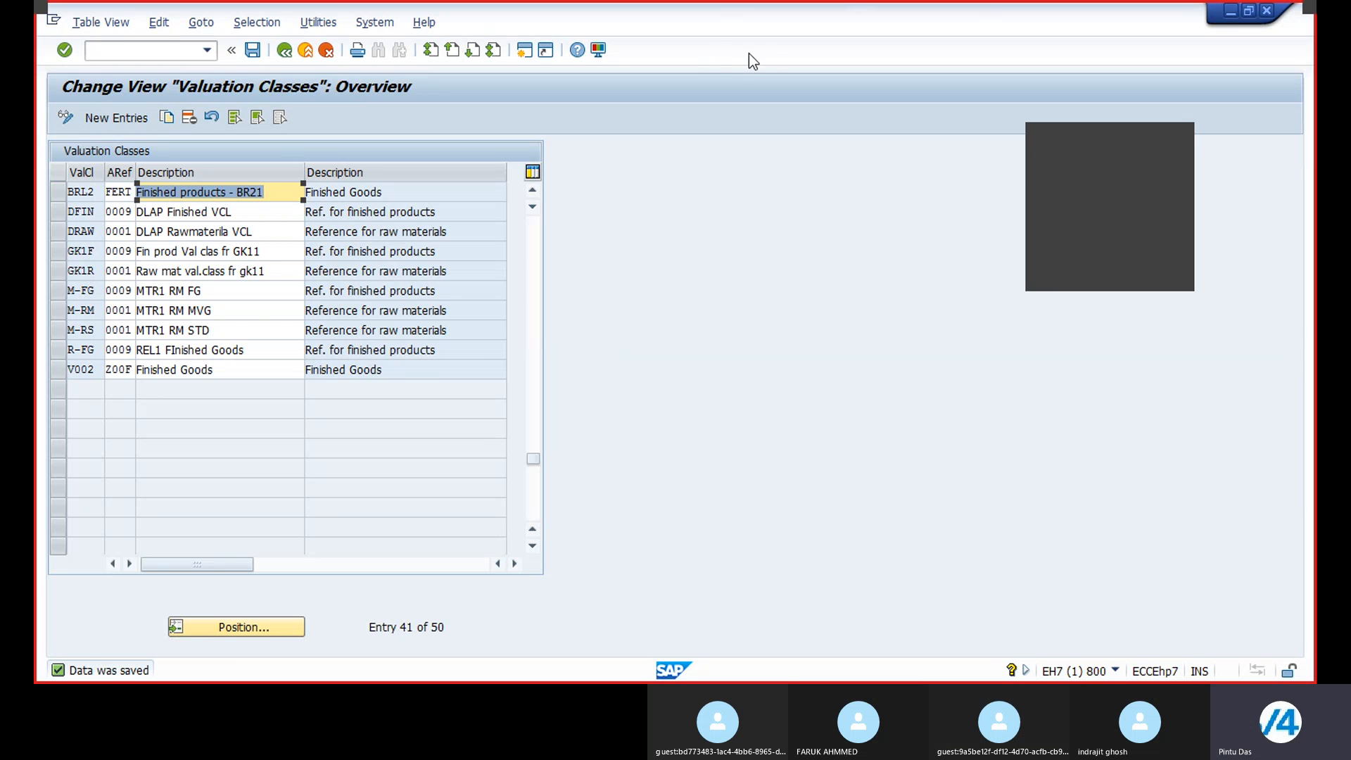
Step: Enter transaction OMSK in the command field
click(166, 51)
text(OMSK)
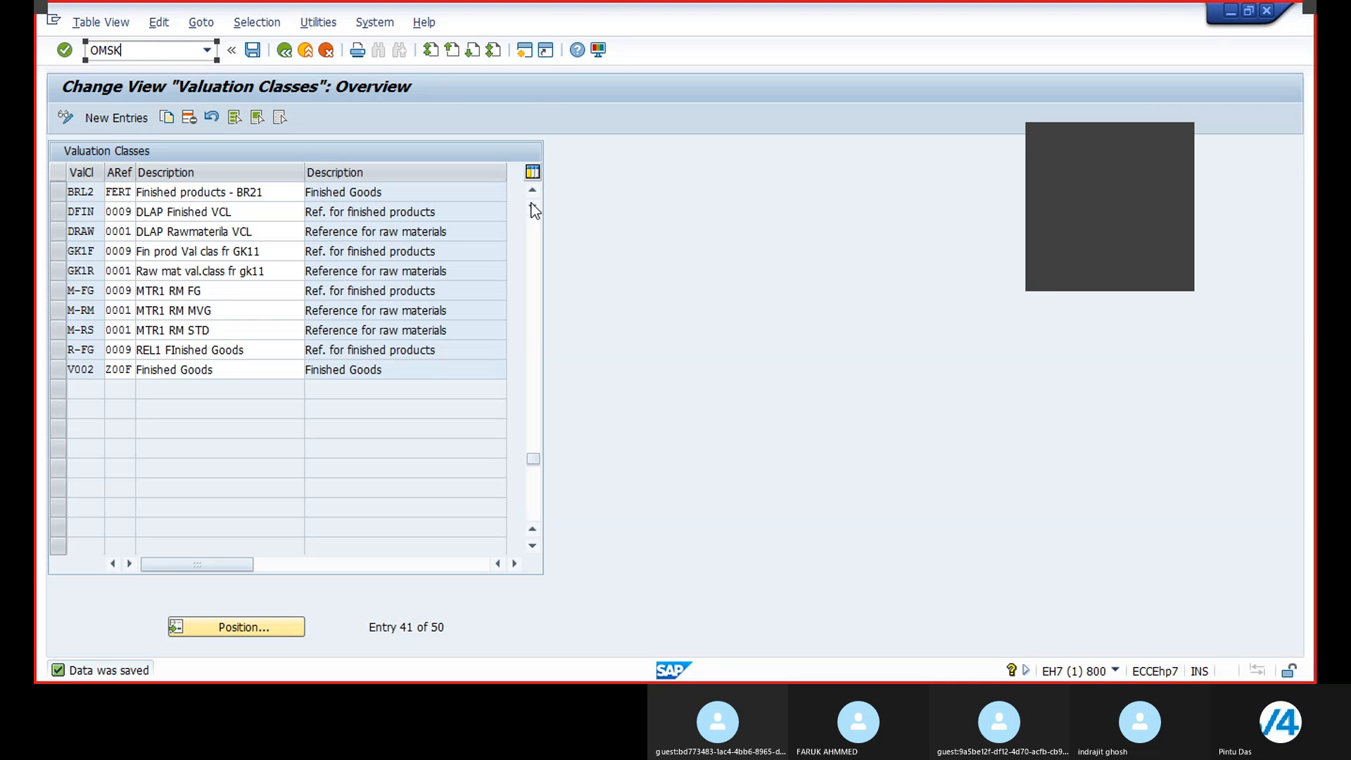
click(1158, 202)
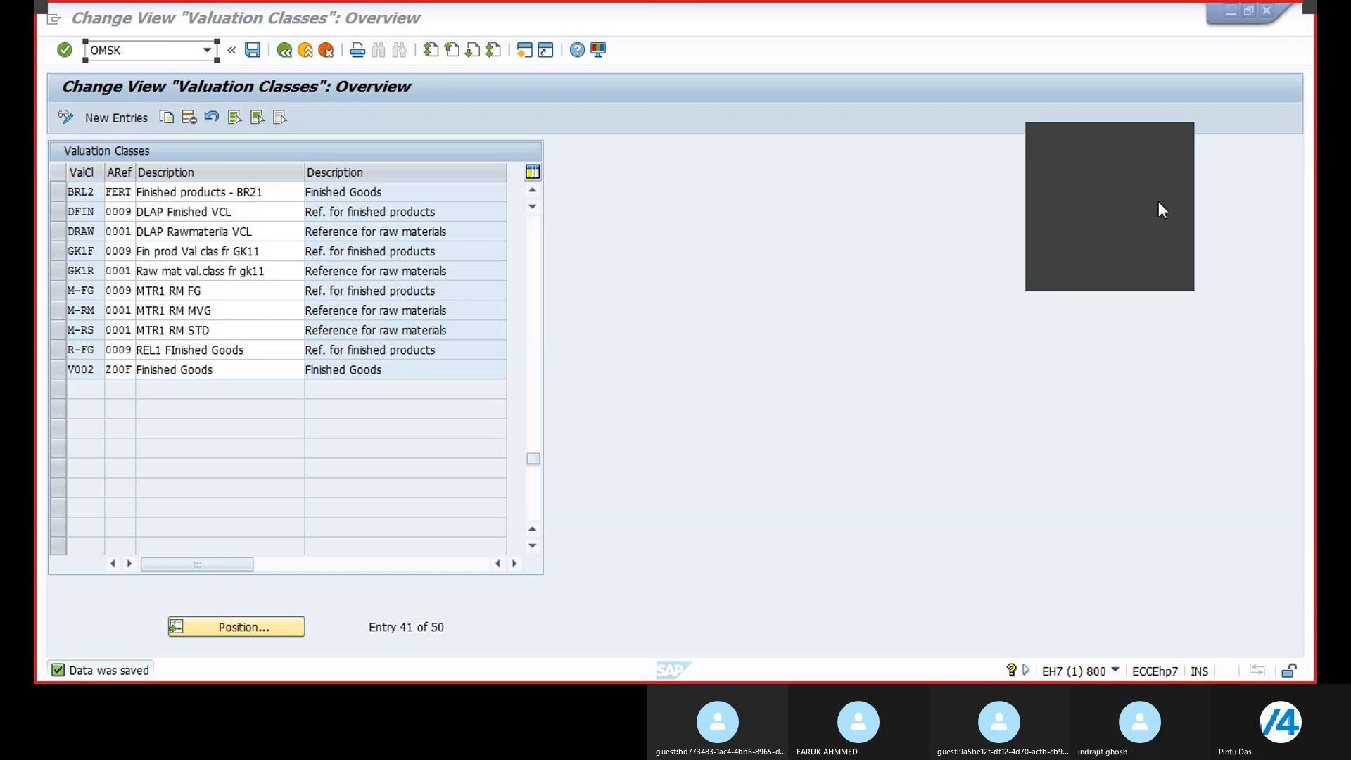